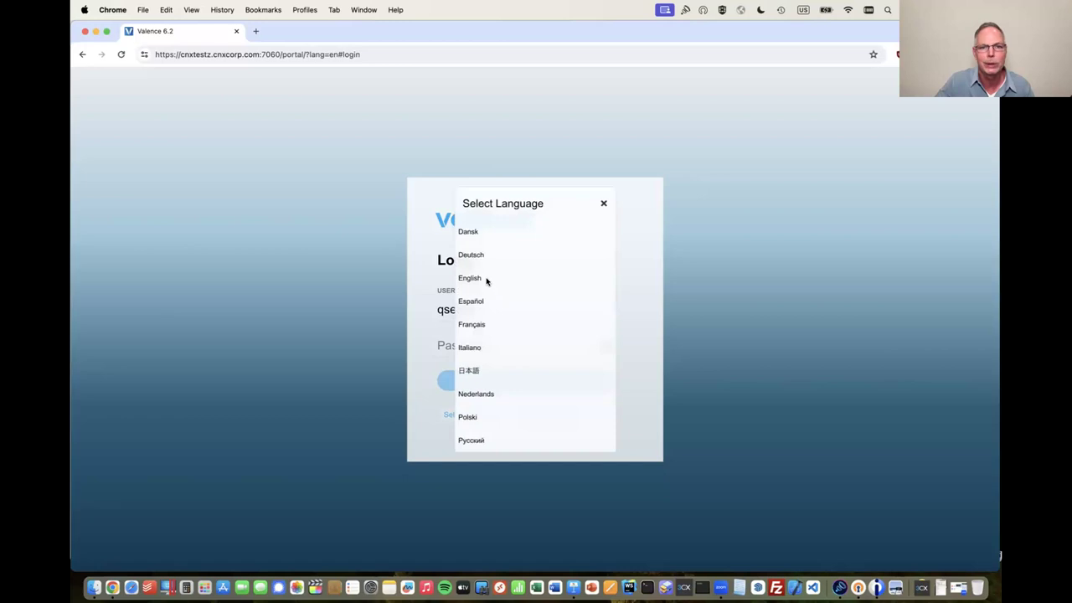
# Switch the login page language to Español and return it to English.
pyautogui.click(481, 300)
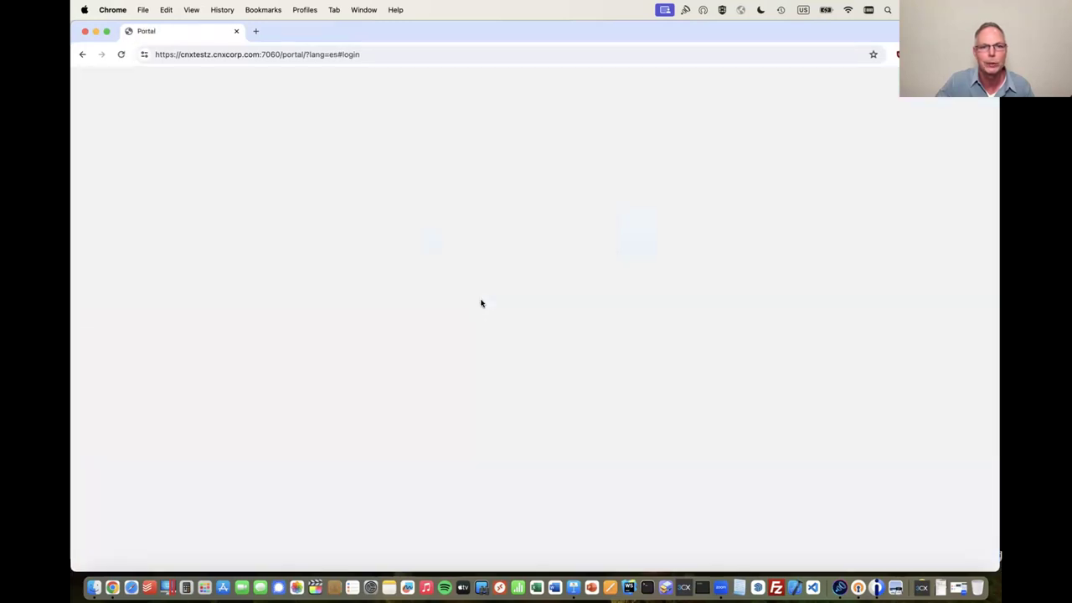
pyautogui.click(477, 335)
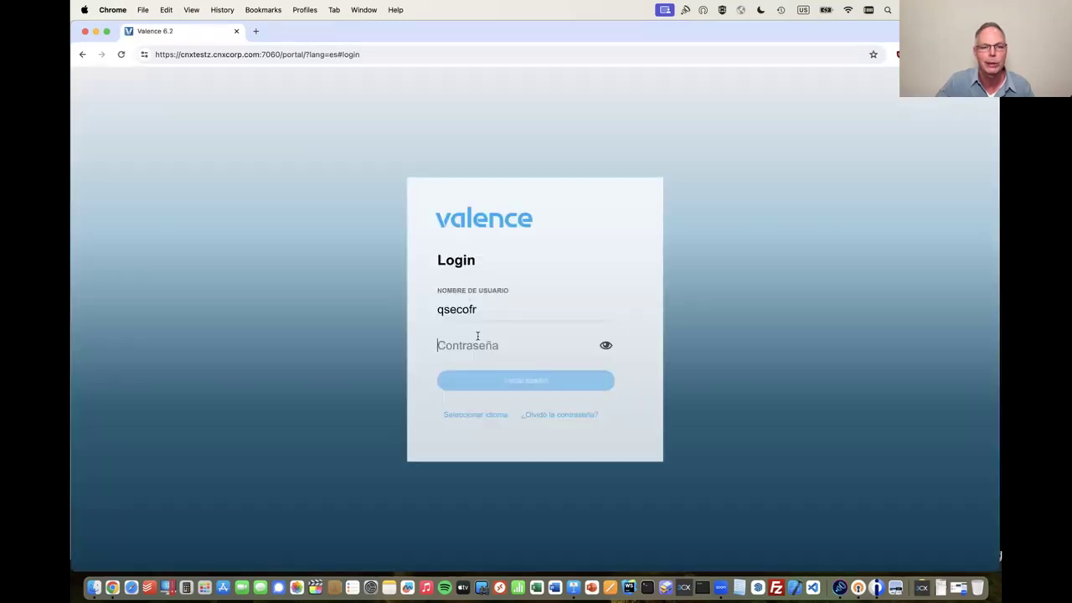
pyautogui.click(481, 416)
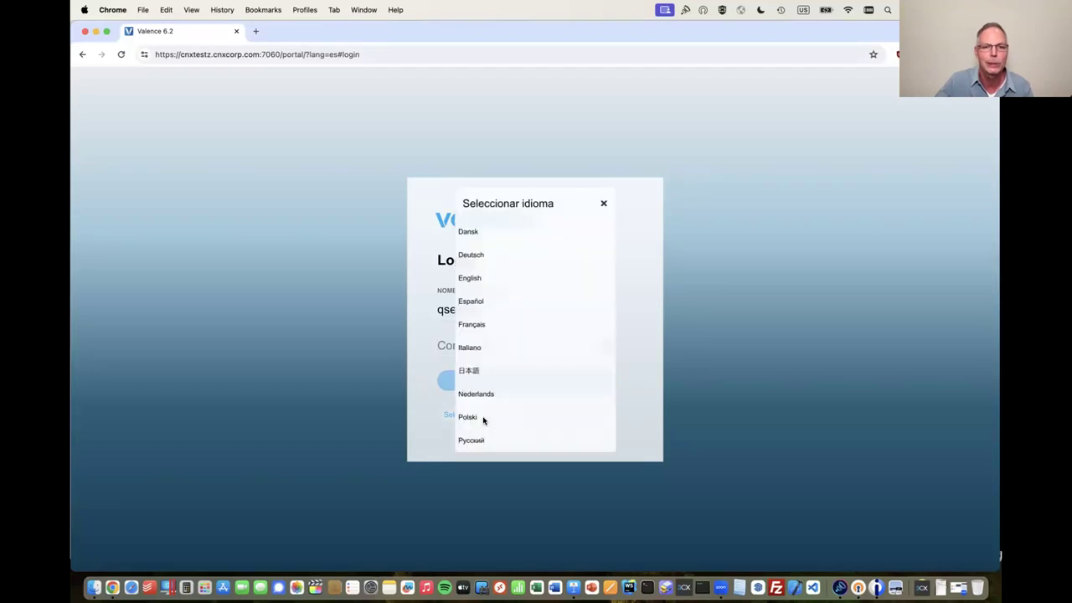
pyautogui.click(494, 277)
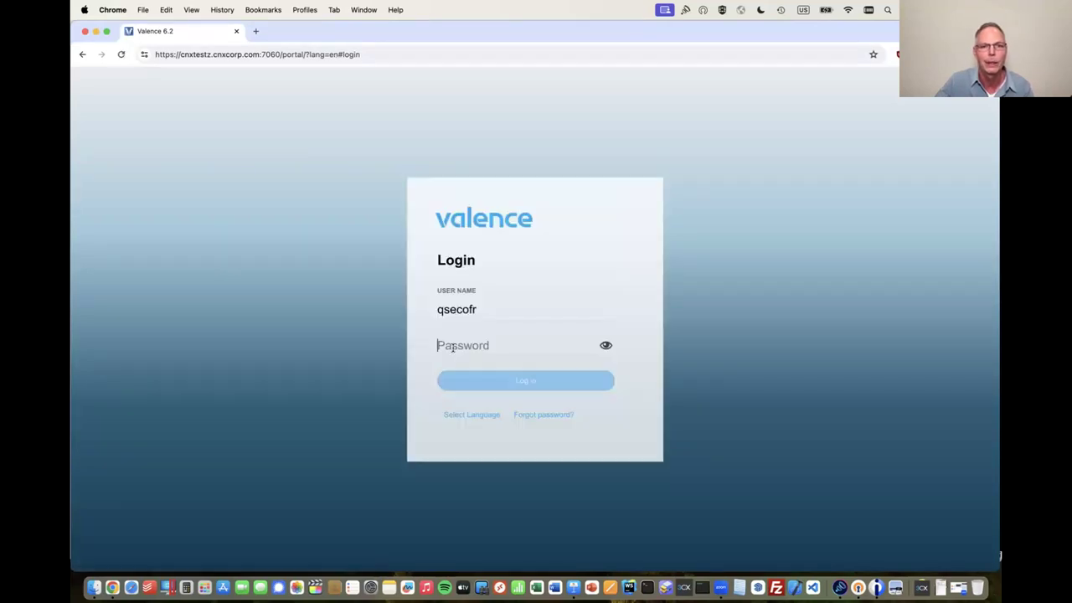
# Log in to the portal with the account password and decline saving the password in the browser.
pyautogui.write('•••')
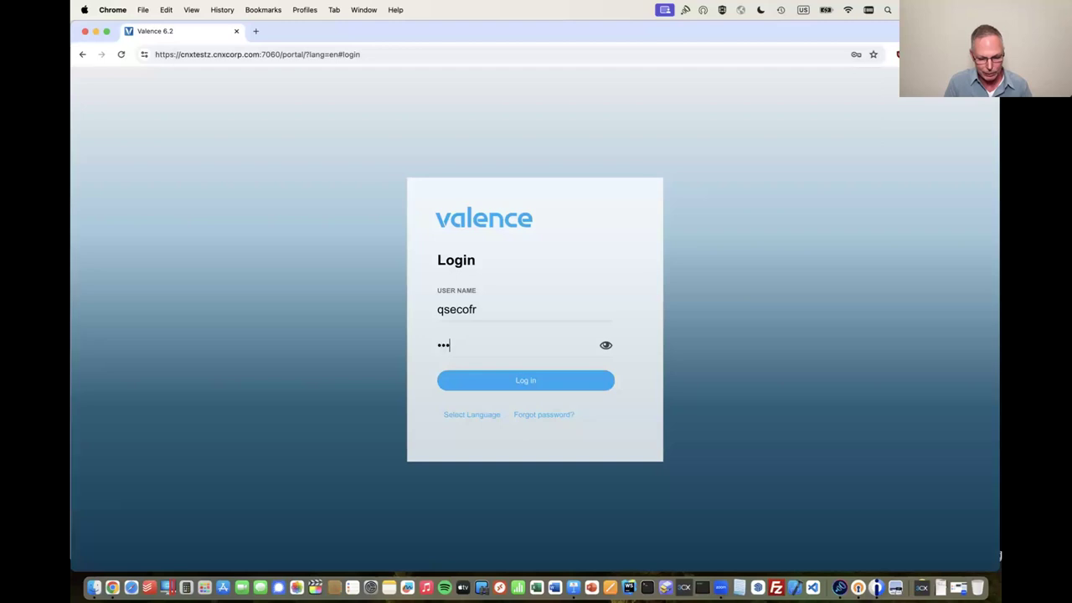
pyautogui.write('•••••')
pyautogui.press('Return')
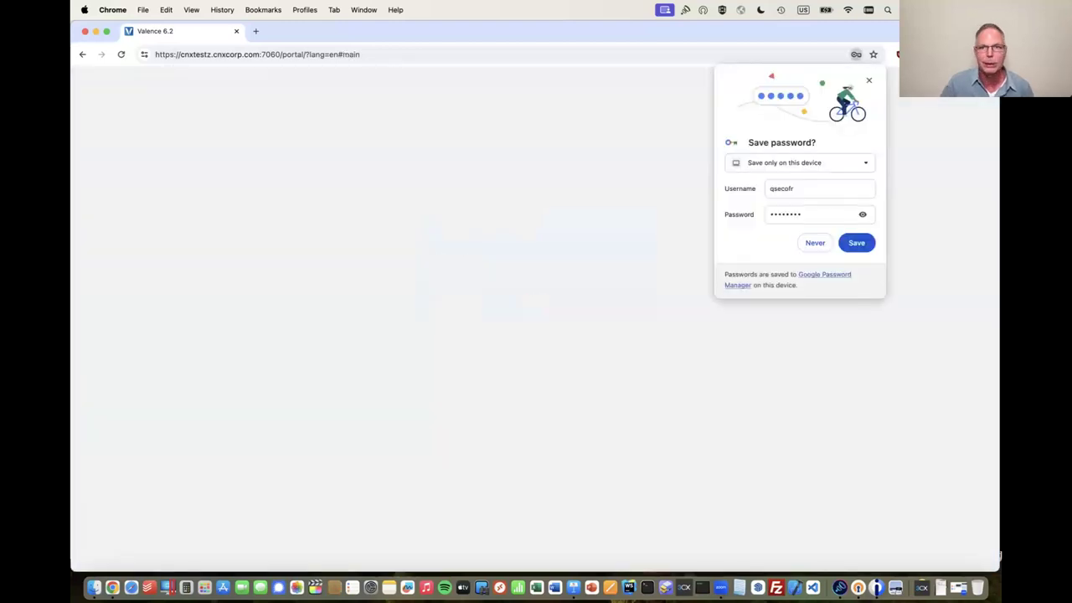
pyautogui.click(812, 243)
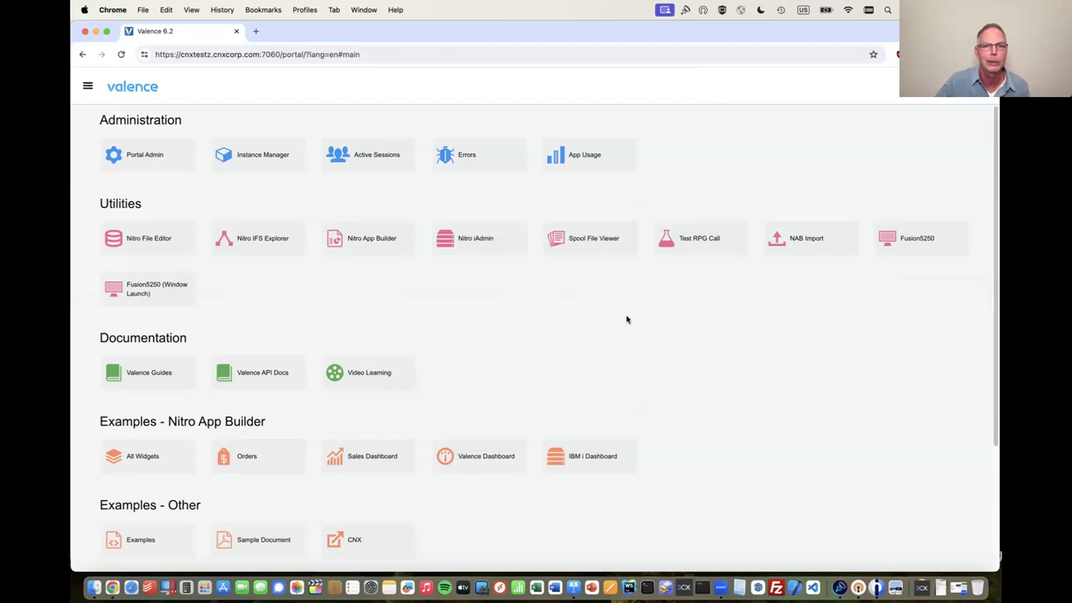
# Open Portal Admin, view its Users section and list of admin sections, and close the app.
pyautogui.click(138, 164)
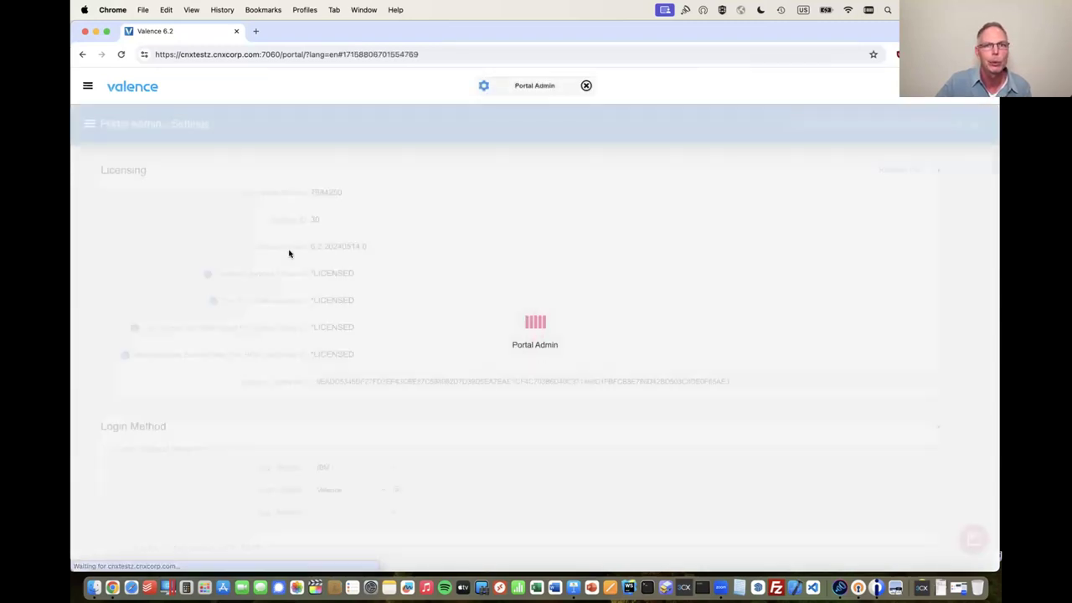
pyautogui.click(89, 124)
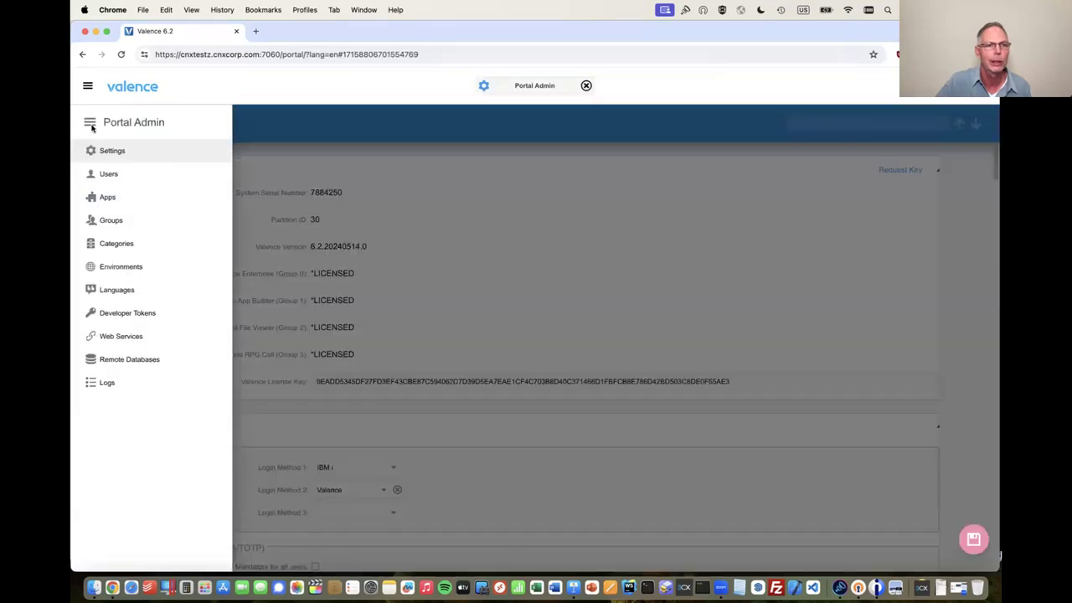
pyautogui.click(108, 175)
pyautogui.click(90, 123)
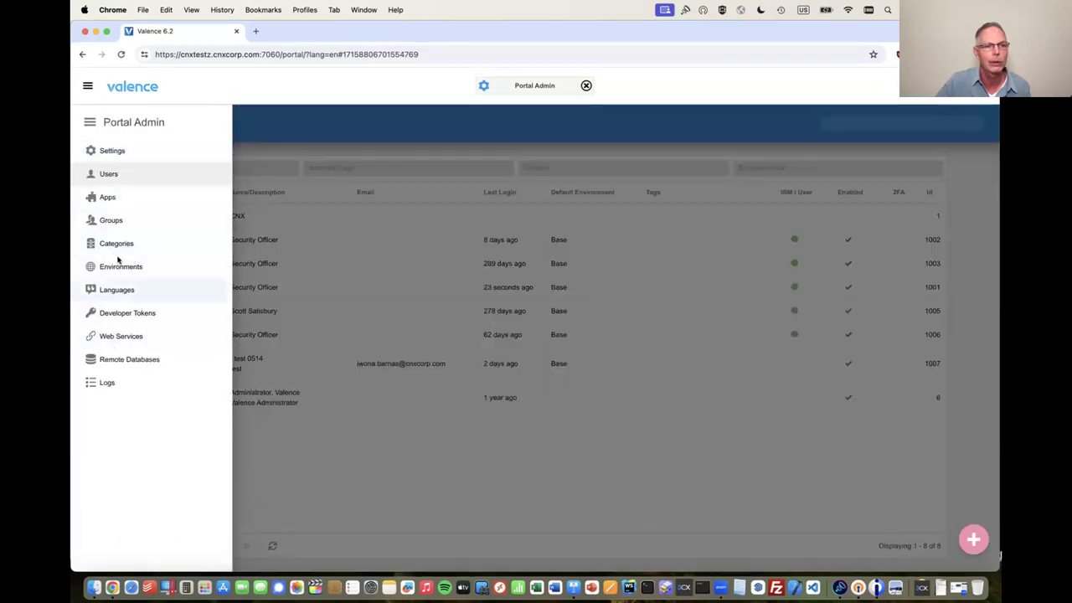
pyautogui.click(586, 86)
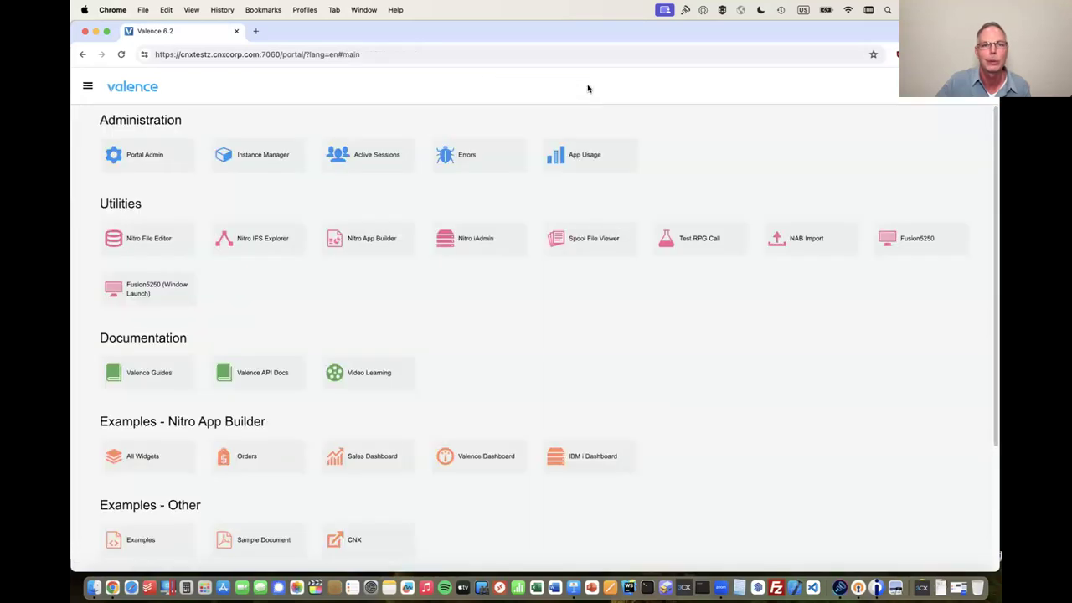
# Open Instance Manager, look through all the Valence instances, and close the app.
pyautogui.click(261, 157)
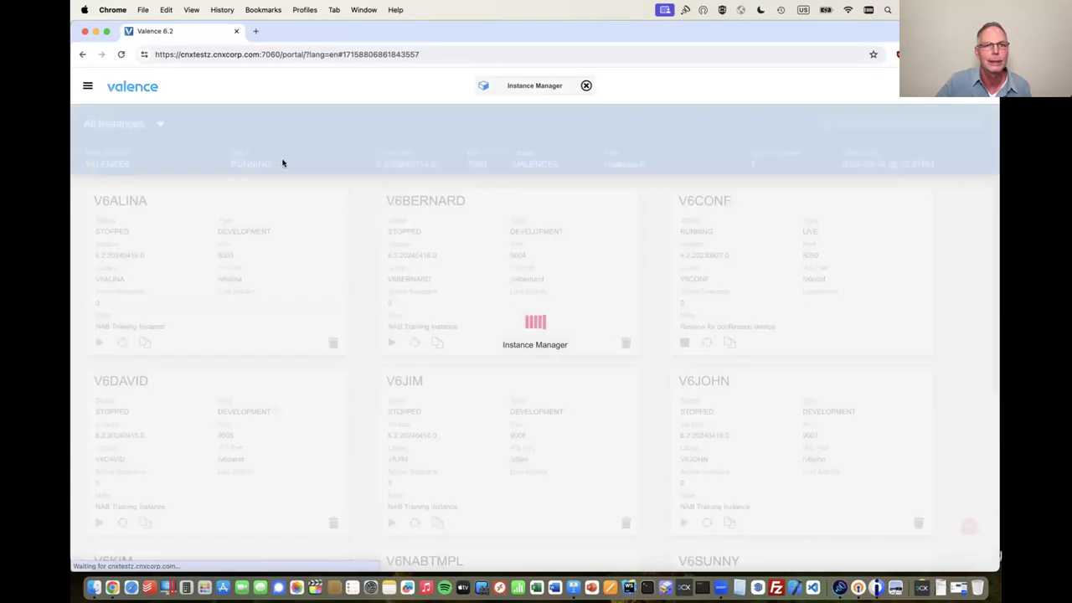
pyautogui.scroll(-5, 379, 276)
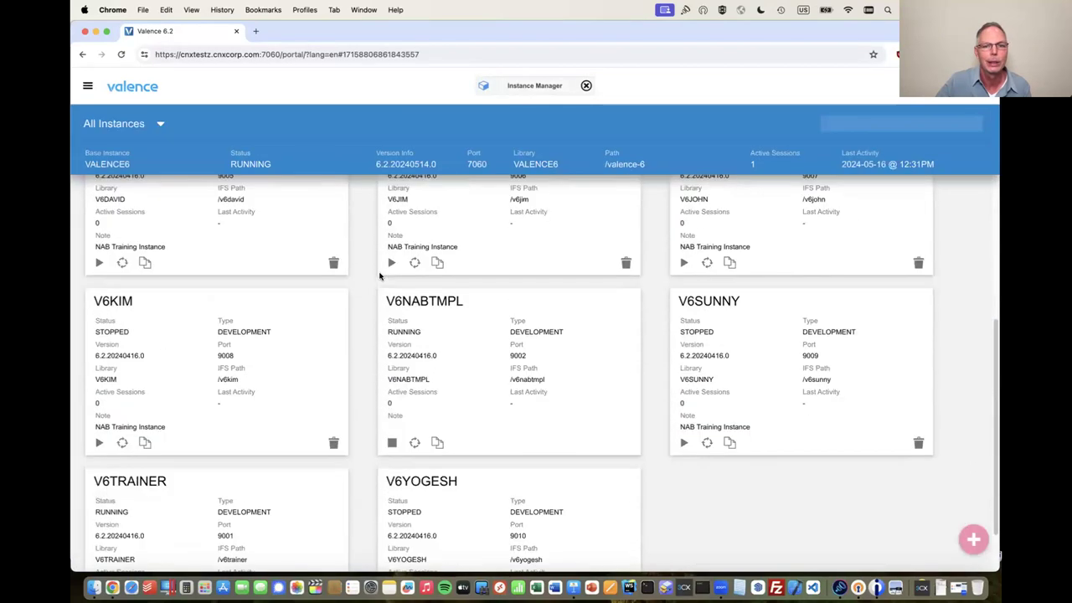
pyautogui.scroll(2, 379, 276)
pyautogui.scroll(3, 379, 276)
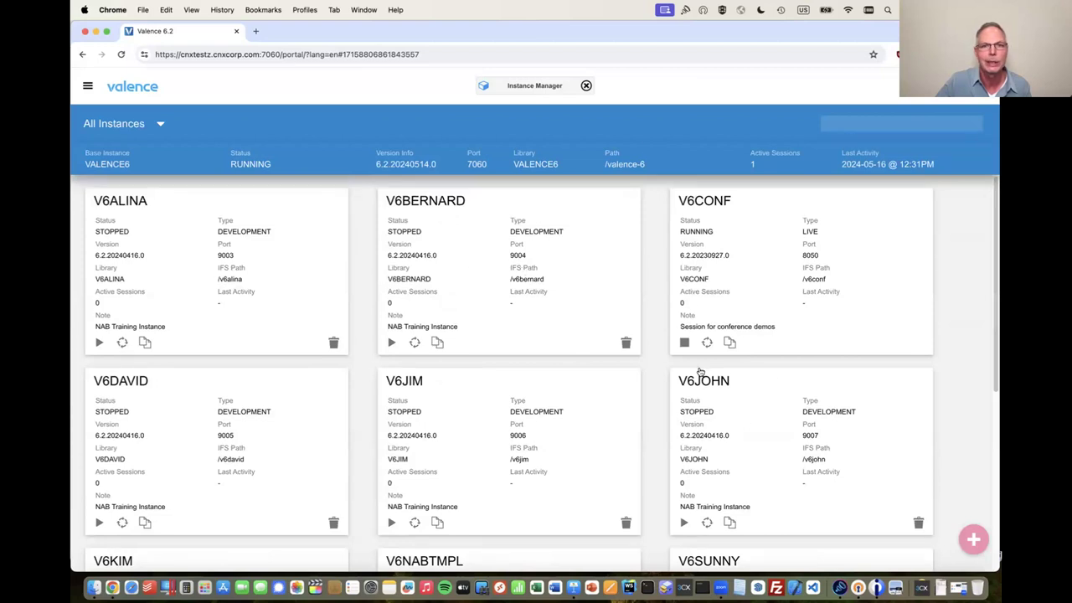
pyautogui.click(586, 86)
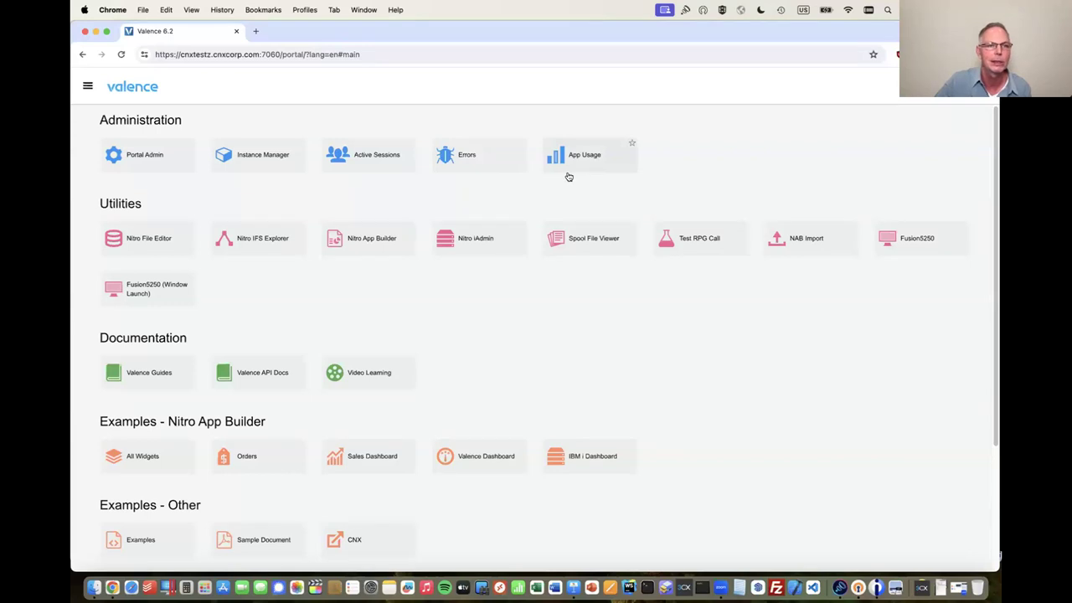
# Open the recently used *LIBL/DEMOCMAST file in Nitro File Editor and look through its customer records.
pyautogui.click(142, 249)
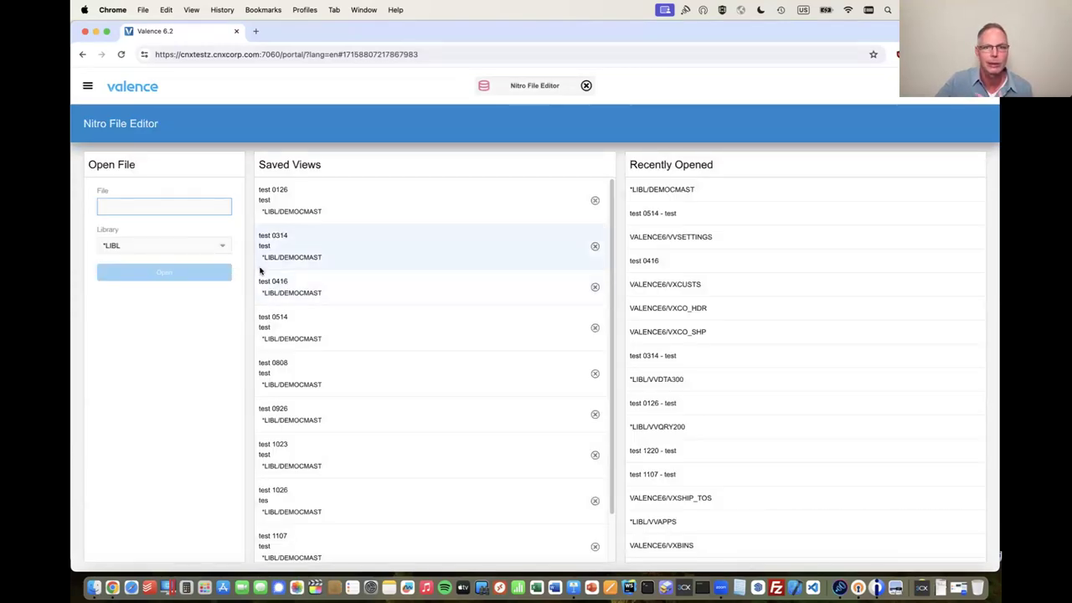
pyautogui.click(659, 190)
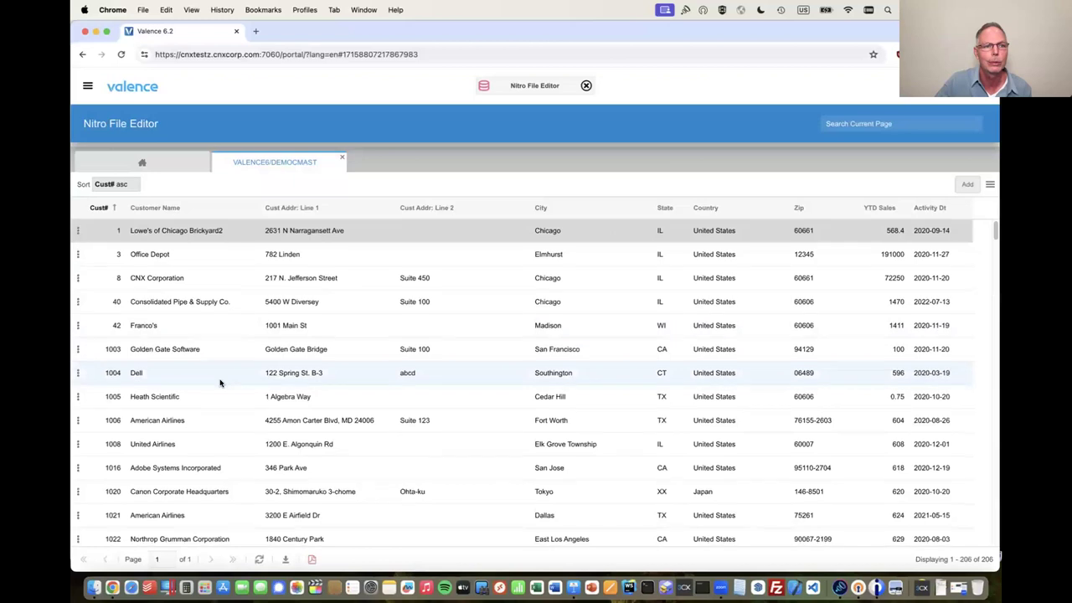
pyautogui.scroll(-3, 221, 379)
pyautogui.scroll(3, 213, 335)
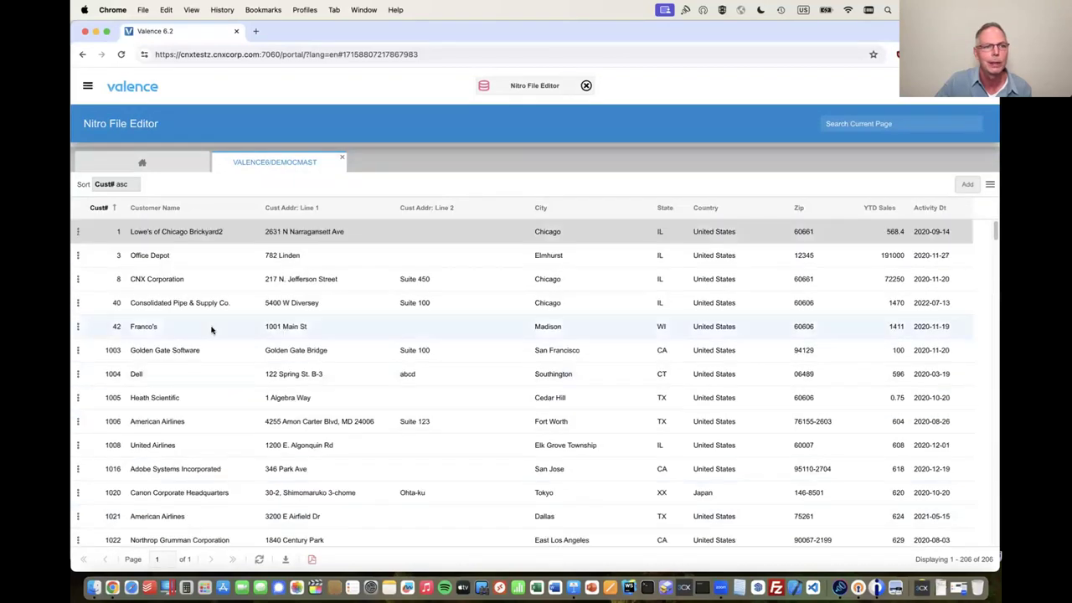
# View the edit form of the Franco's record without saving, and close the DEMOCMAST file and Nitro File Editor.
pyautogui.doubleClick(211, 329)
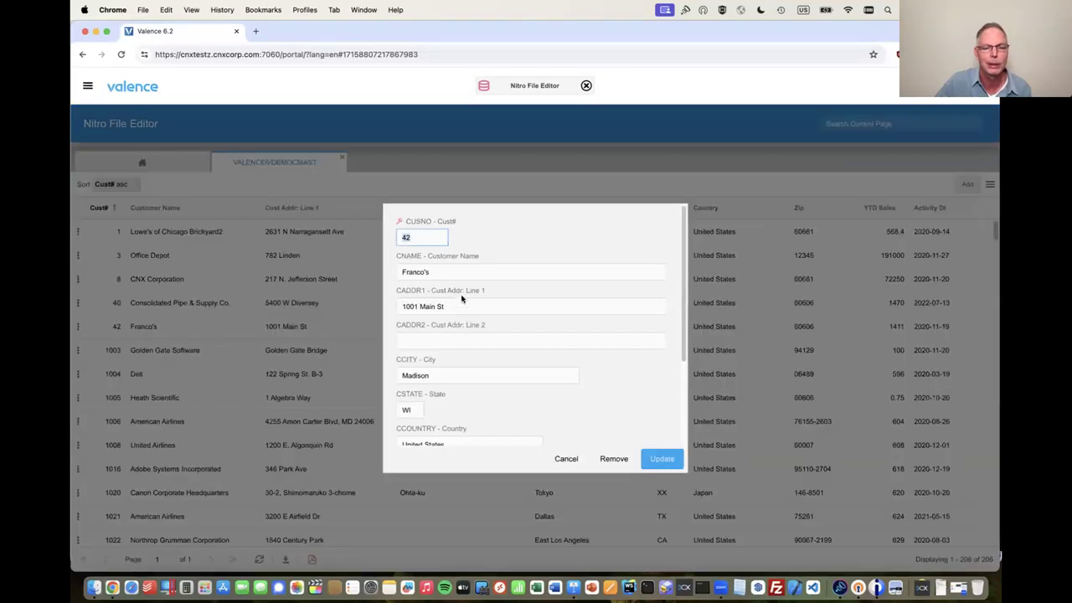
pyautogui.click(566, 458)
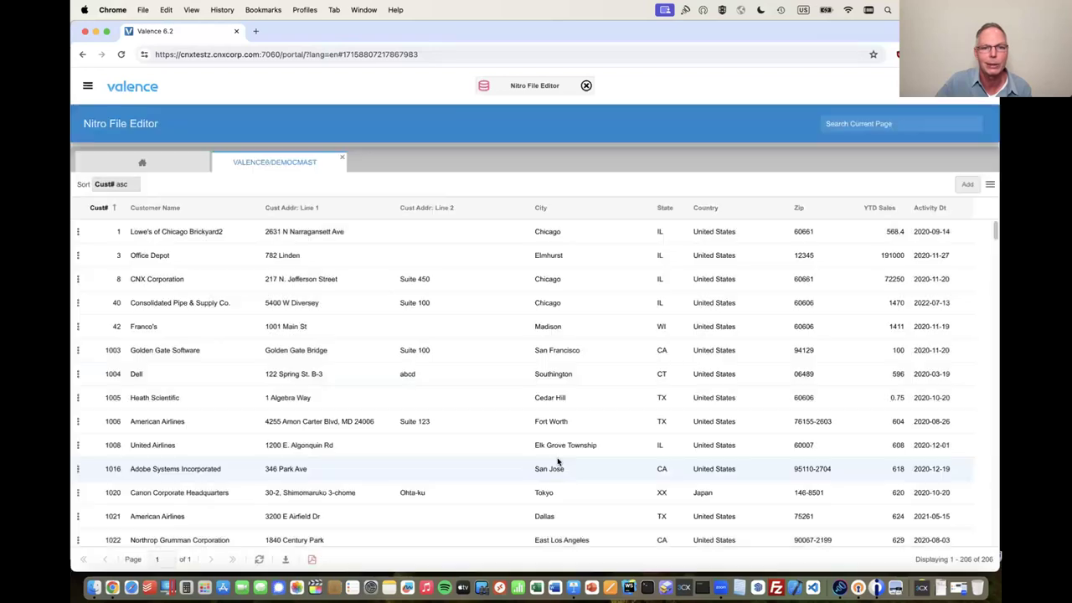
pyautogui.click(341, 158)
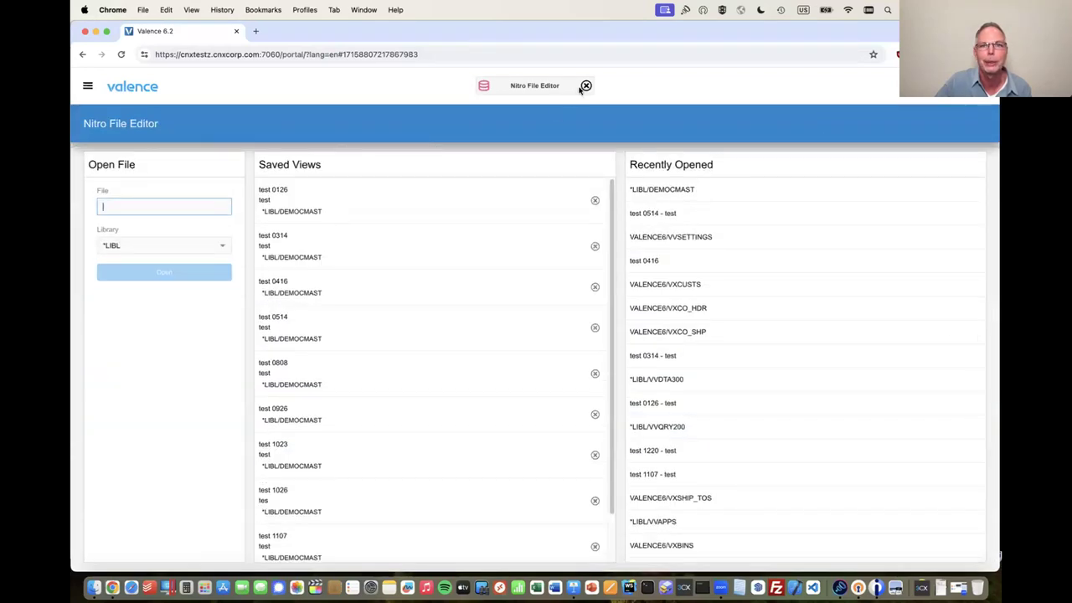
pyautogui.click(585, 85)
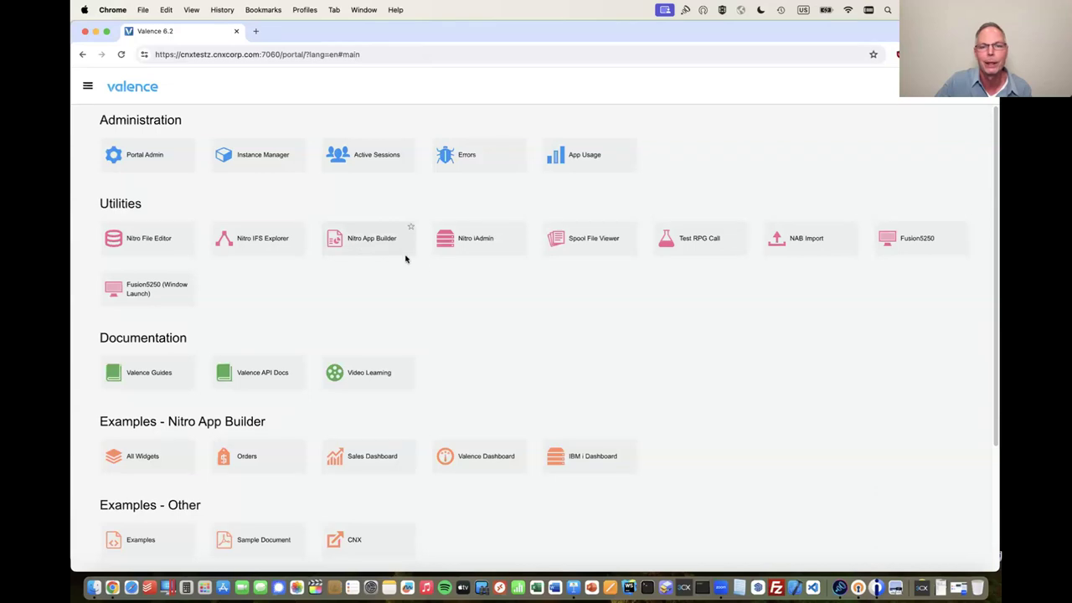
# In Spool File Viewer, read the 30-page QPJOBLOG spooled file from the QEZJOBLOG queue, and close the app.
pyautogui.click(594, 241)
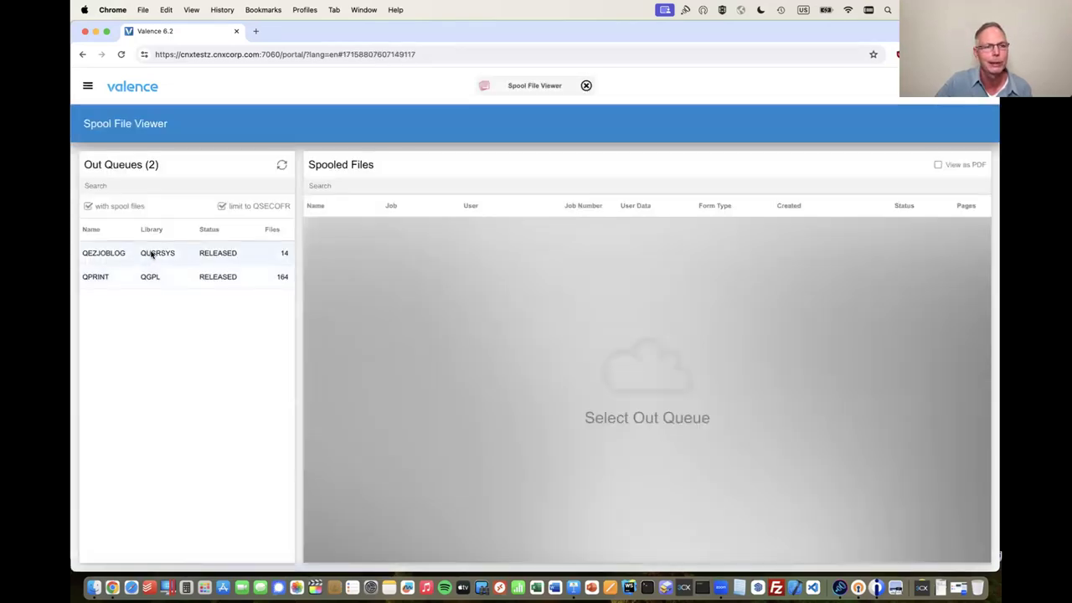
pyautogui.click(199, 252)
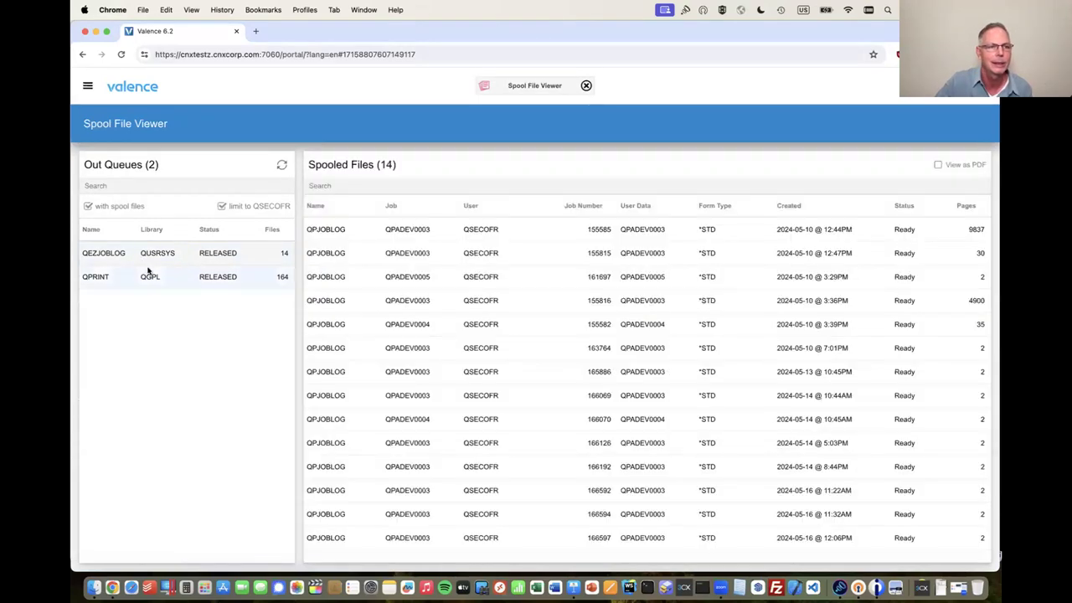
pyautogui.click(494, 253)
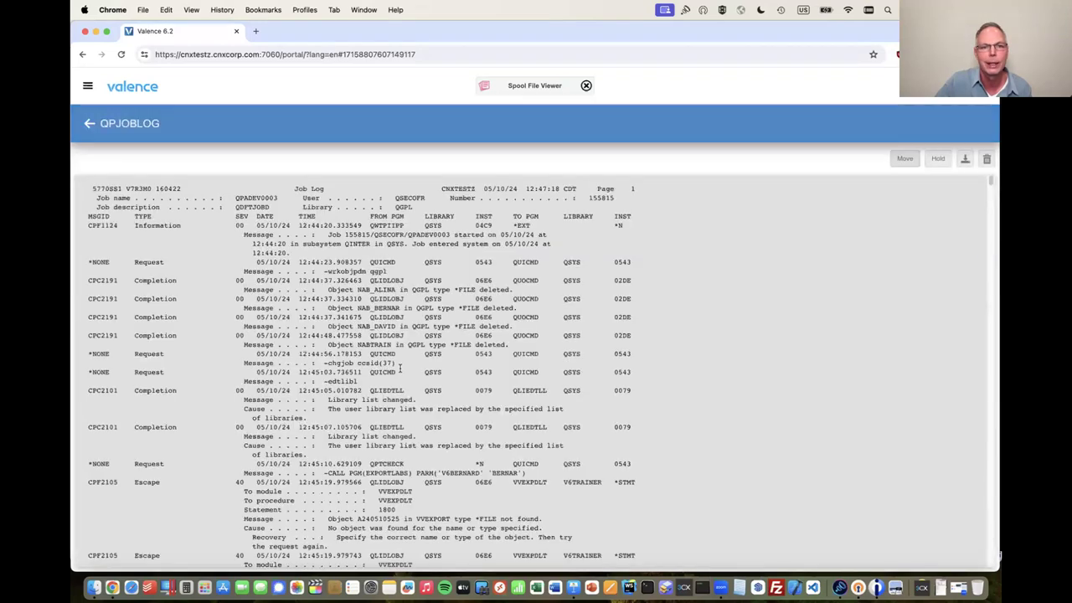
pyautogui.scroll(-5, 400, 368)
pyautogui.scroll(-10, 400, 368)
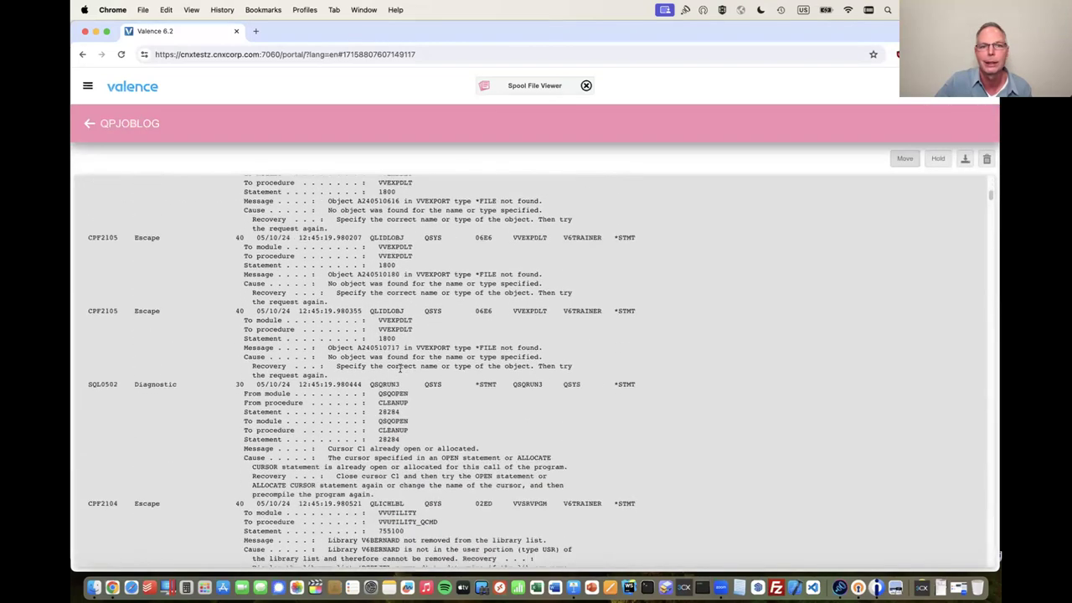
pyautogui.scroll(-5, 400, 369)
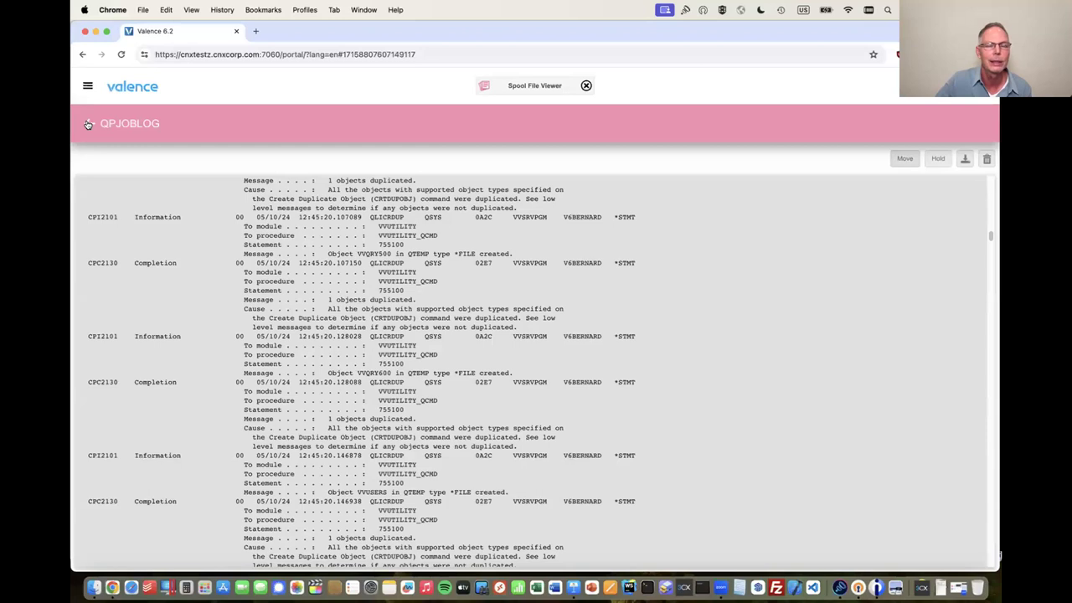
pyautogui.click(586, 86)
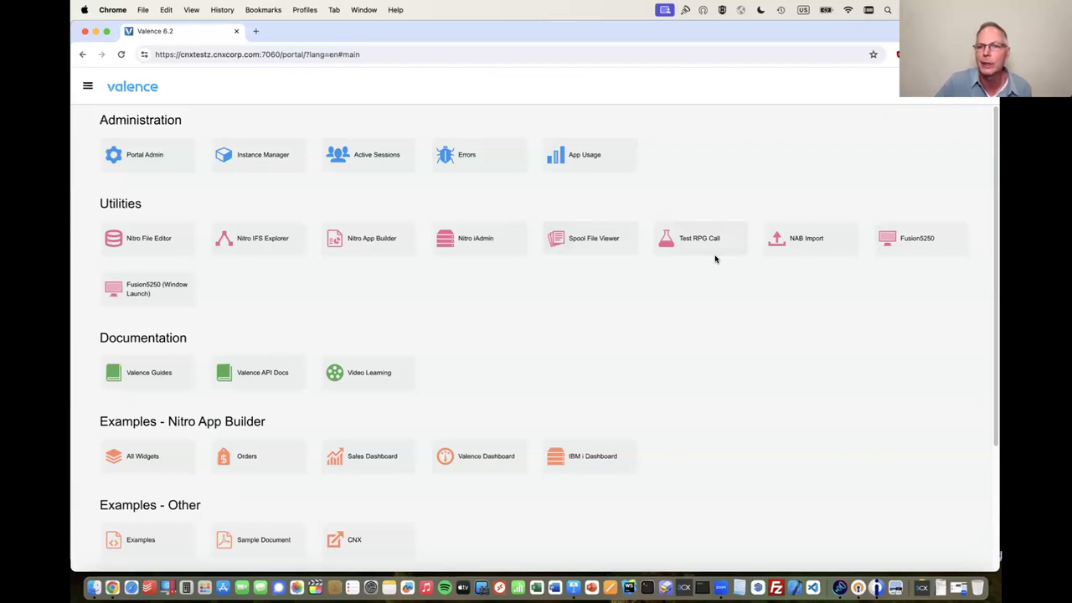
# Open the Fusion5250 terminal emulator to view the IBM i Main Menu, and close it.
pyautogui.click(927, 247)
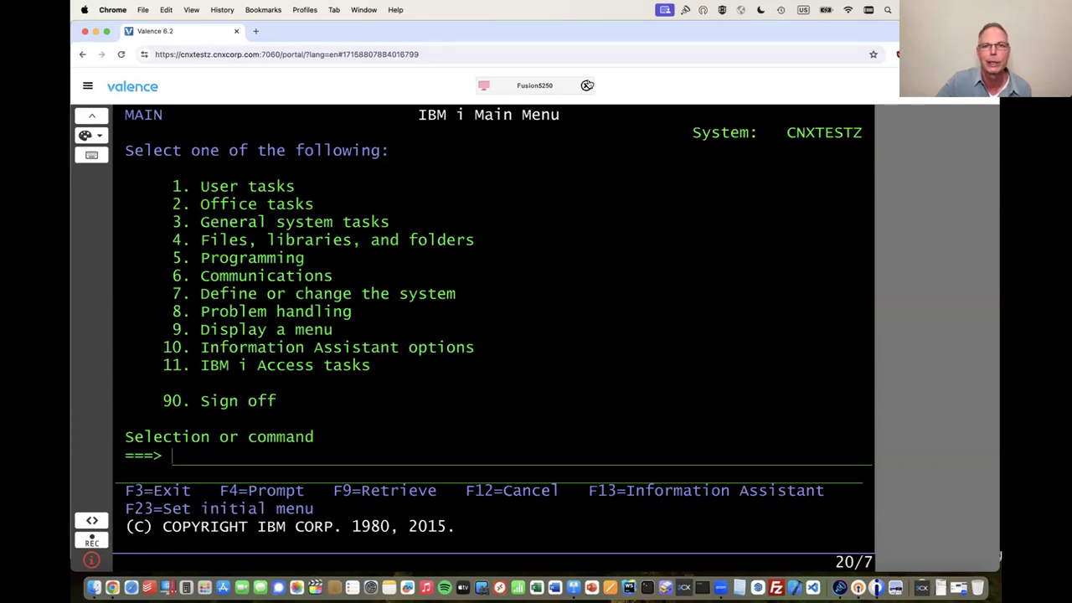
pyautogui.click(587, 86)
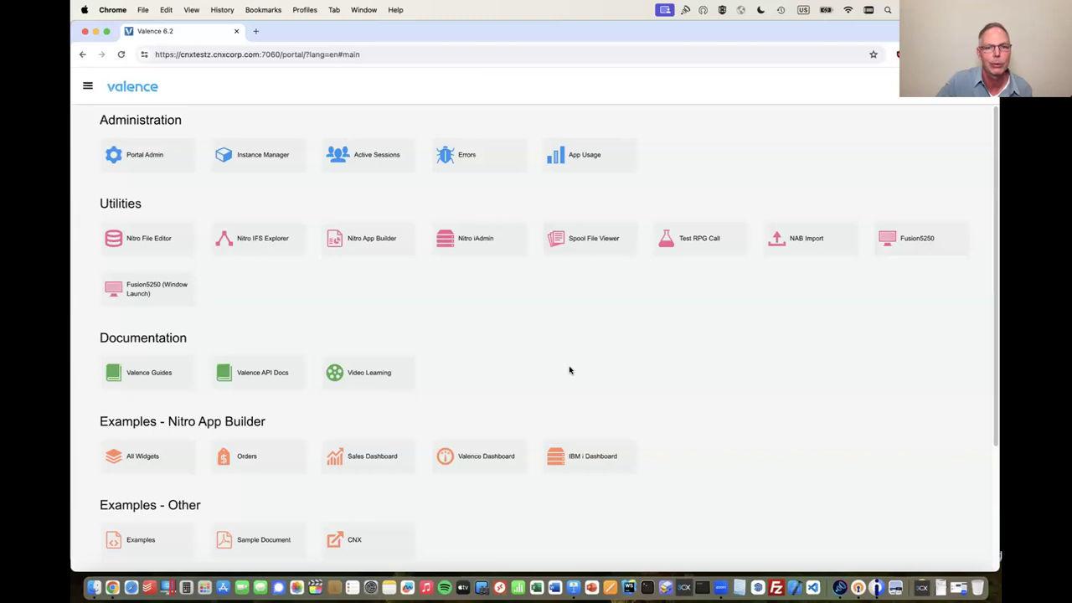
# Open the Orders example app, view the Add Order form for Just Like New Toys, and return to the customer list.
pyautogui.scroll(-3, 709, 401)
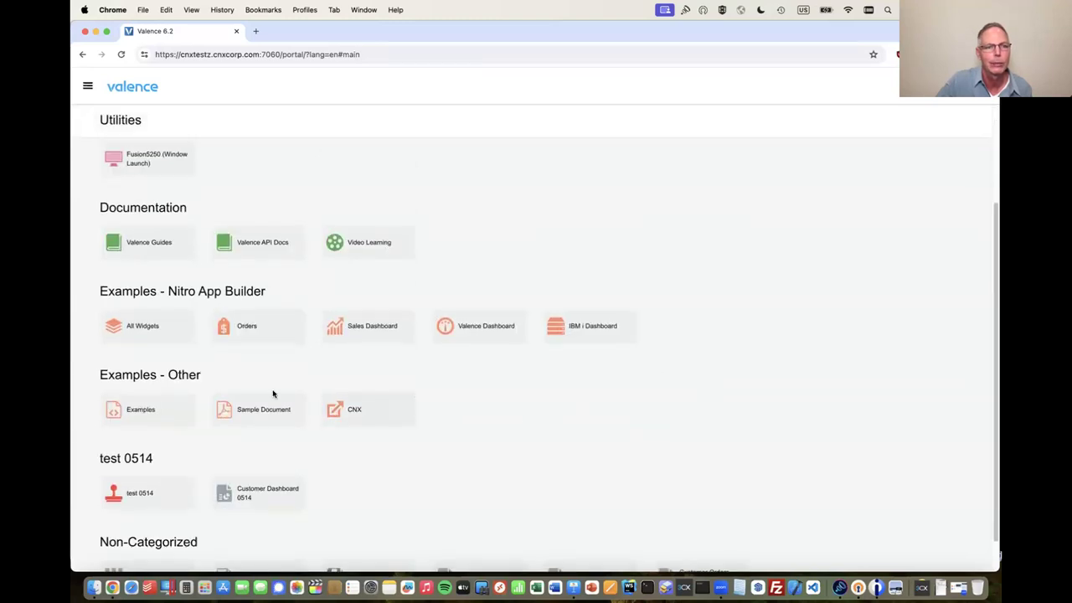
pyautogui.click(276, 333)
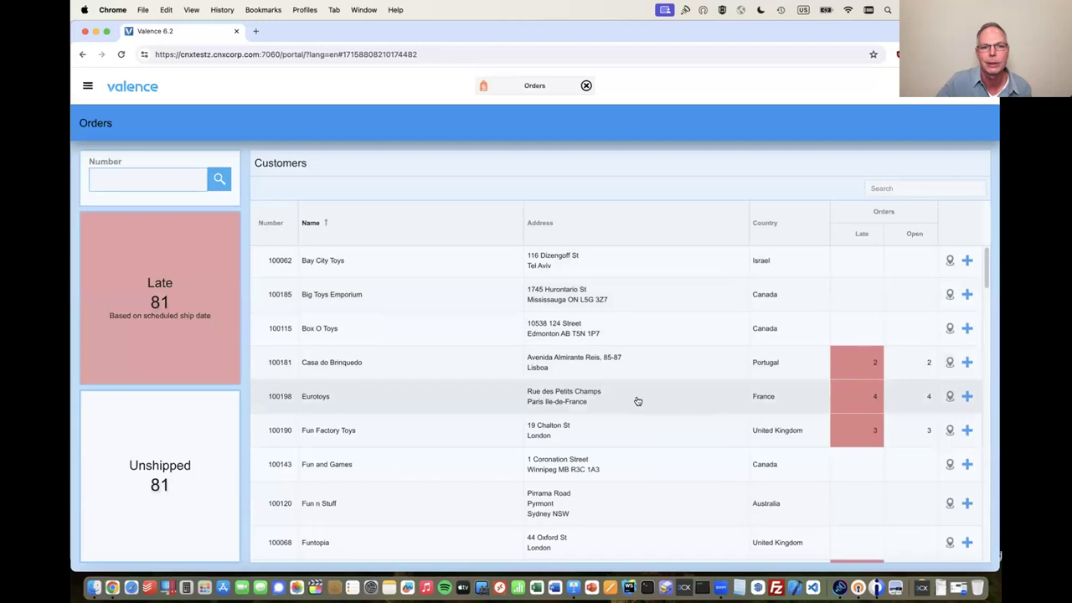
pyautogui.scroll(-5, 637, 401)
pyautogui.click(967, 353)
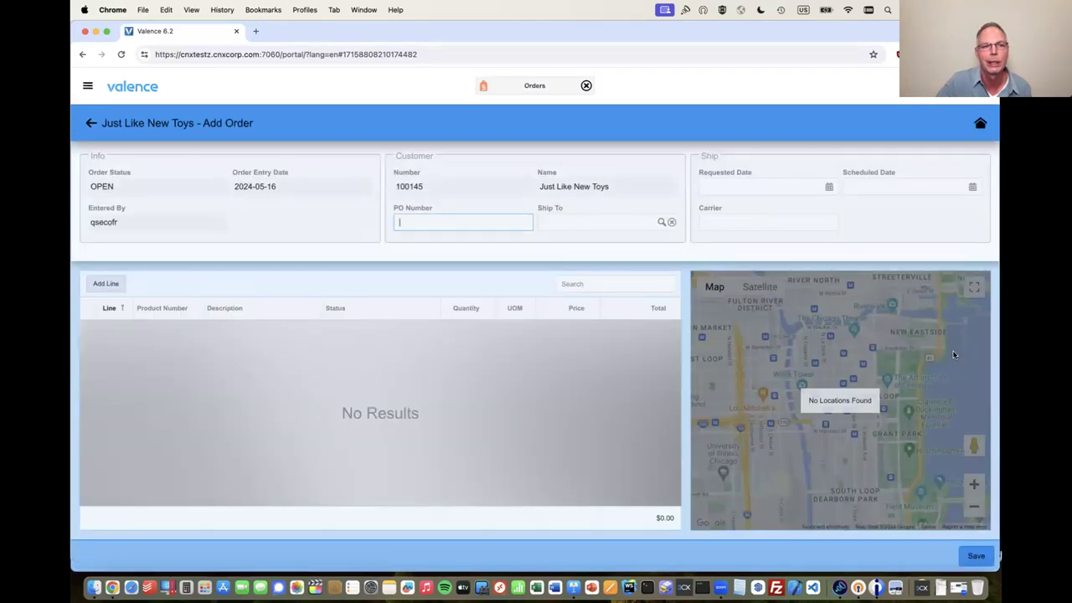
pyautogui.click(819, 350)
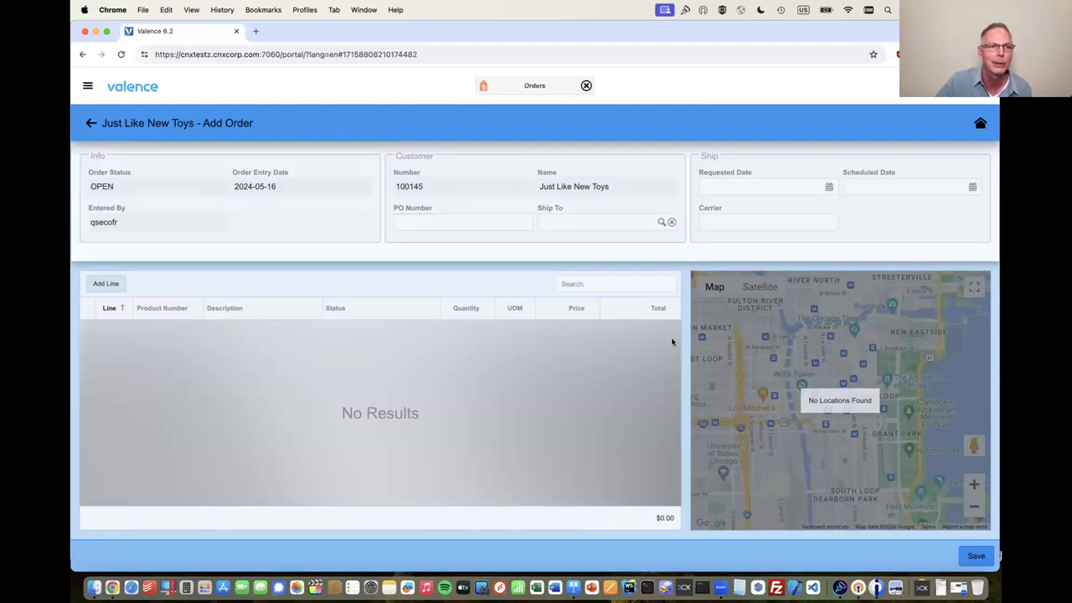
pyautogui.click(92, 124)
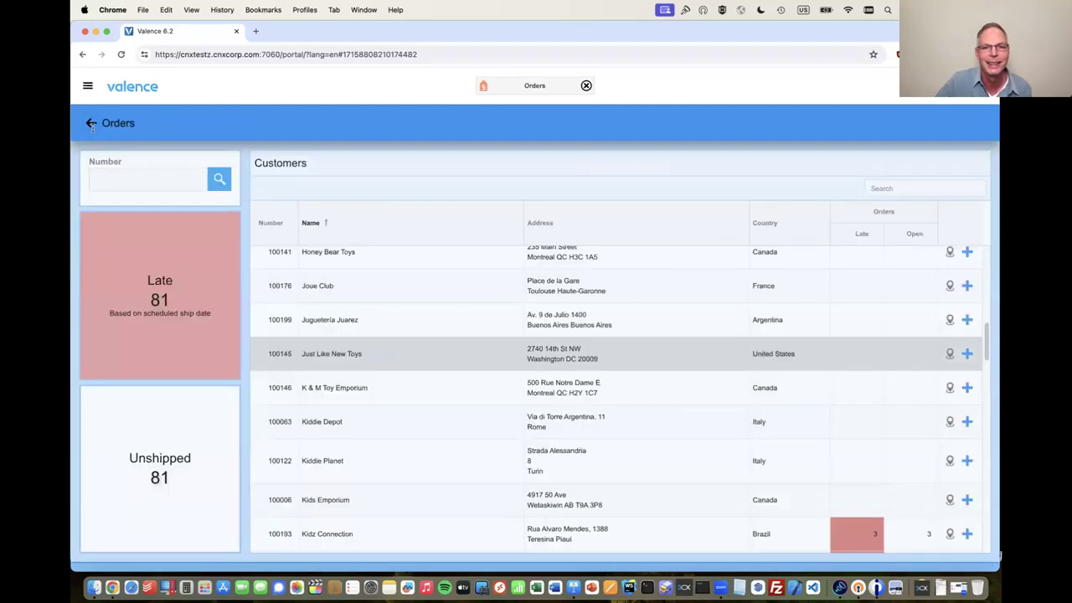
# View the Late Orders list grouped by customer in the Orders app, and close the app.
pyautogui.click(160, 308)
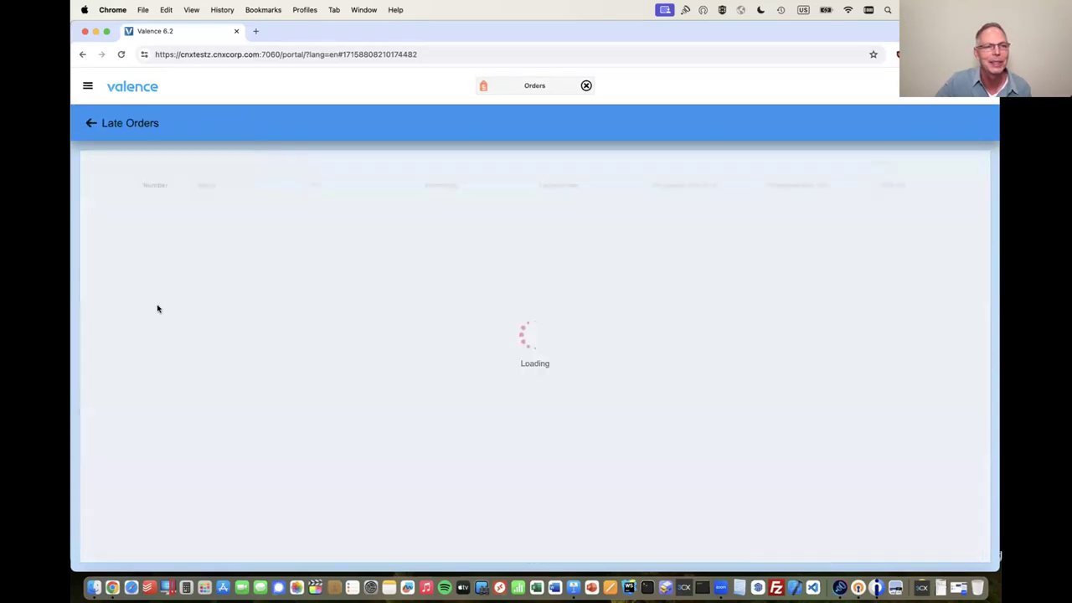
pyautogui.scroll(-5, 440, 381)
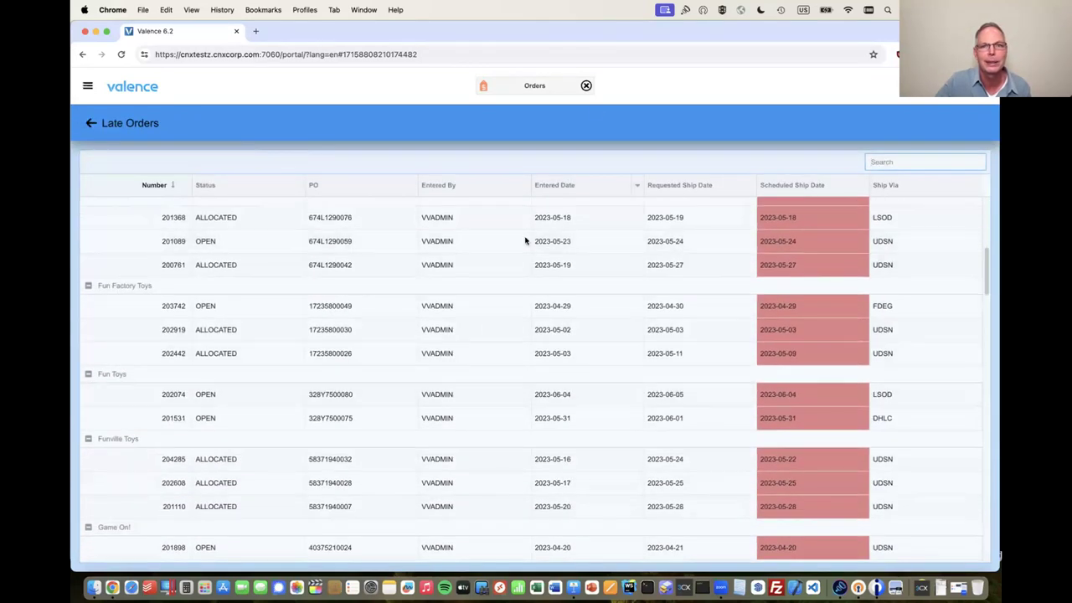
pyautogui.click(585, 86)
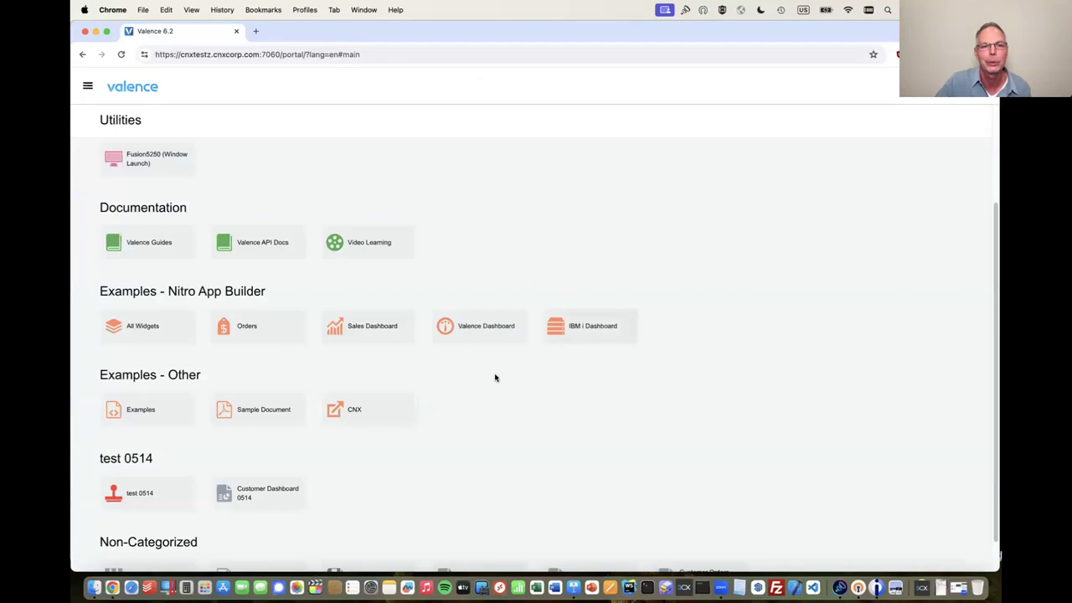
# Open the Sales Dashboard example app to view its charts and country map, close it, and look over the portal's app list.
pyautogui.click(365, 327)
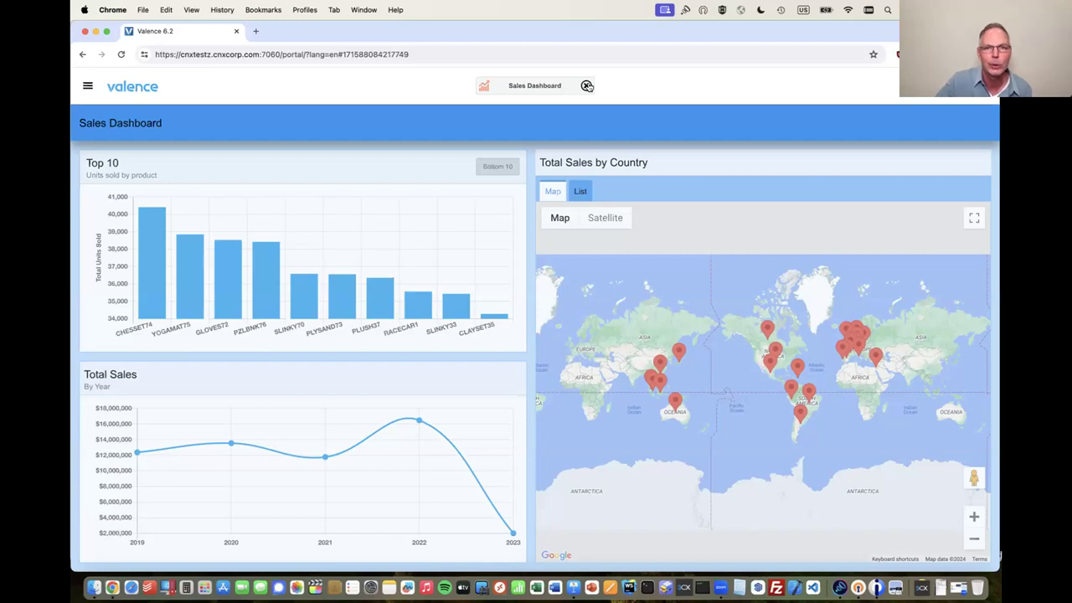
pyautogui.click(587, 86)
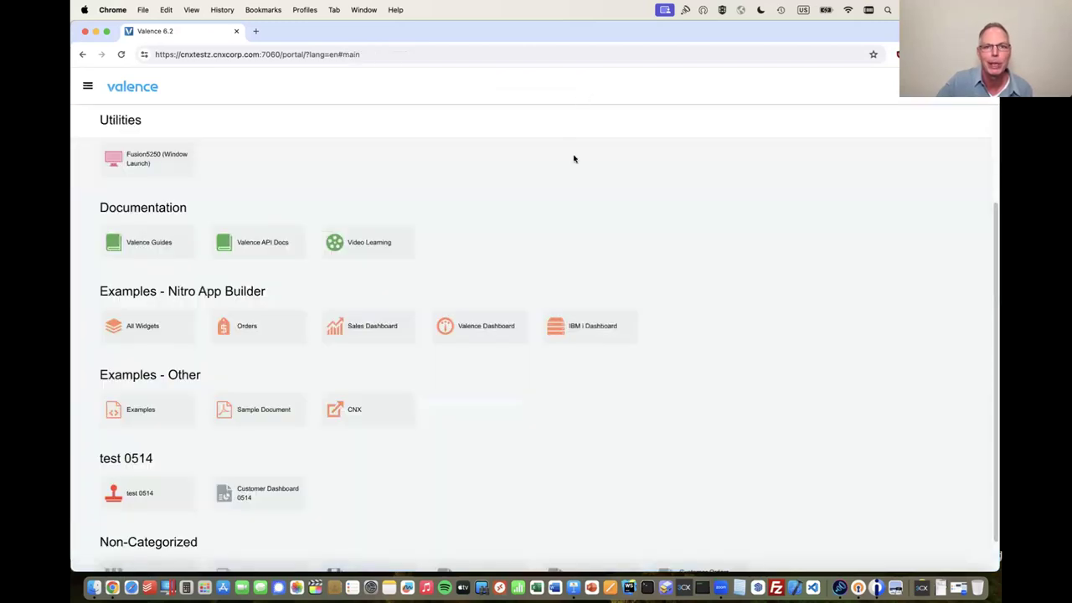
pyautogui.scroll(5, 542, 273)
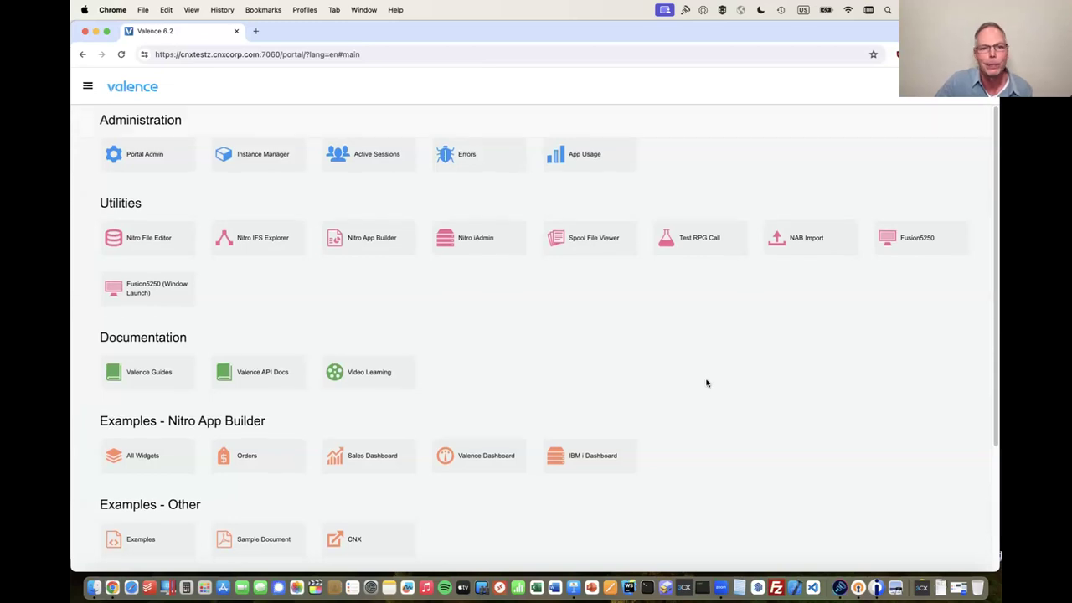
pyautogui.scroll(-3, 700, 383)
pyautogui.scroll(3, 705, 382)
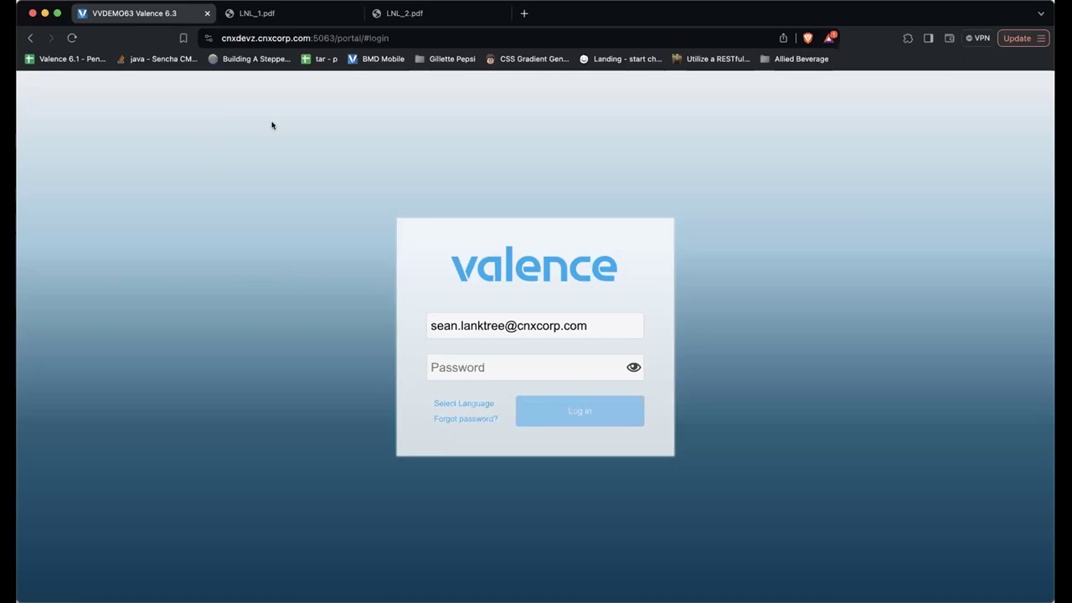
# Review both pages of the LNL_1.pdf mockup, covering the Products page layout and the Product Details form.
pyautogui.click(262, 15)
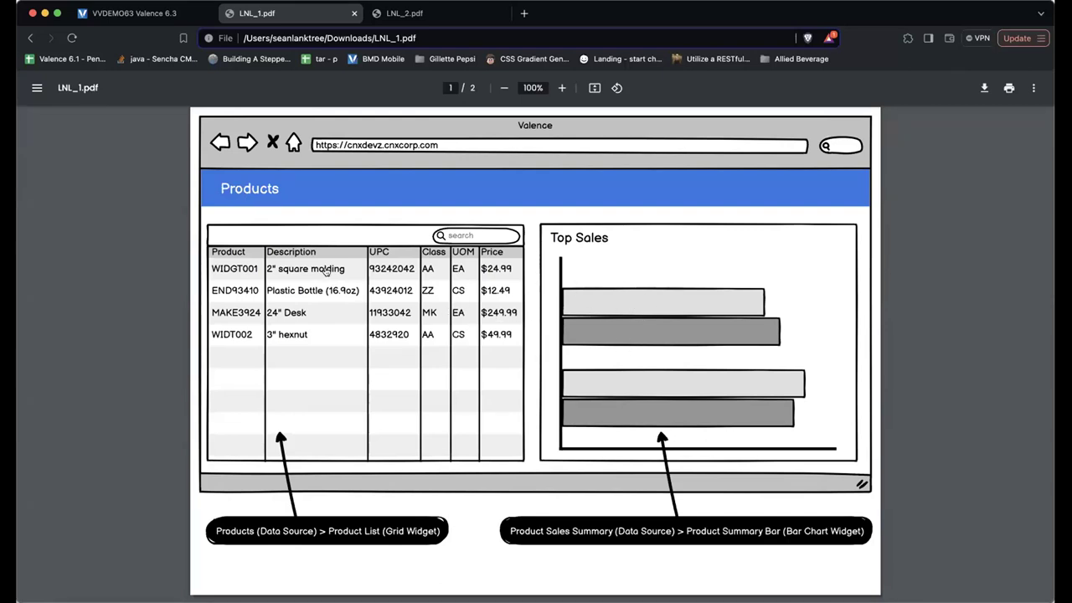
pyautogui.scroll(-10, 456, 341)
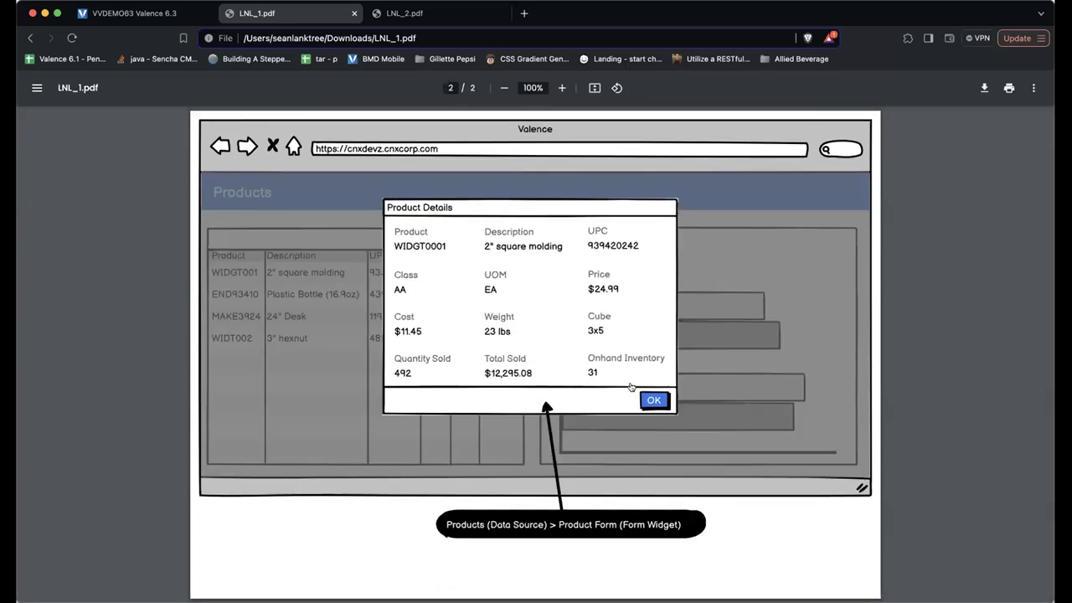
pyautogui.scroll(10, 385, 408)
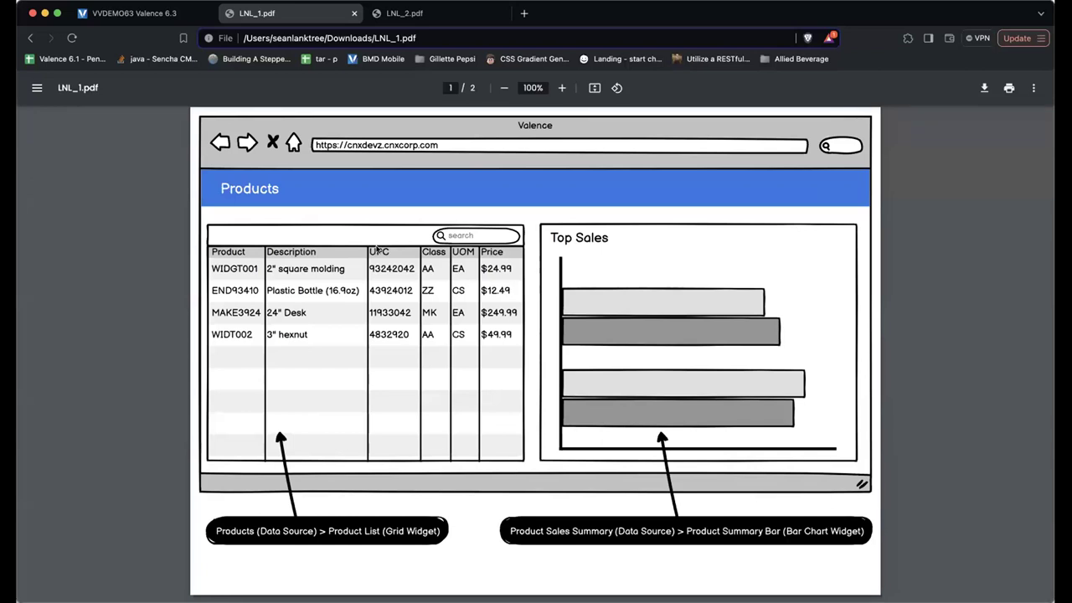
# Return to the VVDEMO63 Valence 6.3 portal and log in with the account password.
pyautogui.click(147, 16)
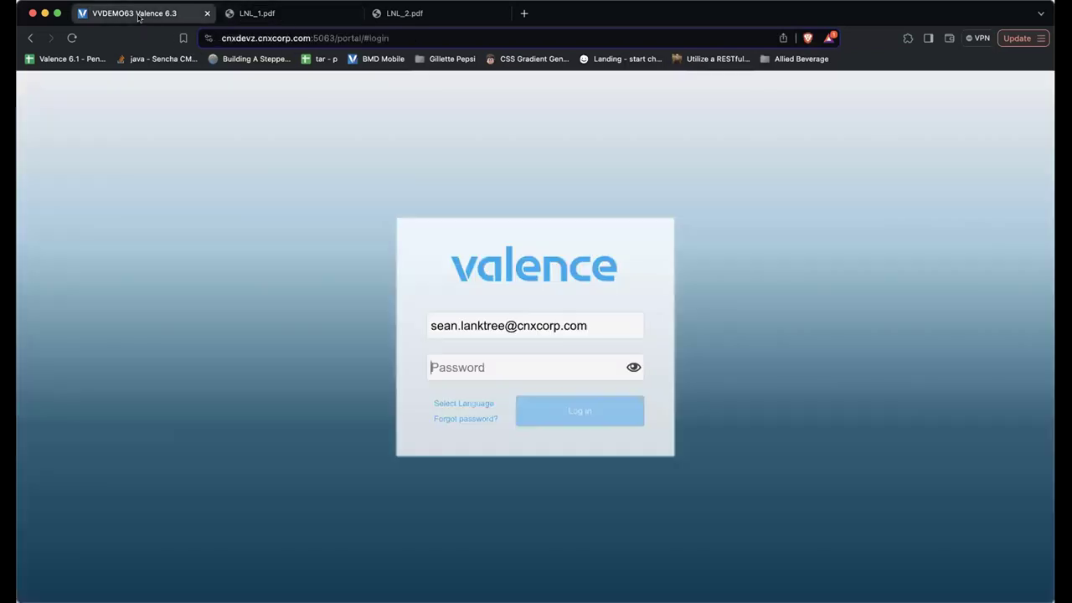
pyautogui.write('********')
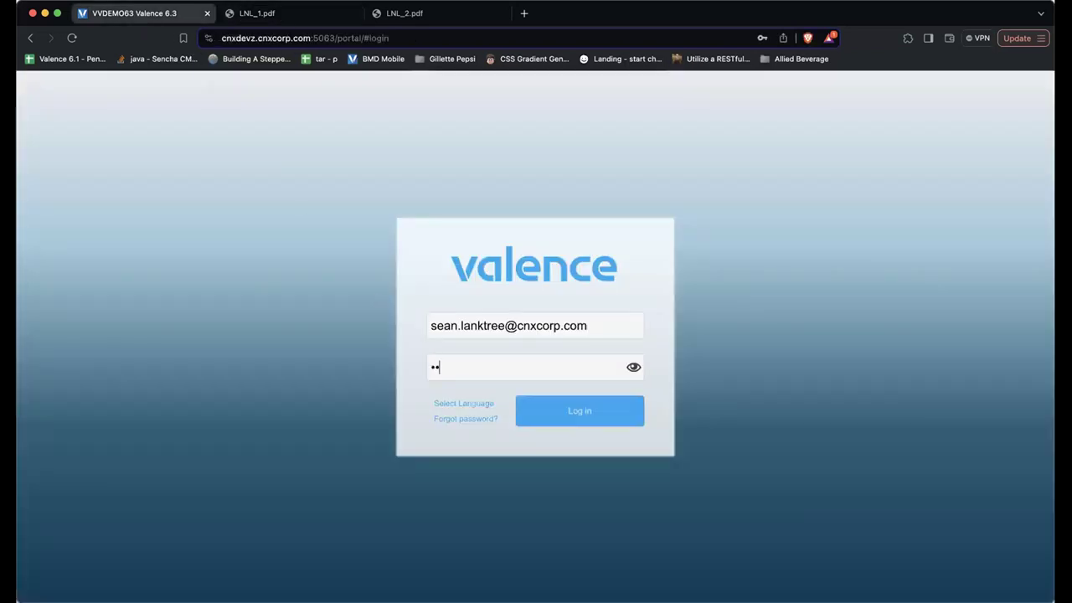
pyautogui.press('Return')
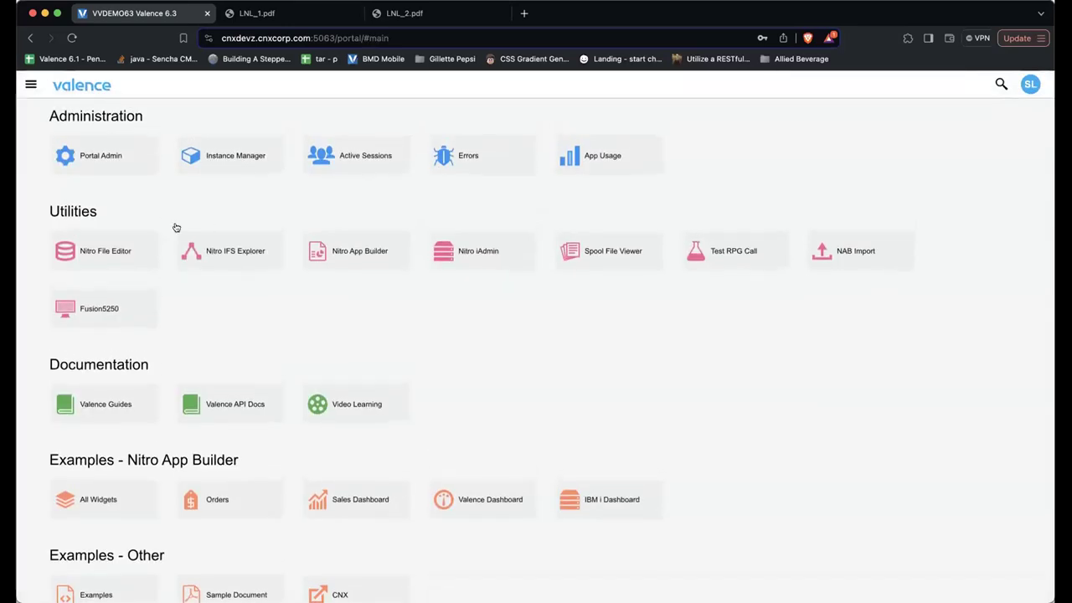
# Open Nitro App Builder and start a new data source based on a free-form SQL statement.
pyautogui.click(342, 251)
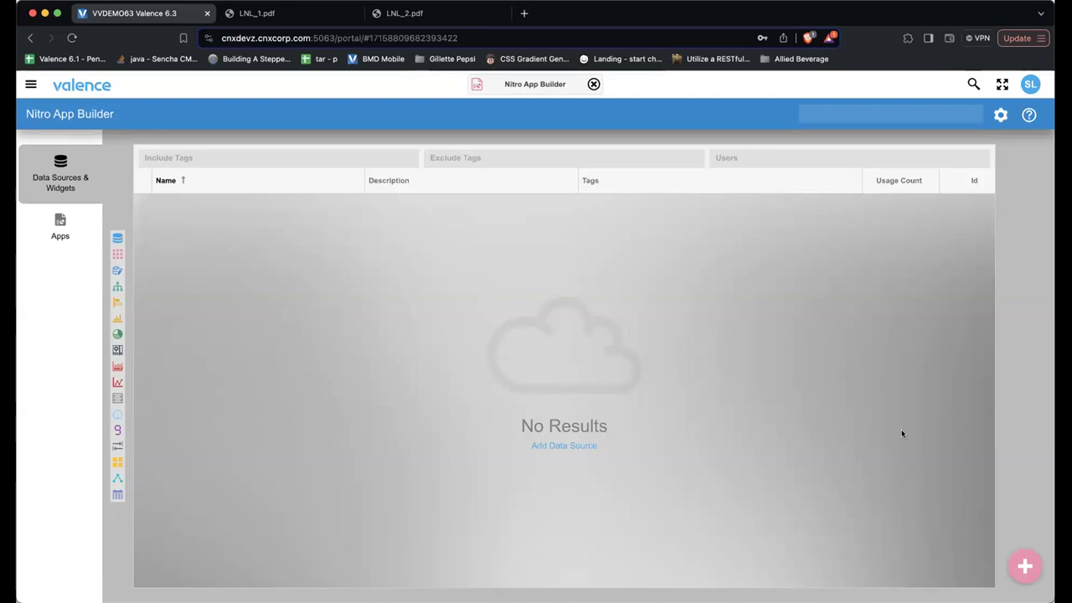
pyautogui.moveTo(1025, 565)
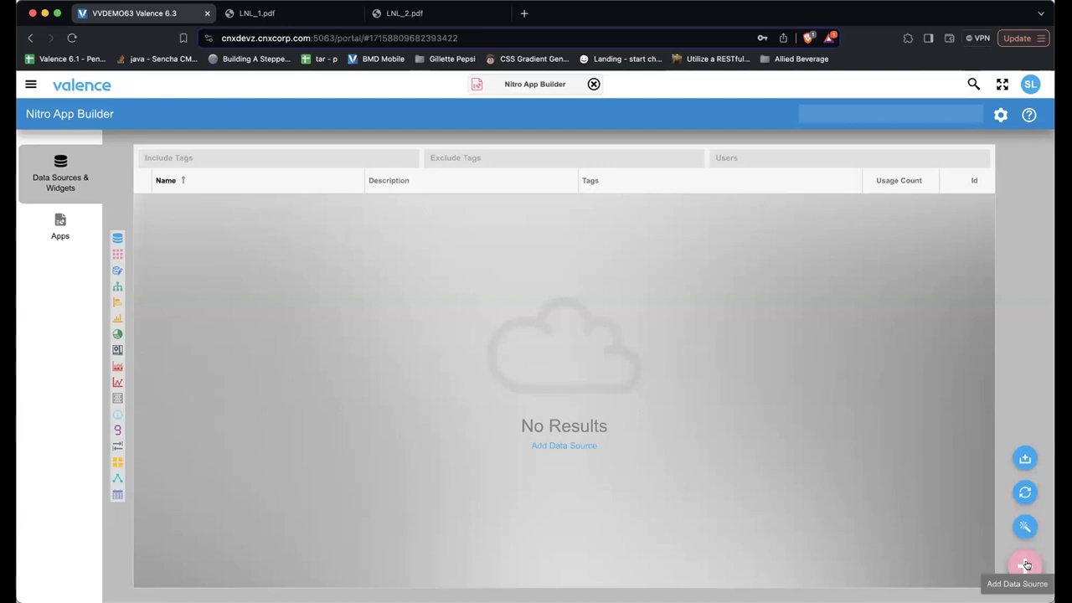
pyautogui.click(1026, 565)
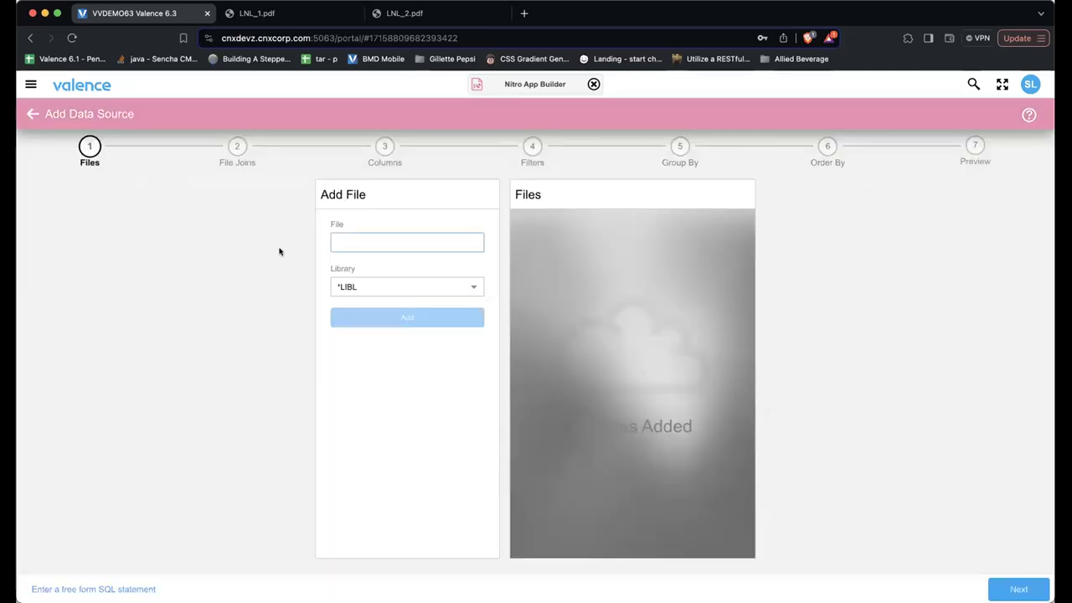
pyautogui.click(32, 113)
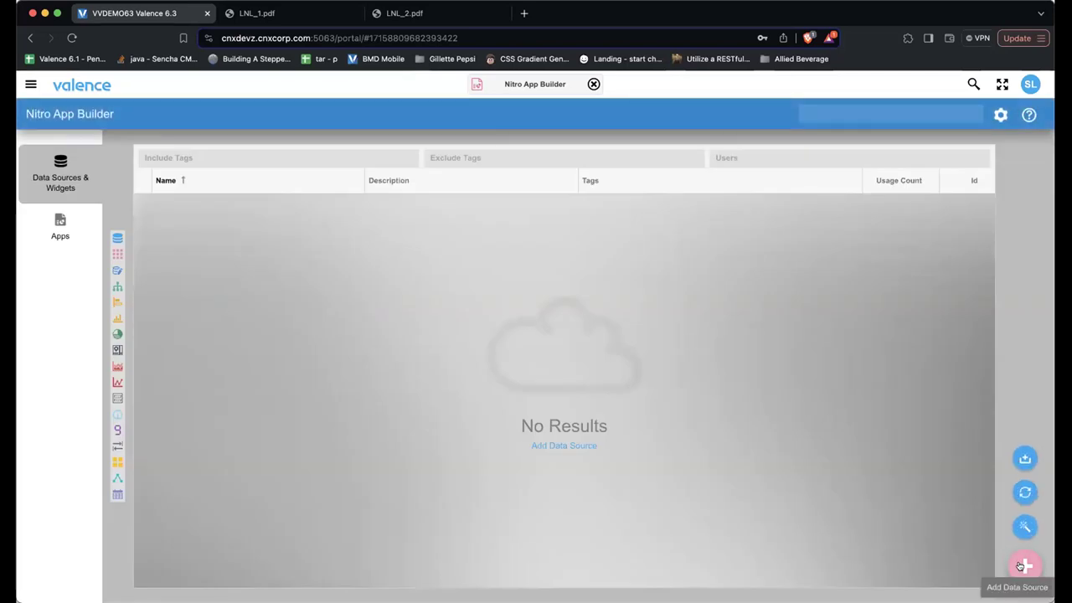
pyautogui.click(1021, 565)
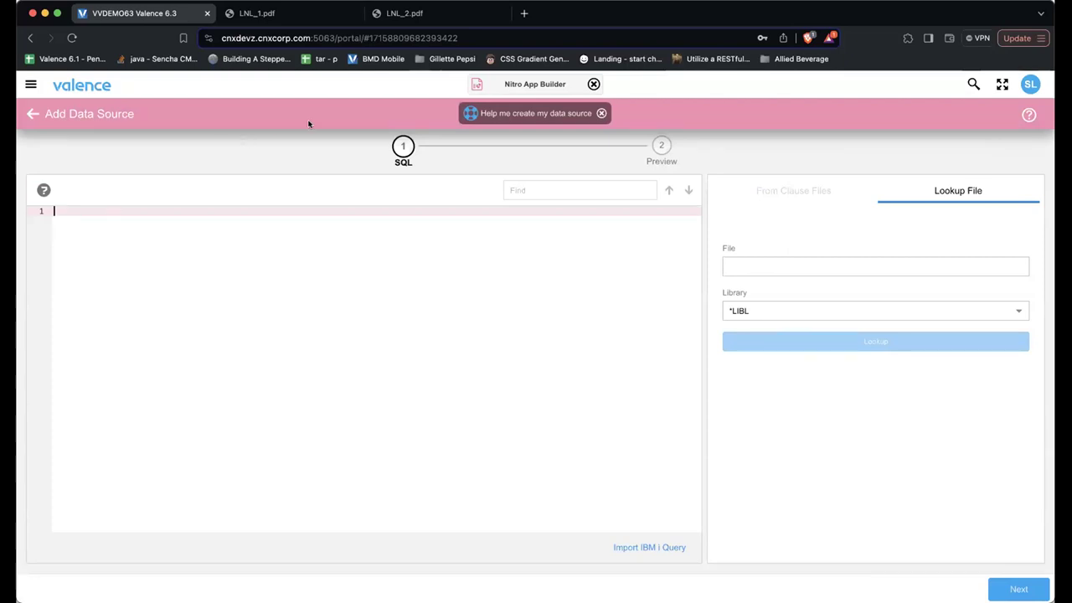
# Request help creating the data source and look up the VXPRODUCTS file in *LIBL to pass its definition to Valence Assistant.
pyautogui.click(482, 112)
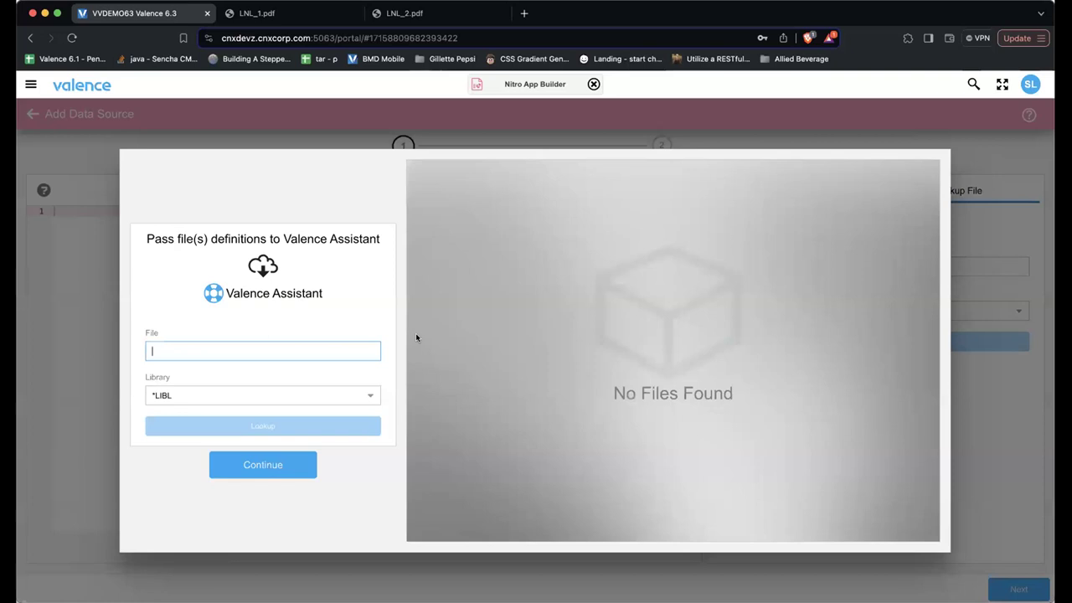
pyautogui.write('VXP')
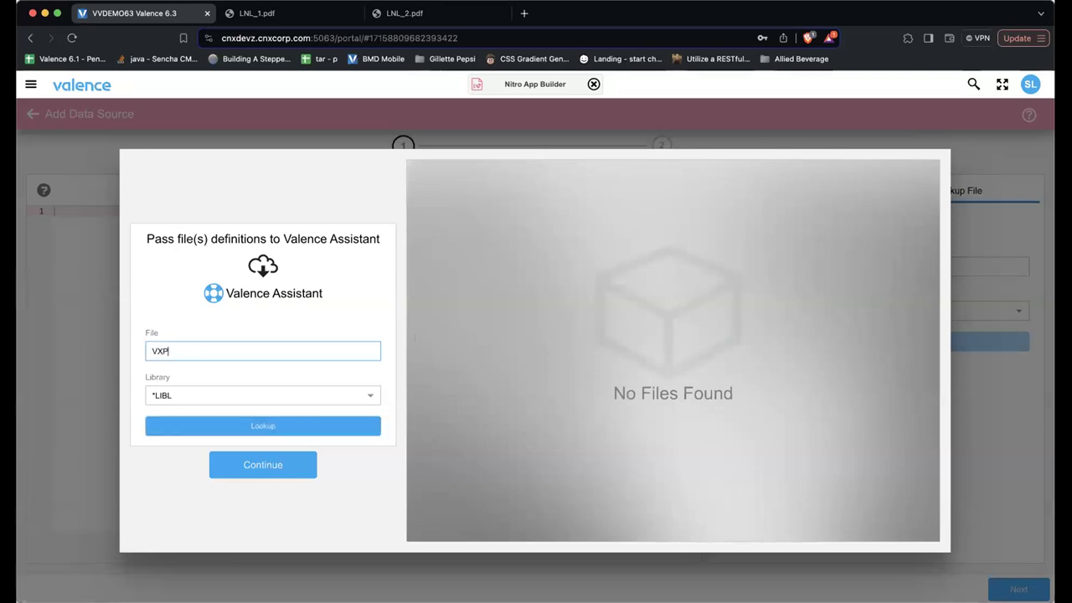
pyautogui.write('RODUCTS')
pyautogui.press('Return')
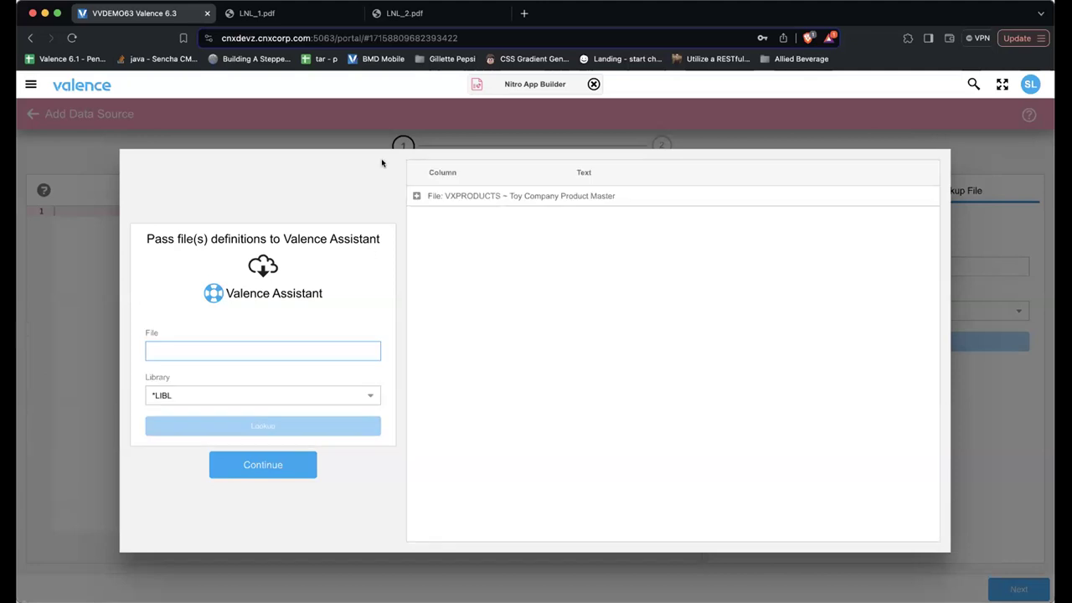
# Expand the VXPRODUCTS file to review its selectable columns, and collapse it again.
pyautogui.click(416, 195)
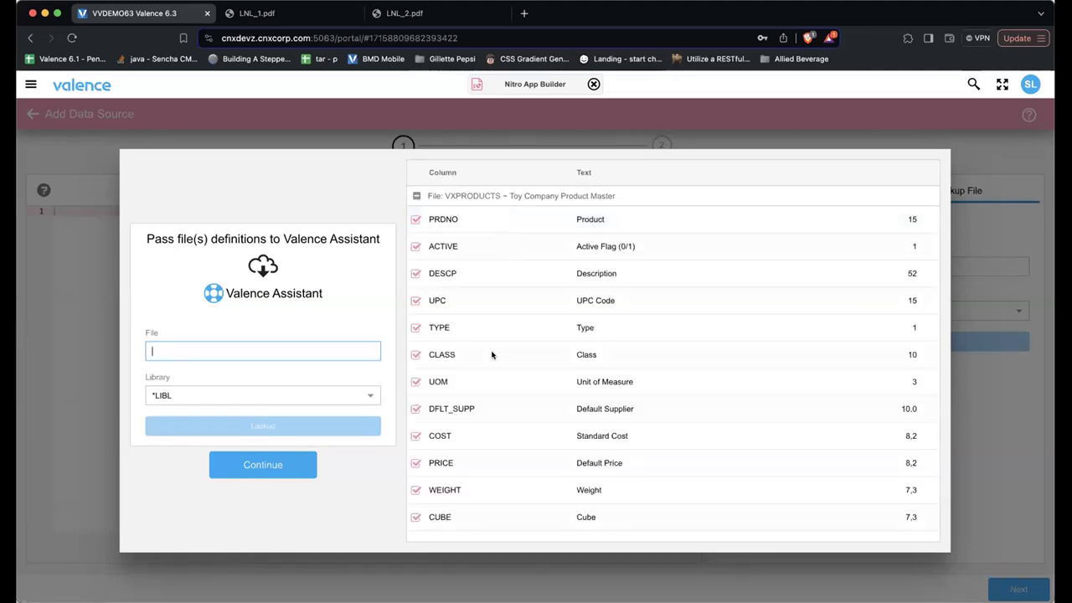
pyautogui.click(414, 199)
pyautogui.click(414, 199)
pyautogui.click(415, 247)
pyautogui.click(416, 195)
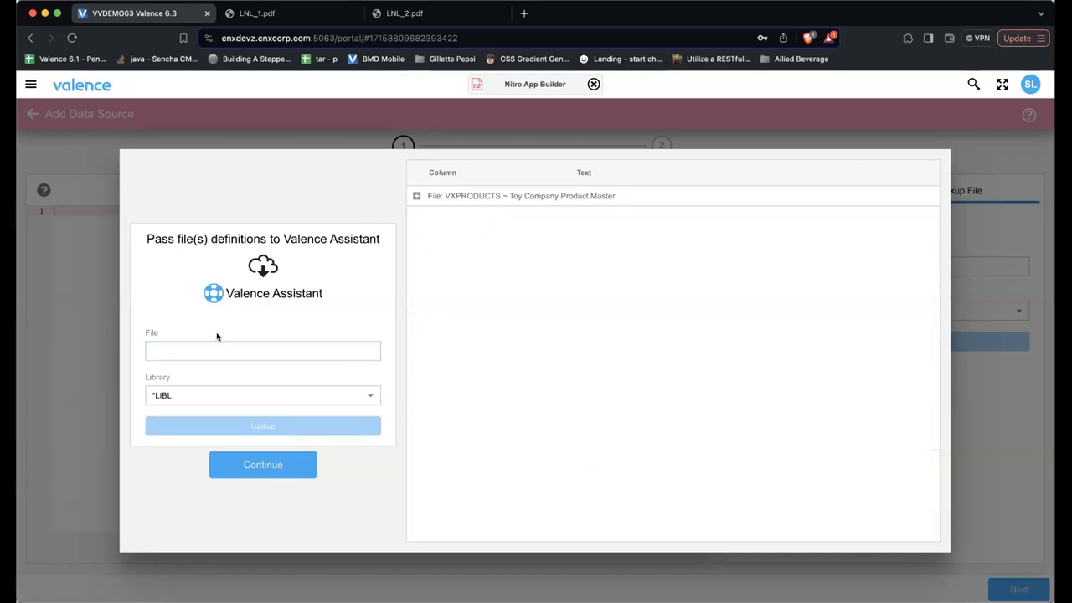
# Add the VXCO_DTL and VXINV files from *LIBL to the definitions passed to Valence Assistant.
pyautogui.click(189, 349)
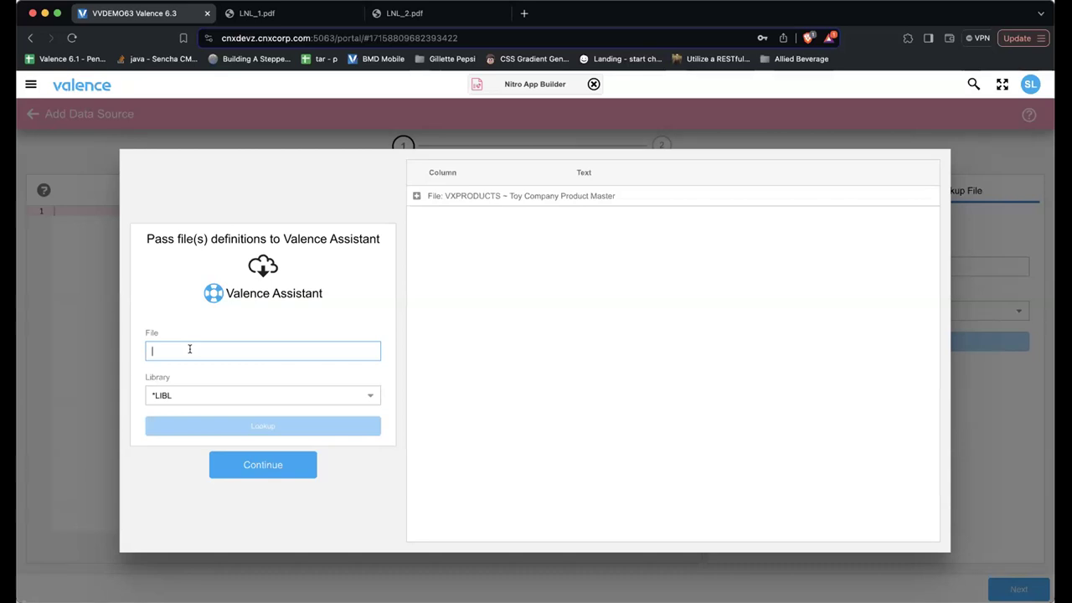
pyautogui.write('VX')
pyautogui.write('_DTL')
pyautogui.press('Return')
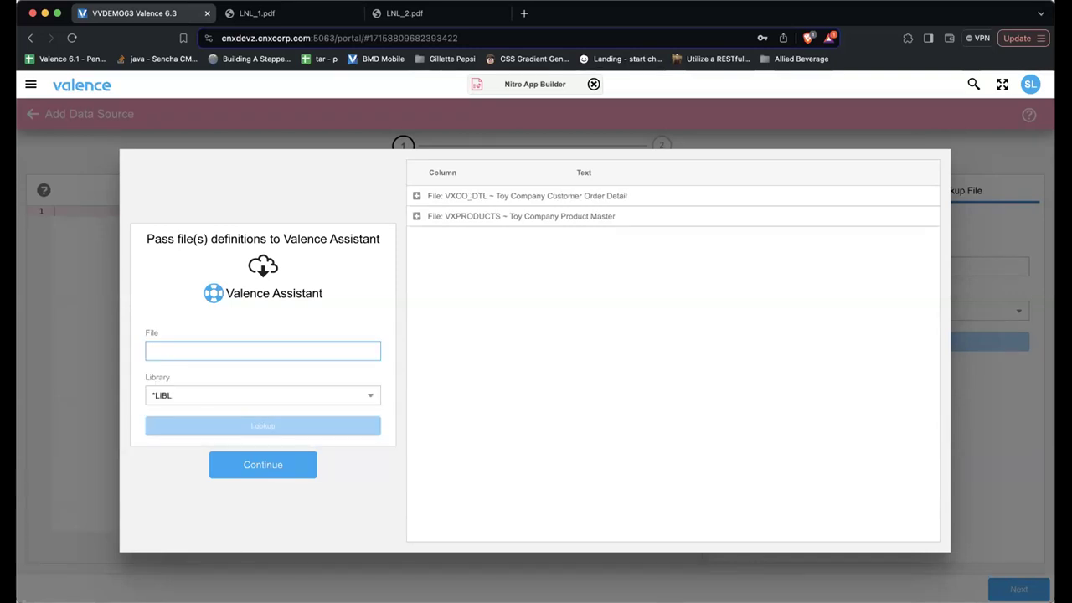
pyautogui.write('VXINV')
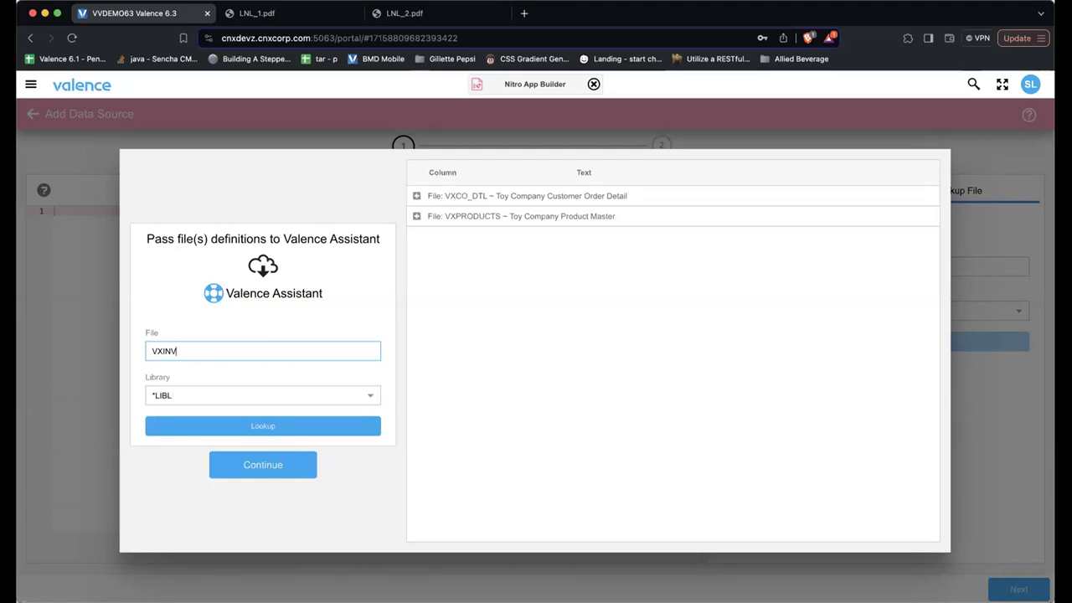
pyautogui.press('Return')
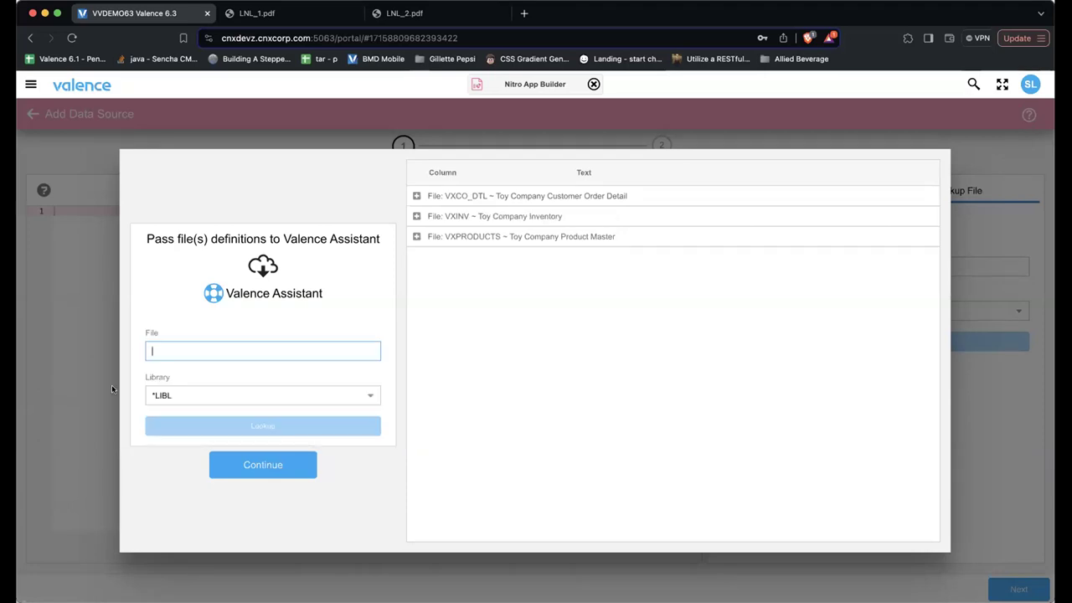
# Continue to the assistant chat and ask for all product columns plus total sales, quantity sold and onhand inventory for each product.
pyautogui.click(241, 465)
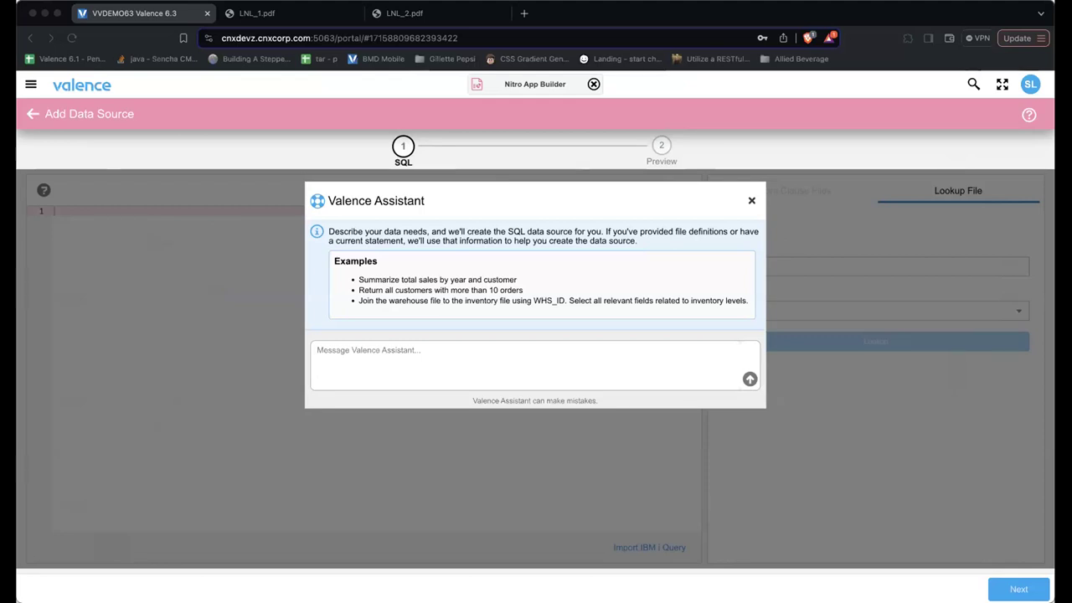
pyautogui.click(408, 365)
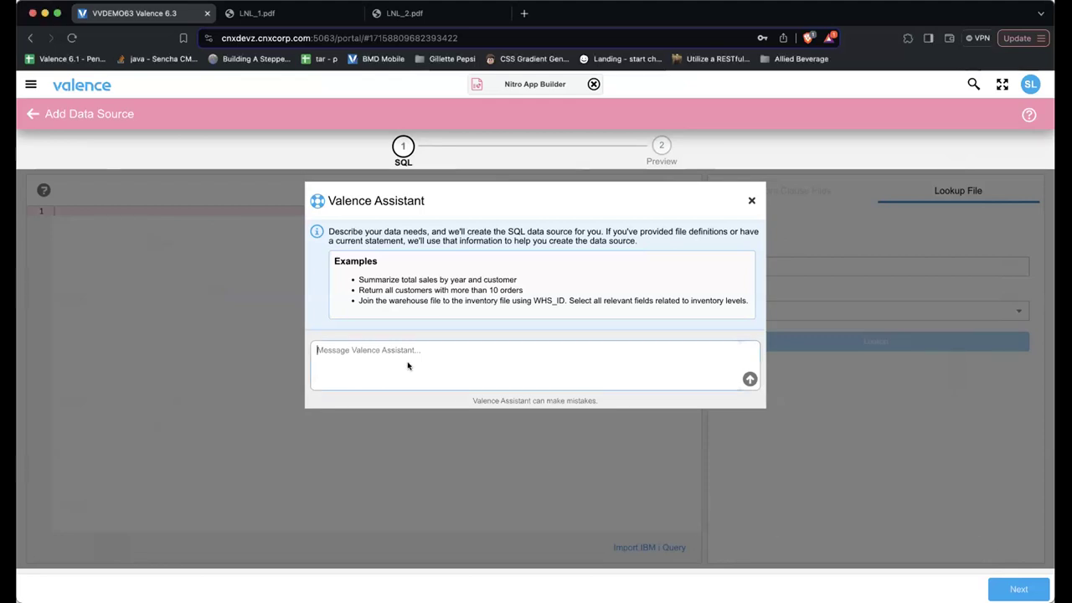
pyautogui.write('Include all product columns. Also total up sales, quantity sold, and onhand inventory for each product.')
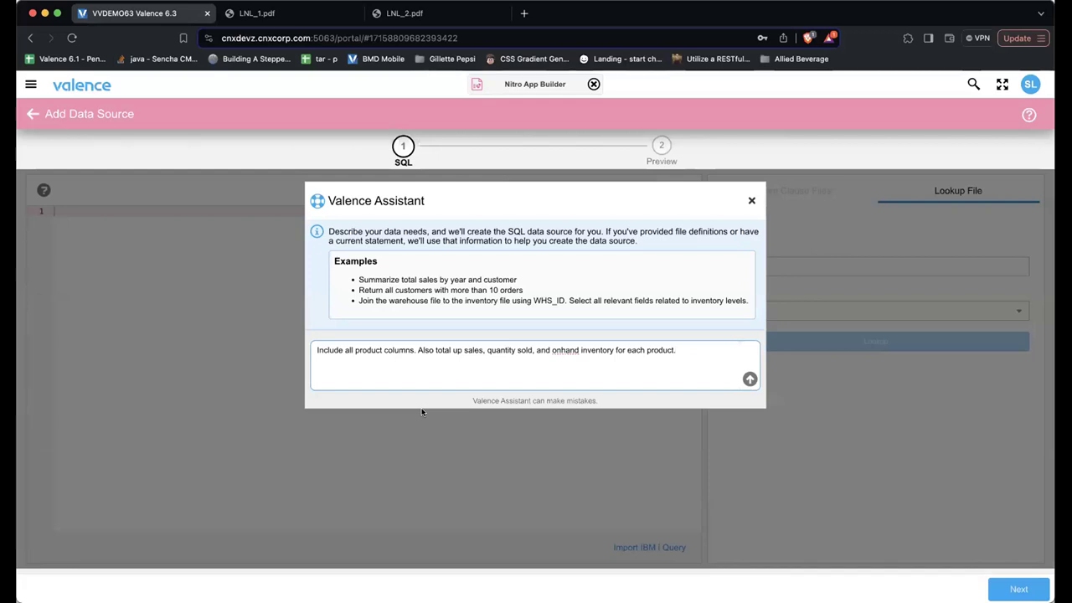
pyautogui.click(748, 379)
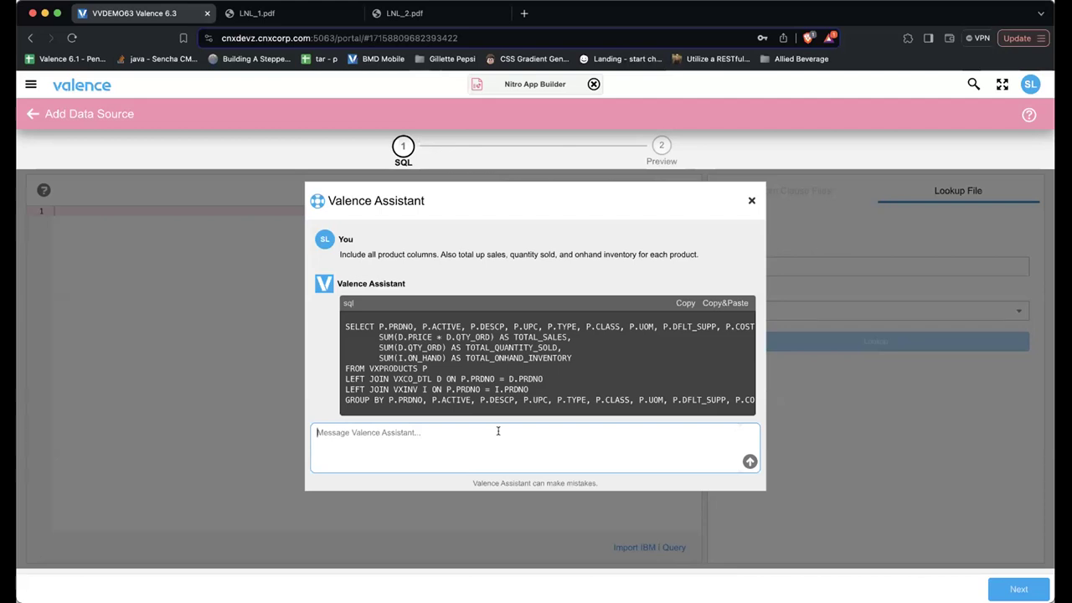
# Ask Valence Assistant to "use subqueries instead of the summary columns" in the generated SQL.
pyautogui.write('use s')
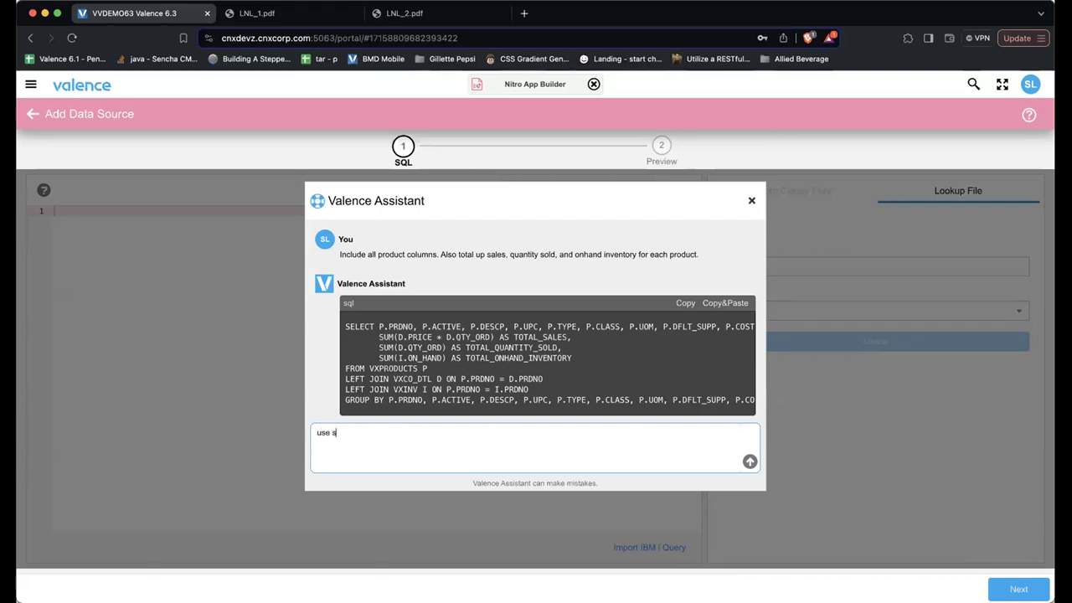
pyautogui.write('ubquerie')
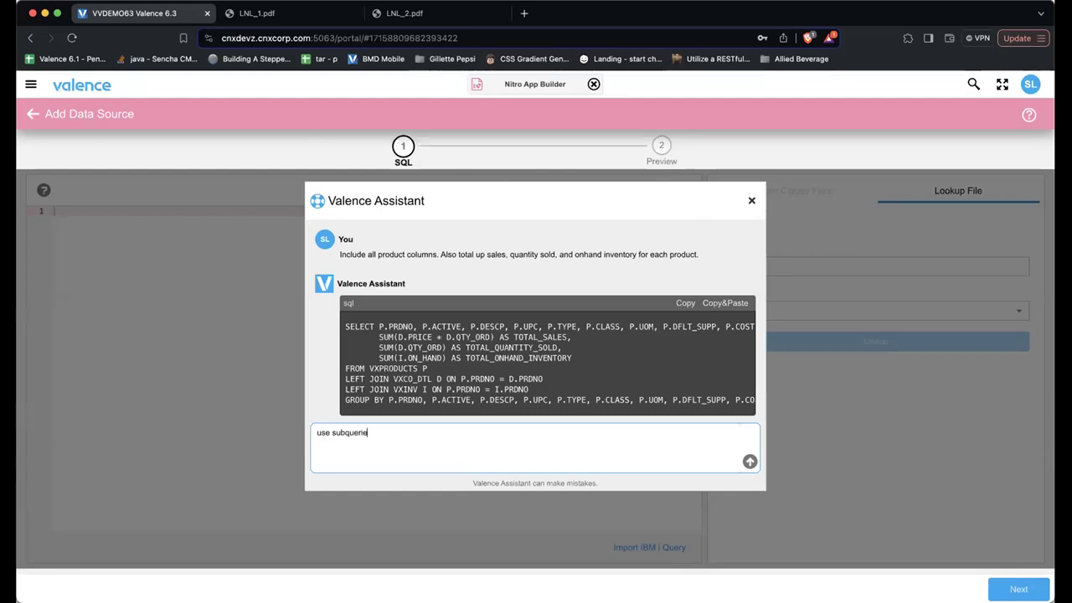
pyautogui.write('s instead of the summary col')
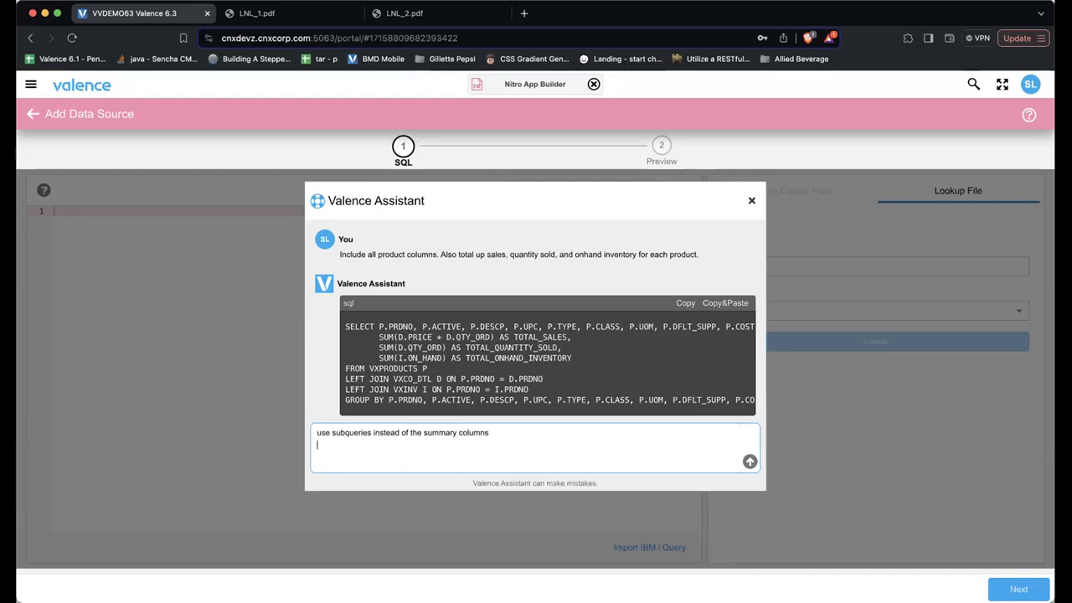
pyautogui.write('umns')
pyautogui.press('Return')
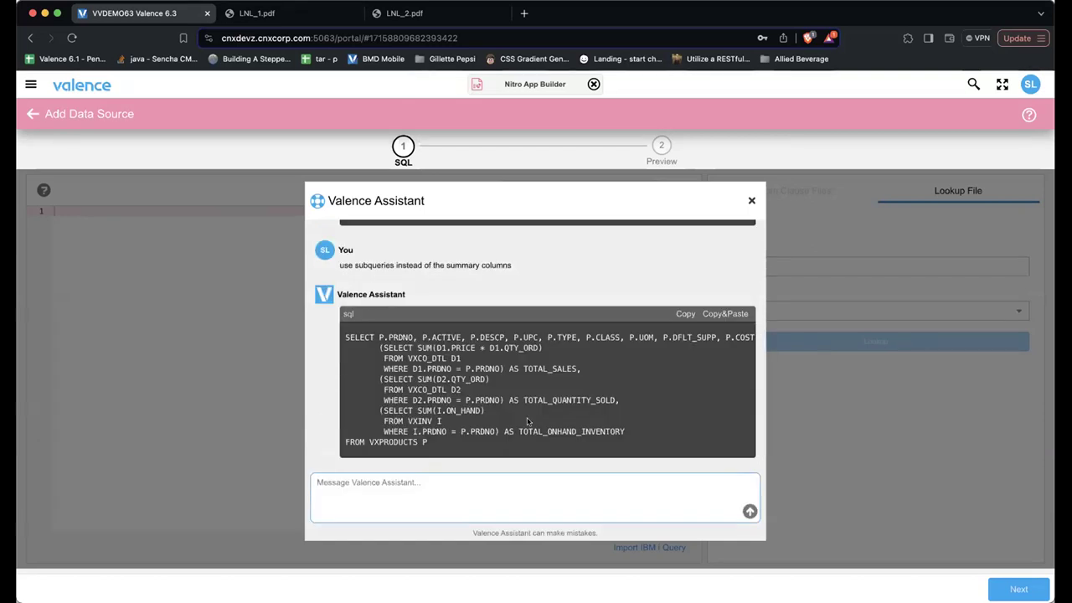
# Insert the assistant's subquery SQL into the data source, preview its results, and save it as Products.
pyautogui.click(709, 313)
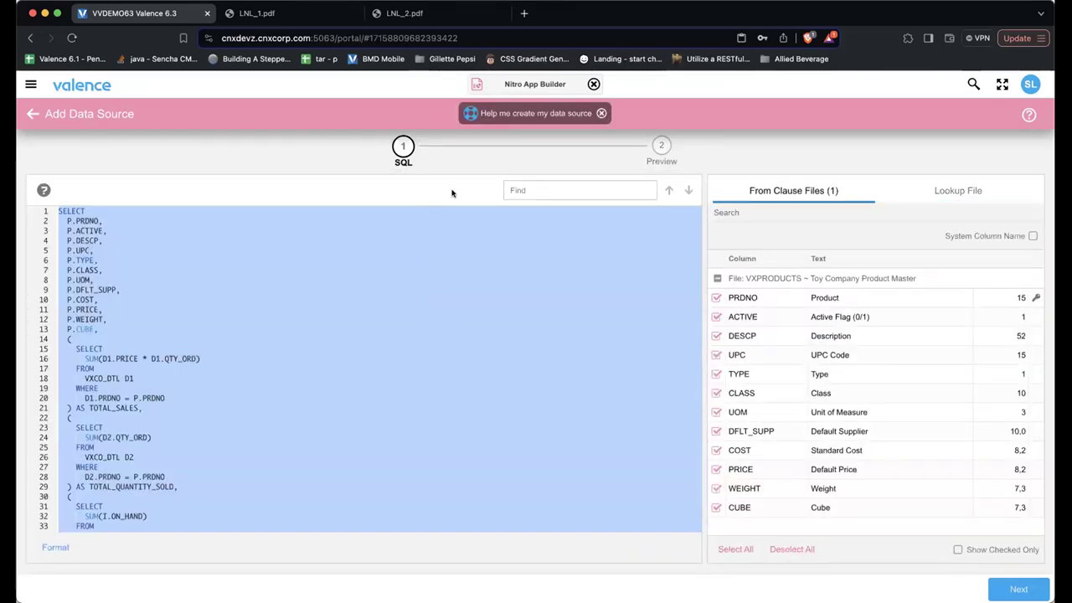
pyautogui.click(659, 148)
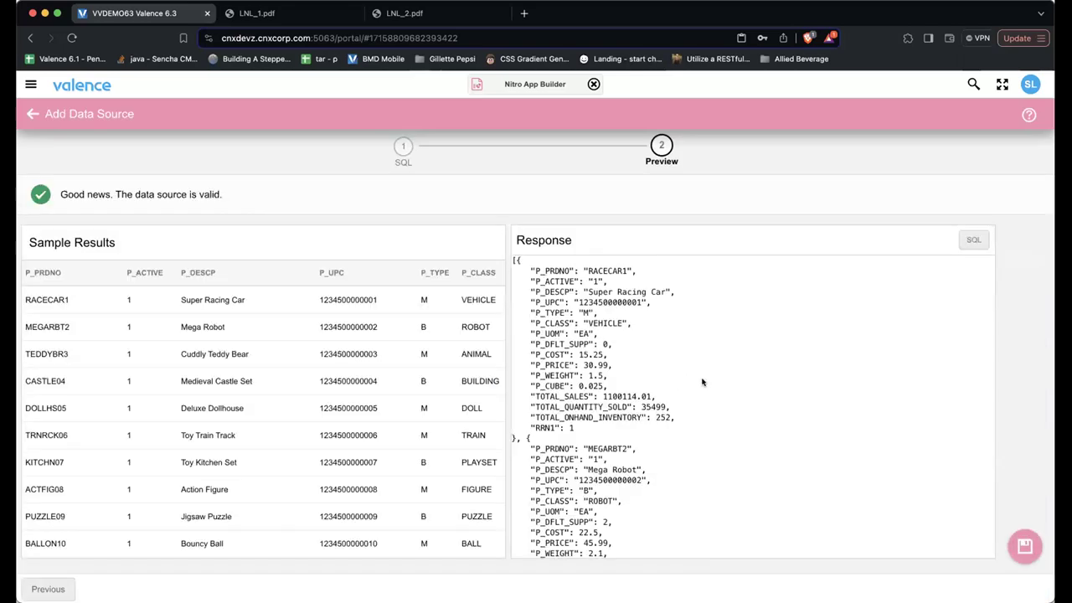
pyautogui.click(1024, 545)
pyautogui.write('Products')
pyautogui.press('Return')
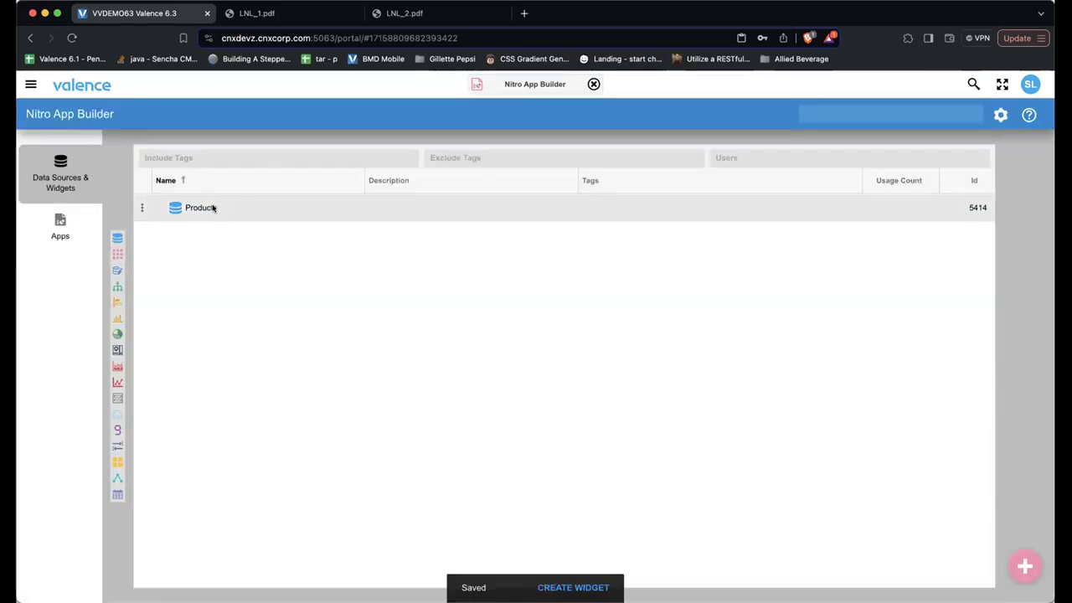
# Create a Grid widget from the Products data source and consult the LNL_1.pdf mockup for the required columns.
pyautogui.click(141, 208)
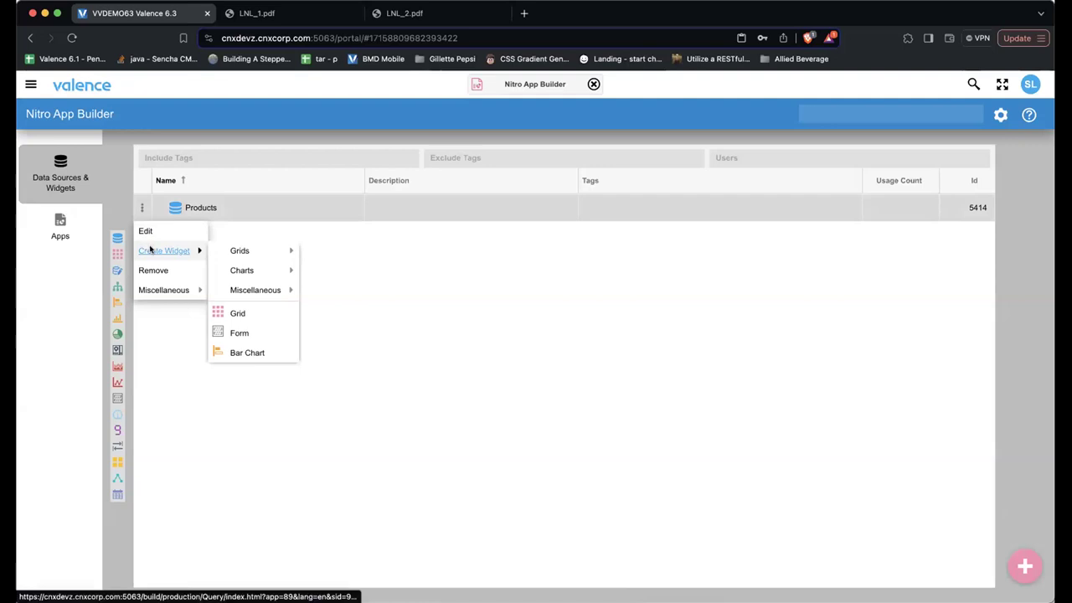
pyautogui.click(148, 249)
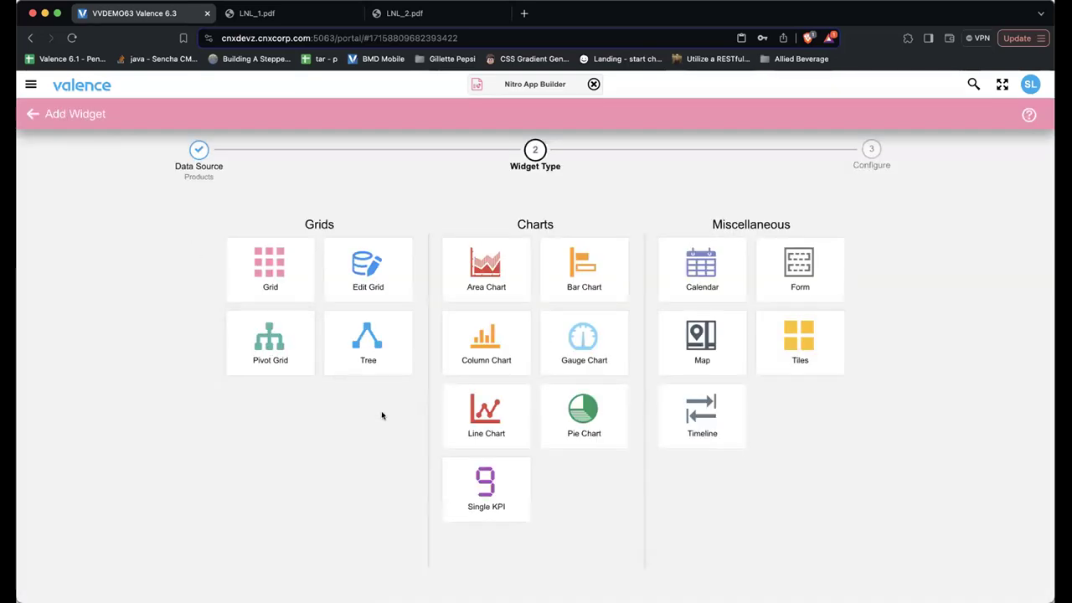
pyautogui.click(243, 271)
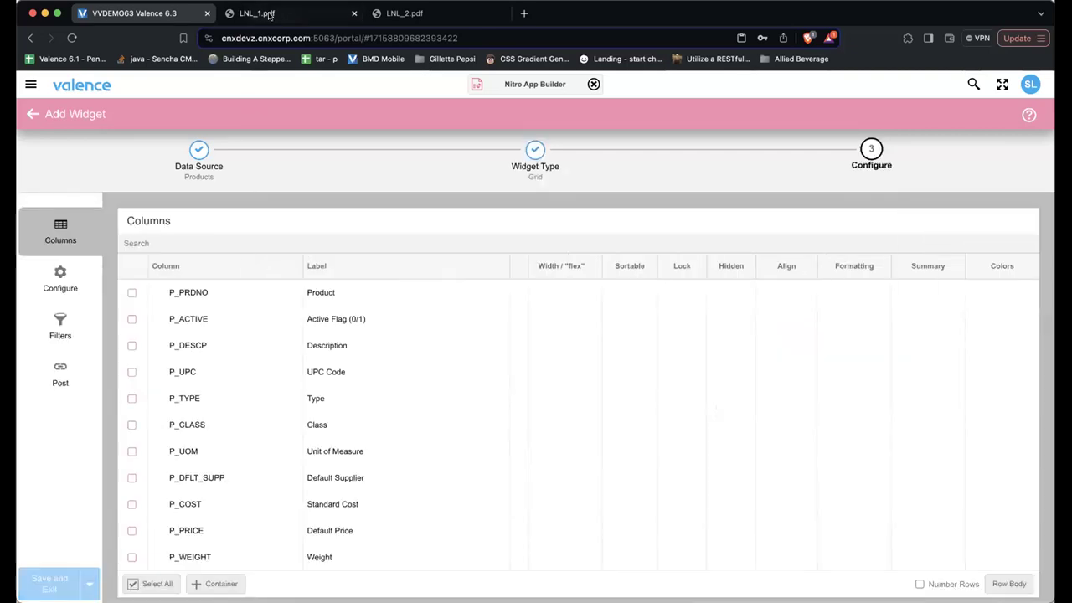
pyautogui.click(256, 13)
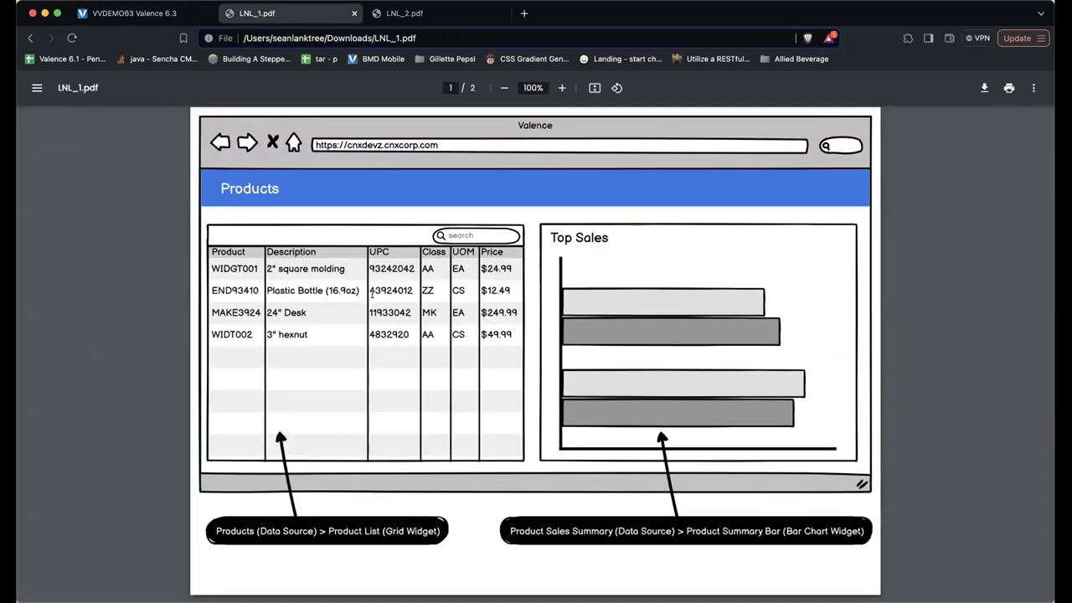
pyautogui.click(138, 15)
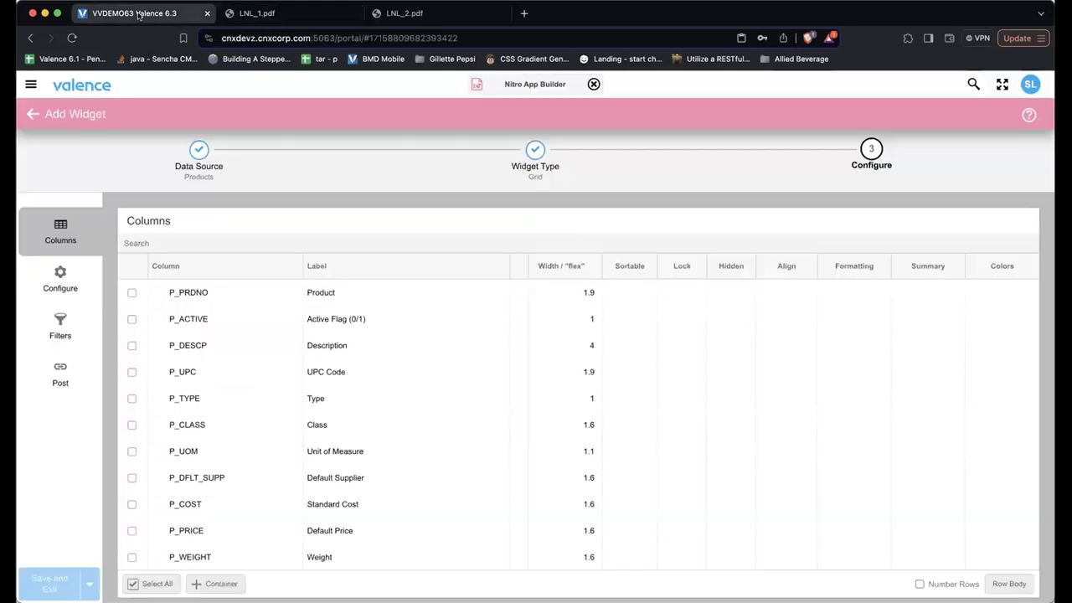
# Include the P_PRDNO, P_DESCP, P_UPC, P_CLASS, P_UOM and P_PRICE columns in the grid and preview the rows.
pyautogui.click(132, 293)
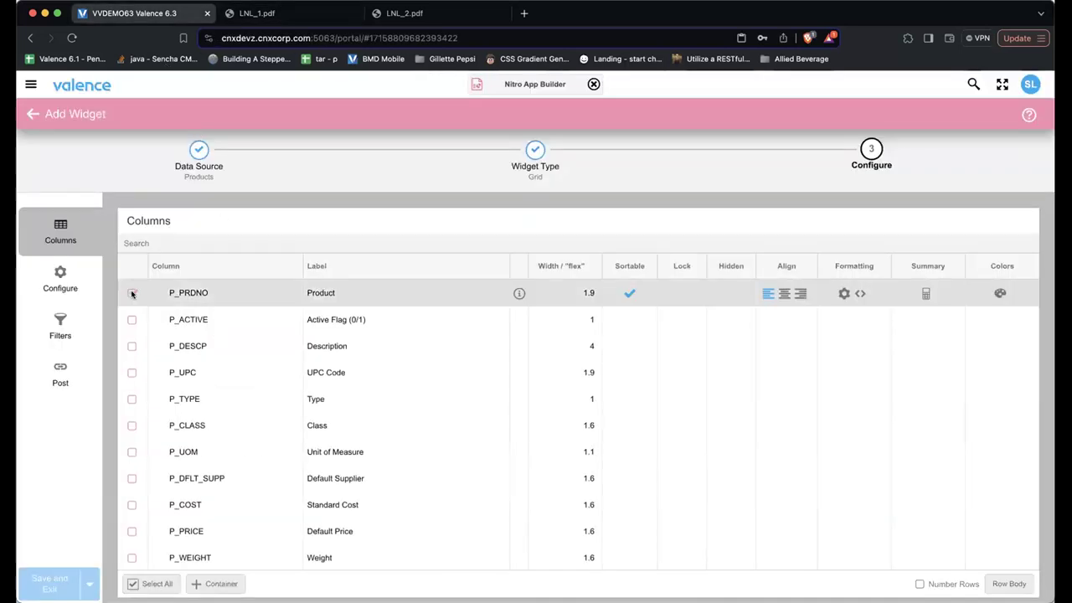
pyautogui.click(131, 346)
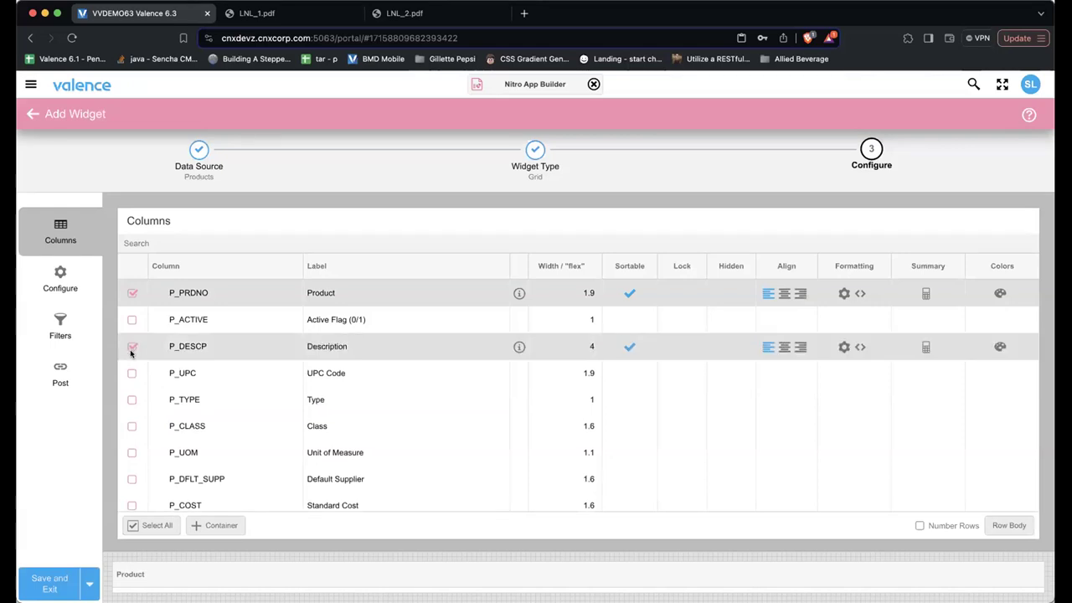
pyautogui.click(132, 373)
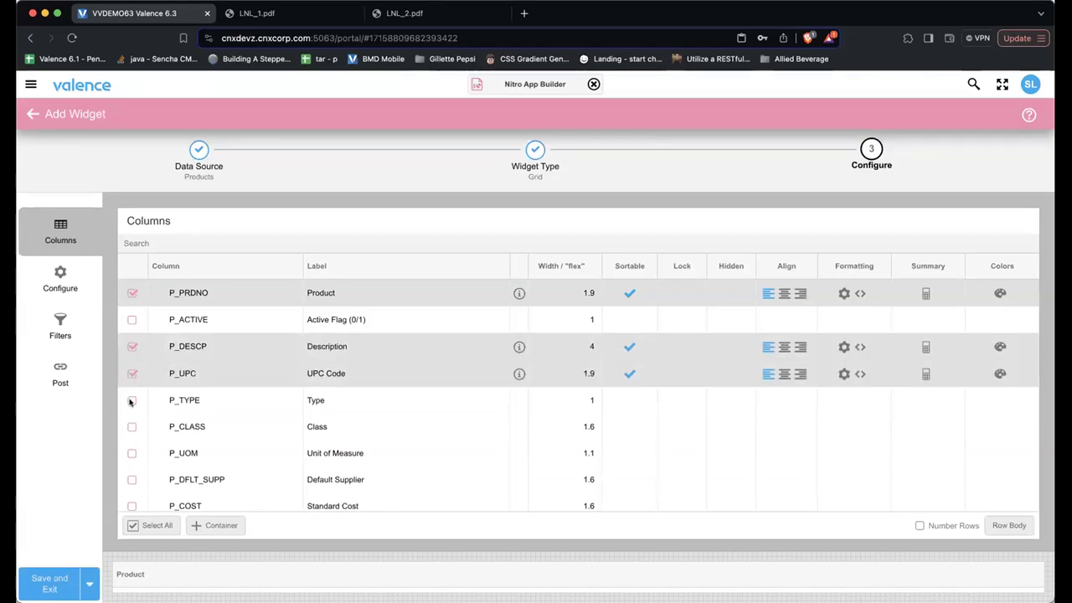
pyautogui.click(130, 427)
pyautogui.click(132, 452)
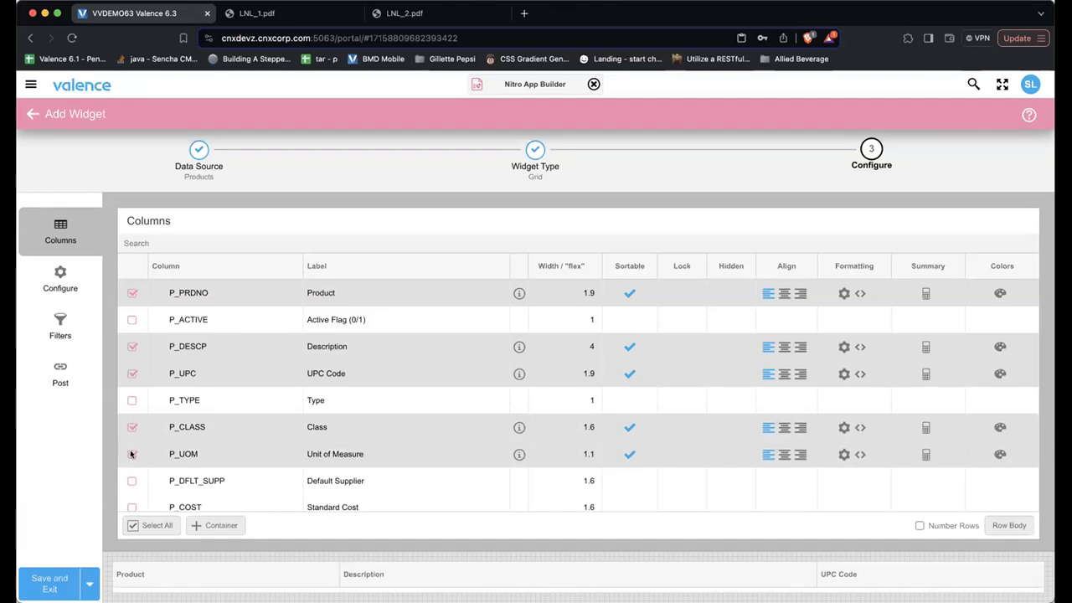
pyautogui.scroll(-3, 131, 453)
pyautogui.click(132, 456)
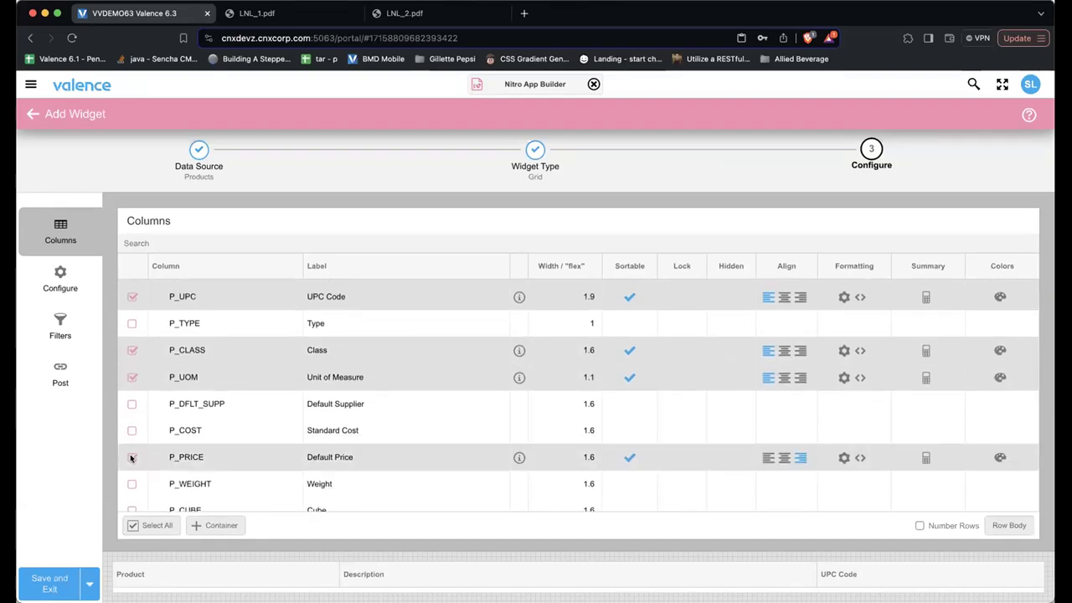
pyautogui.click(59, 280)
pyautogui.scroll(-5, 319, 409)
pyautogui.scroll(5, 319, 410)
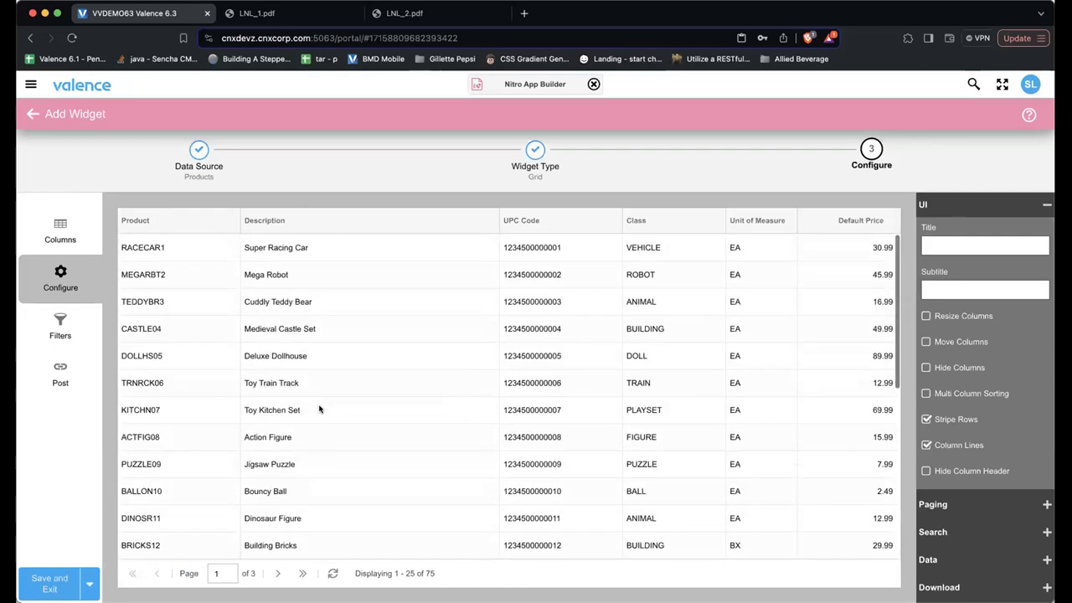
pyautogui.scroll(-1, 303, 343)
pyautogui.scroll(1, 303, 344)
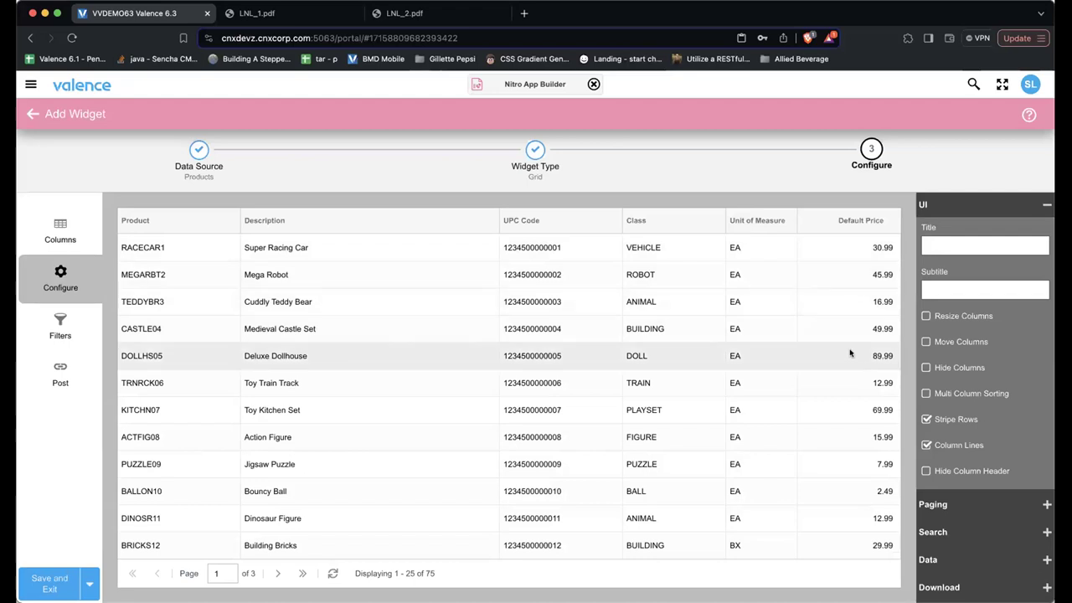
# Relabel the P_UOM column as UOM and center its alignment.
pyautogui.click(49, 238)
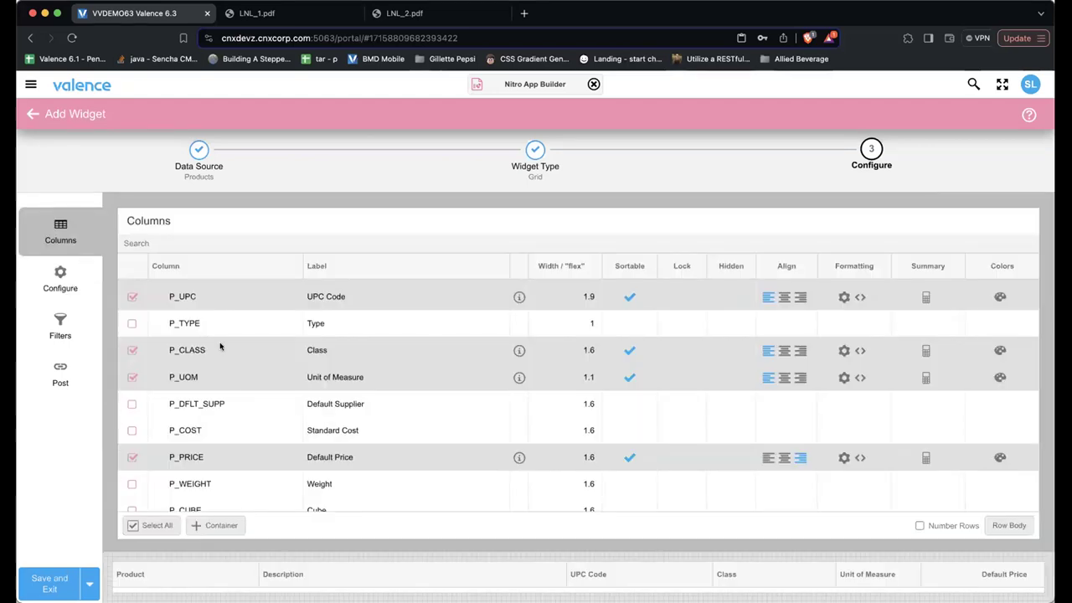
pyautogui.click(324, 372)
pyautogui.write('UOM')
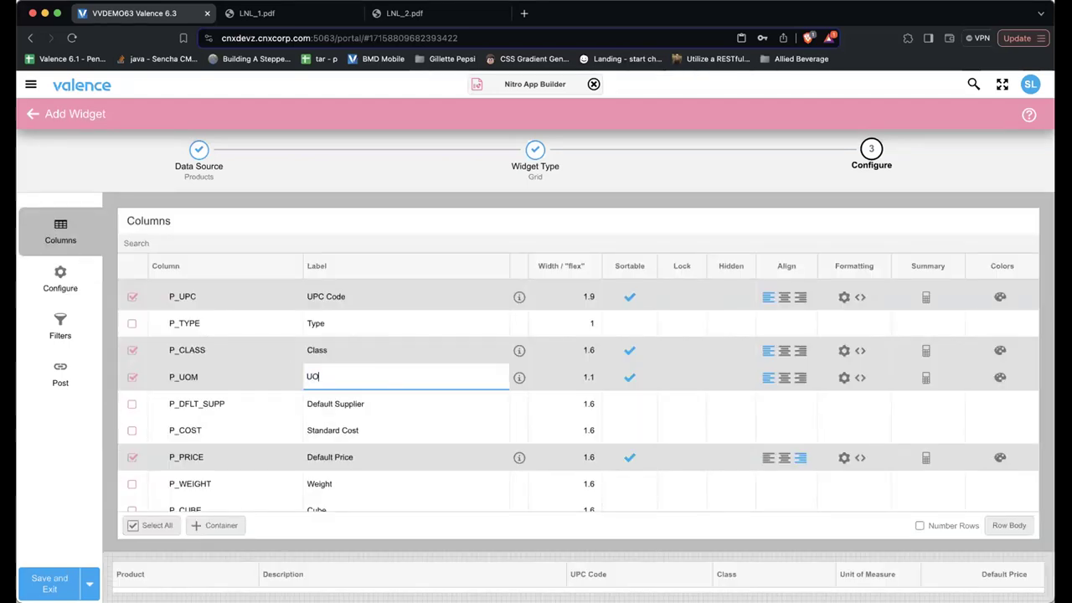
pyautogui.press('Return')
pyautogui.click(783, 377)
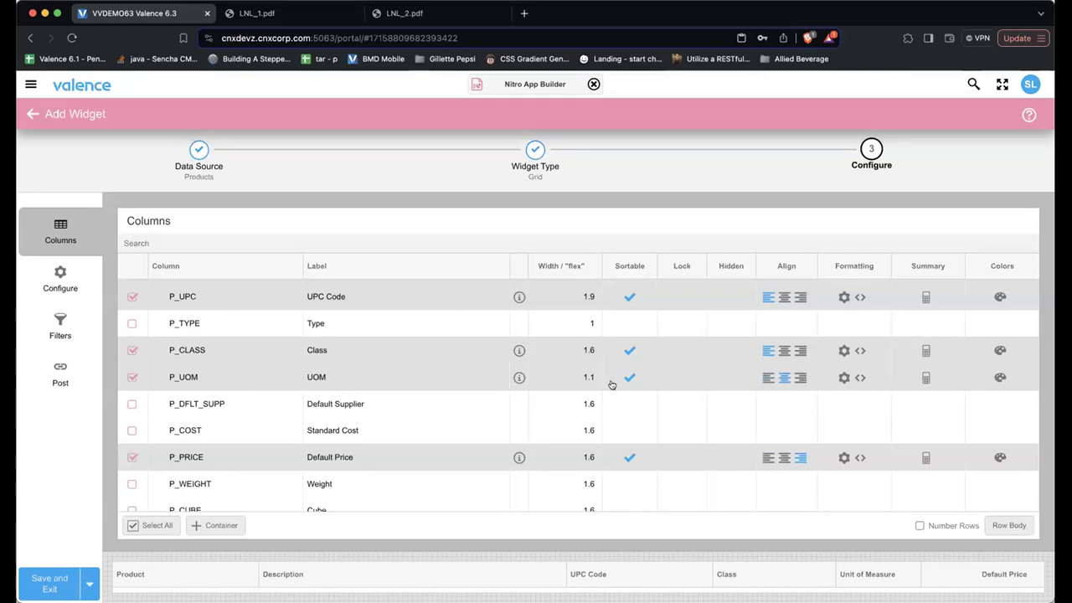
# Format the Default Price column as money in the $1,000.34 style.
pyautogui.click(843, 457)
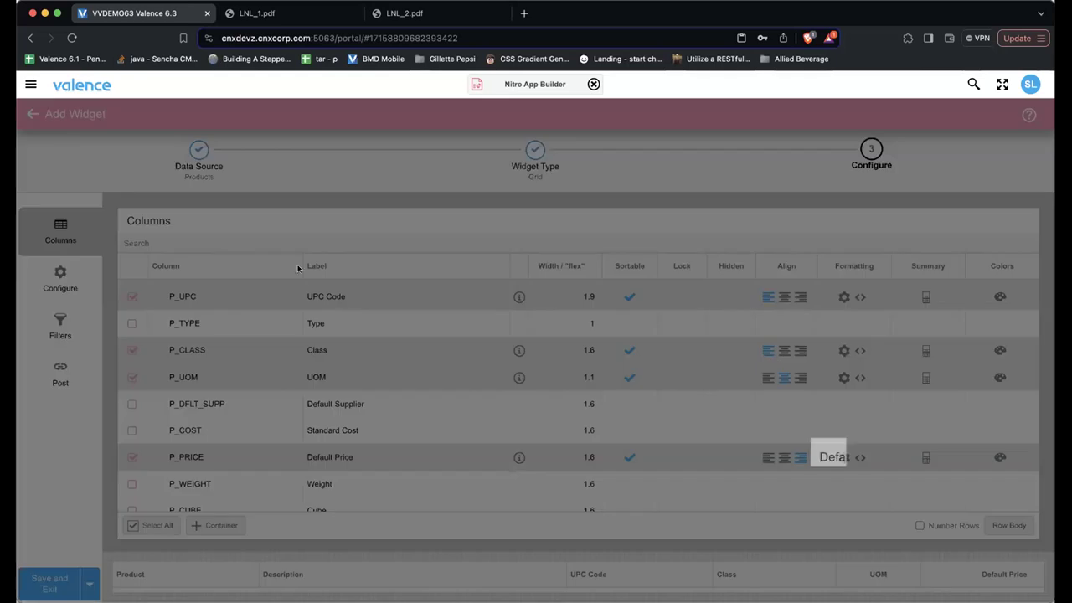
pyautogui.click(305, 323)
pyautogui.click(304, 346)
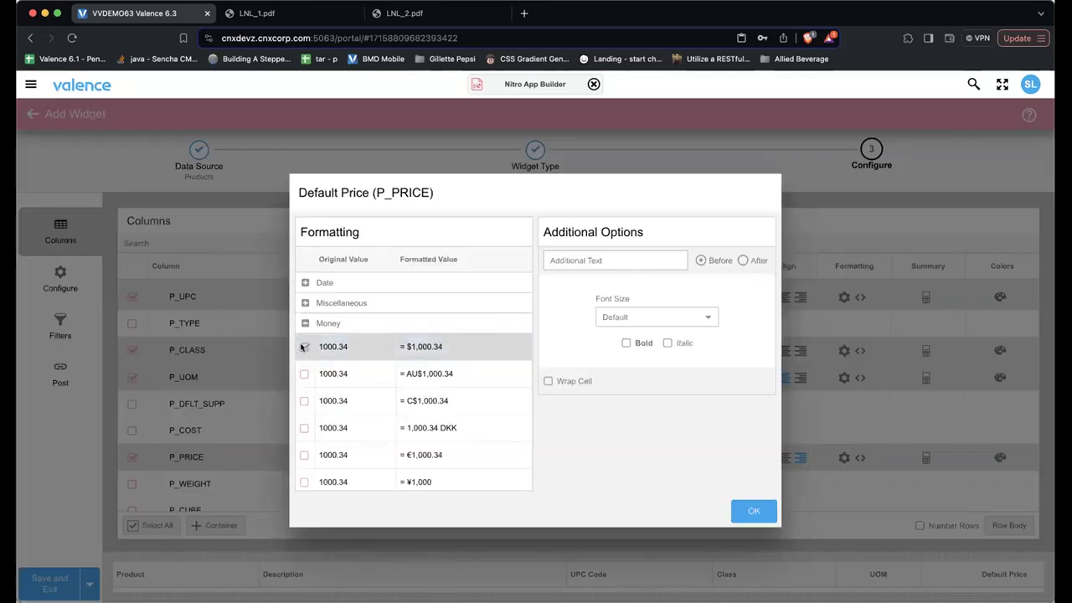
pyautogui.click(753, 510)
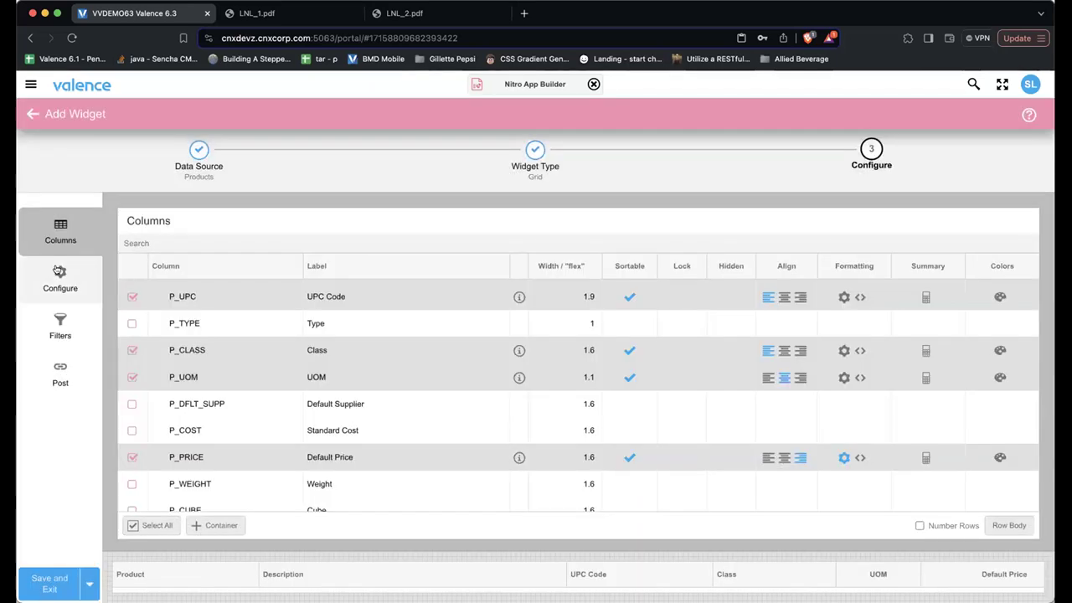
# Preview the formatted grid and deactivate its paging.
pyautogui.click(60, 279)
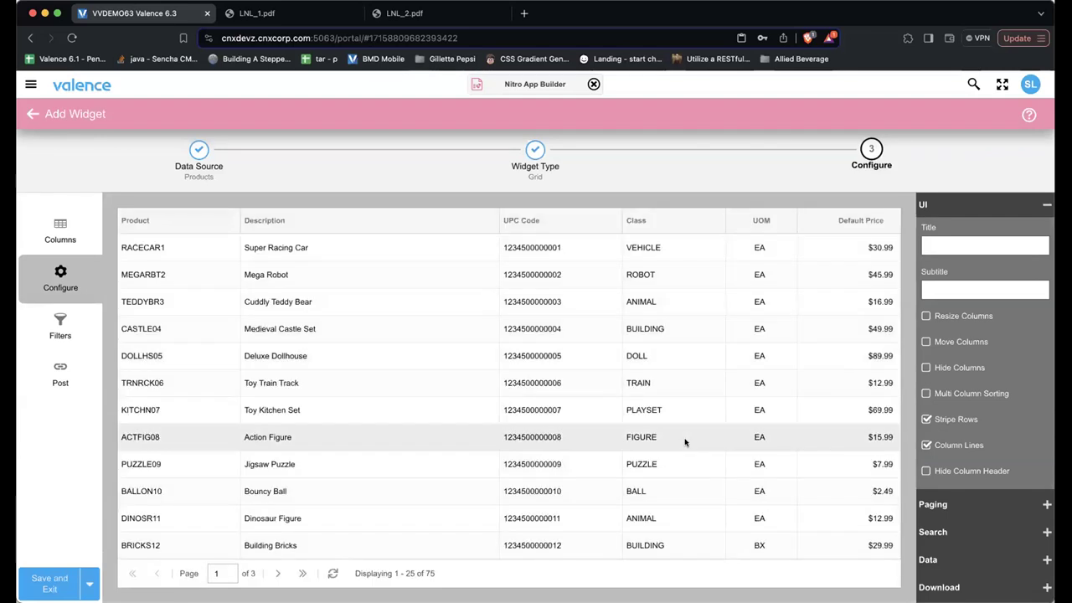
pyautogui.scroll(-5, 684, 442)
pyautogui.click(946, 504)
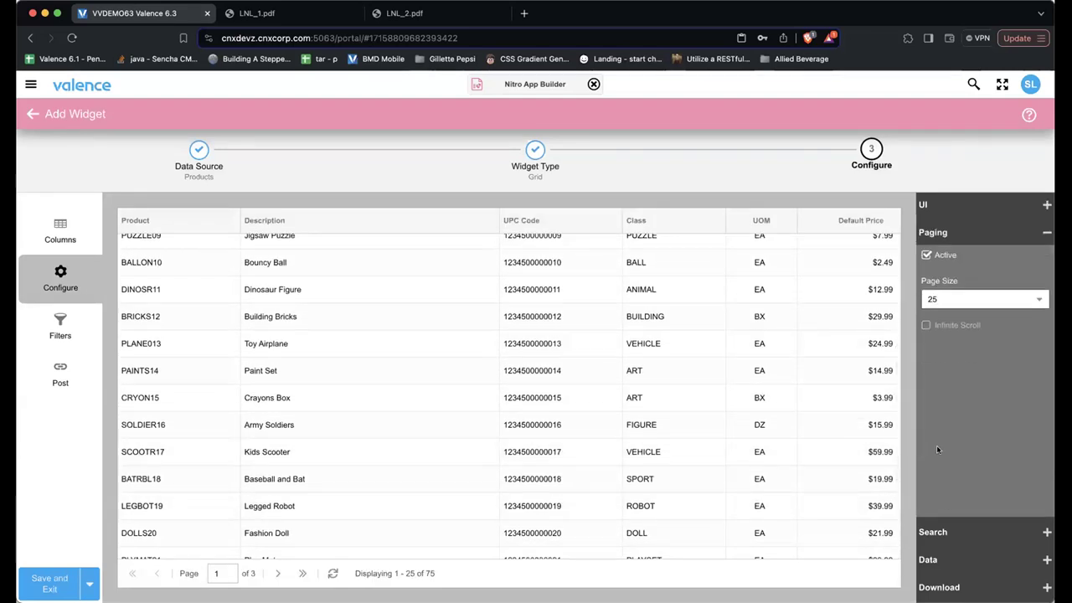
pyautogui.click(926, 254)
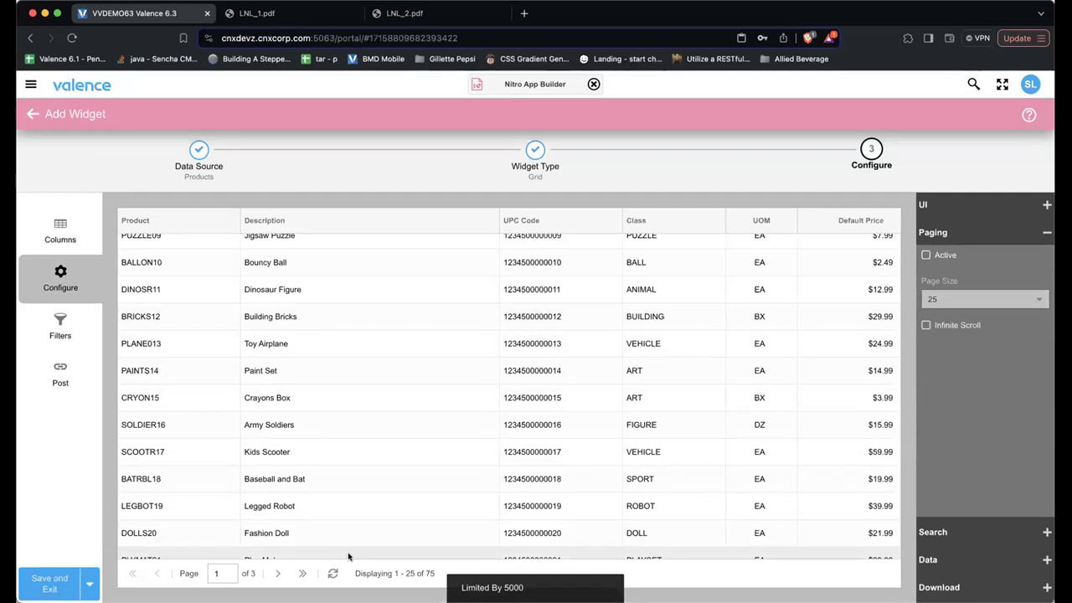
# Activate the grid's search and try it with "r", clearing the search text again.
pyautogui.click(955, 532)
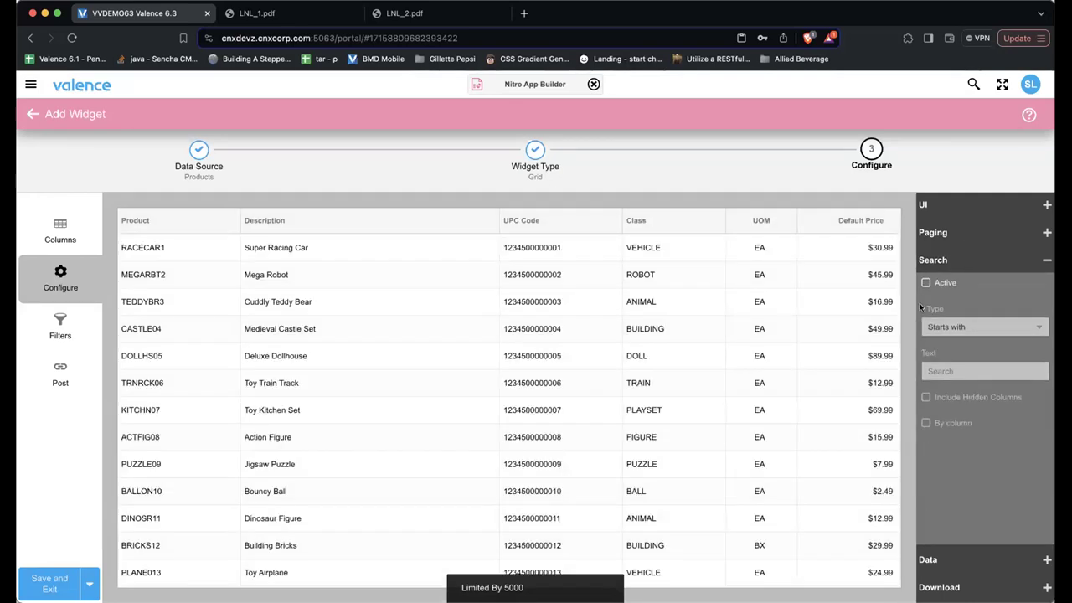
pyautogui.click(926, 283)
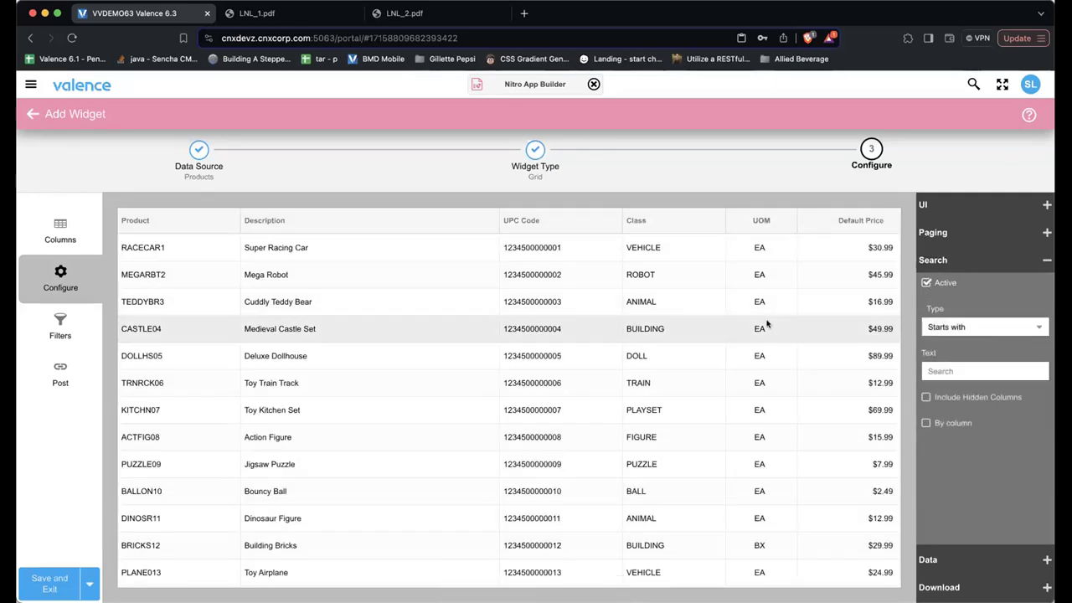
pyautogui.click(789, 221)
pyautogui.write('r')
pyautogui.press('BackSpace')
pyautogui.press('BackSpace')
pyautogui.press('BackSpace')
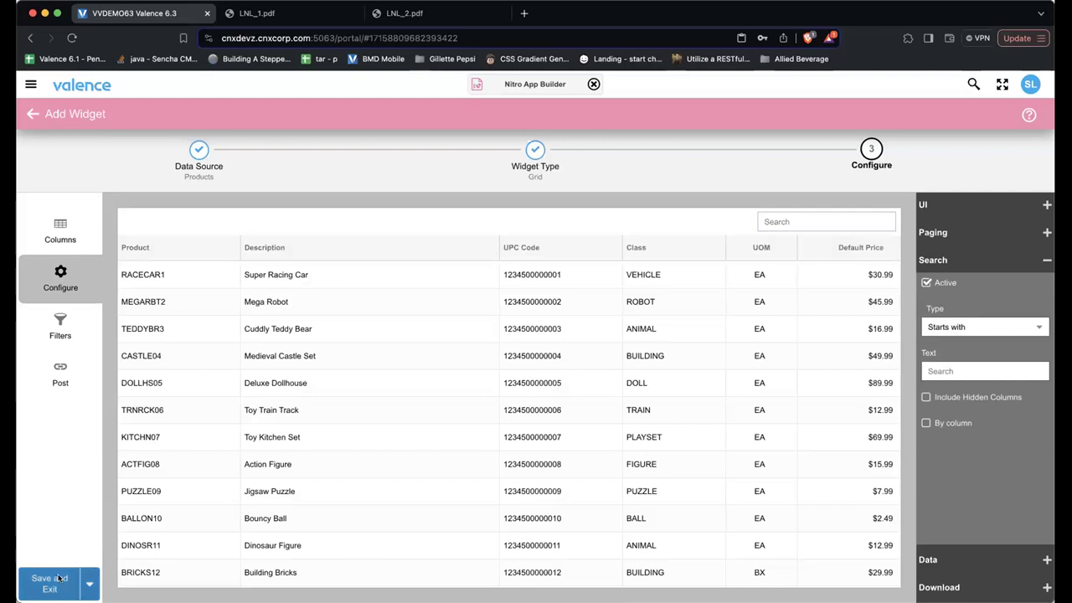
# Save the grid widget as "Product List" and exit the widget editor.
pyautogui.click(58, 577)
pyautogui.write('Prodcu')
pyautogui.press('BackSpace')
pyautogui.press('BackSpace')
pyautogui.press('BackSpace')
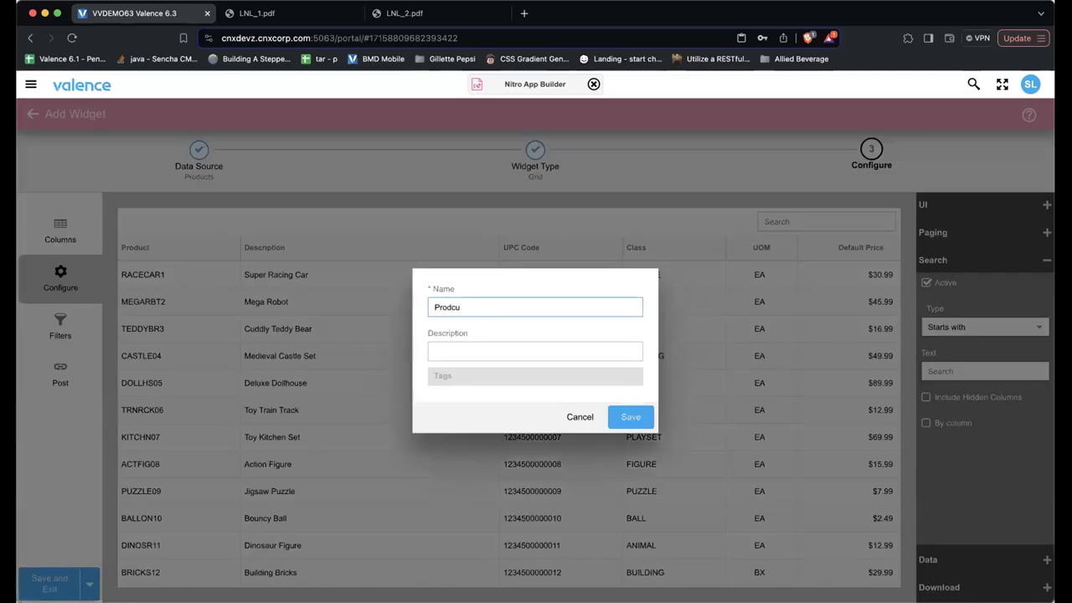
pyautogui.write('List')
pyautogui.press('Return')
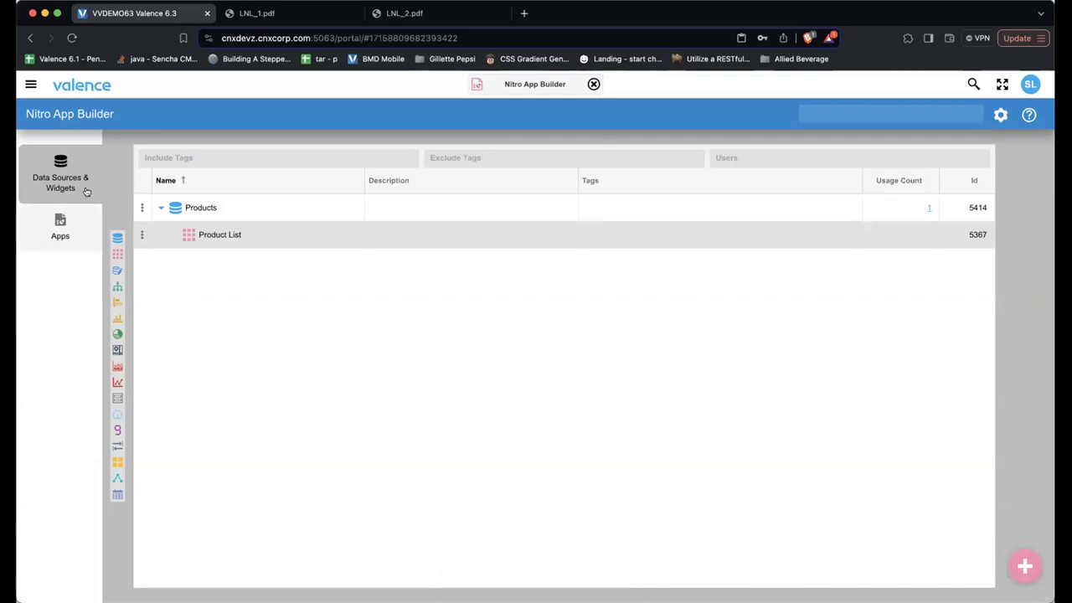
# Start a new app and add the Product List widget to its Main section.
pyautogui.click(56, 236)
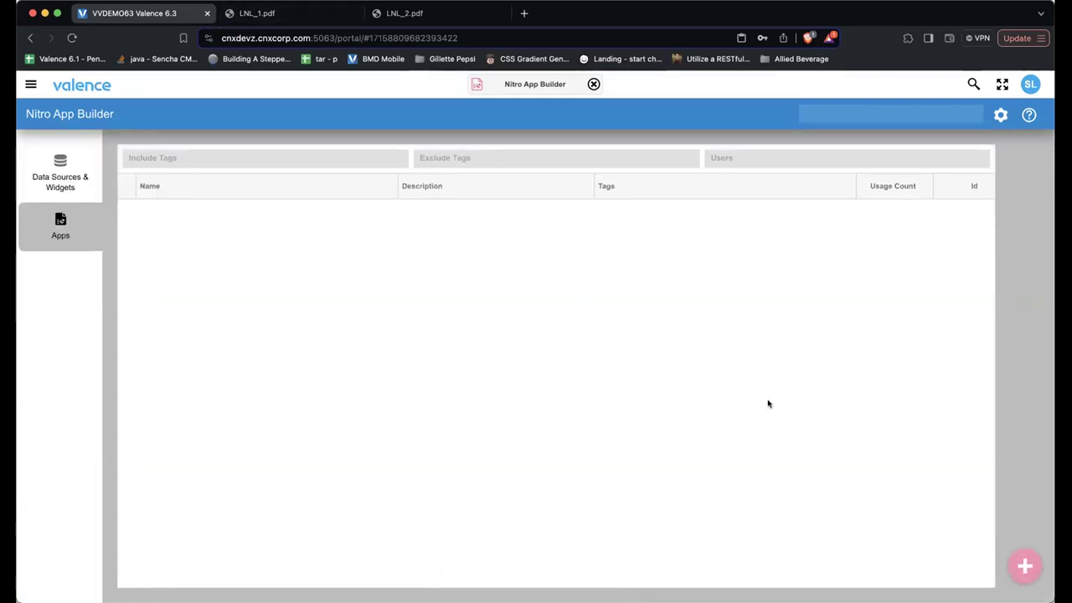
pyautogui.click(1023, 563)
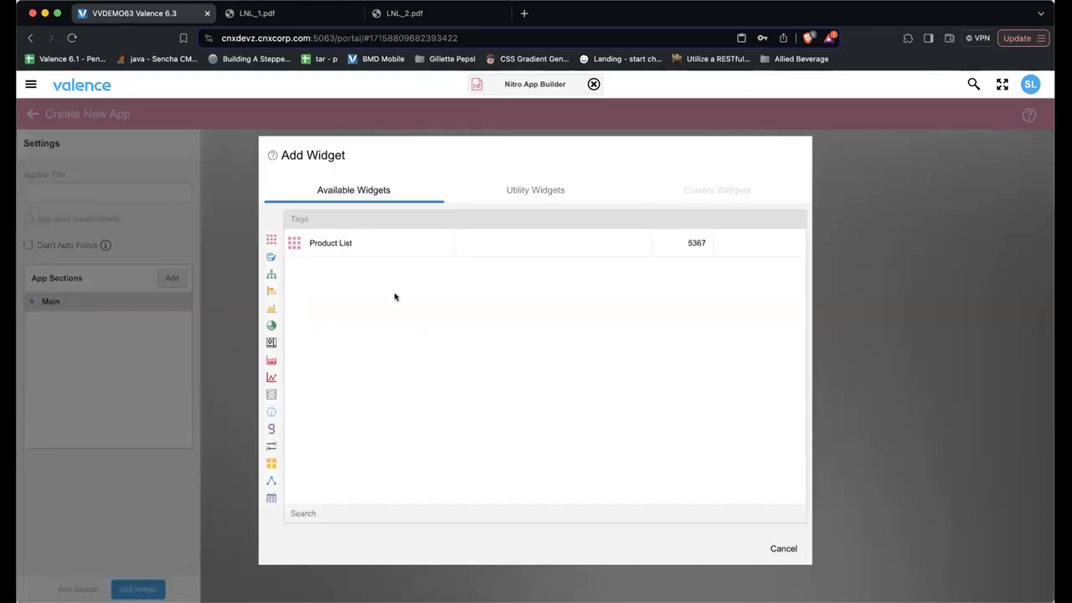
pyautogui.click(343, 245)
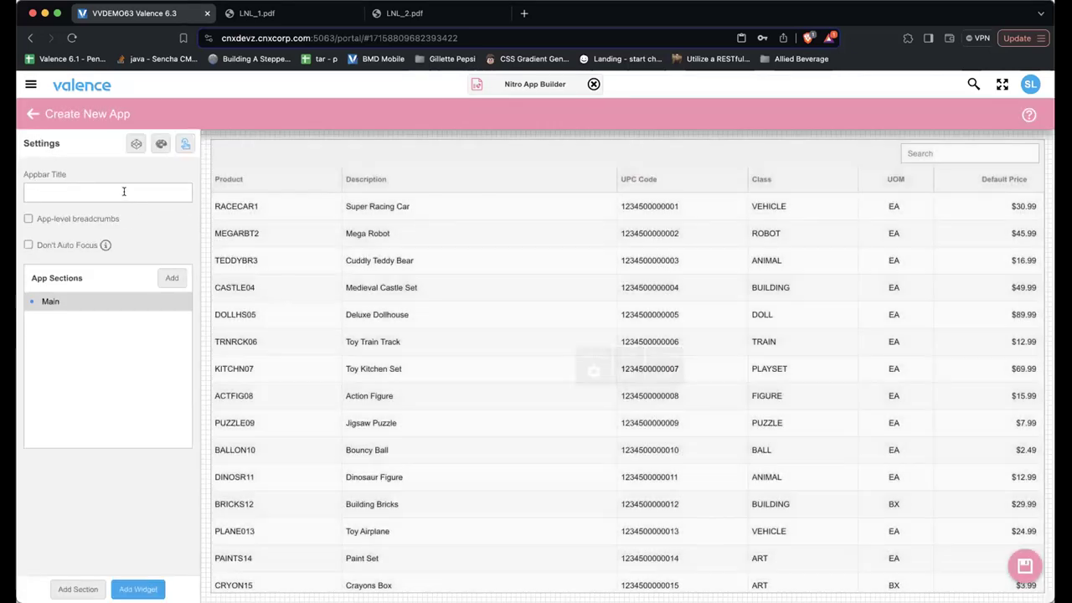
# Set the app bar title to "Products" and save the app as Products with the offered portal and group settings.
pyautogui.click(124, 191)
pyautogui.write('Products')
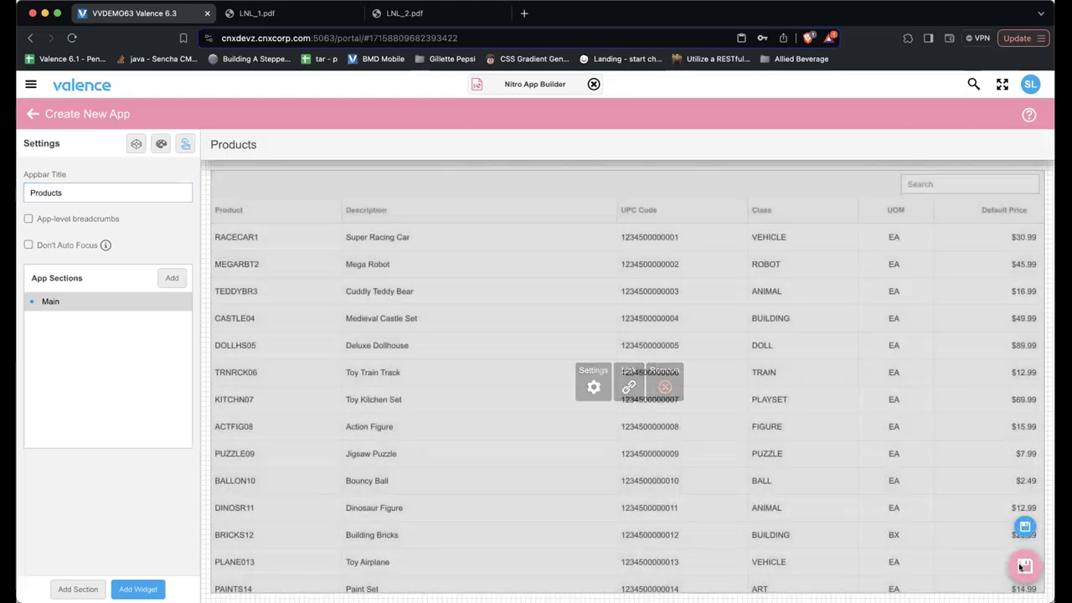
pyautogui.click(1023, 566)
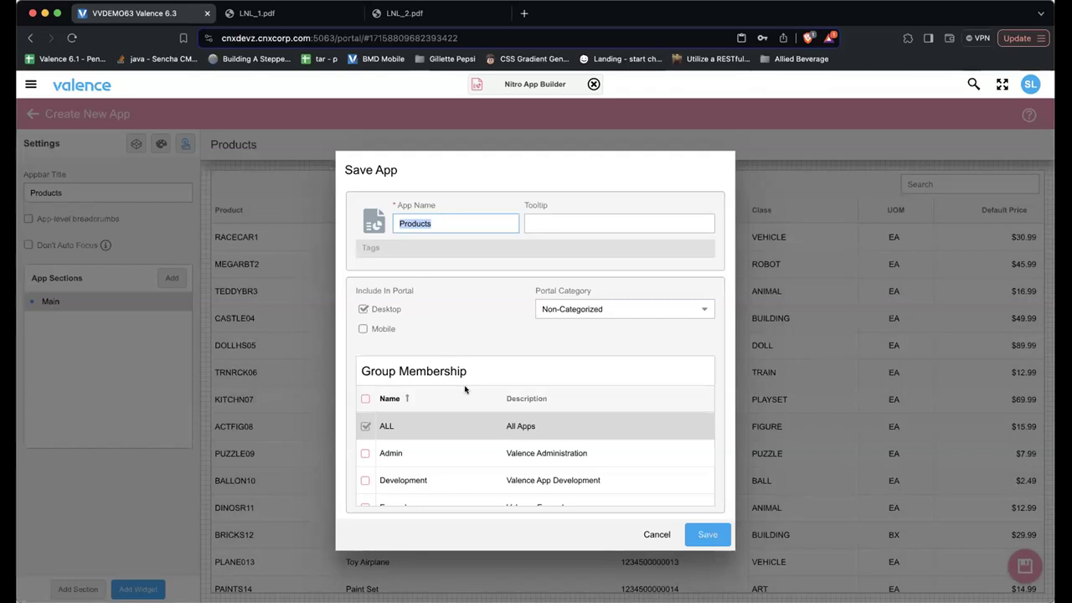
pyautogui.click(707, 534)
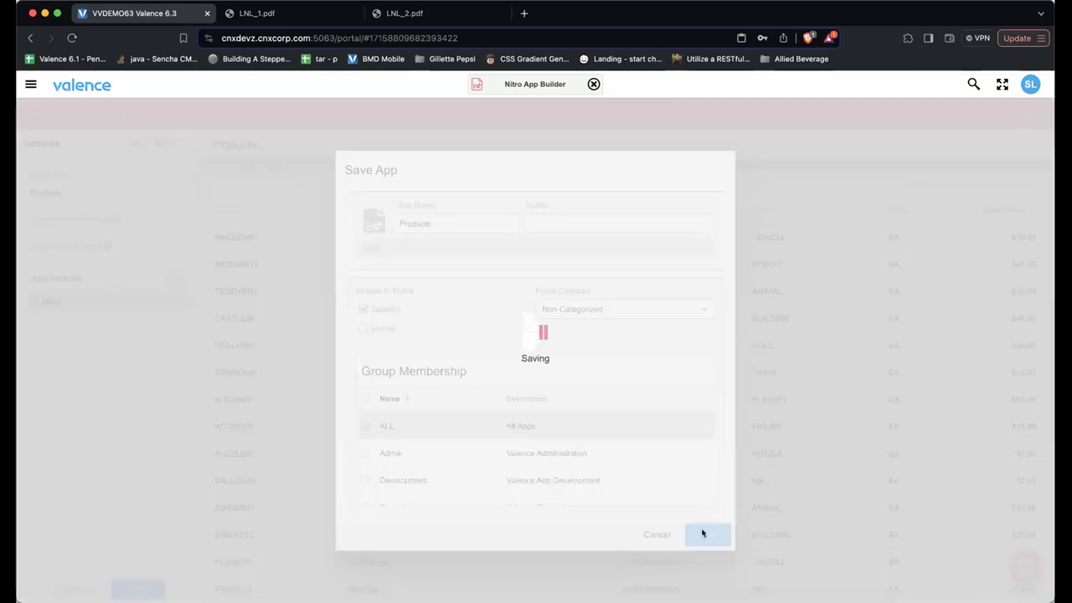
# Find the Products app through the portal search, launch it and look through its product list.
pyautogui.click(973, 87)
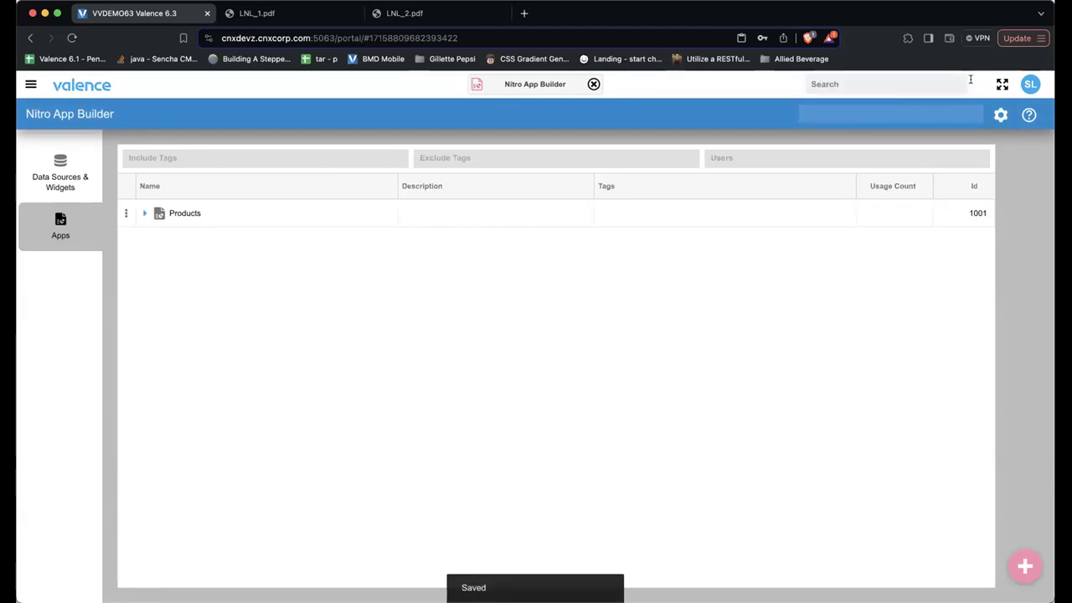
pyautogui.write('Products')
pyautogui.click(884, 118)
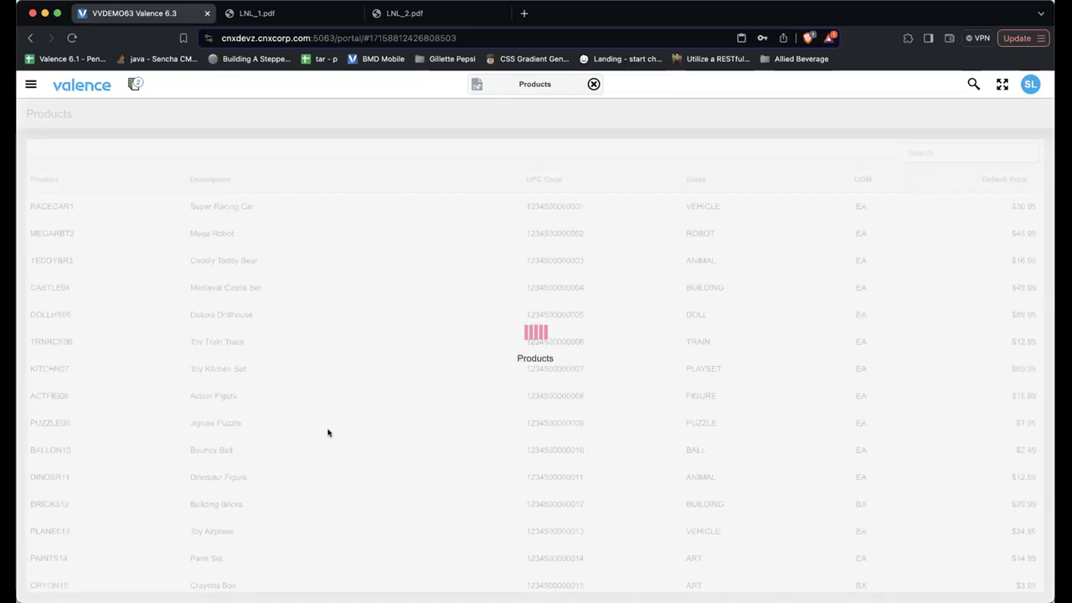
pyautogui.scroll(-10, 316, 380)
pyautogui.scroll(10, 316, 379)
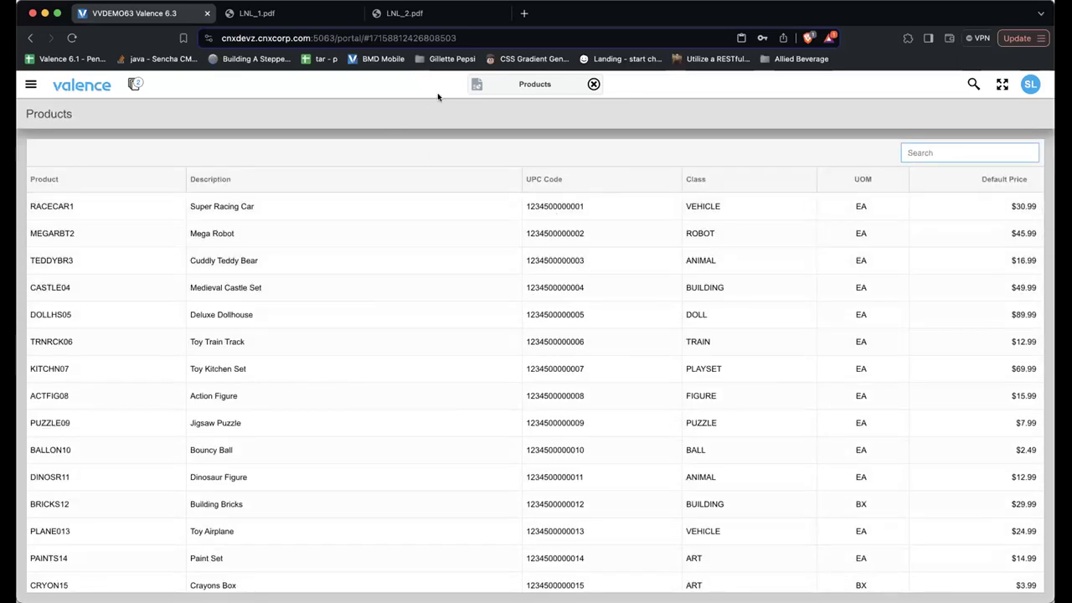
# Check the LNL_1.pdf mockup for the remaining Top Sales bar chart and its data source, returning to the portal.
pyautogui.click(256, 12)
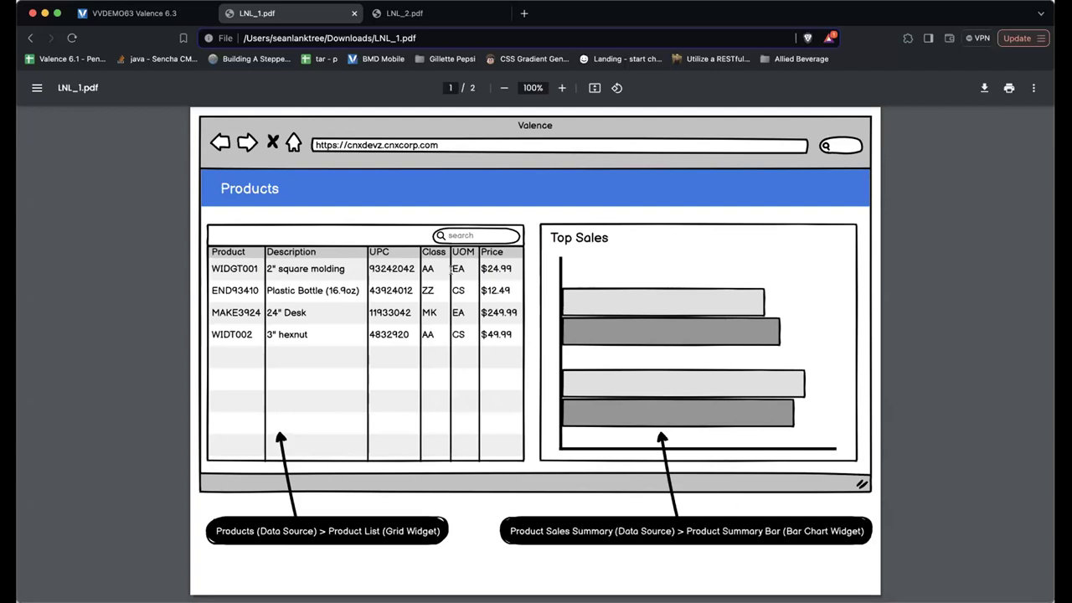
pyautogui.click(134, 13)
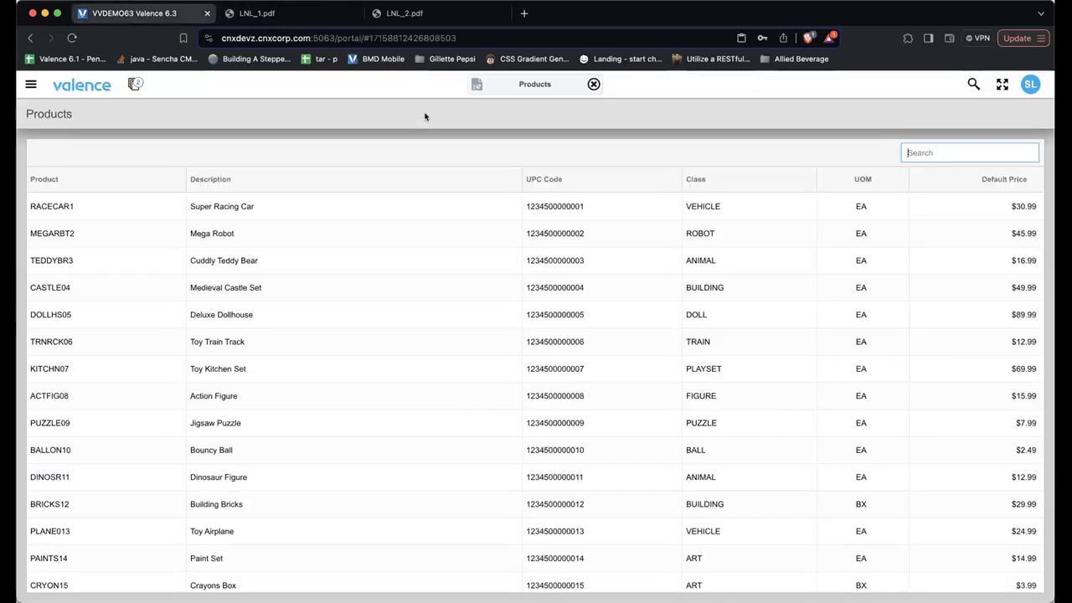
# Return to Nitro App Builder and start a new data source with the Valence Assistant's help.
pyautogui.click(473, 87)
pyautogui.click(474, 103)
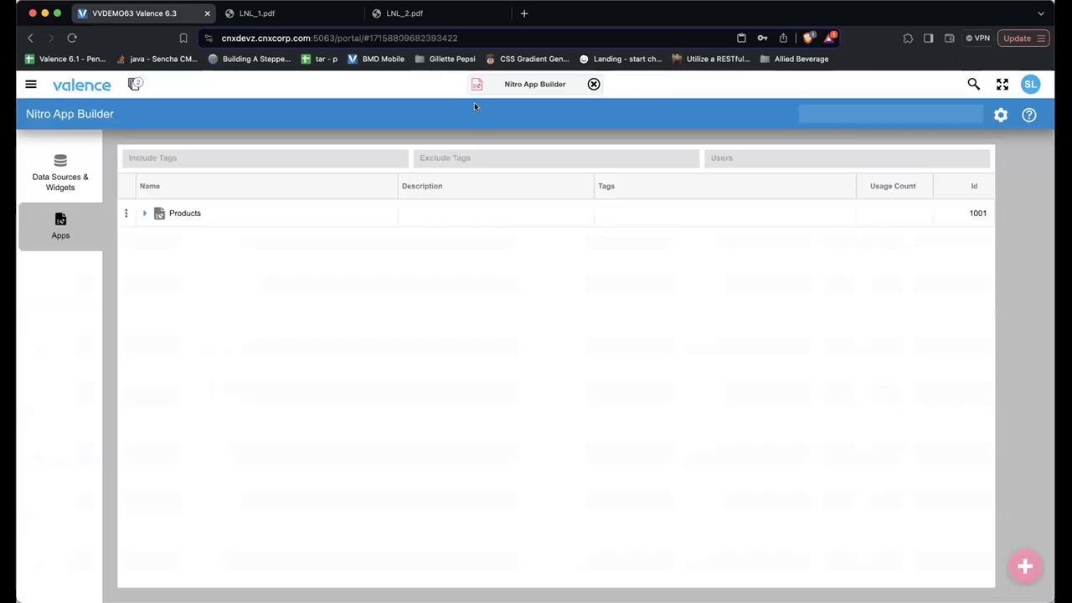
pyautogui.click(57, 159)
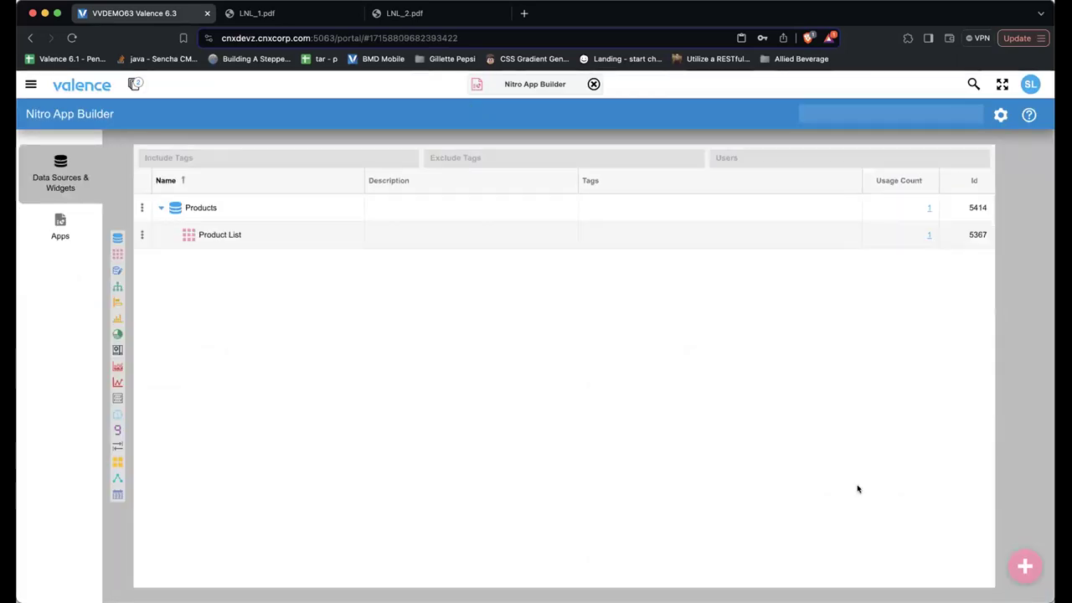
pyautogui.click(1020, 564)
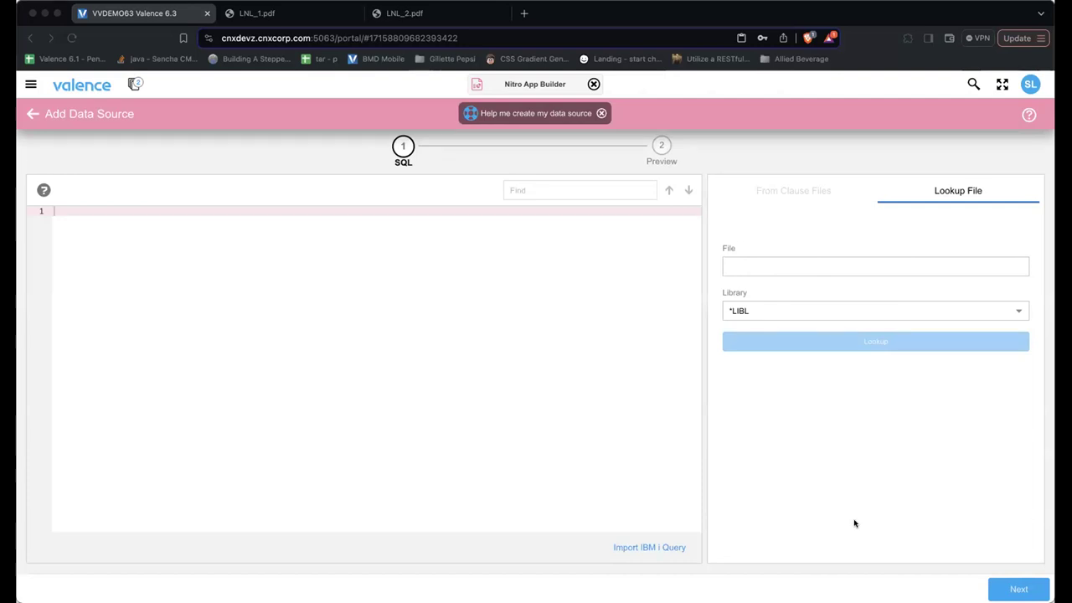
pyautogui.click(507, 114)
pyautogui.click(507, 114)
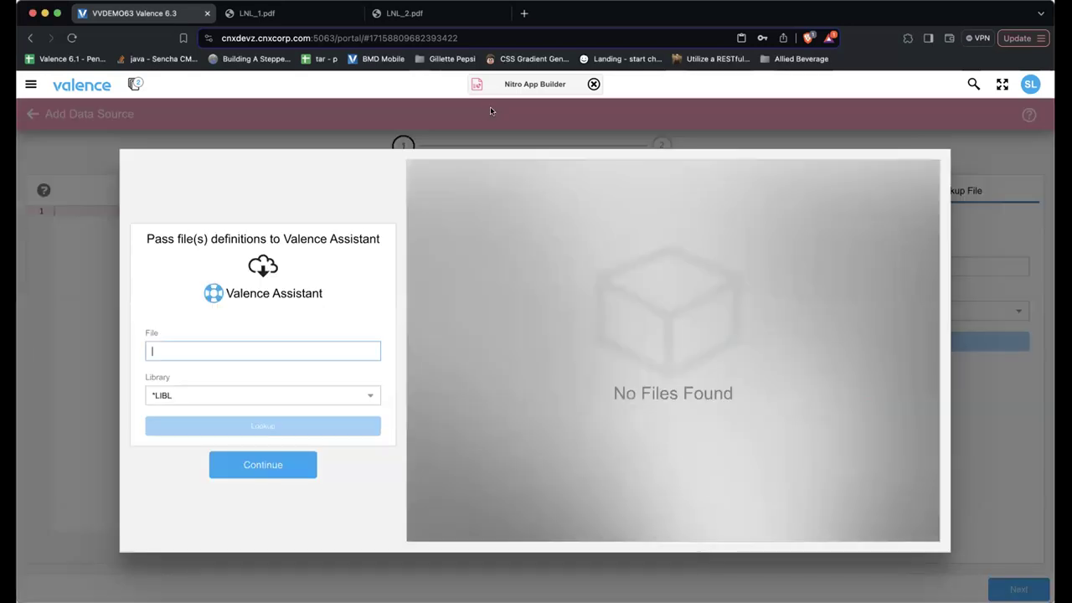
# Pass the VXPRODUCTS and VXCO_DTL file definitions to the Valence Assistant and continue to its message prompt.
pyautogui.write('VXPRODUCTS')
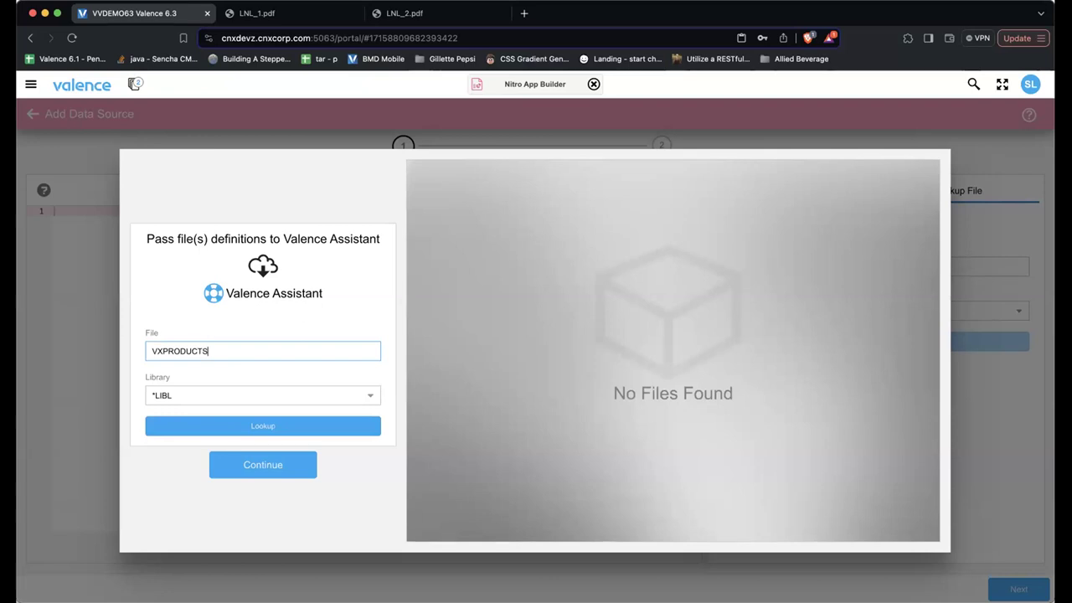
pyautogui.press('Return')
pyautogui.write('VXCO_DTL')
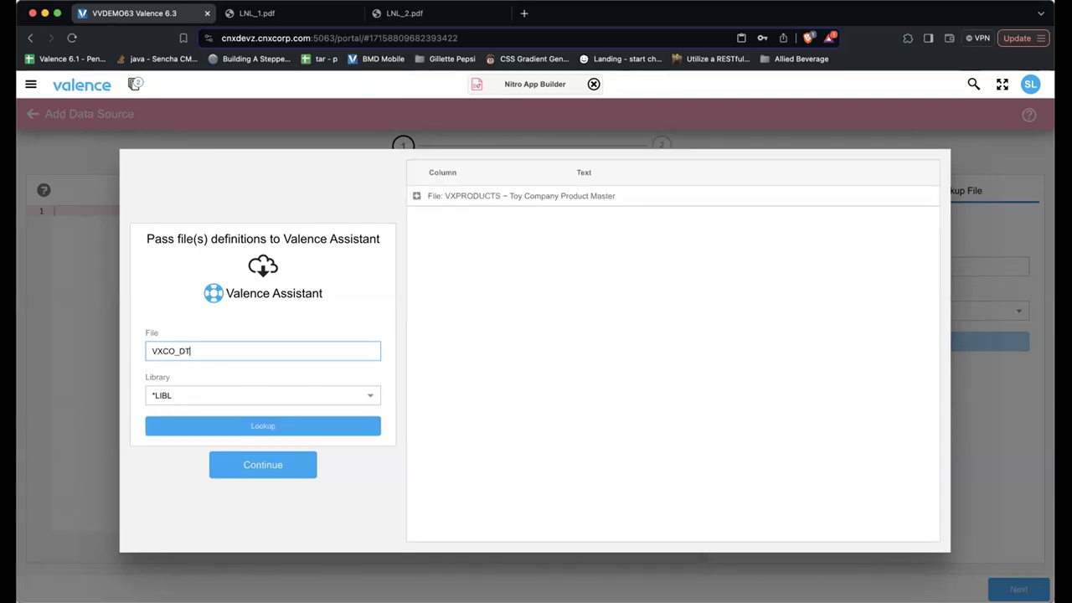
pyautogui.press('Return')
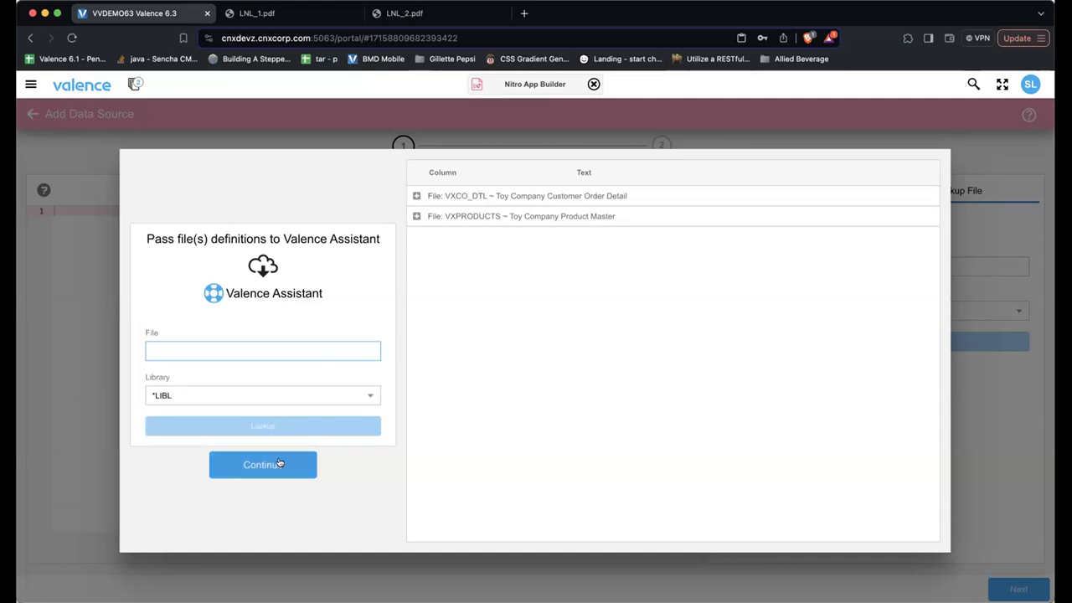
pyautogui.click(279, 463)
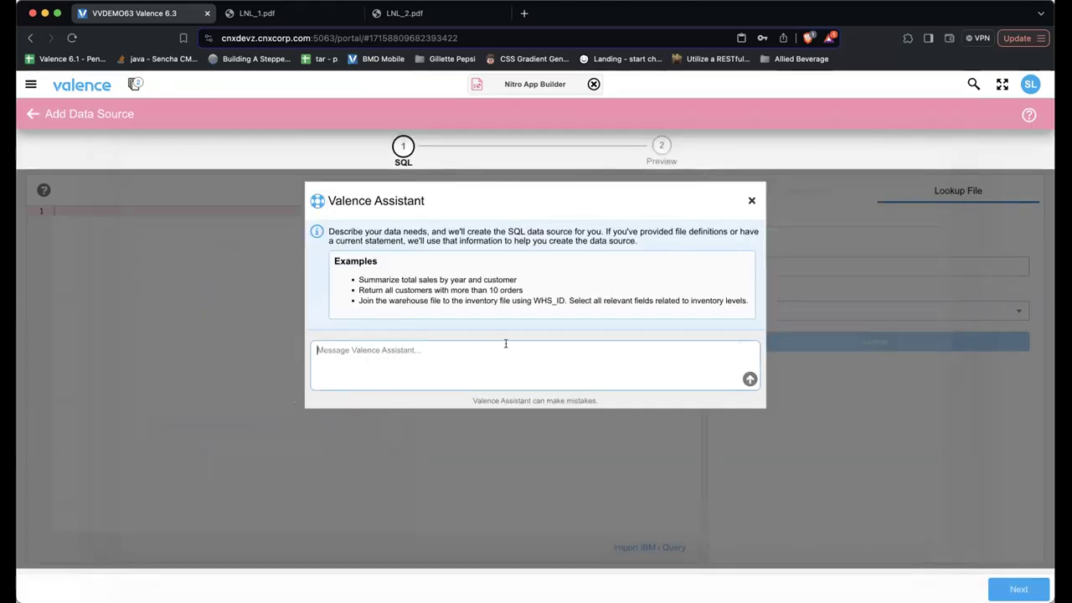
# Ask the assistant for total sales per product for the current year and the previous year, ordered by current-year sales descending.
pyautogui.write('Per product')
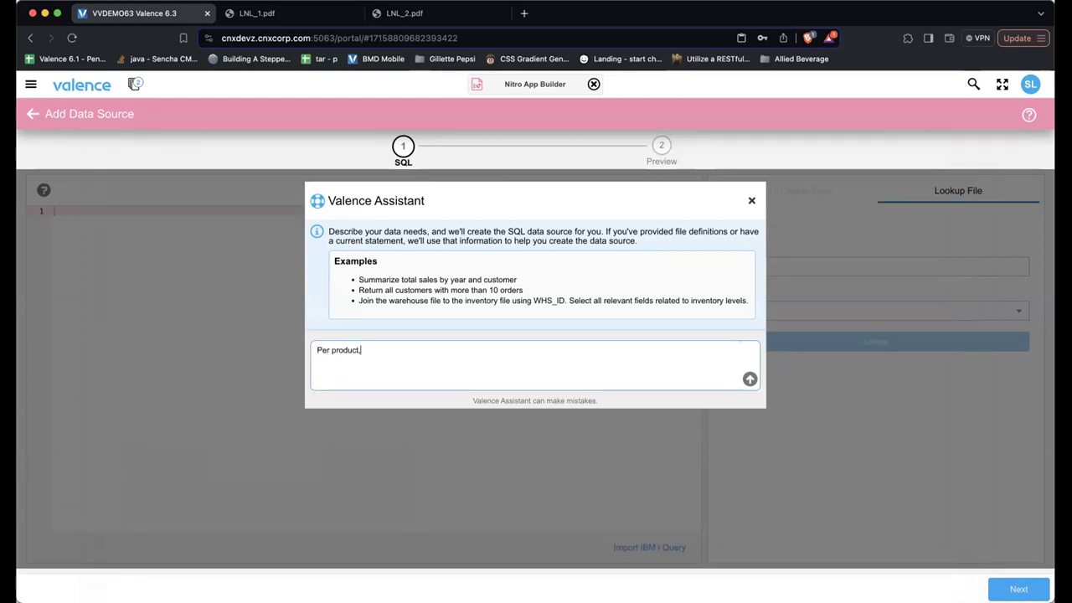
pyautogui.write(', give me the total sales for the current year and the previou')
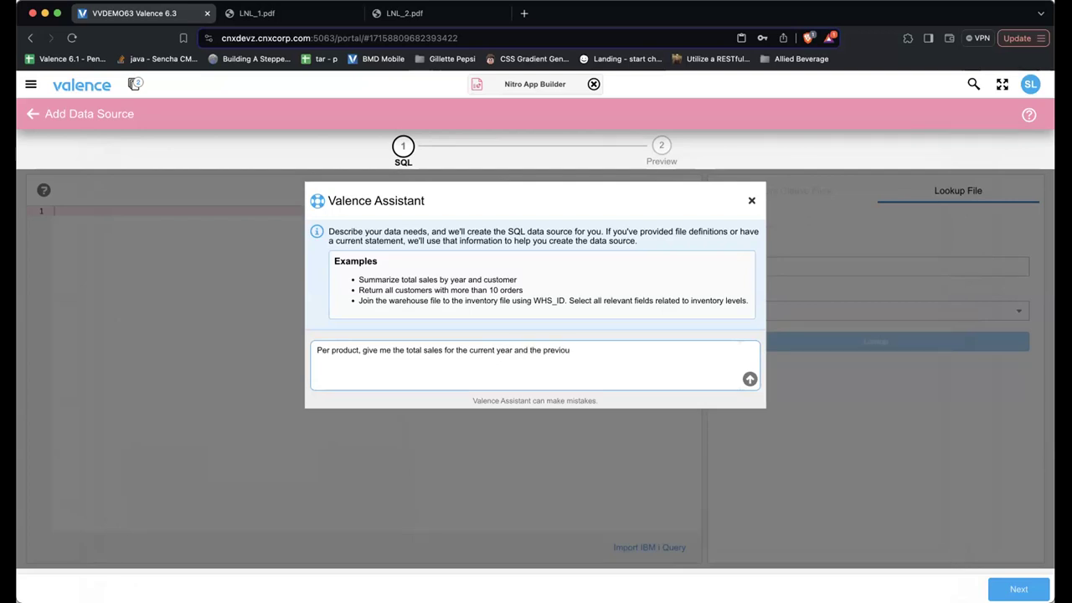
pyautogui.write('ORder teh ')
pyautogui.write(' data by sal')
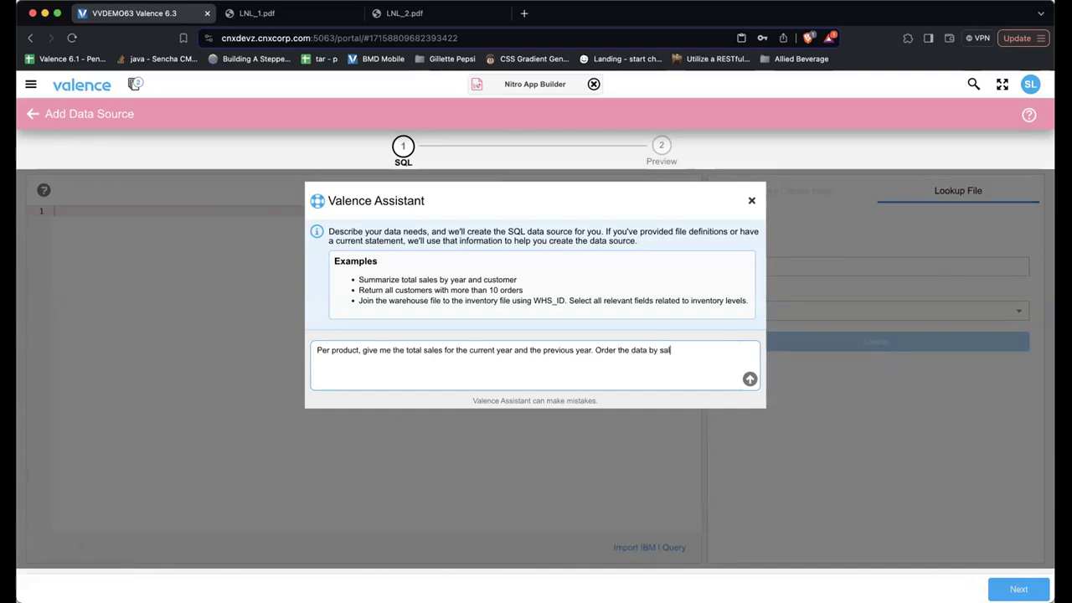
pyautogui.write('es descending for the cu')
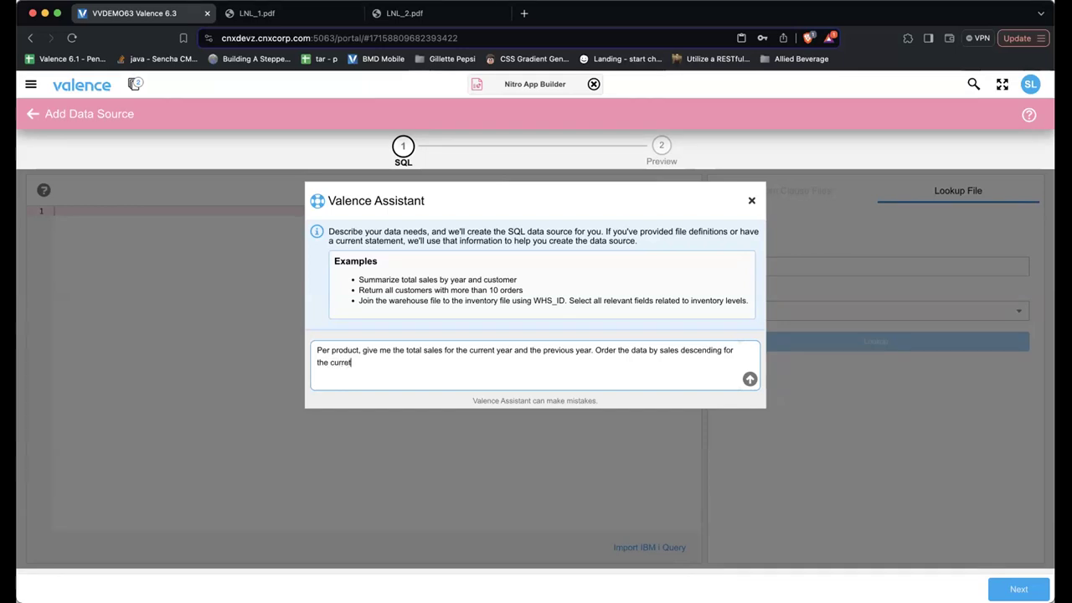
pyautogui.write('rrent year.')
pyautogui.press('Return')
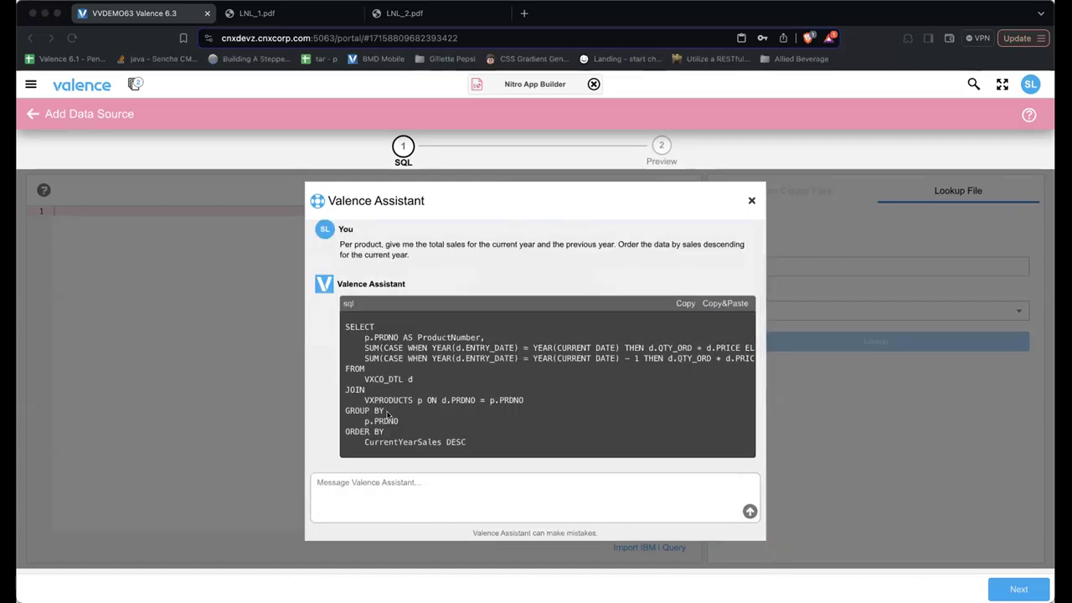
# Paste the assistant's generated SQL into the data source editor and preview its results.
pyautogui.click(713, 304)
pyautogui.click(716, 304)
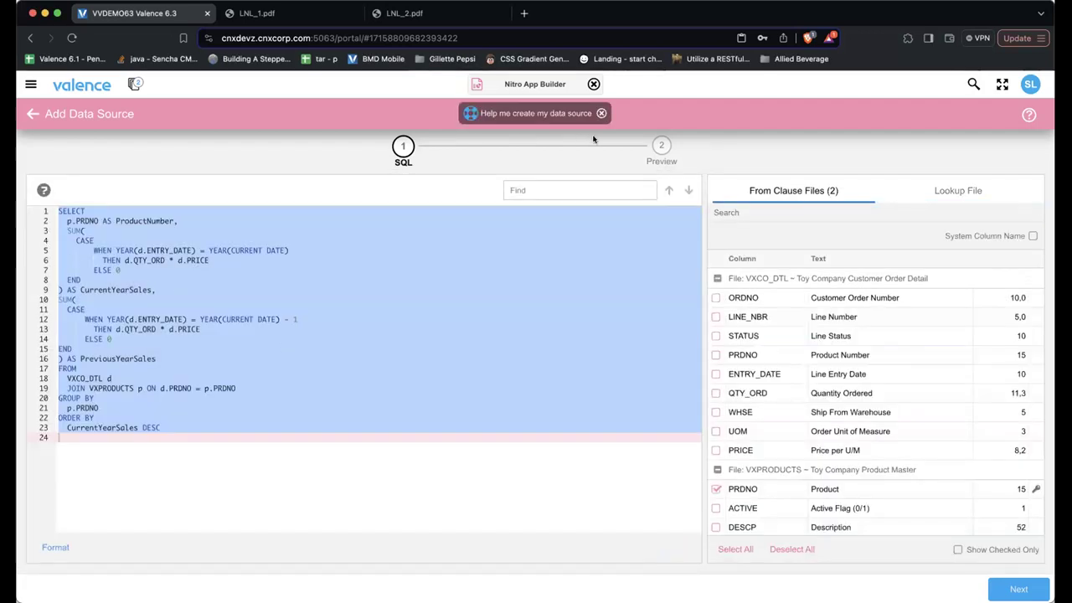
pyautogui.click(660, 146)
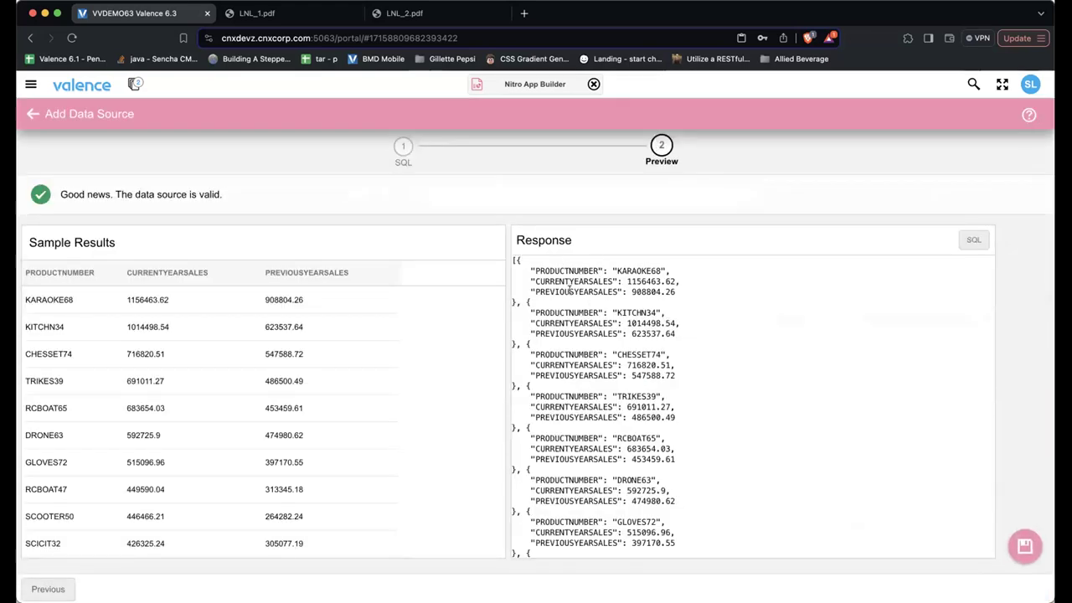
# Save the data source as "Product Sales Summary".
pyautogui.click(1023, 545)
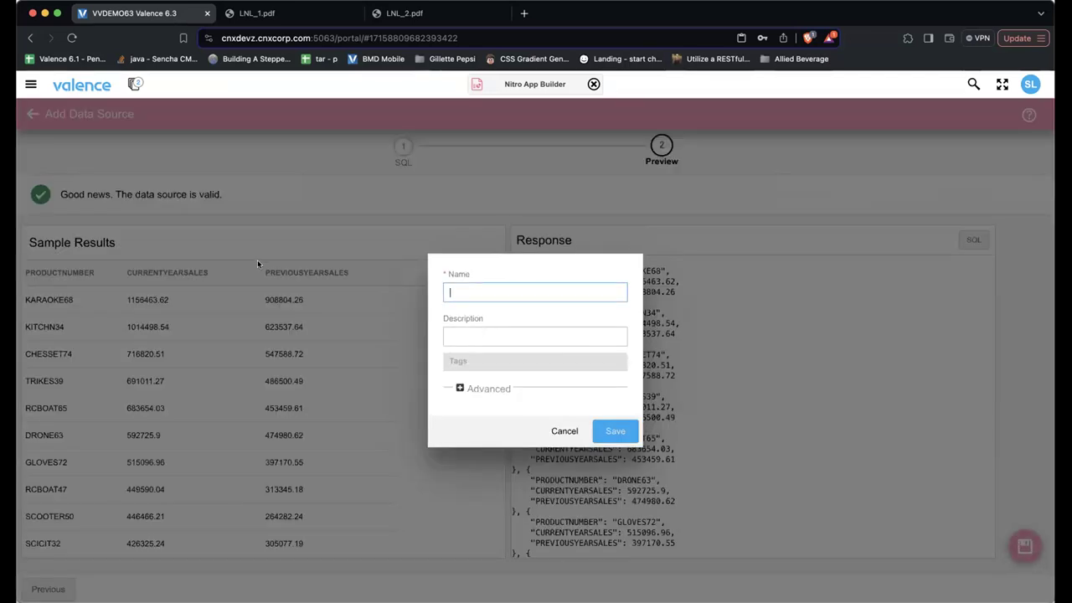
pyautogui.write('PRod')
pyautogui.write('uct Sales Summary')
pyautogui.press('Return')
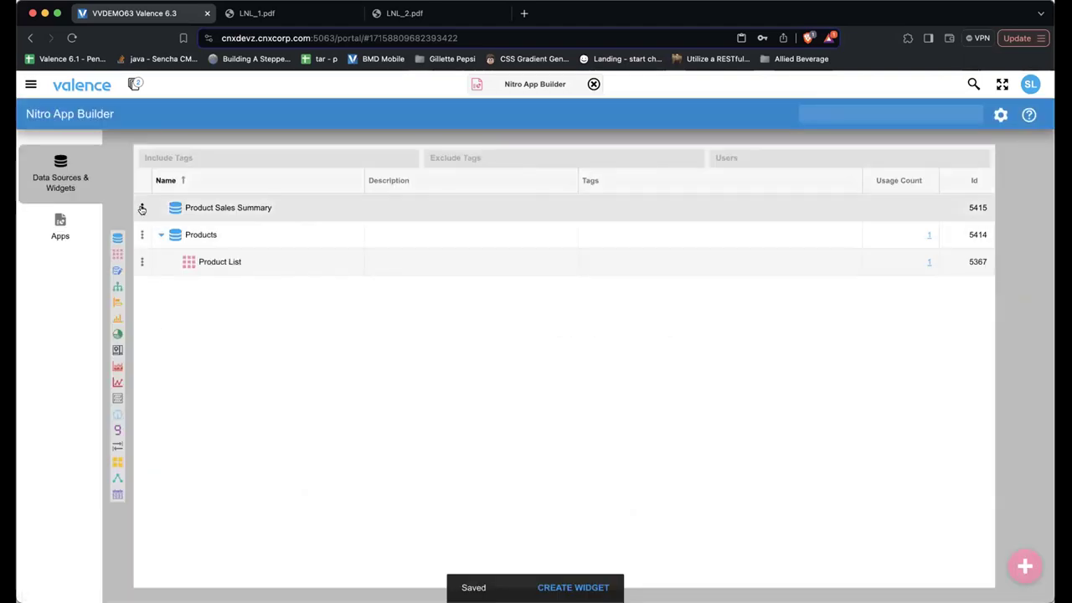
# Create a Bar Chart widget from the Product Sales Summary data source.
pyautogui.click(141, 207)
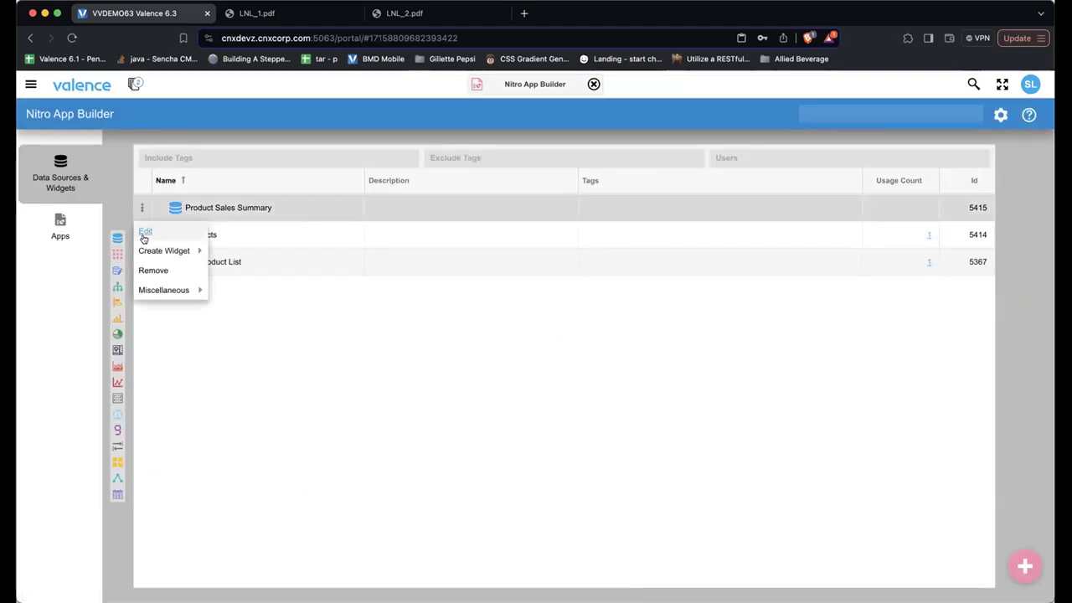
pyautogui.moveTo(155, 250)
pyautogui.moveTo(238, 268)
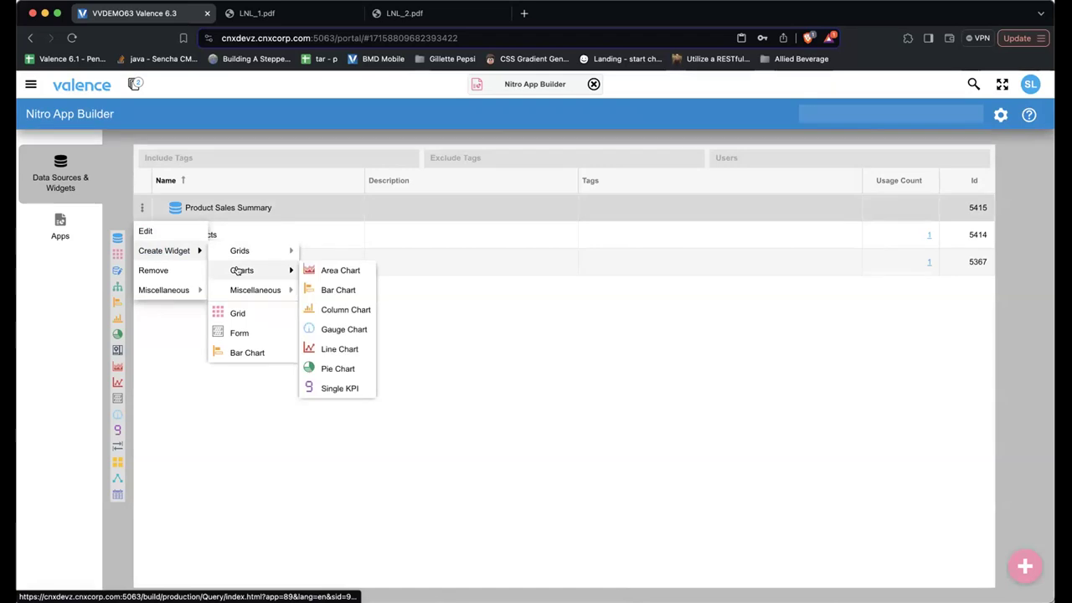
pyautogui.click(320, 287)
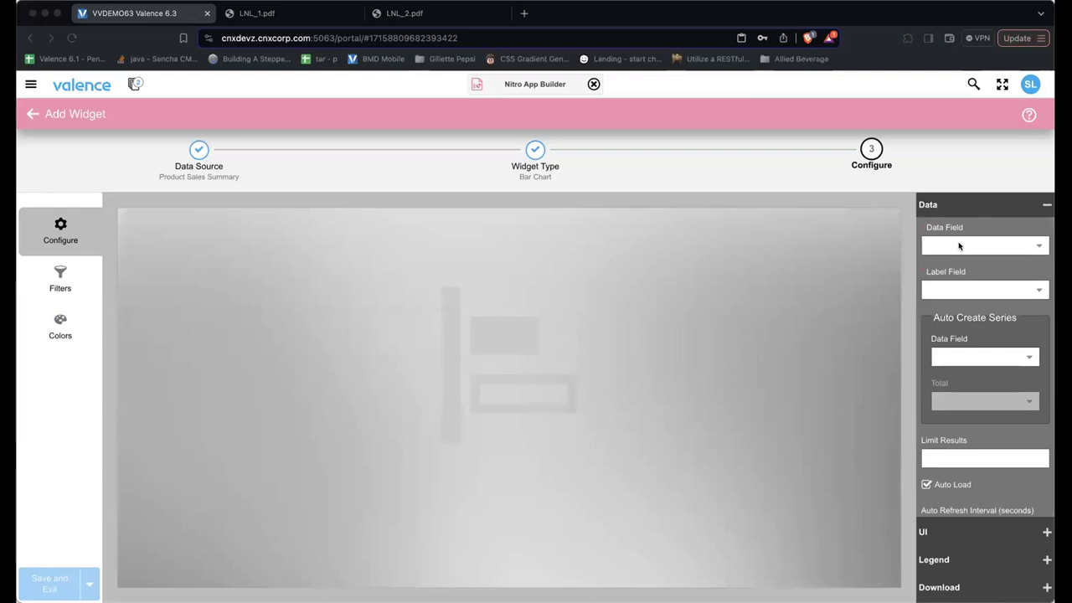
# Set the chart's data fields to CURRENTYEARSALES and PREVIOUSYEARSALES and its label field to PRODUCTNUMBER.
pyautogui.click(1039, 247)
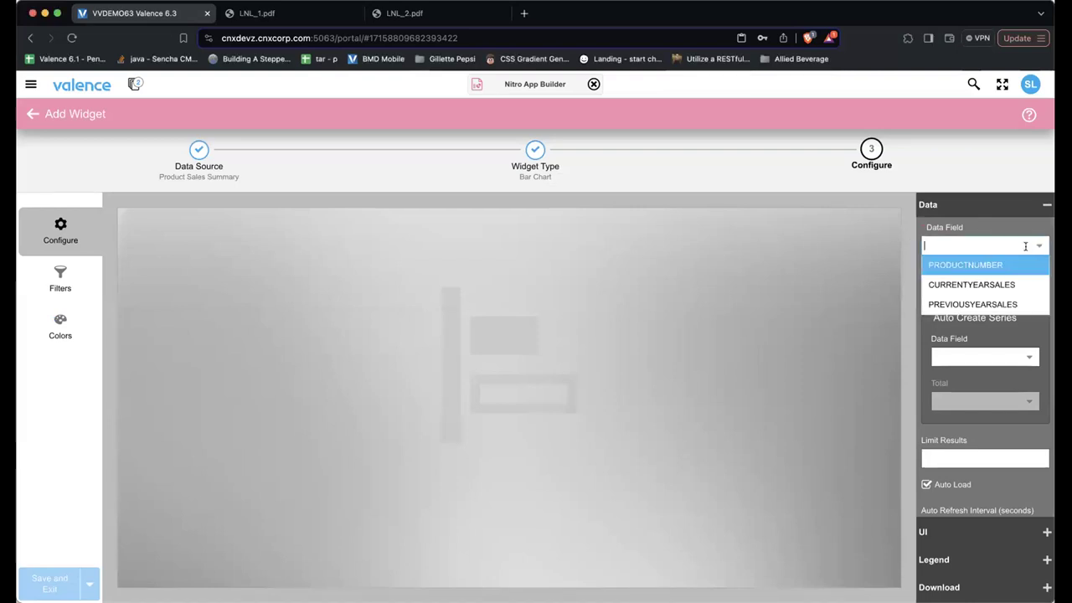
pyautogui.click(1003, 283)
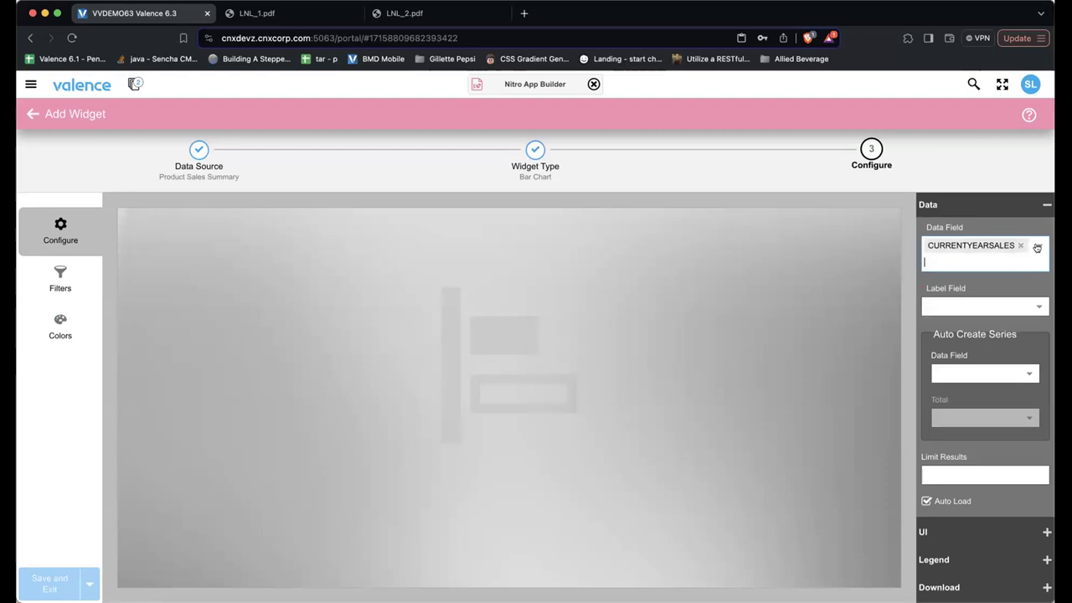
pyautogui.click(1038, 247)
pyautogui.click(983, 317)
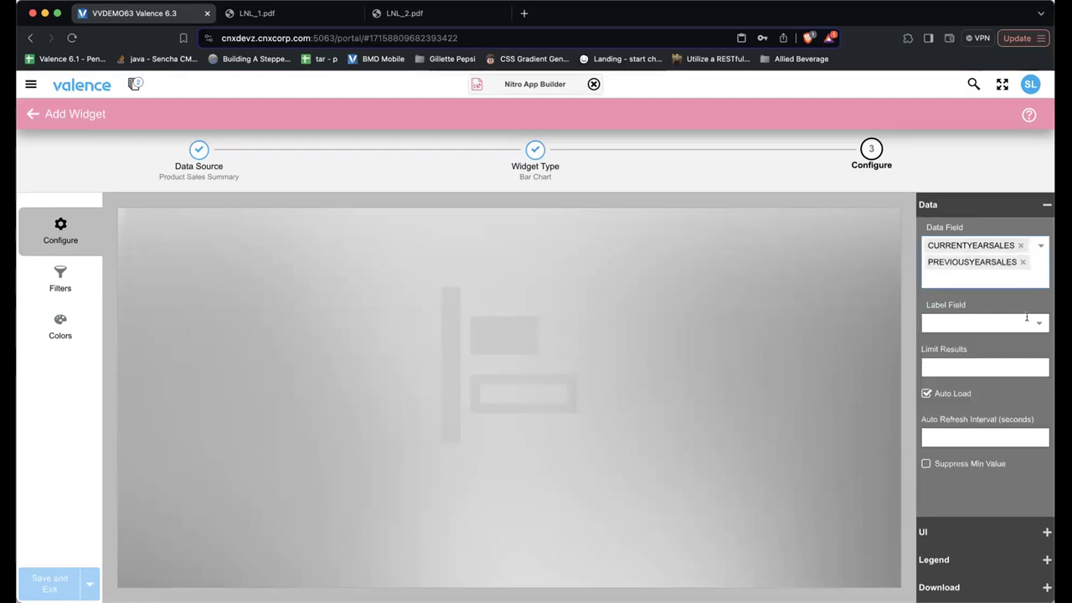
pyautogui.click(1027, 321)
pyautogui.click(986, 335)
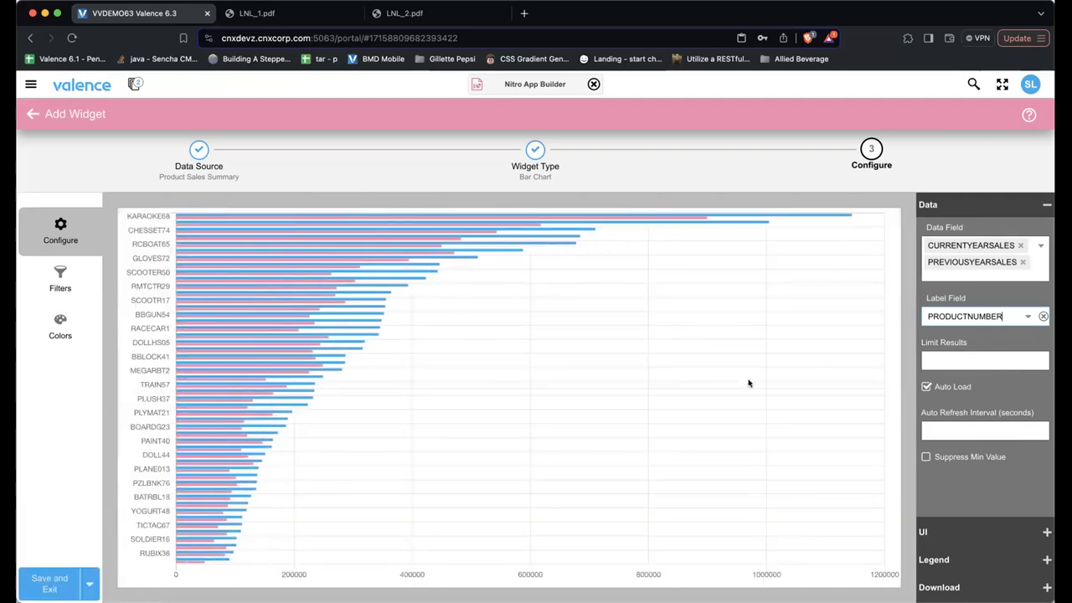
# Limit the chart results to 10 and set the chart title to "Top Sales".
pyautogui.click(932, 360)
pyautogui.write('10')
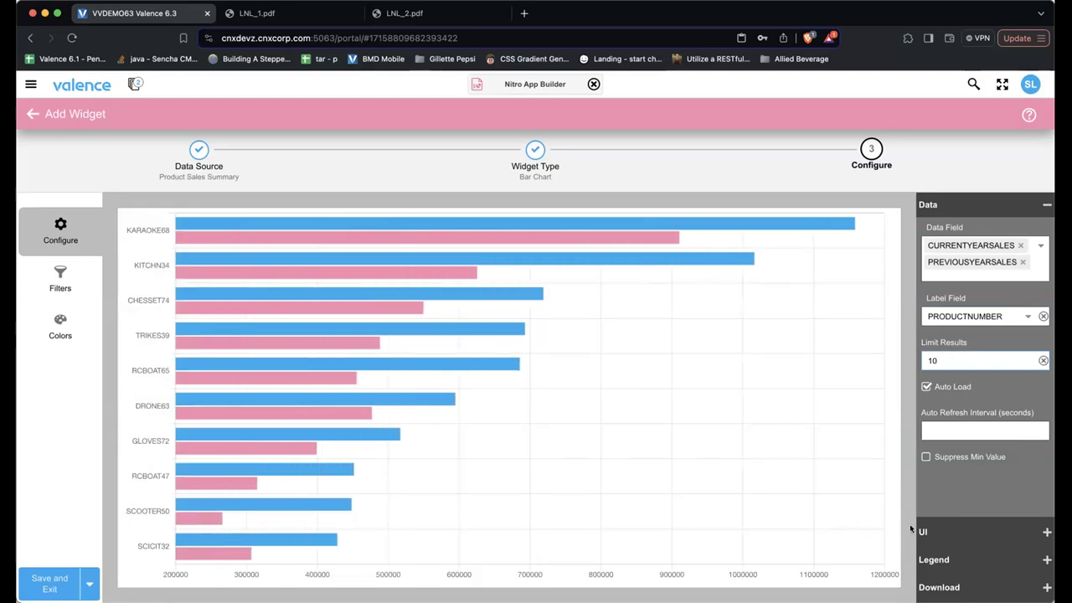
pyautogui.click(939, 531)
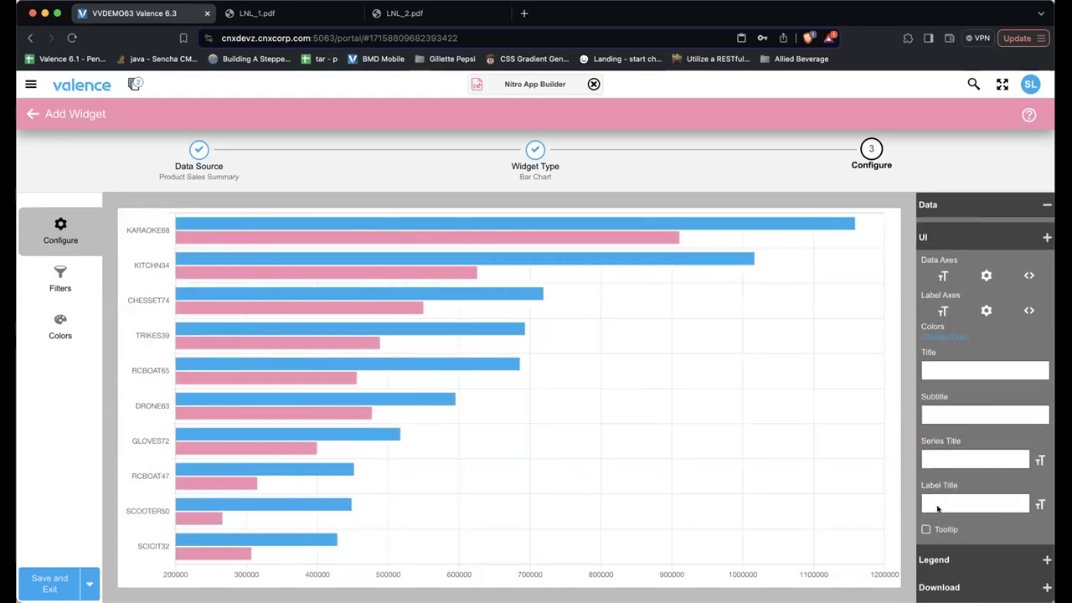
pyautogui.click(930, 361)
pyautogui.write('To')
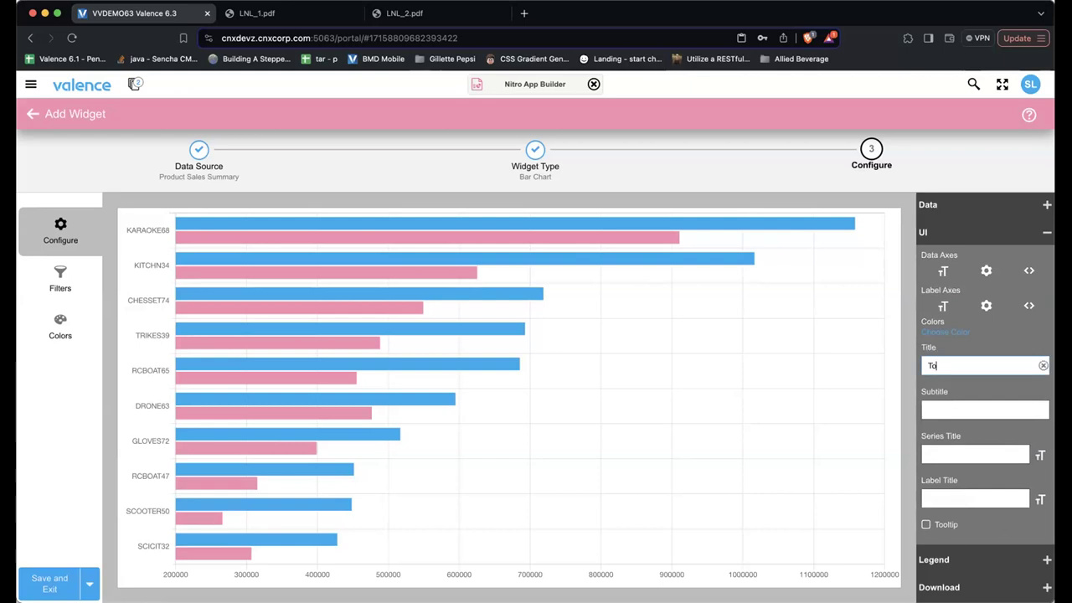
pyautogui.write('p Sales')
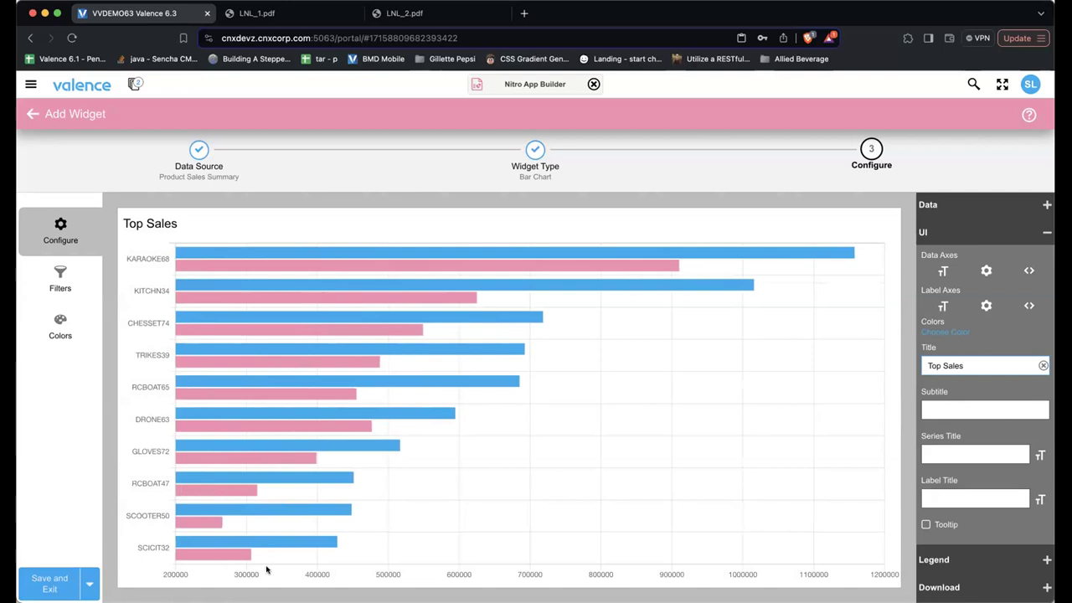
# Format the chart's data axis values as dollar money in the $1,000.34 style and save the formatting.
pyautogui.click(985, 271)
pyautogui.click(401, 335)
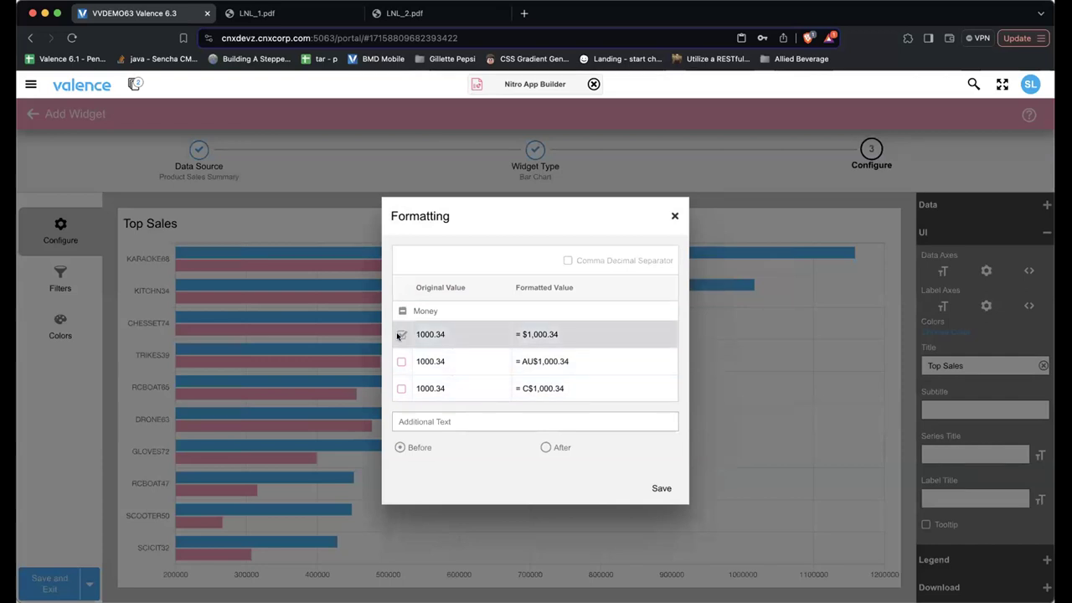
pyautogui.click(659, 488)
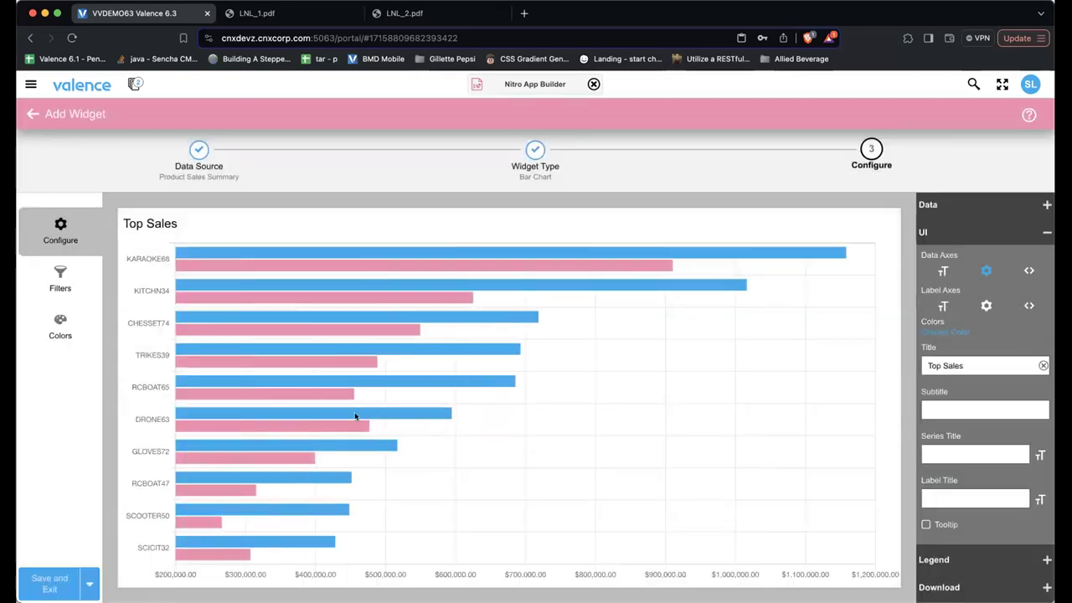
# Position the chart legend at Top and label its series "Current Year" and "Previous Year".
pyautogui.click(930, 558)
pyautogui.click(994, 303)
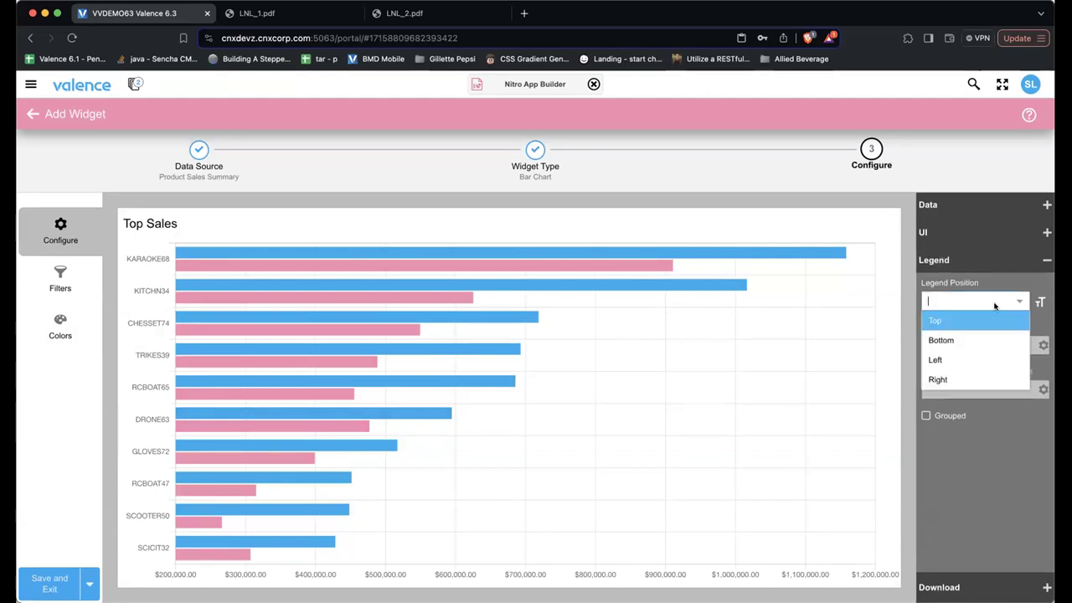
pyautogui.click(983, 318)
pyautogui.click(940, 344)
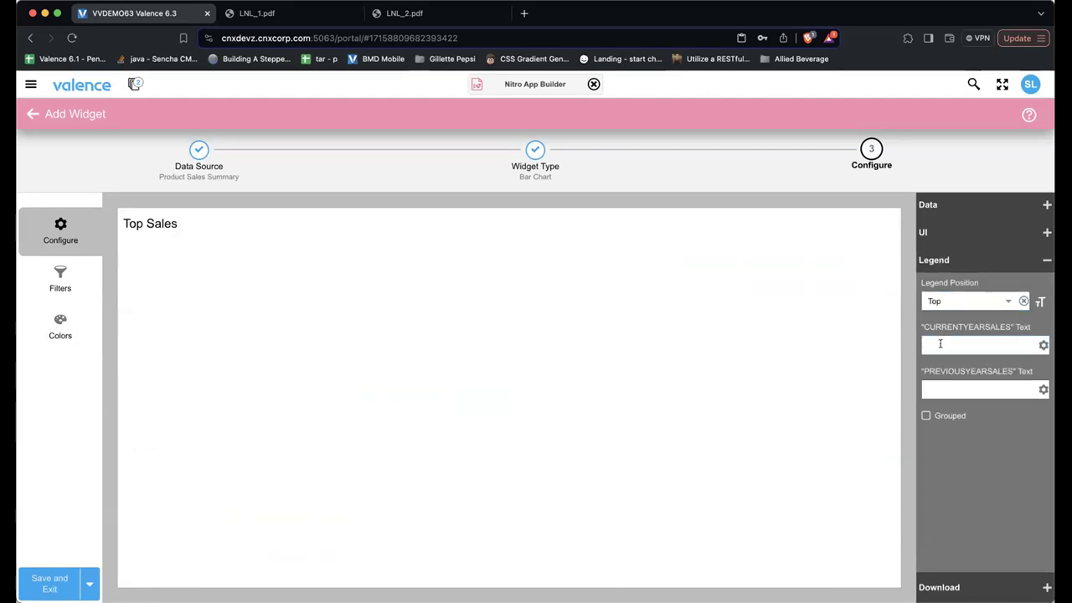
pyautogui.write('Current Year')
pyautogui.press('Tab')
pyautogui.write('Pr')
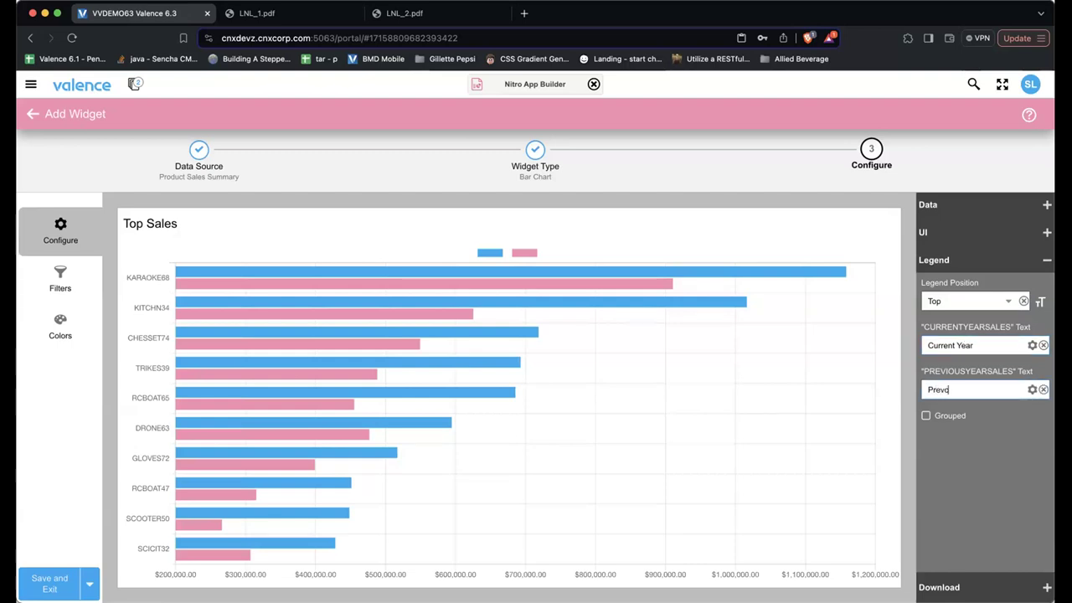
pyautogui.write('evious Year')
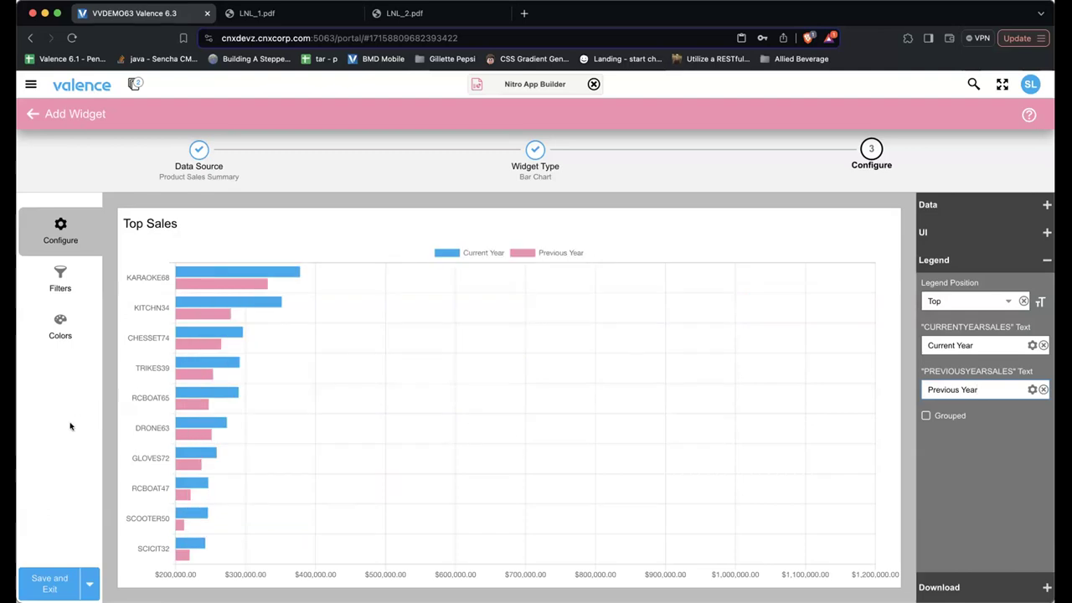
# Save the bar chart widget as "Product Sales Bar" and exit its configuration.
pyautogui.click(56, 578)
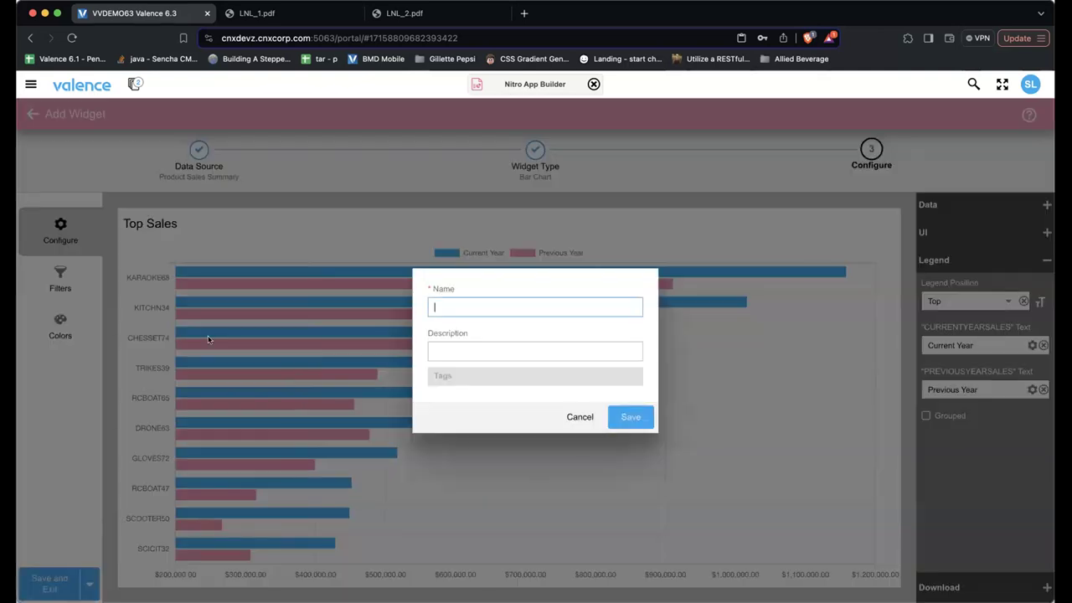
pyautogui.write('Product S')
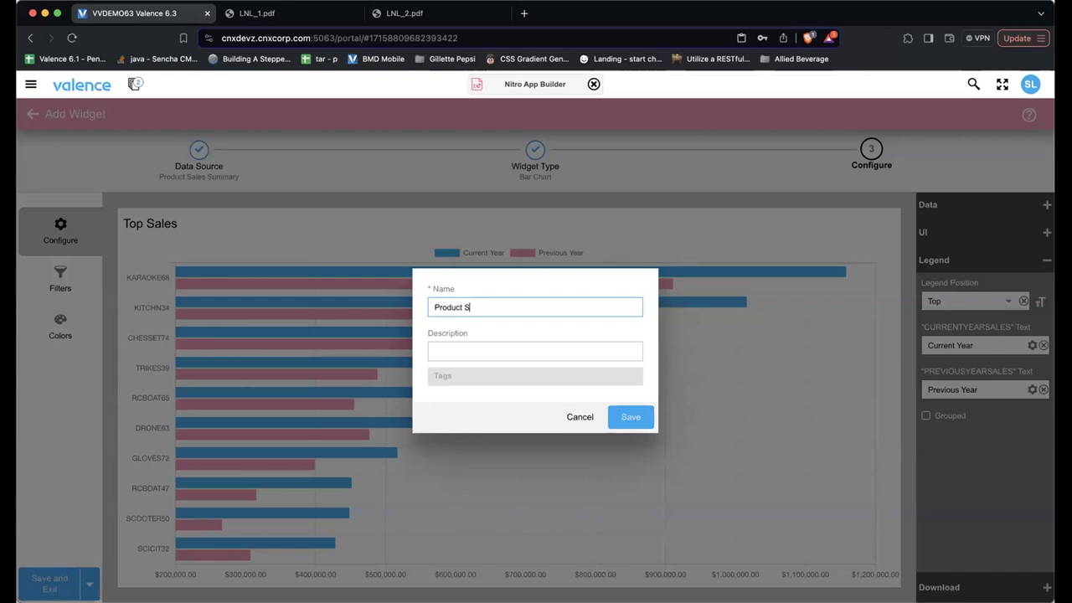
pyautogui.write('ales Bar')
pyautogui.press('Return')
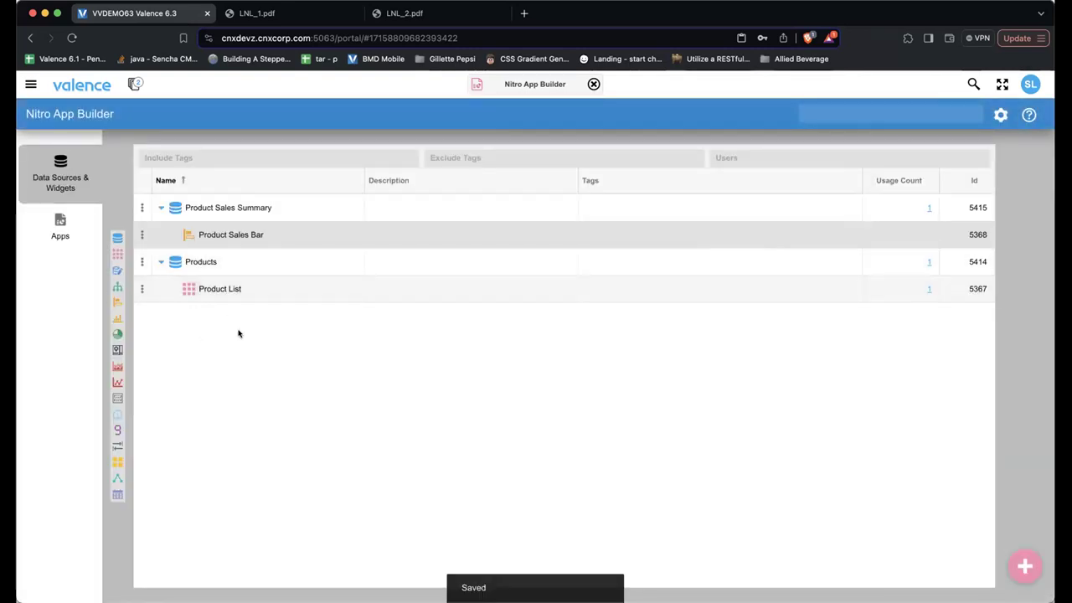
# Add the Product Sales Bar widget to the Products app and move it beside the product grid.
pyautogui.click(44, 237)
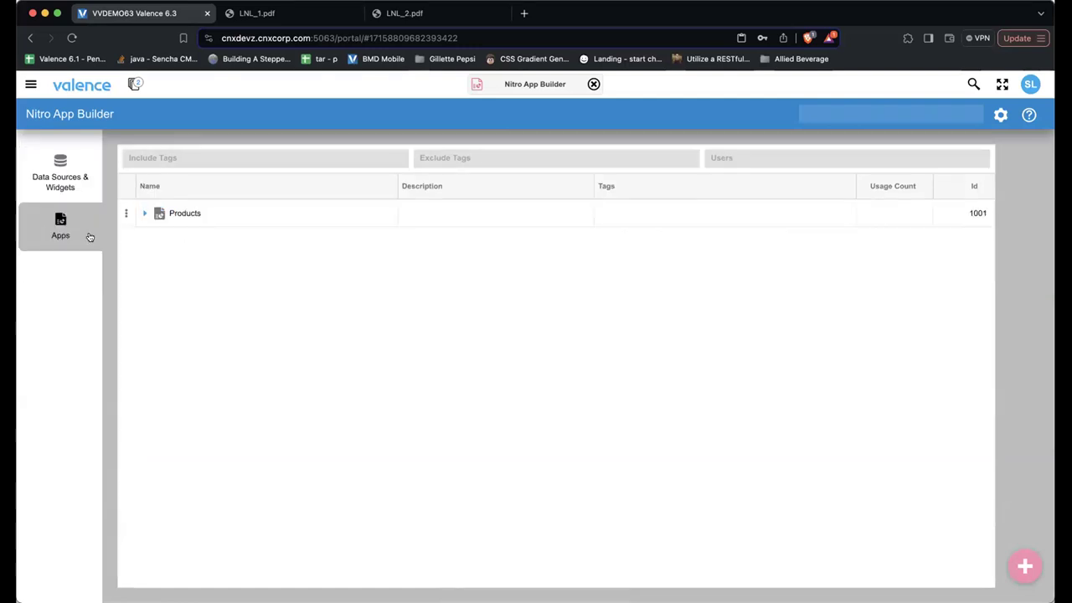
pyautogui.doubleClick(187, 215)
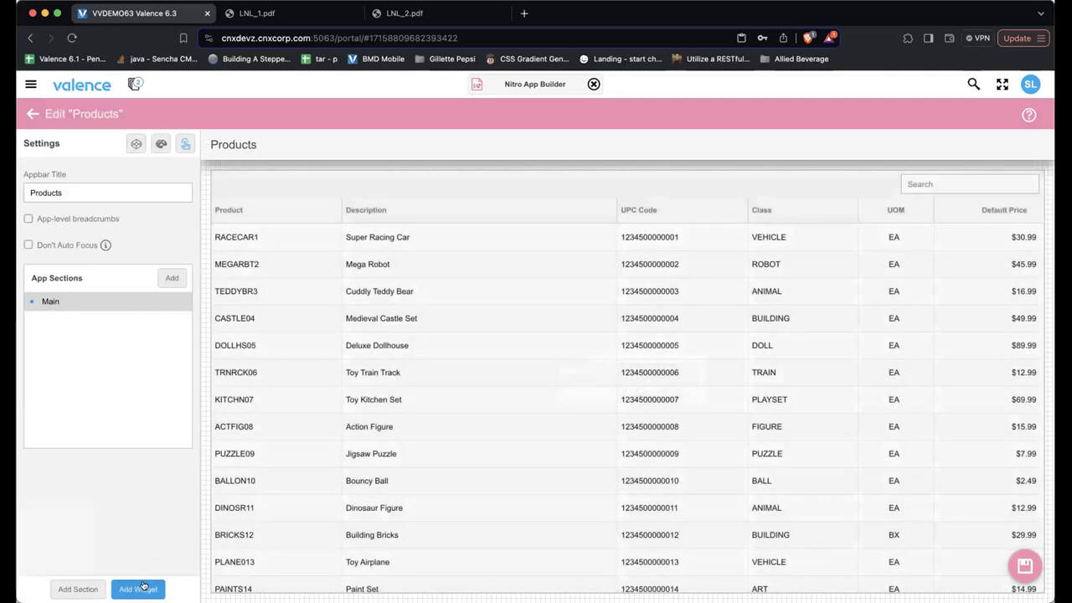
pyautogui.click(140, 588)
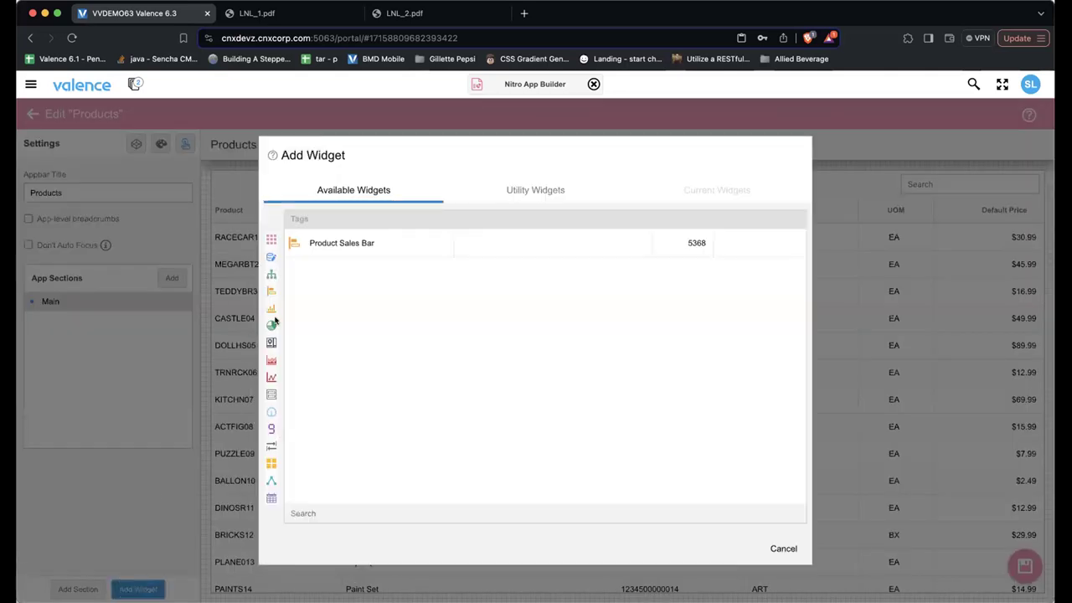
pyautogui.click(323, 243)
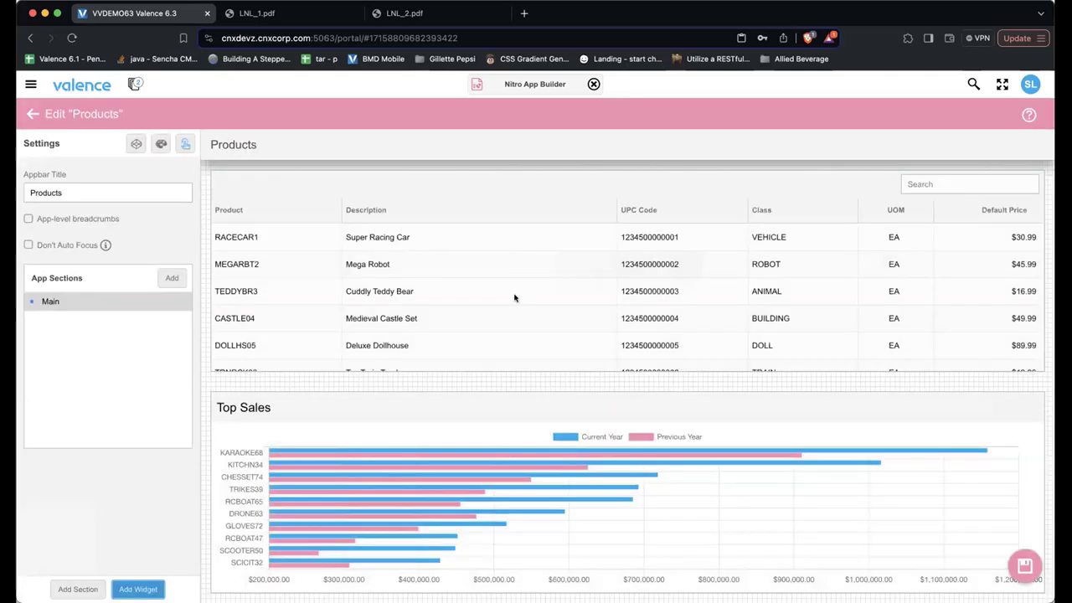
pyautogui.moveTo(555, 502)
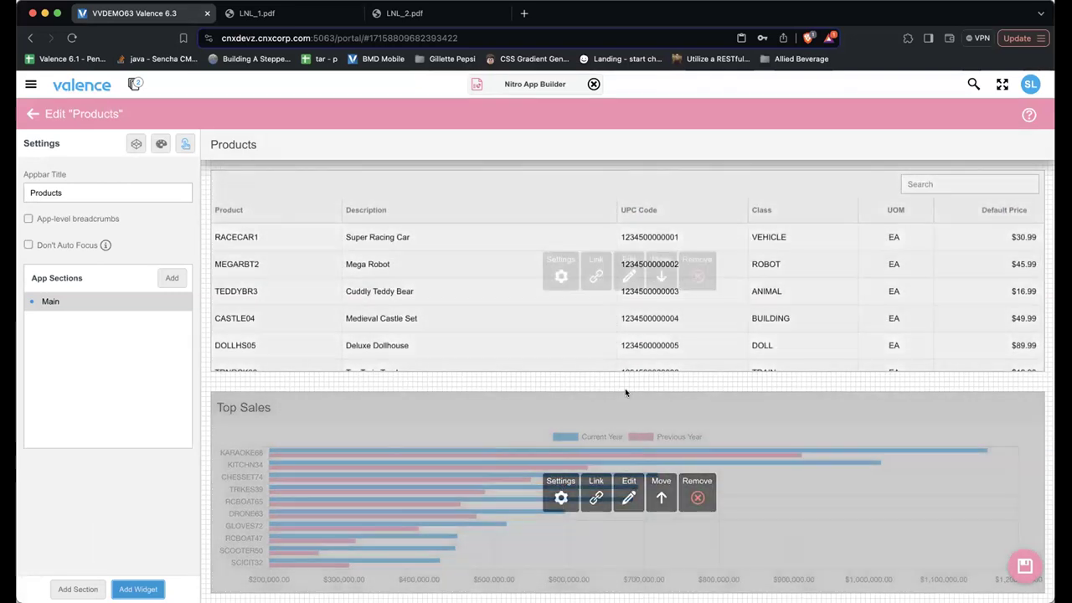
pyautogui.click(661, 498)
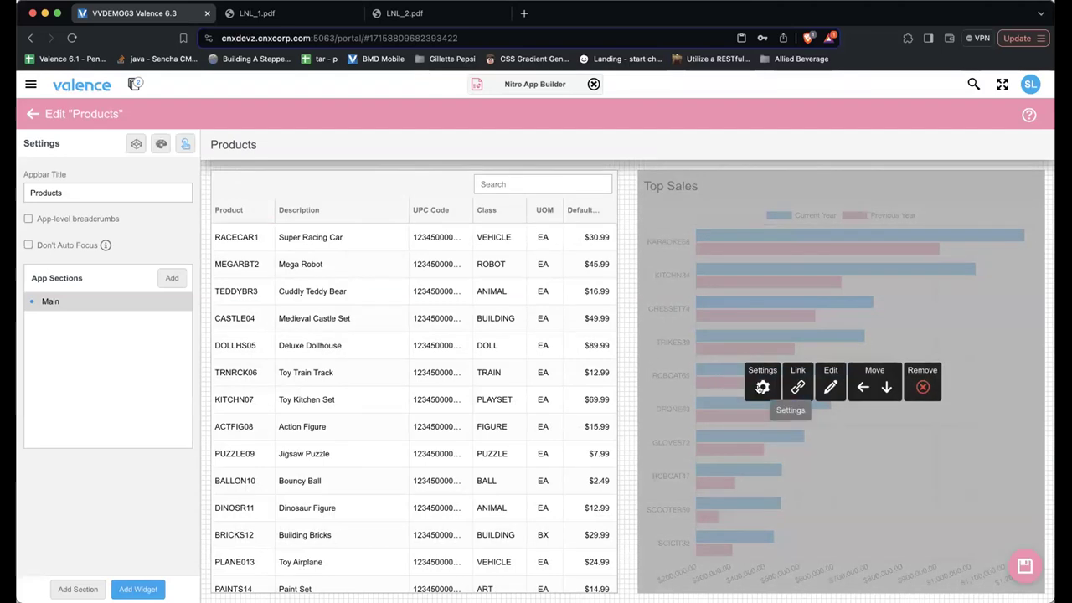
# Set the Top Sales chart widget's left margin to 0.
pyautogui.click(761, 387)
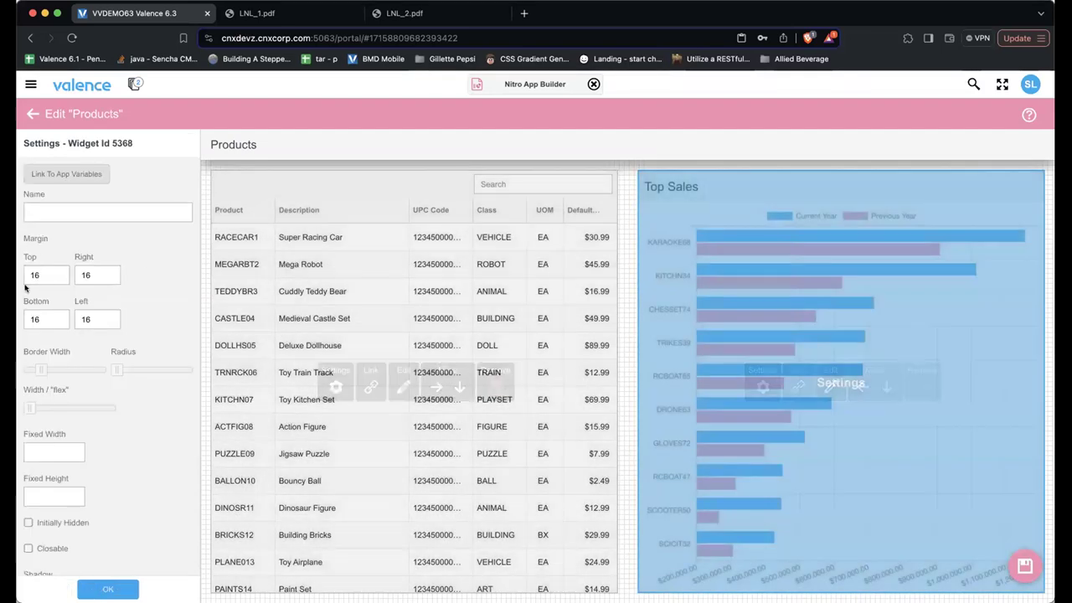
pyautogui.doubleClick(88, 319)
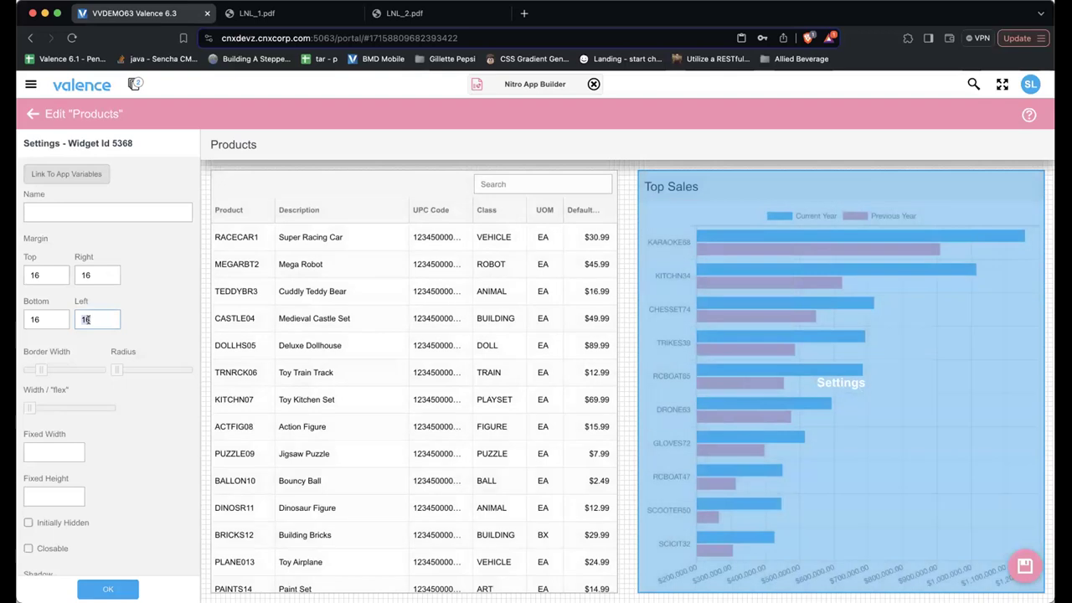
pyautogui.write('0')
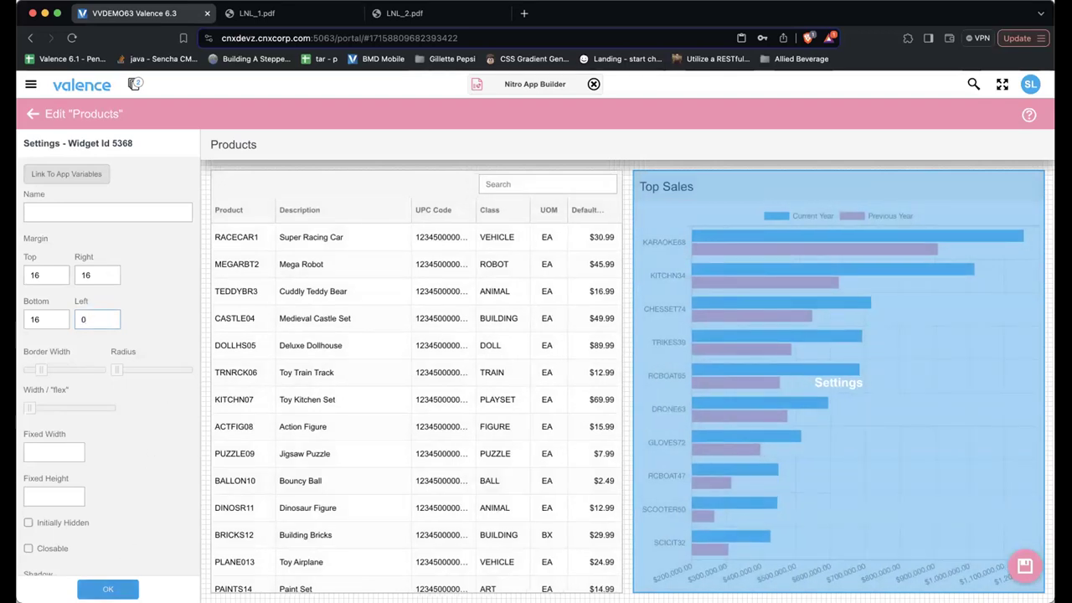
pyautogui.click(108, 586)
# Apply the tinted blue #2196F3 theme to the Products app and save the app.
pyautogui.moveTo(342, 287)
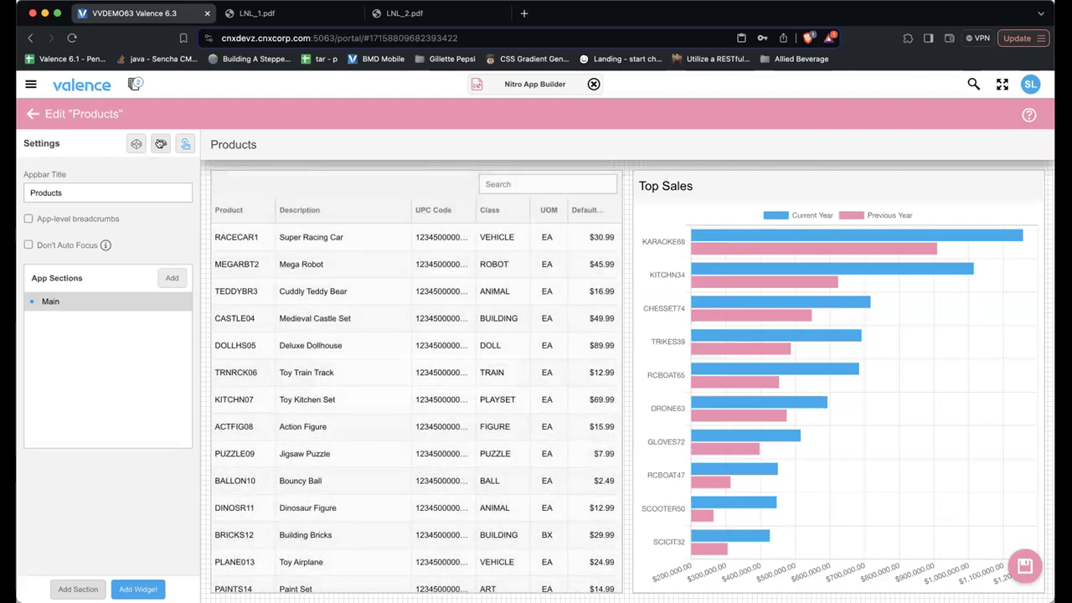
pyautogui.click(161, 144)
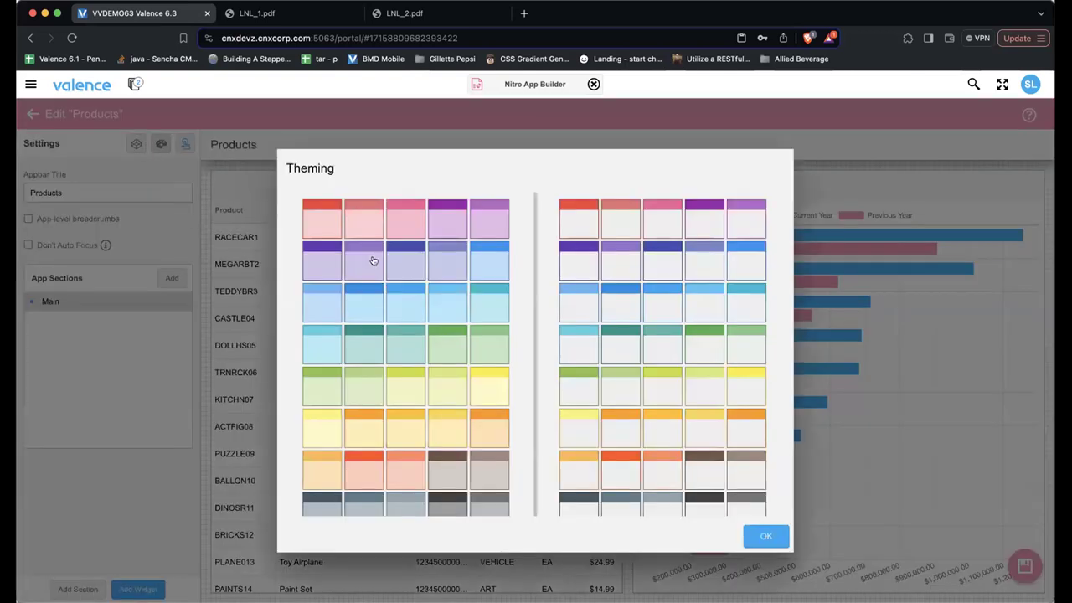
pyautogui.click(477, 253)
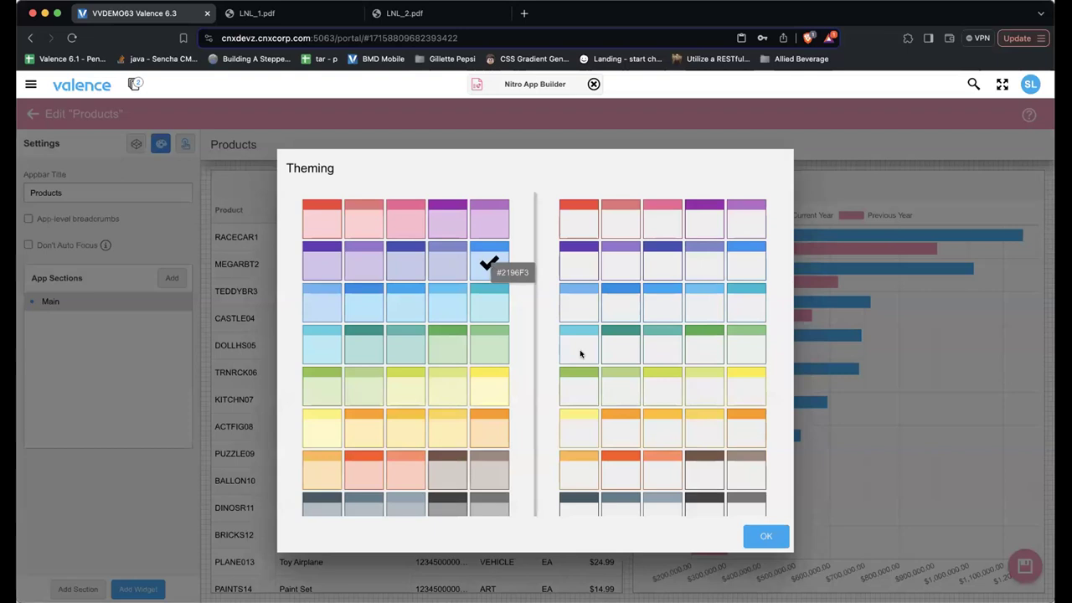
pyautogui.click(765, 536)
pyautogui.click(1022, 568)
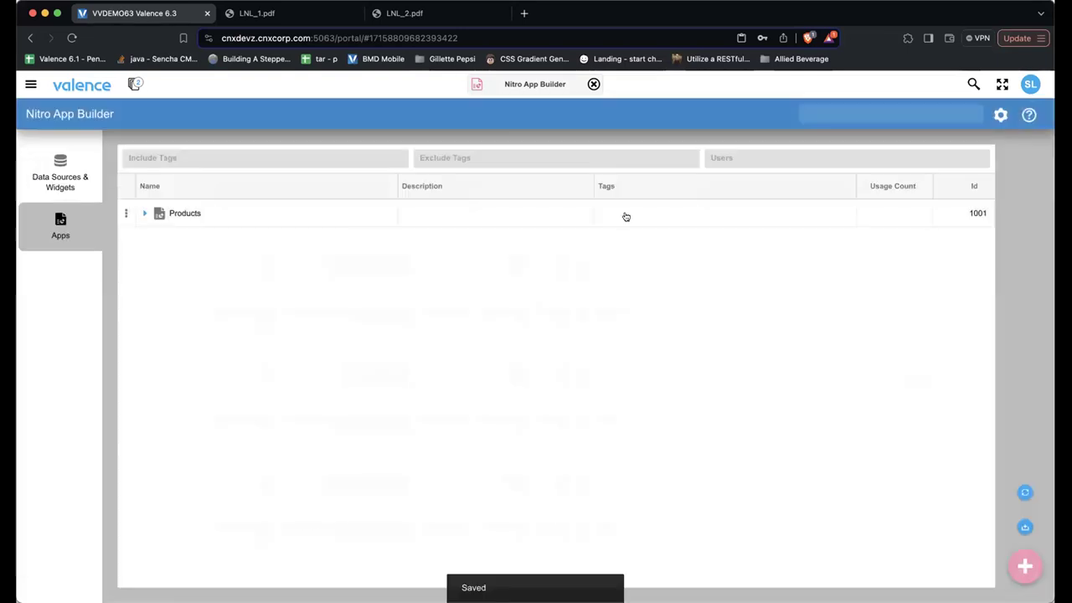
# Close the open Products app and relaunch it from the portal search to check the updated layout.
pyautogui.click(476, 87)
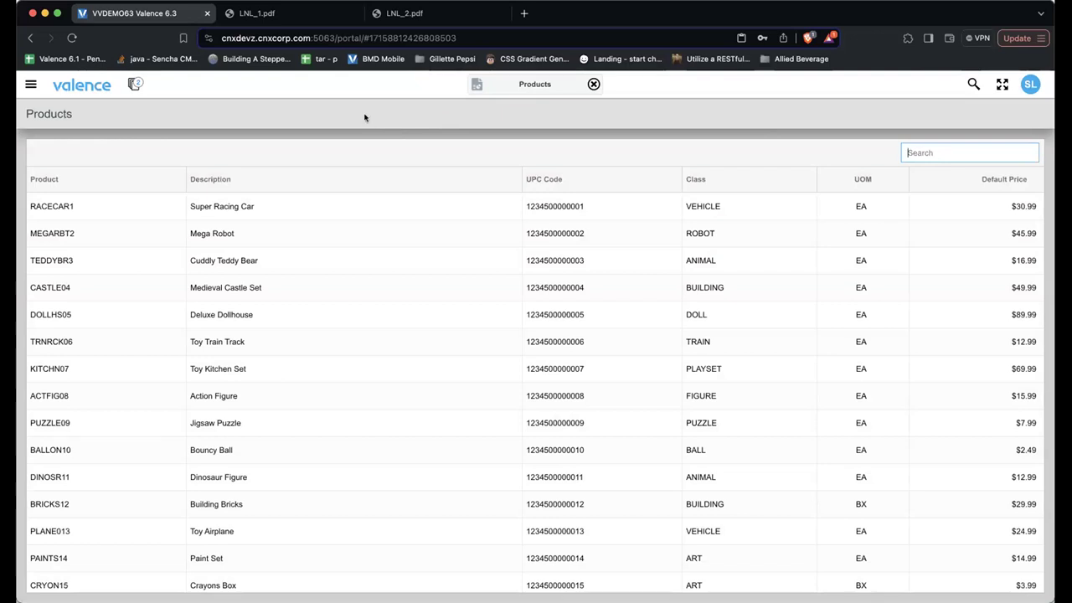
pyautogui.click(593, 84)
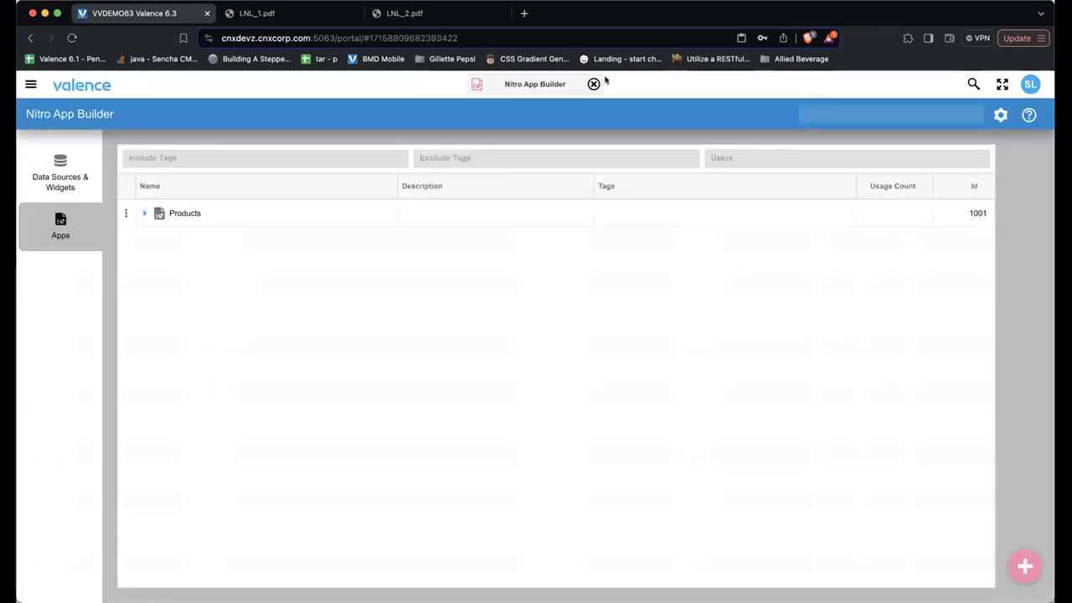
pyautogui.click(973, 84)
pyautogui.write('prod')
pyautogui.click(886, 118)
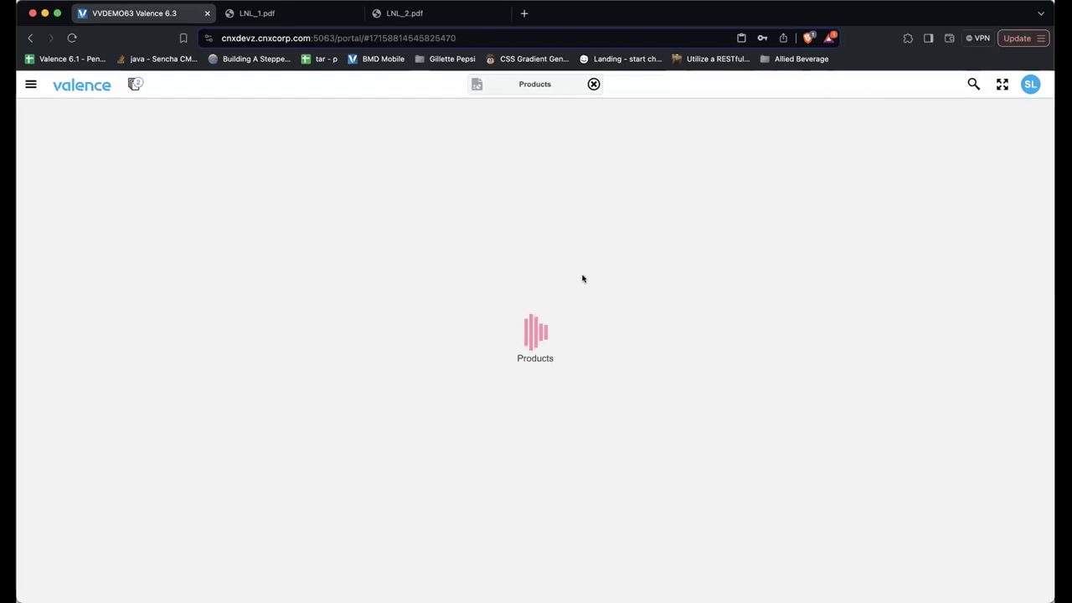
pyautogui.scroll(-5, 402, 423)
pyautogui.scroll(5, 401, 424)
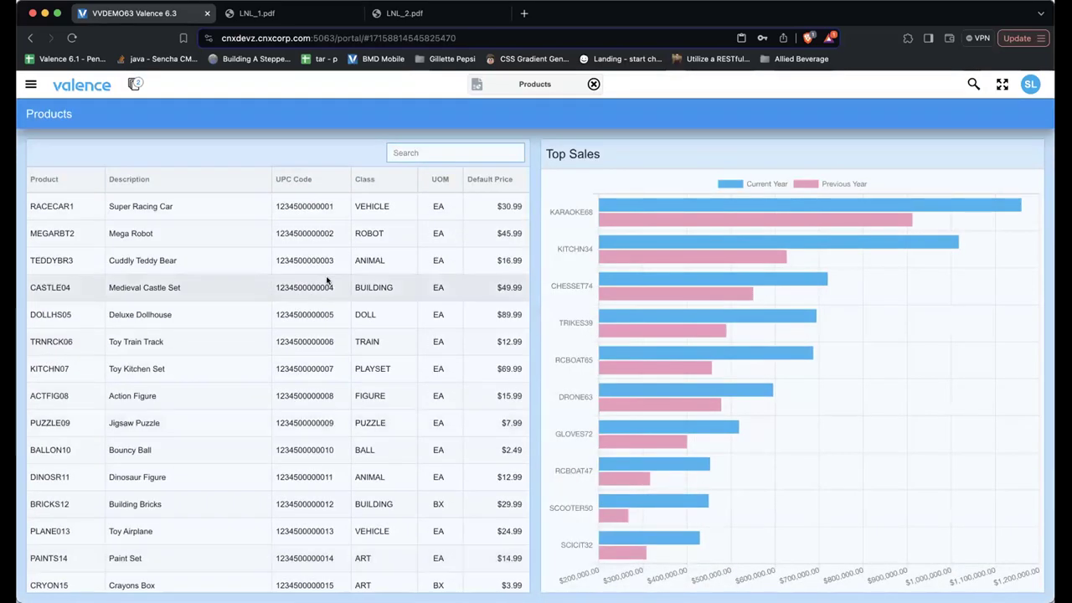
# Compare the running Products app with LNL_1.pdf and examine the mockup's Product Details page.
pyautogui.click(238, 11)
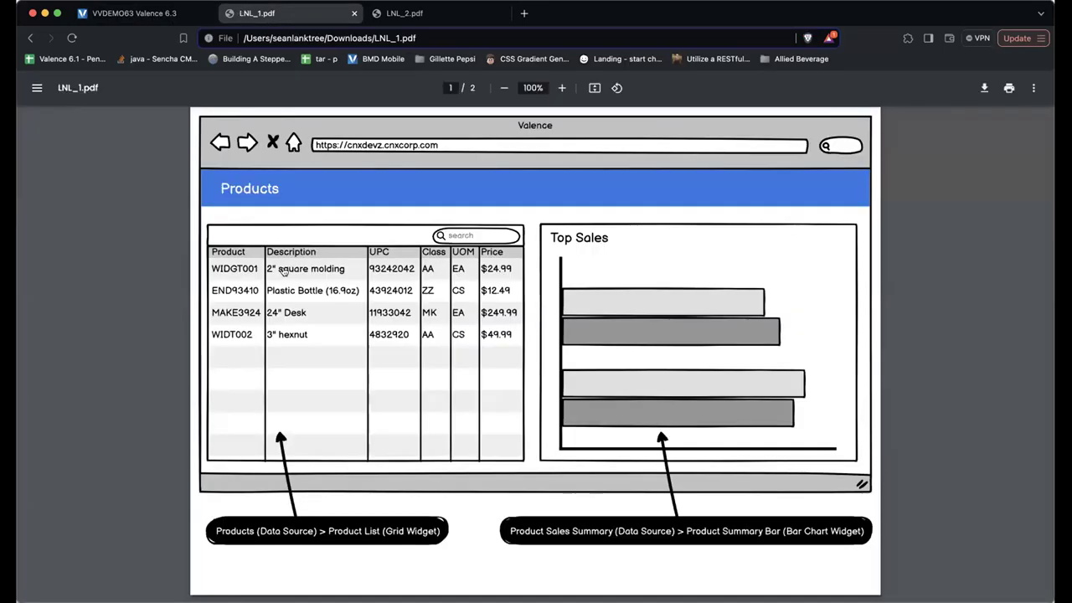
pyautogui.scroll(-5, 285, 272)
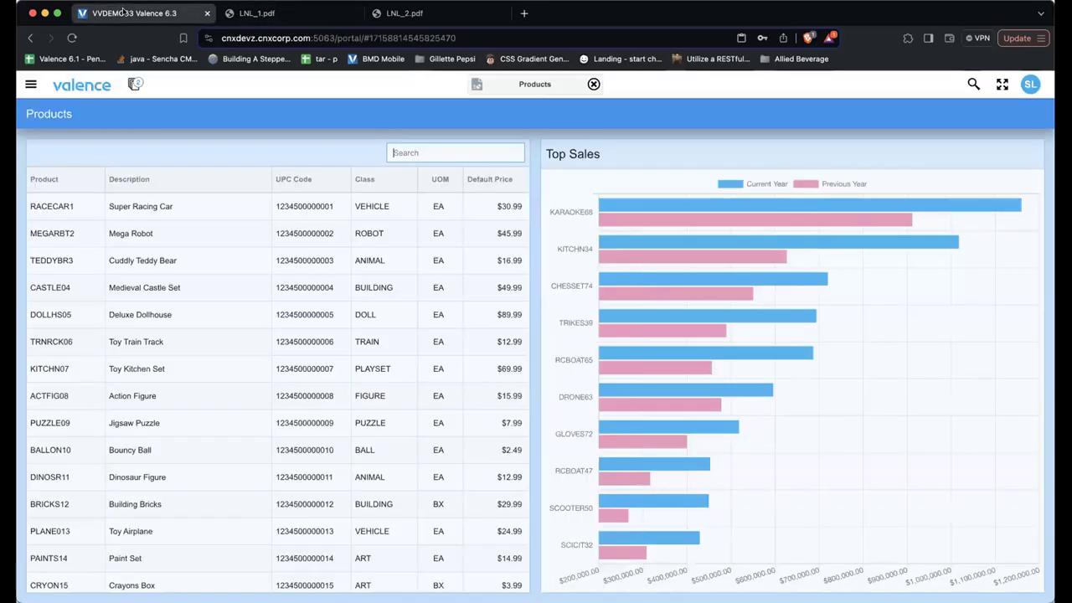
pyautogui.click(126, 12)
pyautogui.click(259, 13)
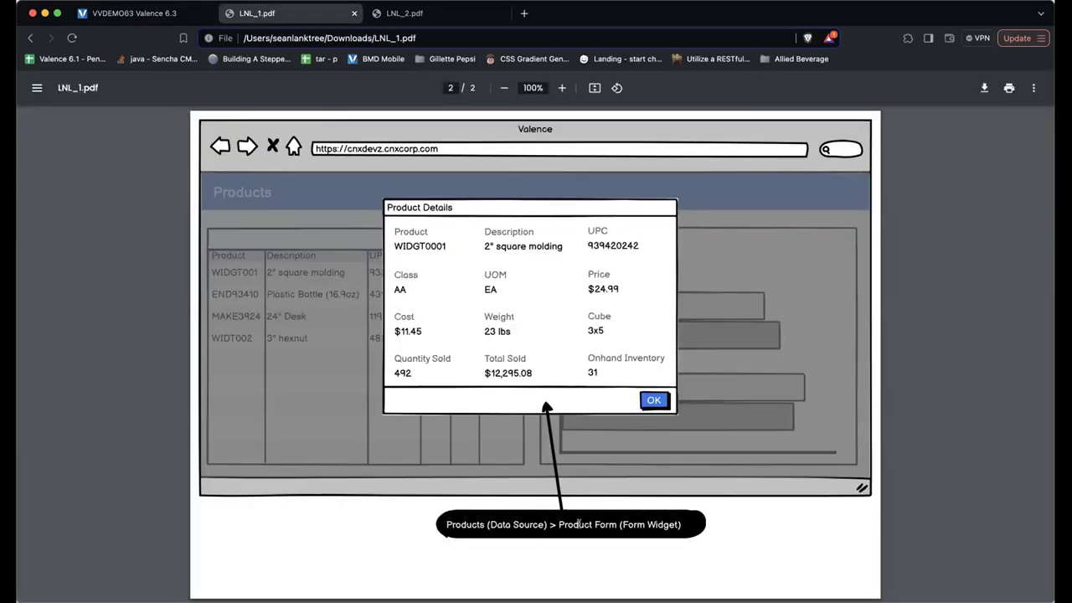
pyautogui.click(130, 13)
# Return to Nitro App Builder and create a Form widget from the Products data source.
pyautogui.click(475, 83)
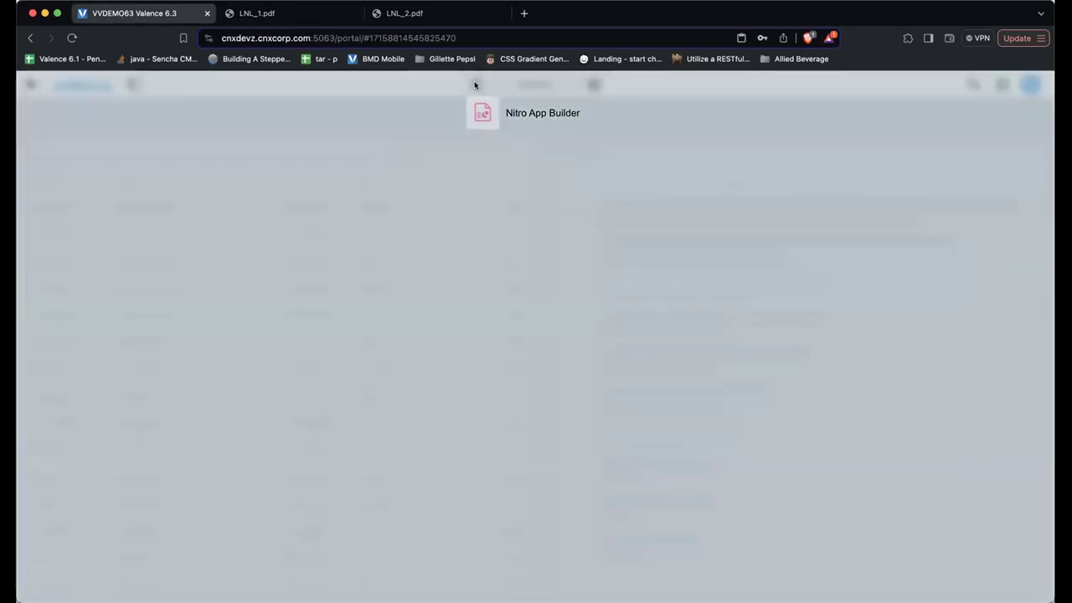
pyautogui.click(477, 110)
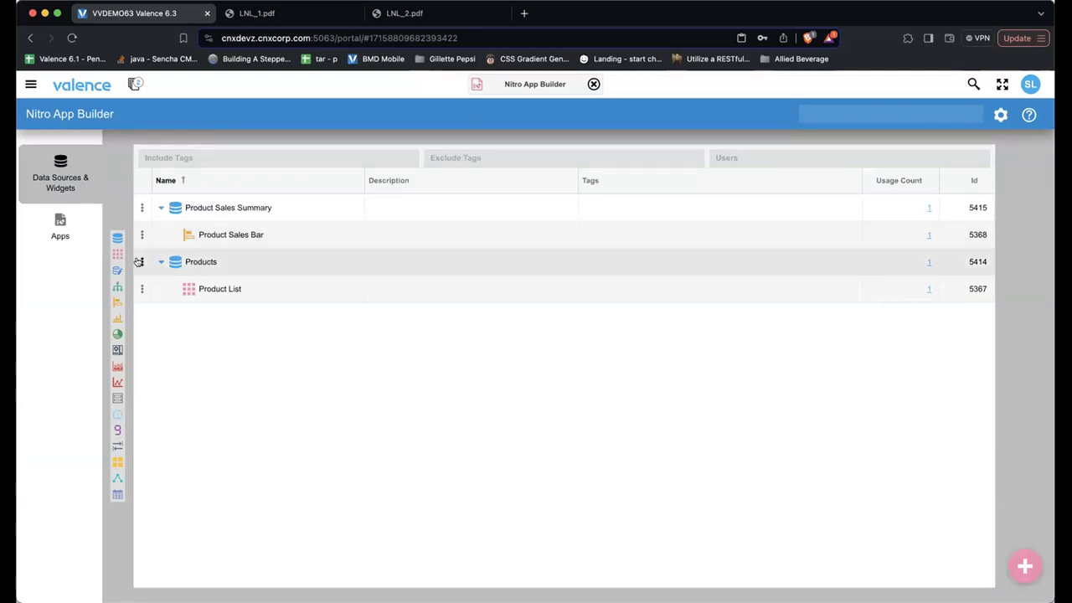
pyautogui.click(142, 261)
pyautogui.moveTo(164, 305)
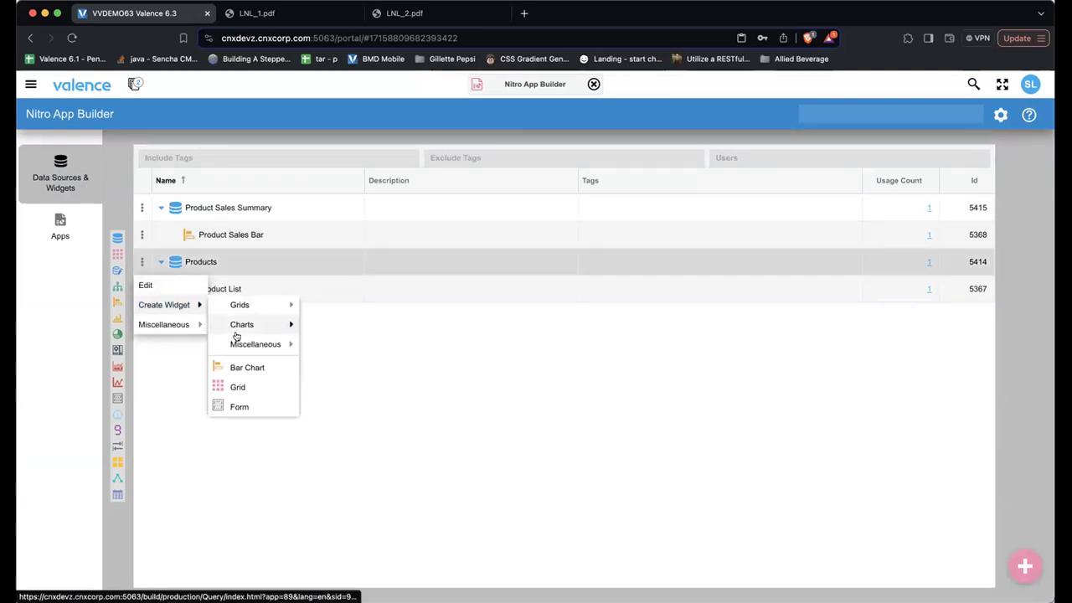
pyautogui.moveTo(285, 343)
pyautogui.click(329, 365)
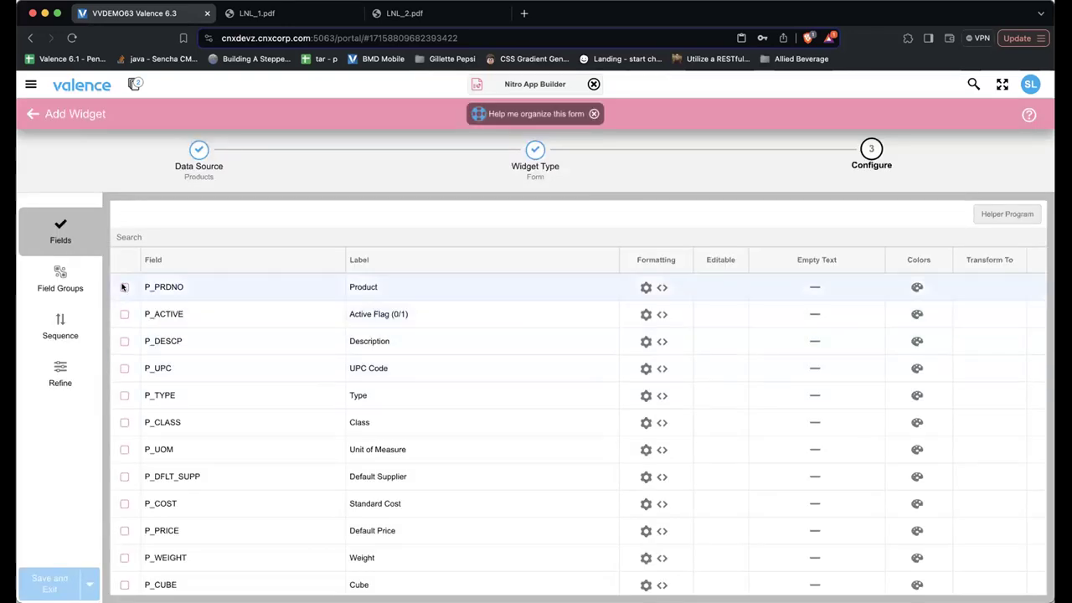
# Include the P_PRDNO, P_DESCP and P_TYPE fields in the form.
pyautogui.click(124, 288)
pyautogui.click(124, 341)
pyautogui.click(124, 395)
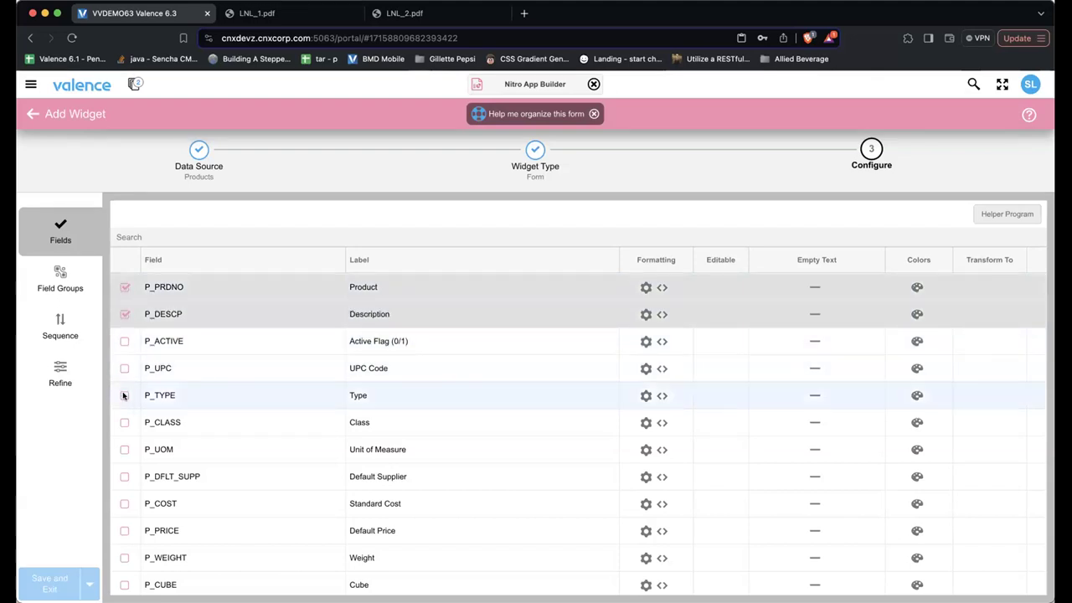
# Make P_PRDNO, P_DESCP, P_TYPE and P_ACTIVE editable and open the form's Refine view.
pyautogui.click(713, 287)
pyautogui.click(713, 313)
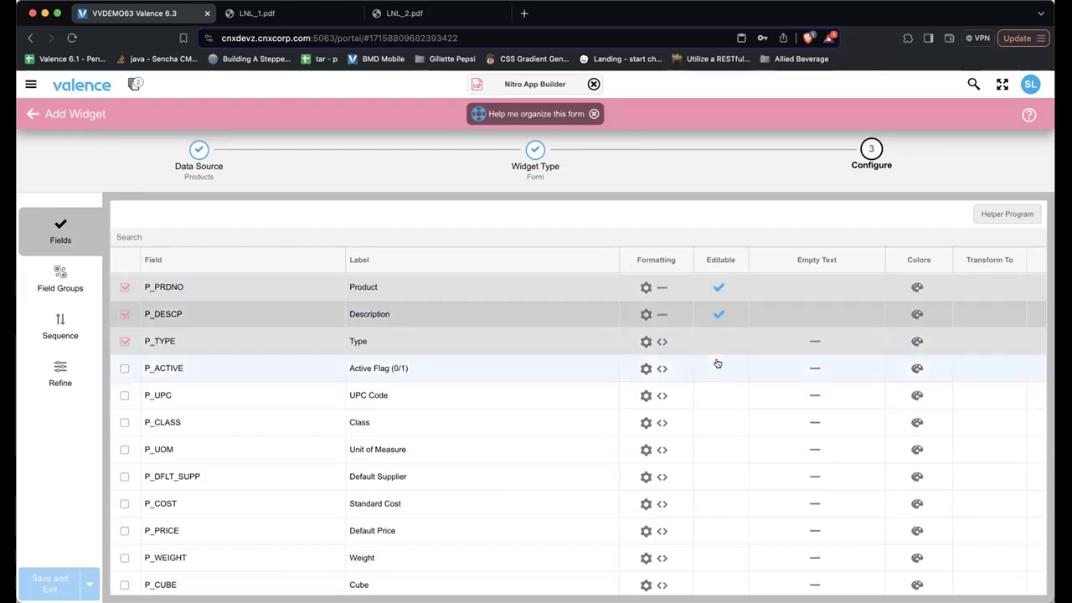
pyautogui.click(715, 342)
pyautogui.click(718, 368)
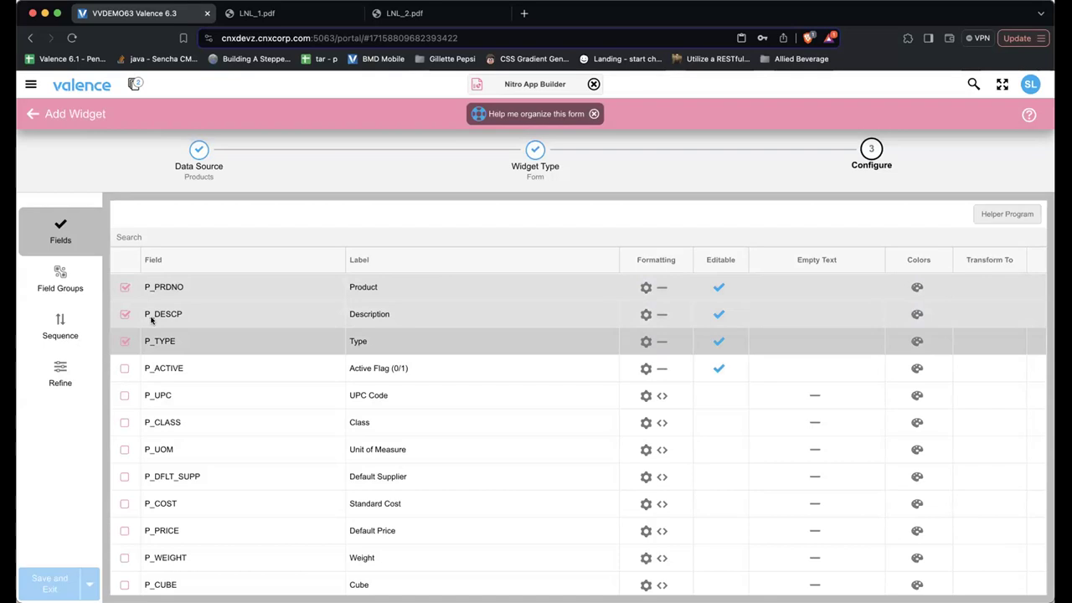
pyautogui.click(61, 375)
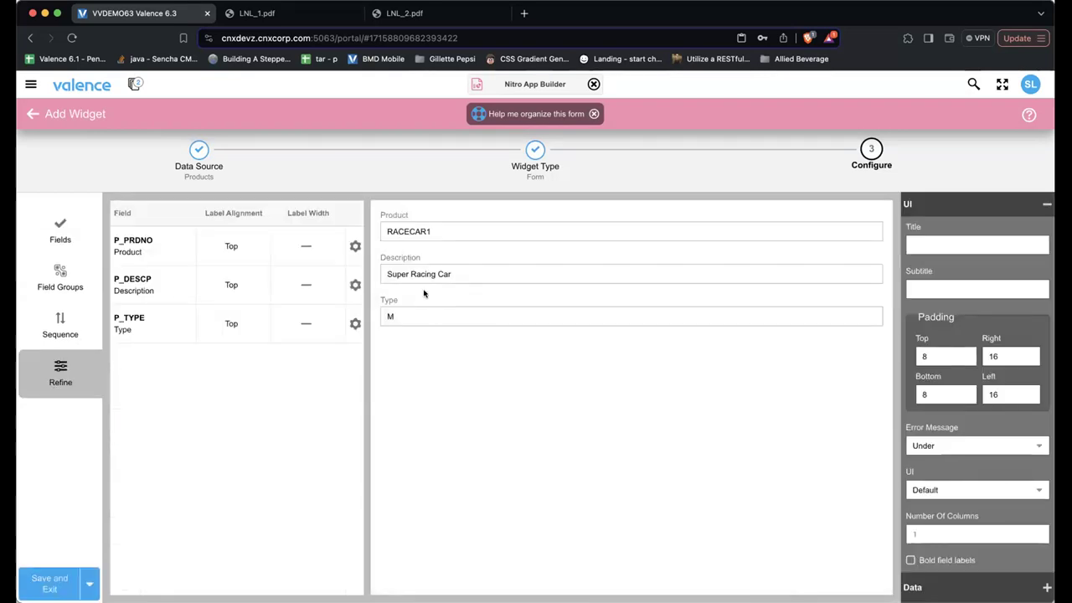
# Remove the Editable setting from the P_PRDNO, P_DESCP, P_TYPE and P_ACTIVE fields.
pyautogui.click(60, 270)
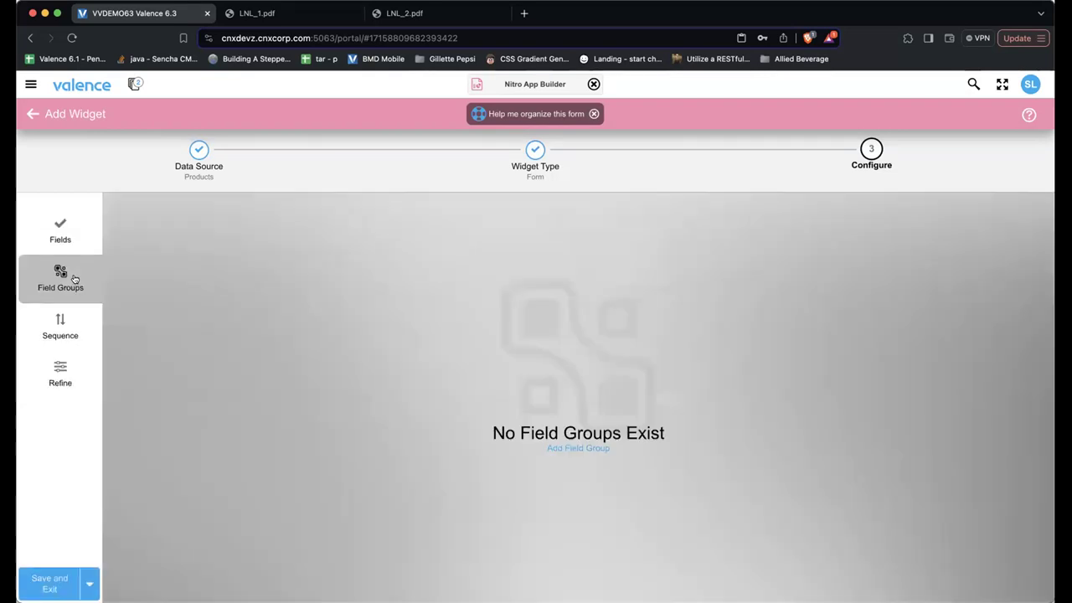
pyautogui.click(60, 228)
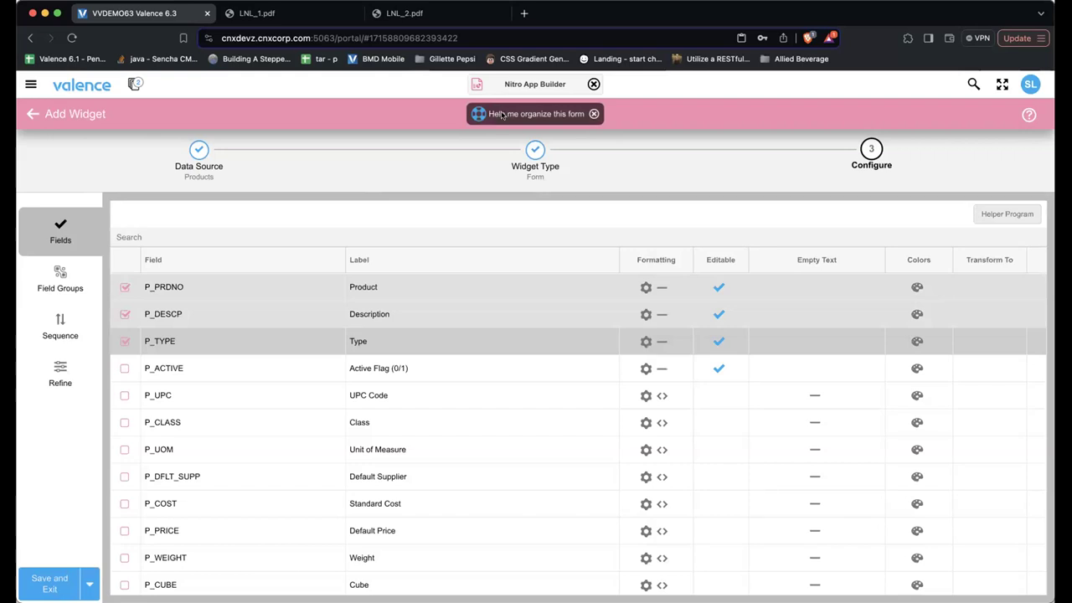
pyautogui.click(719, 287)
pyautogui.click(718, 314)
pyautogui.click(718, 340)
pyautogui.click(718, 369)
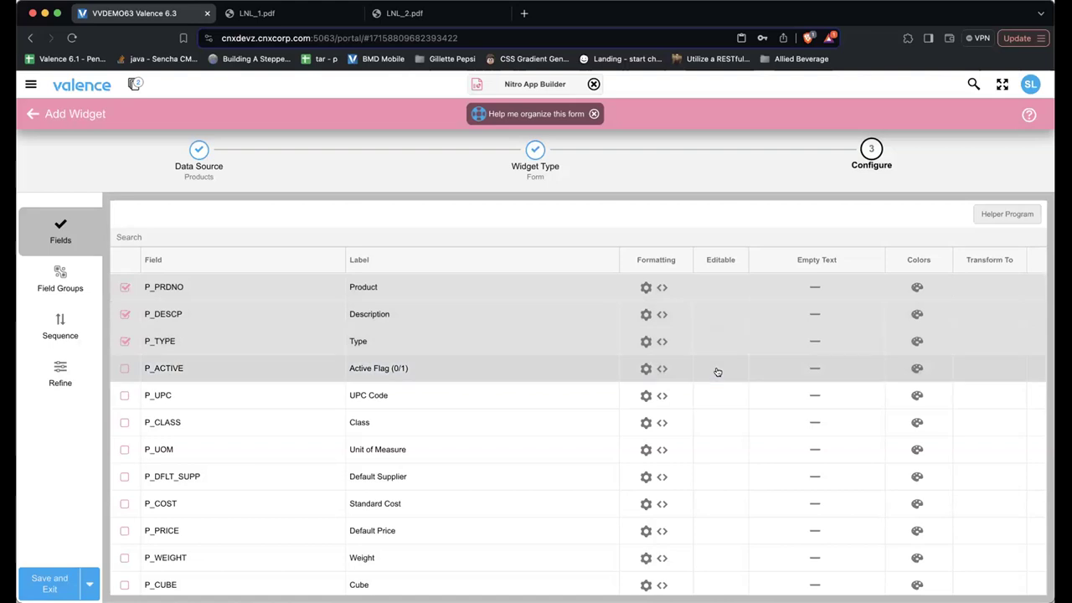
# Ask Valence Assistant to use all available columns, treat the form as product attributes, group it as it sees fit and freely change field labels.
pyautogui.click(481, 114)
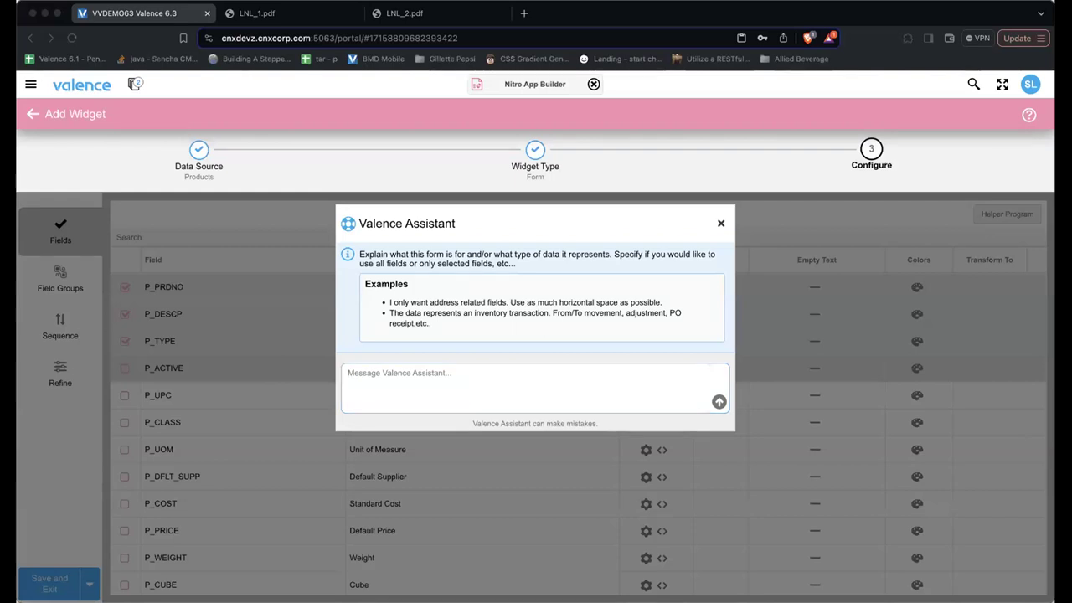
pyautogui.click(399, 379)
pyautogui.write('U')
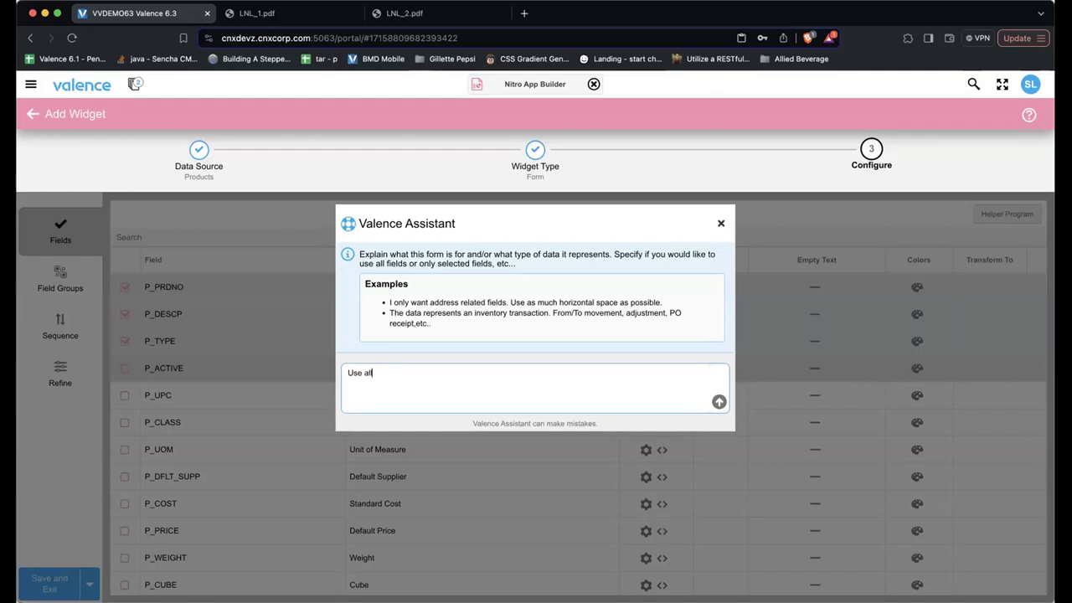
pyautogui.write('se all available colu')
pyautogui.write('shwo')
pyautogui.press('BackSpace')
pyautogui.write('ow')
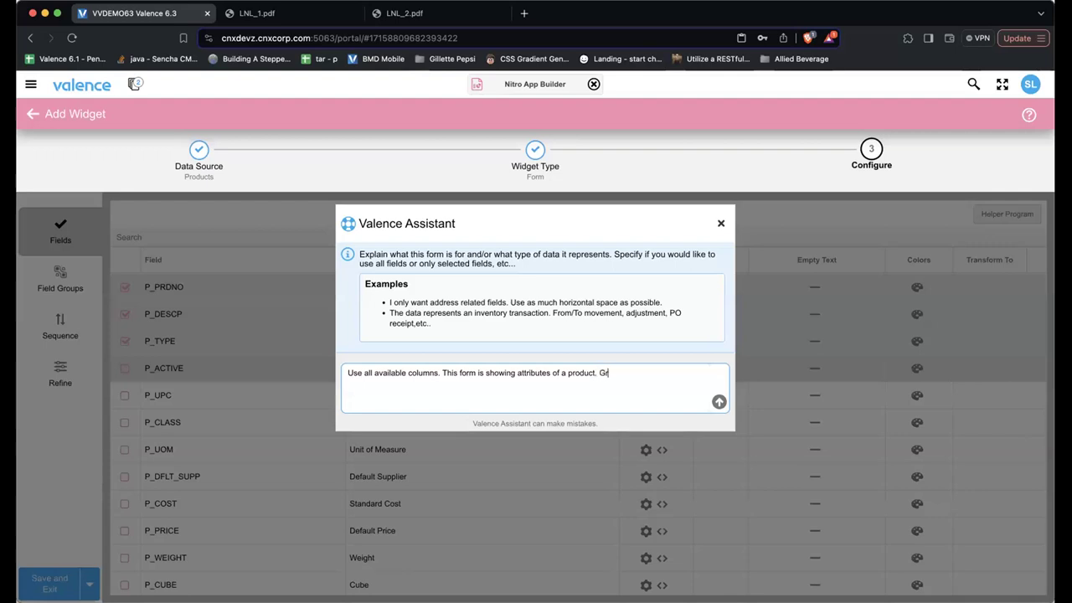
pyautogui.press('BackSpace')
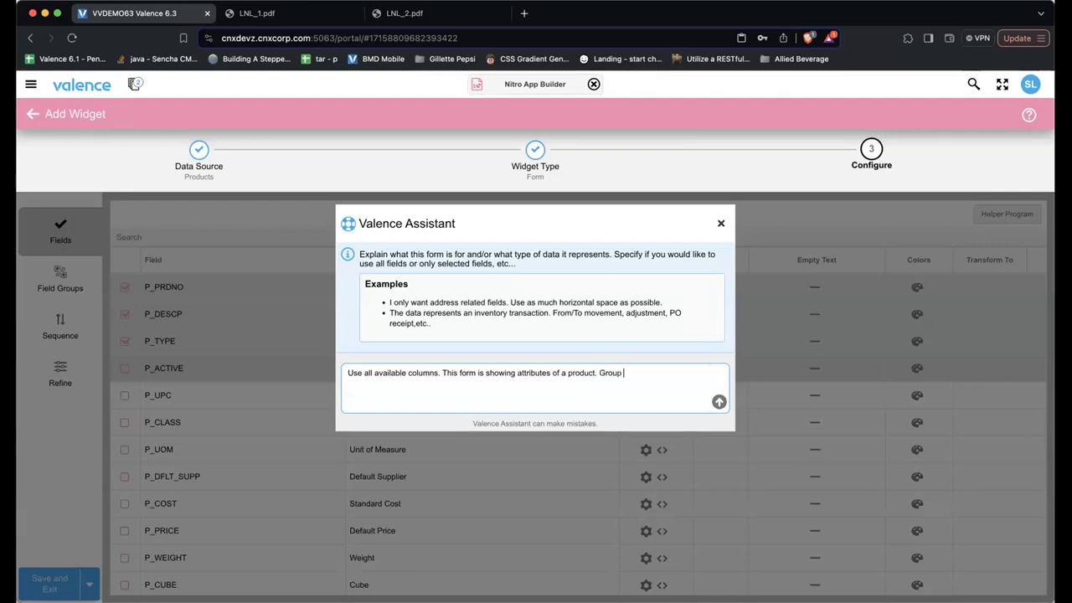
pyautogui.write('you see fit.')
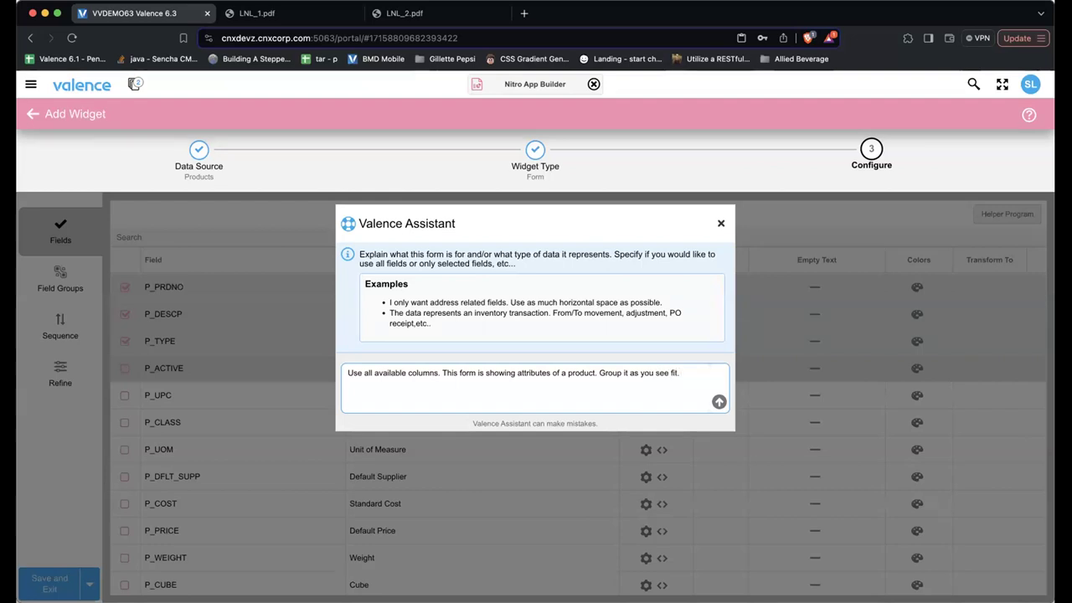
pyautogui.write(' Feel free to')
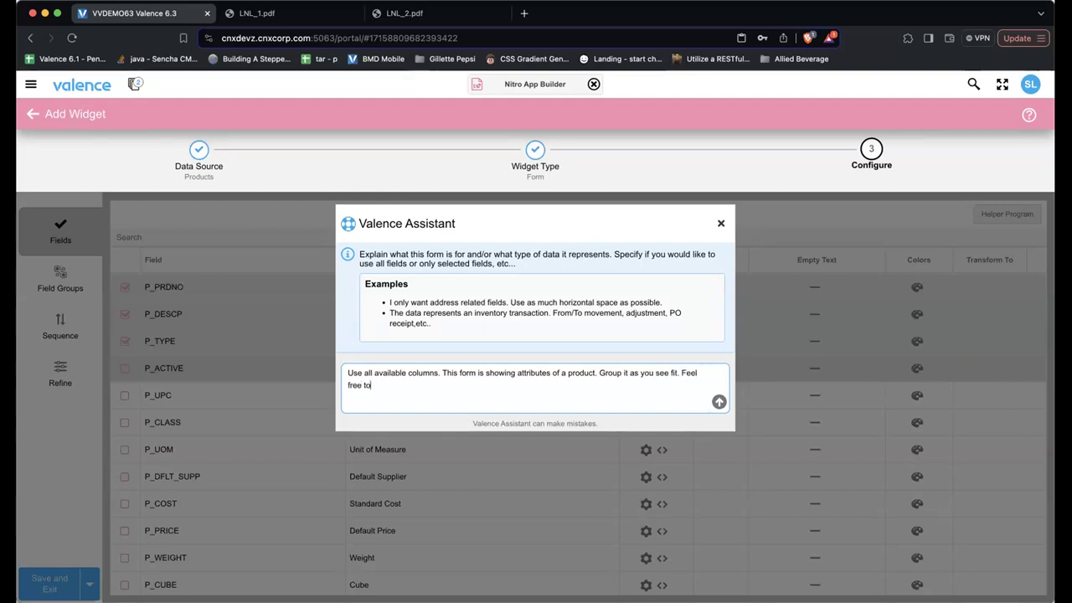
pyautogui.write(' change field alb')
pyautogui.press('Return')
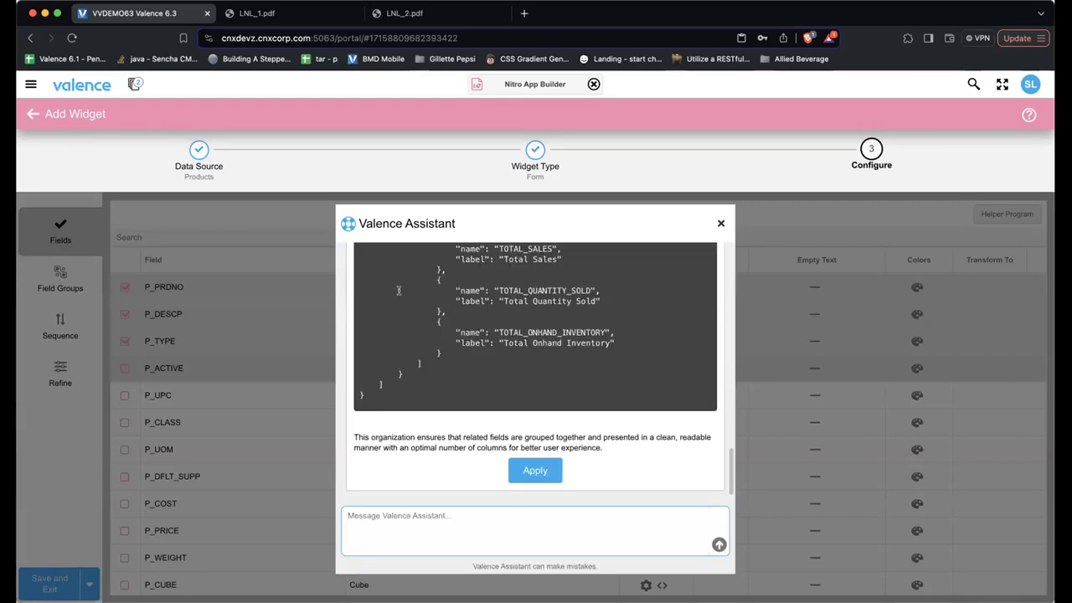
# Review the assistant's proposed sections and field layout and apply it to the form.
pyautogui.scroll(3, 398, 291)
pyautogui.scroll(12, 399, 290)
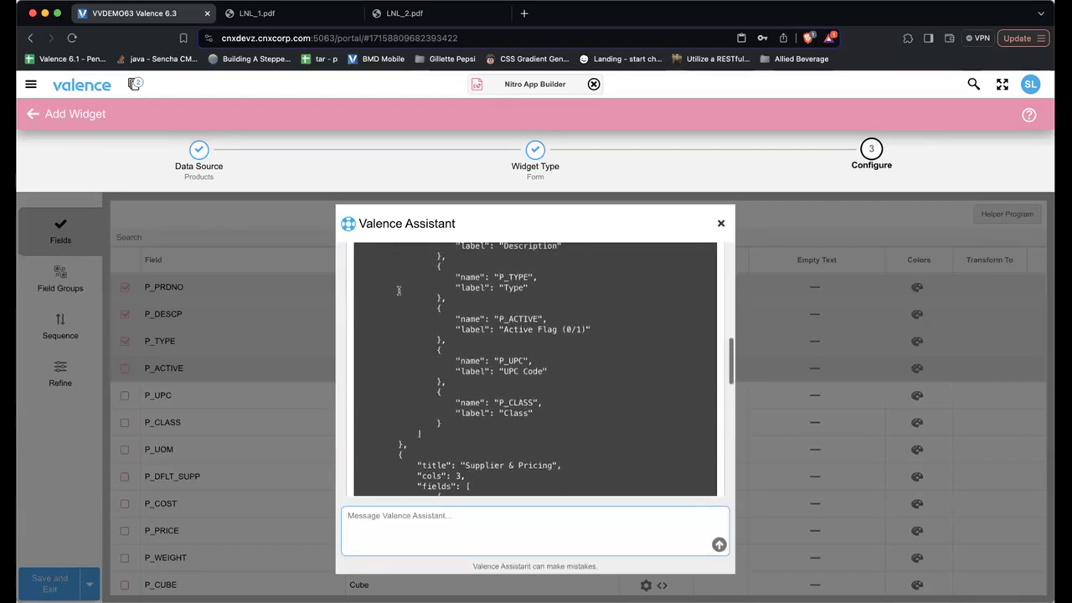
pyautogui.scroll(-10, 398, 290)
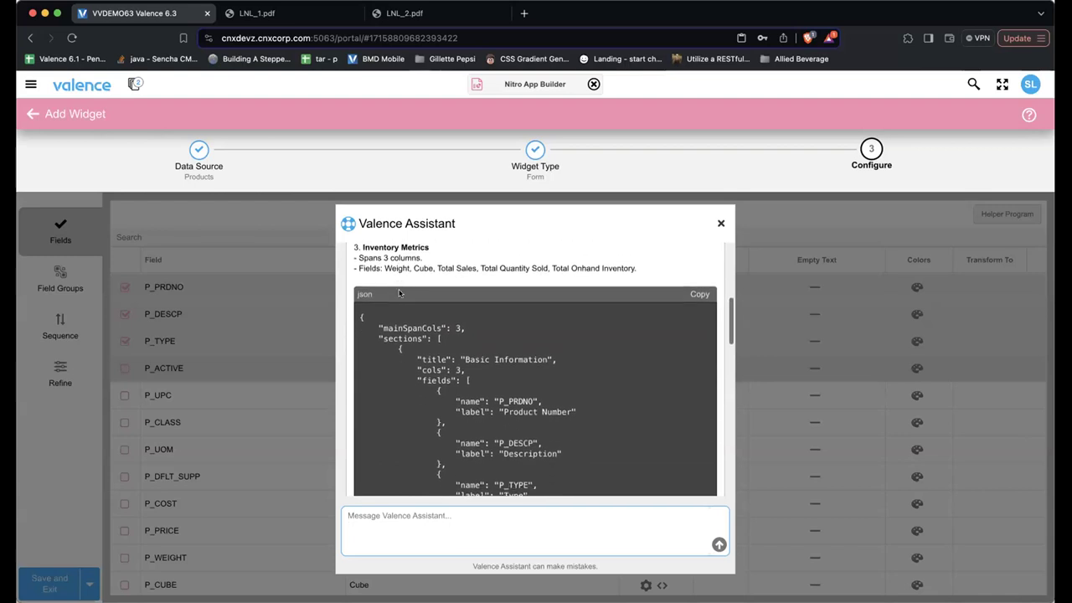
pyautogui.scroll(-8, 398, 290)
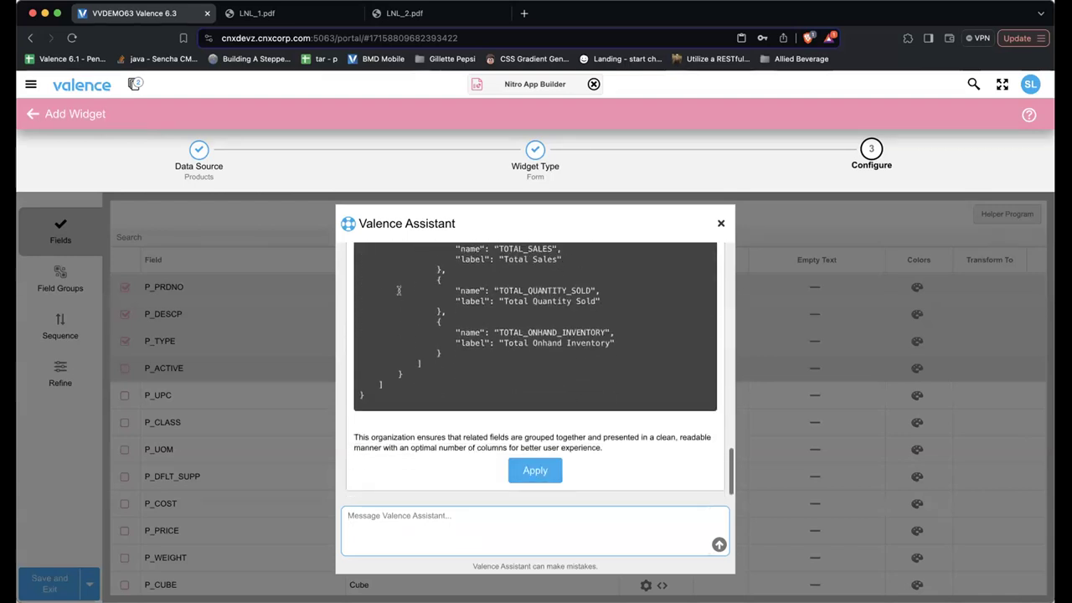
pyautogui.click(535, 472)
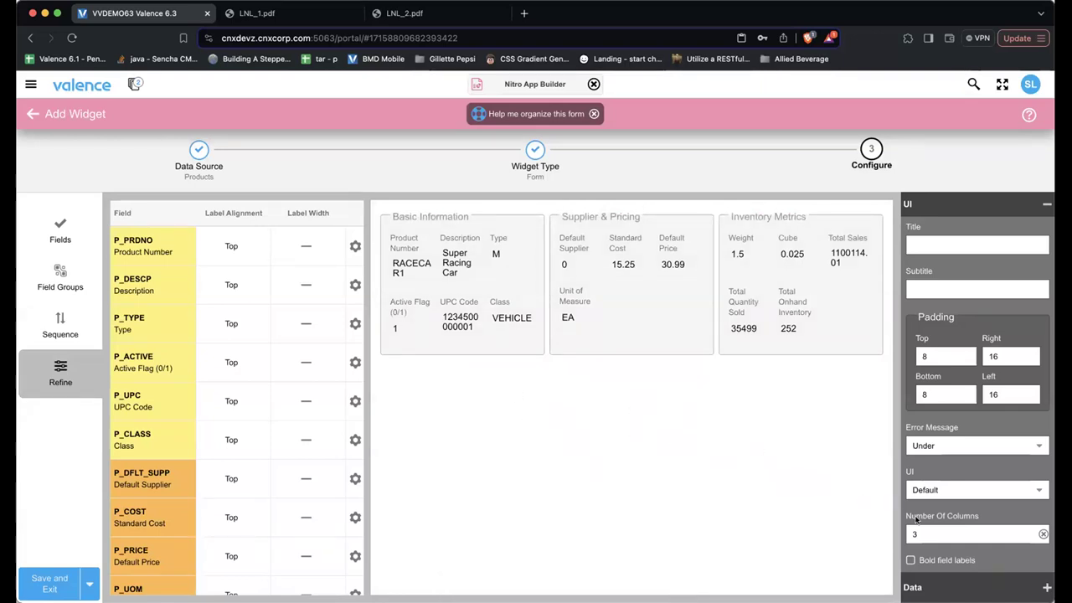
# Set the form's number of columns to 1 and enable Non-Editable Field Background.
pyautogui.click(925, 529)
pyautogui.press('BackSpace')
pyautogui.write('1')
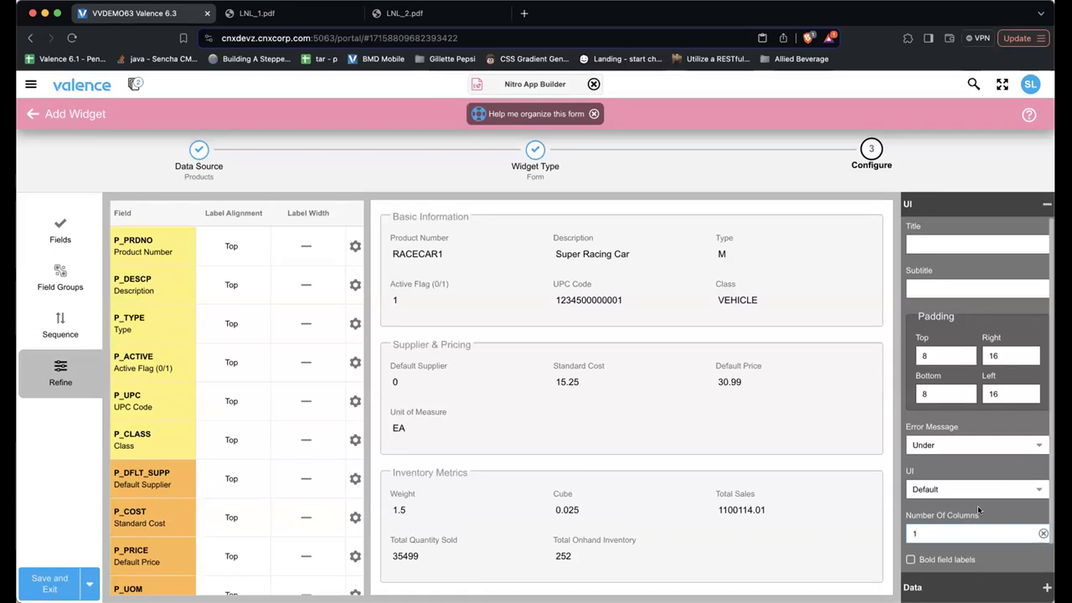
pyautogui.scroll(-1, 977, 505)
pyautogui.click(910, 556)
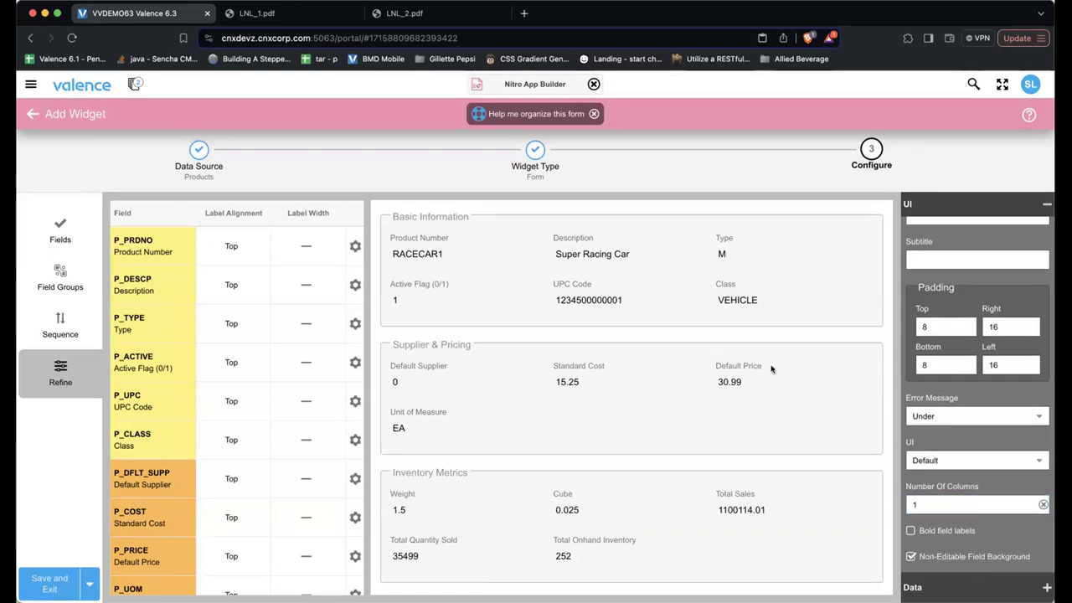
# Format the P_COST field with the $1,000.34 money format.
pyautogui.click(39, 242)
pyautogui.scroll(-1, 321, 458)
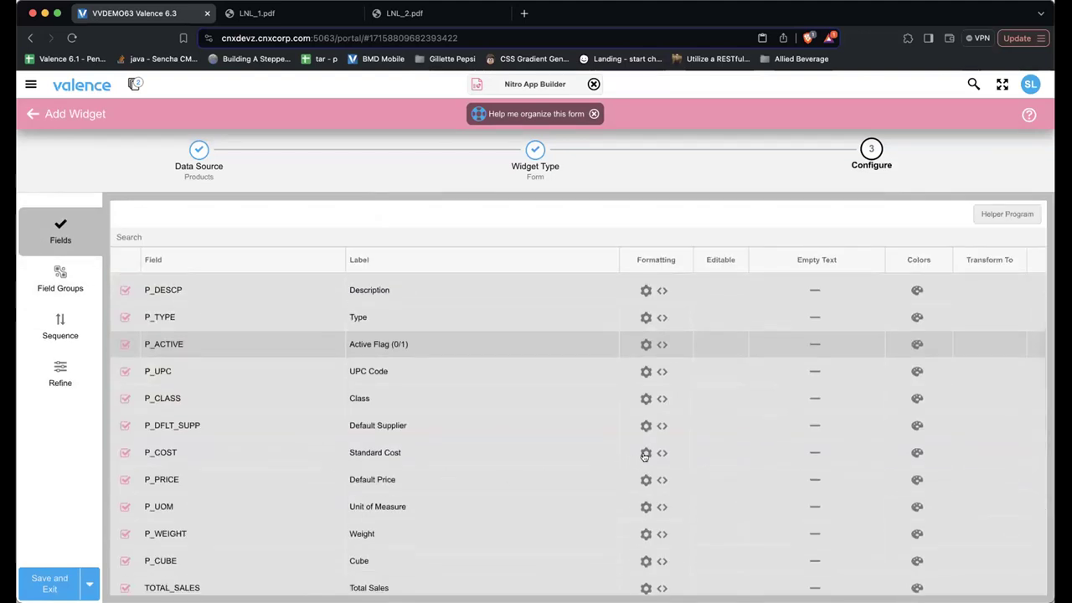
pyautogui.click(645, 453)
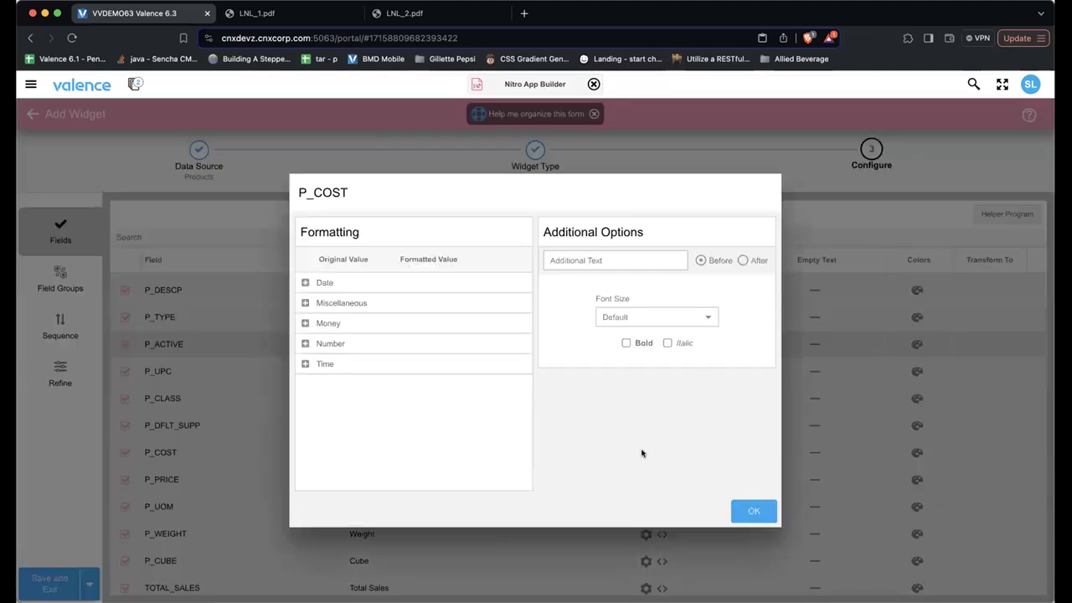
pyautogui.click(305, 323)
pyautogui.click(304, 347)
pyautogui.click(753, 513)
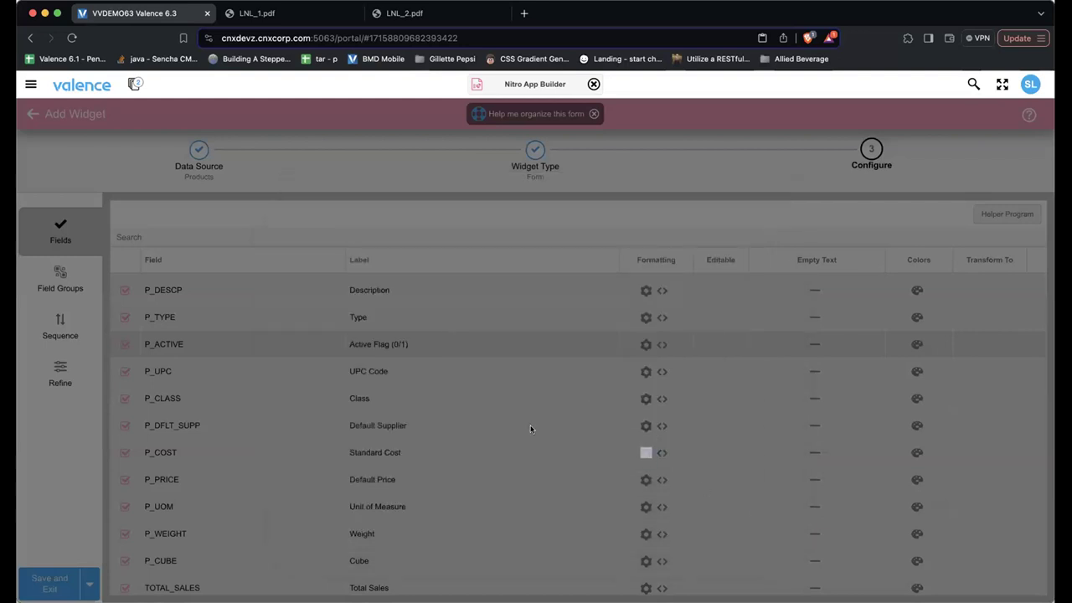
# Apply the $1,000.34 money format to the P_PRICE field.
pyautogui.click(644, 480)
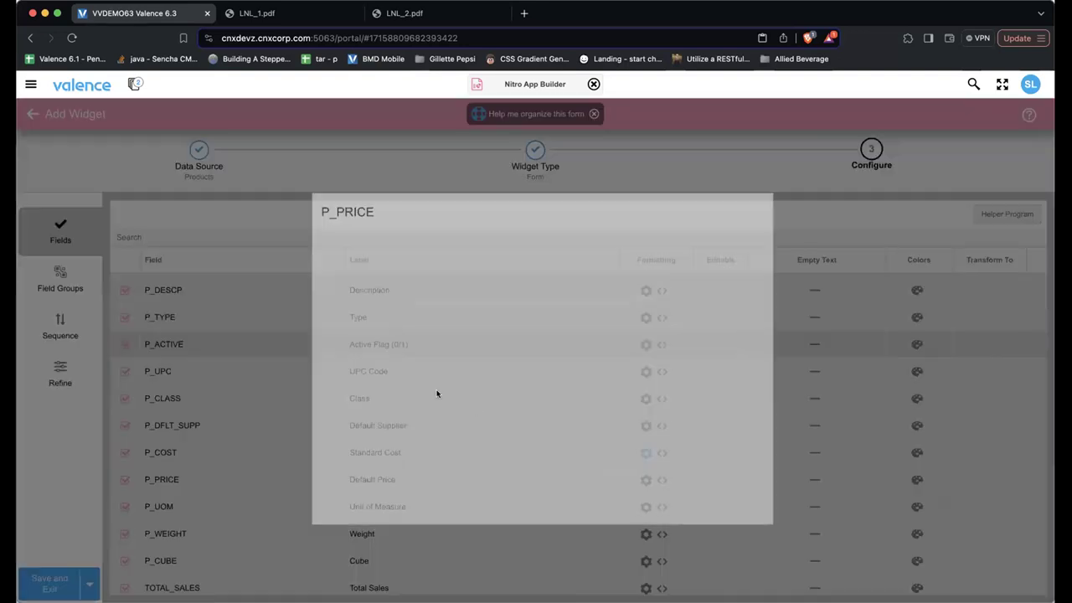
pyautogui.click(304, 323)
pyautogui.click(304, 346)
pyautogui.click(752, 512)
# Give the TOTAL_SALES field the $1,000.34 money format.
pyautogui.scroll(-2, 597, 567)
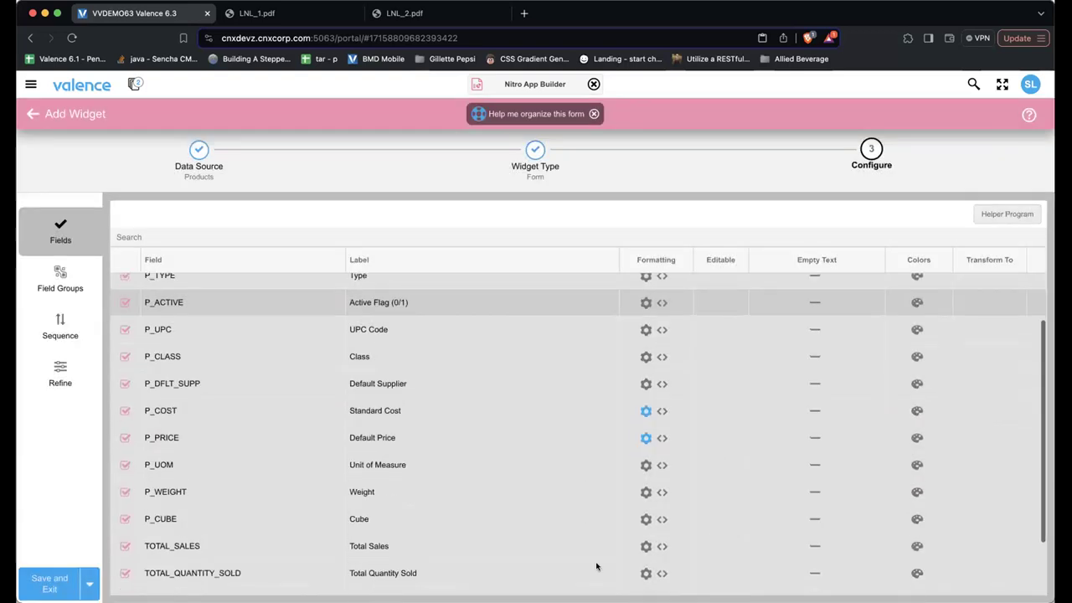
pyautogui.click(645, 546)
pyautogui.click(304, 323)
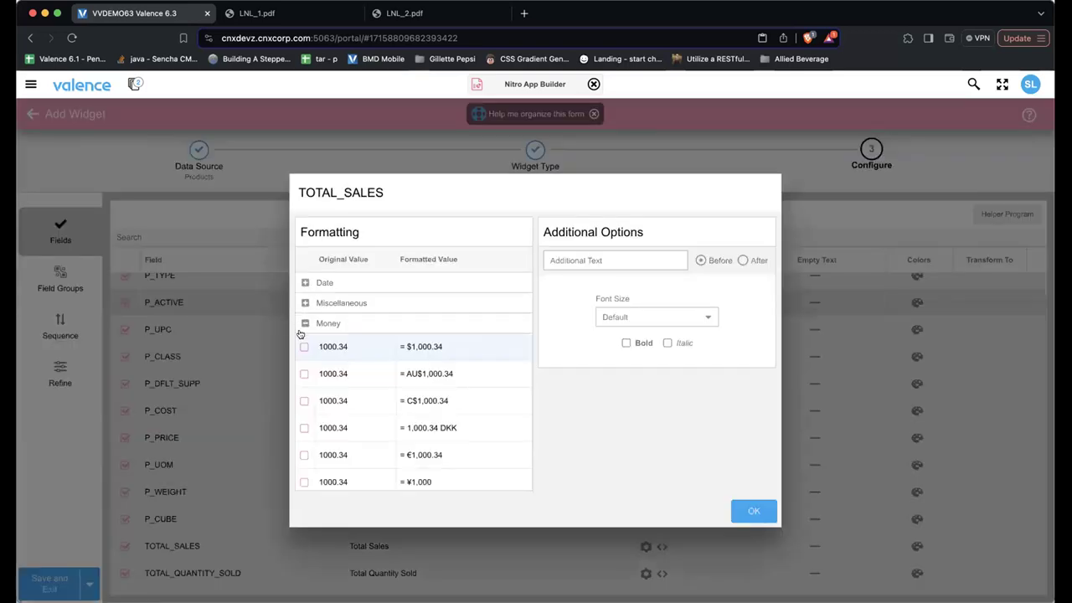
pyautogui.click(304, 347)
pyautogui.click(755, 509)
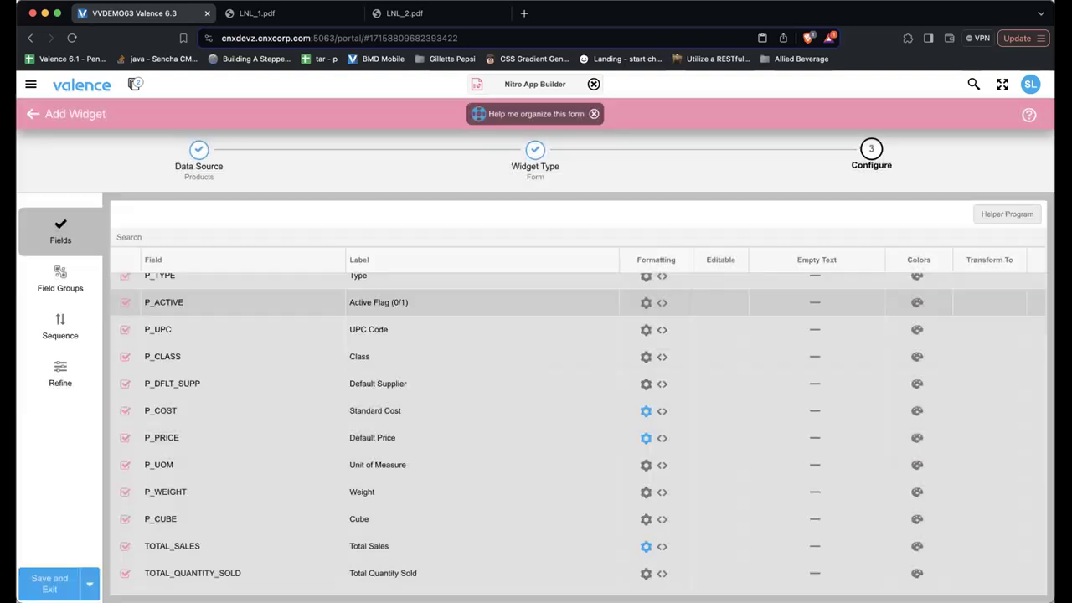
# Check the form in the Refine view and save the widget as Product Form.
pyautogui.click(38, 372)
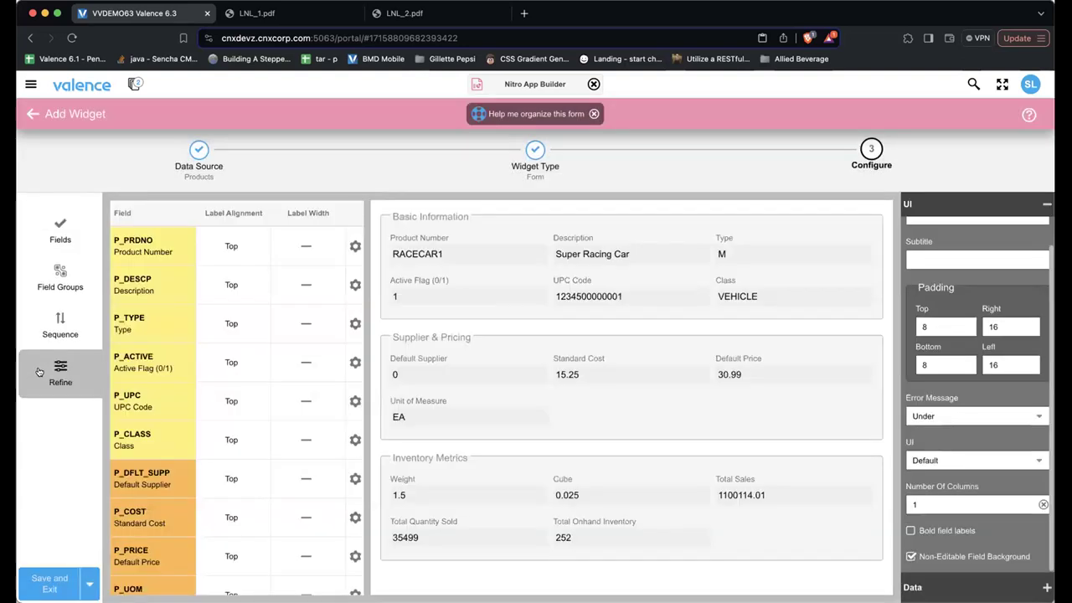
pyautogui.click(51, 579)
pyautogui.click(51, 579)
pyautogui.write('Product Form')
pyautogui.press('Return')
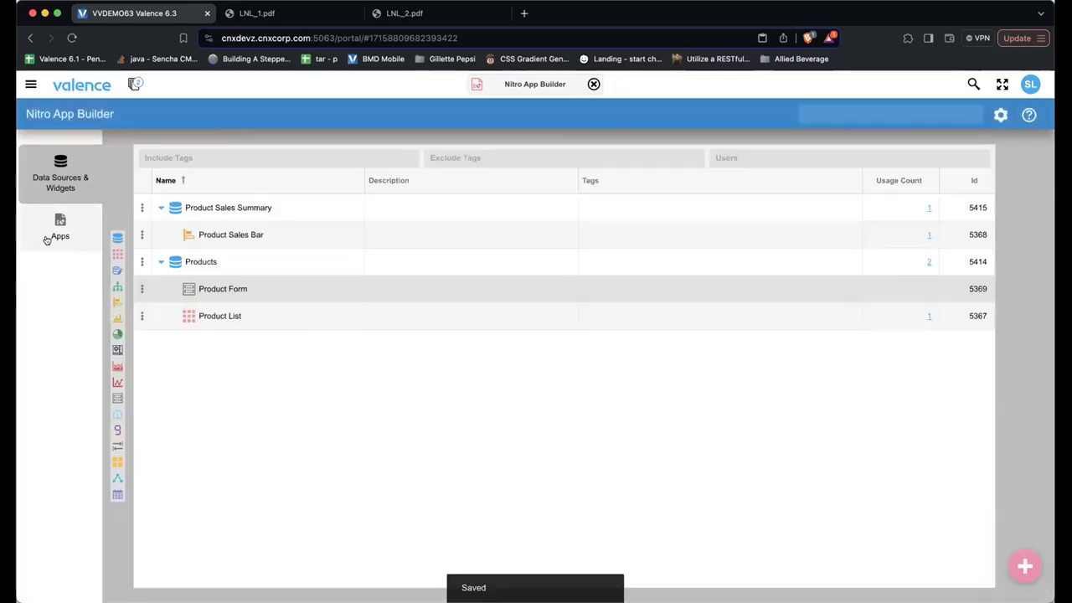
# Open the Products app for editing and add the Product Form widget as a popup.
pyautogui.click(47, 239)
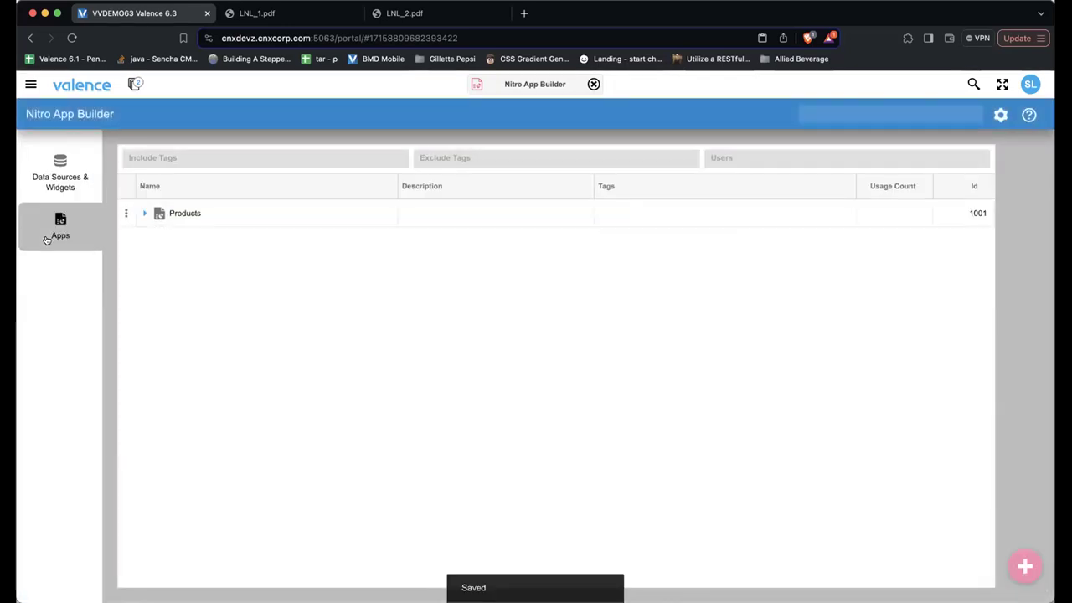
pyautogui.doubleClick(192, 213)
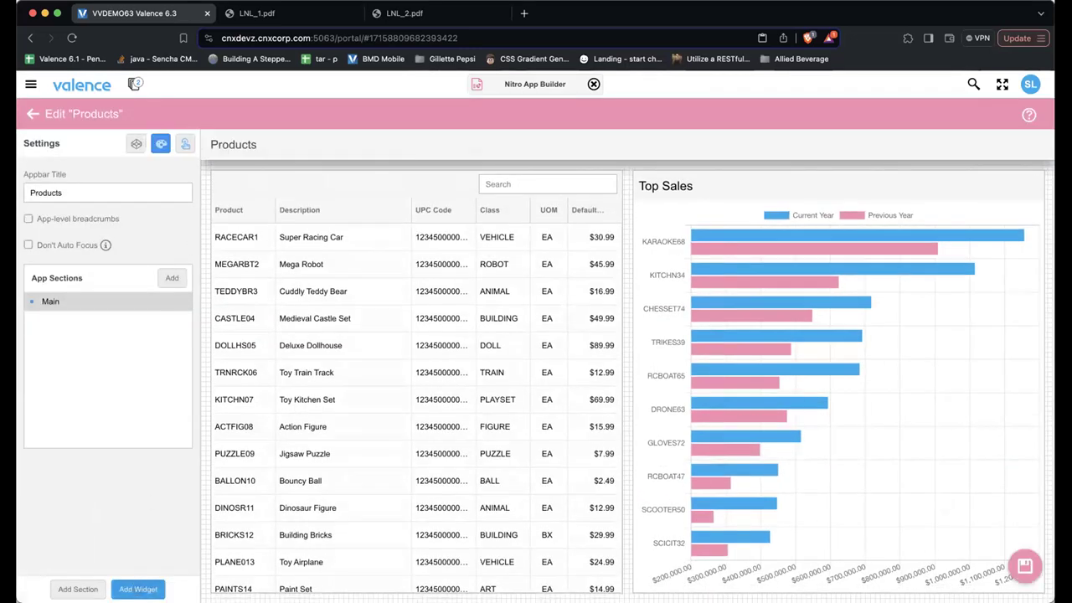
pyautogui.click(138, 589)
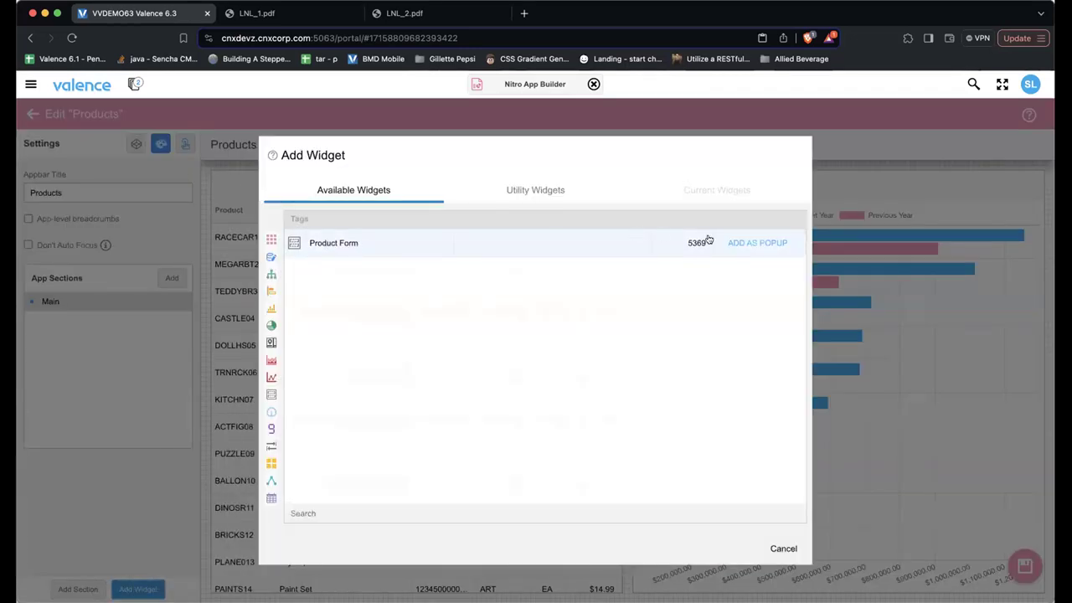
pyautogui.click(755, 244)
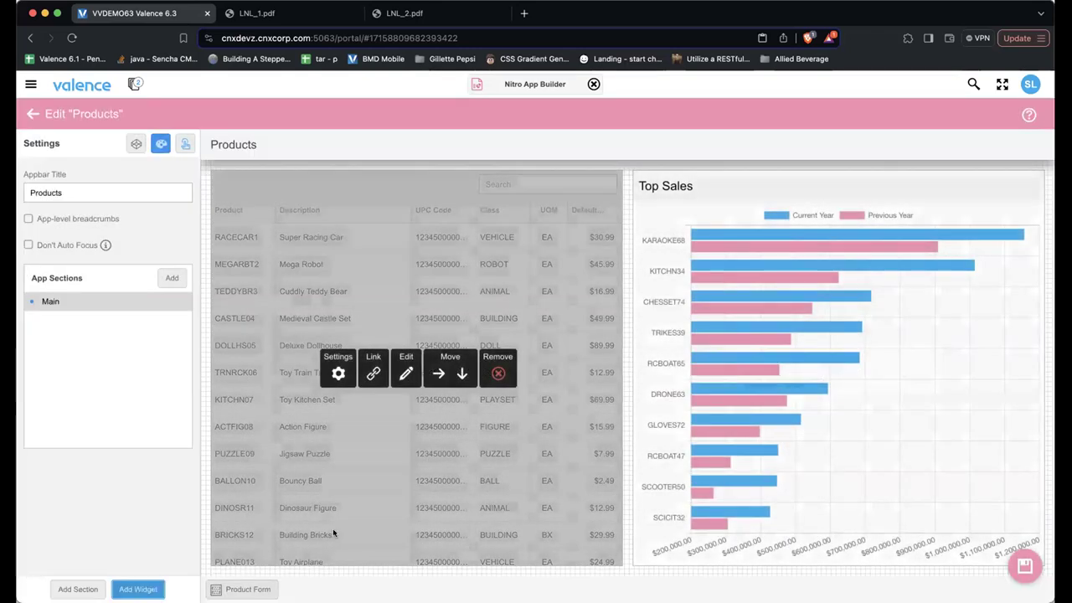
# Add a Product List row-click behavior that filters Product Form with P.PRDNO equal to P_PRDNO, and save the behaviors and the app.
pyautogui.click(184, 144)
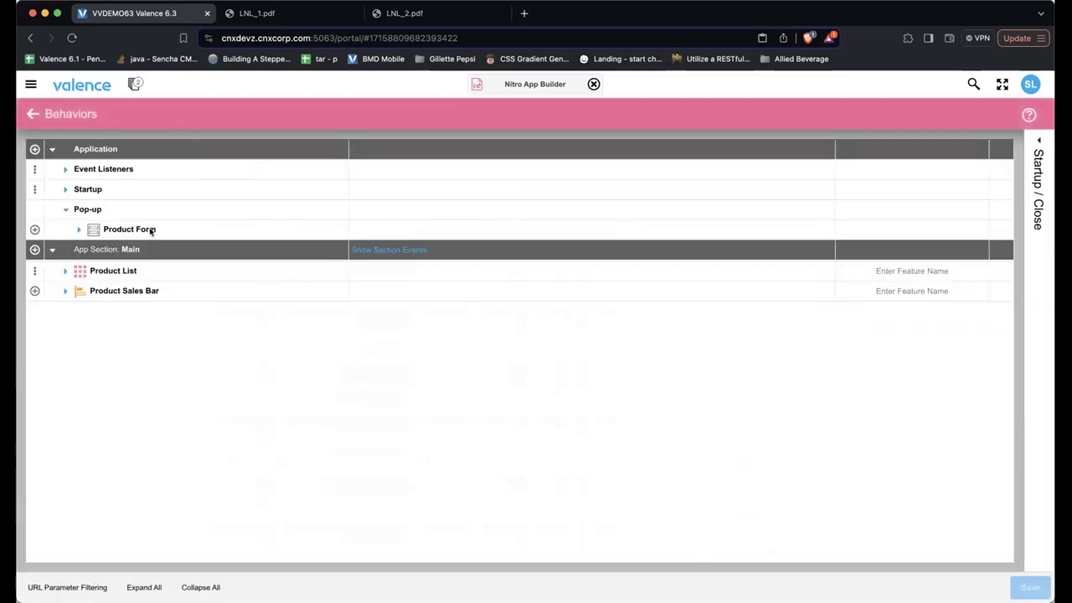
pyautogui.click(65, 270)
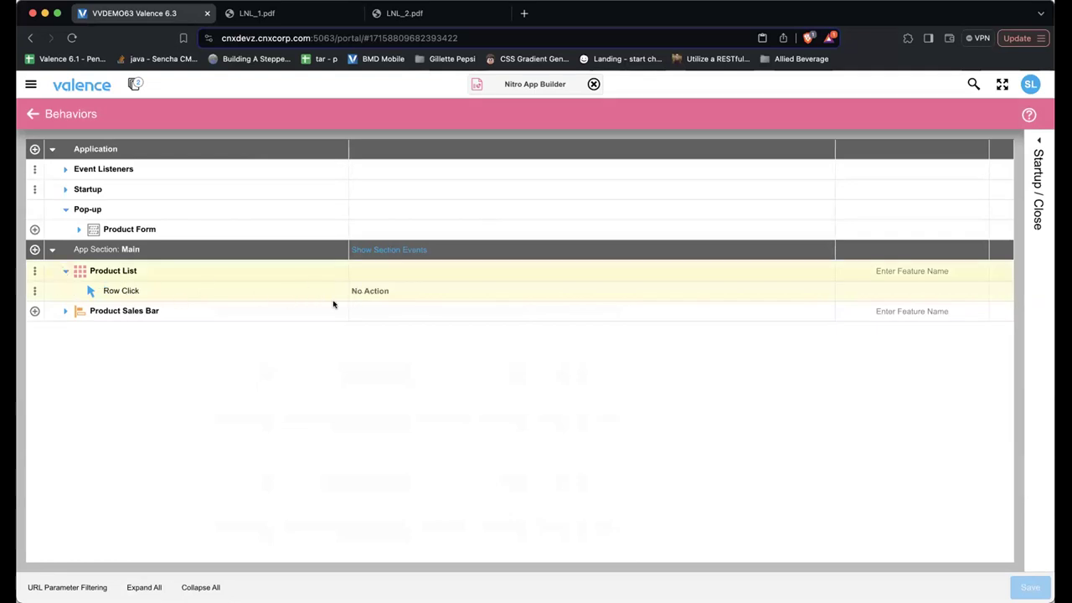
pyautogui.click(34, 290)
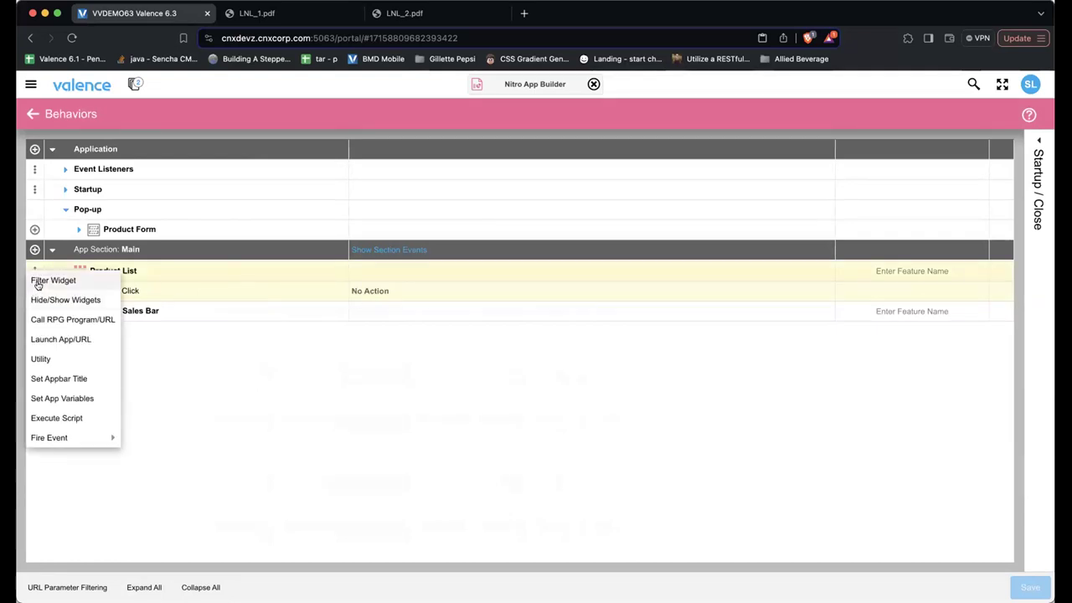
pyautogui.click(36, 281)
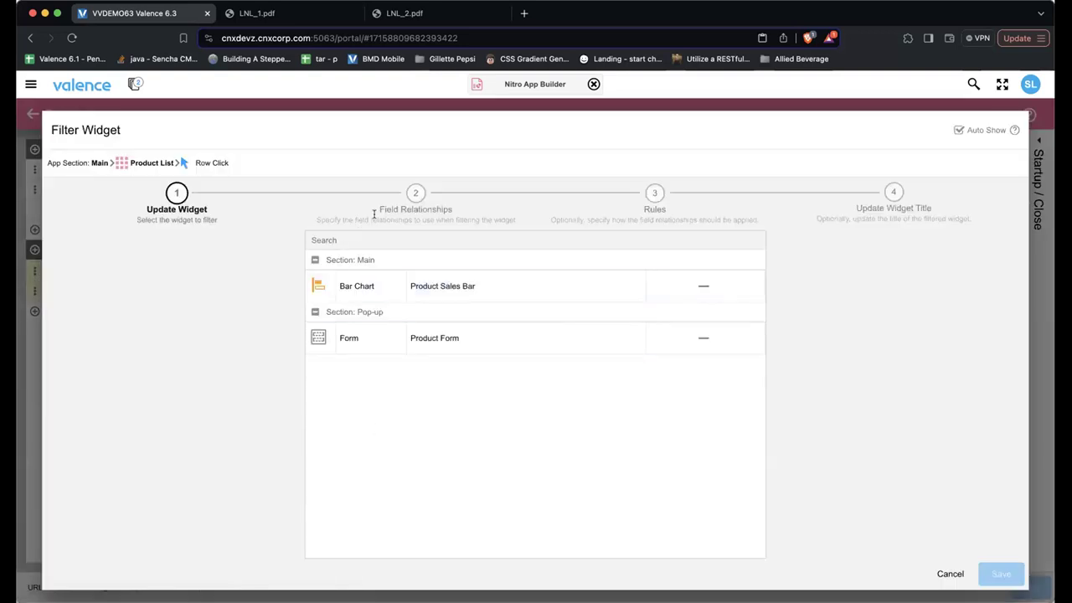
pyautogui.click(375, 345)
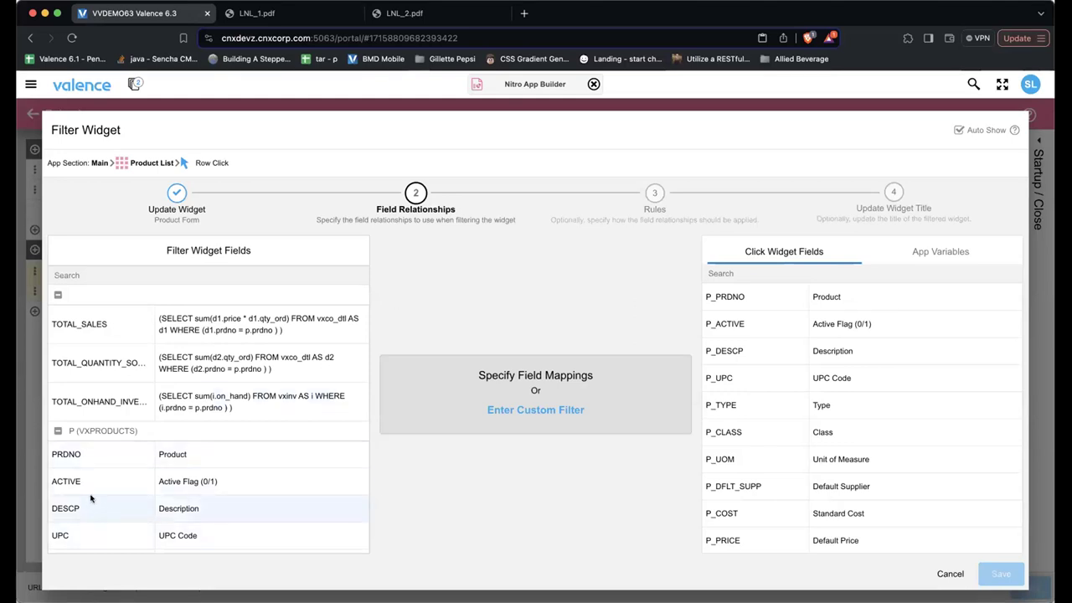
pyautogui.click(68, 457)
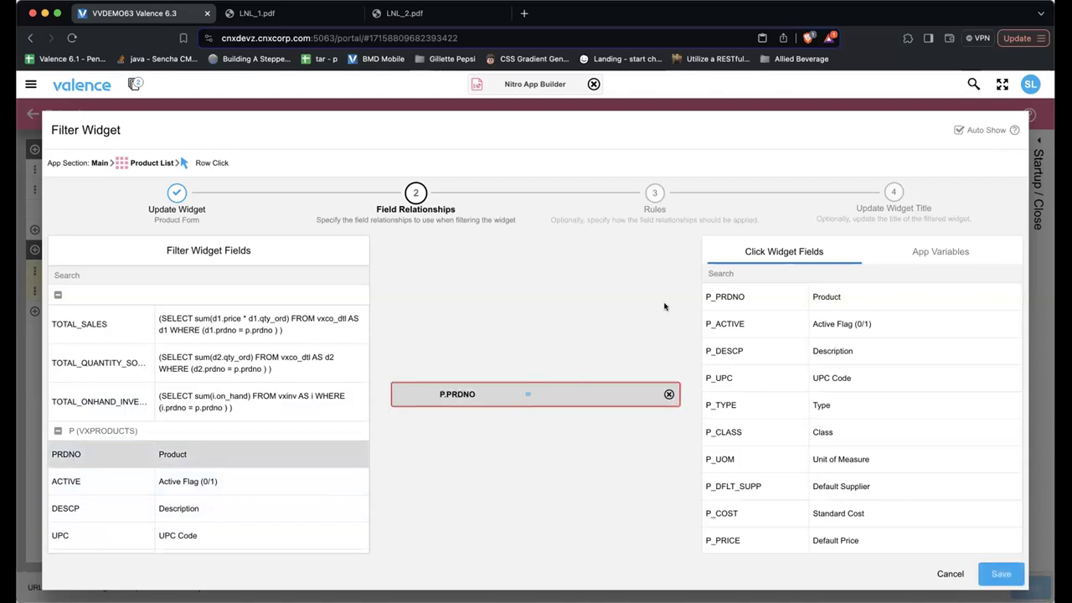
pyautogui.click(720, 302)
pyautogui.click(999, 573)
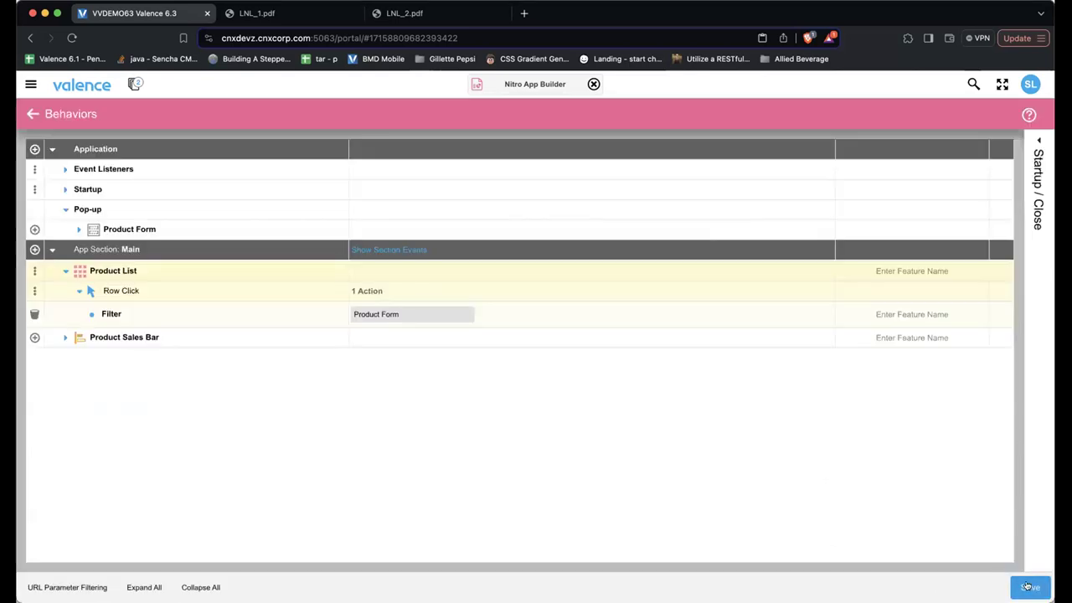
pyautogui.click(1026, 584)
pyautogui.click(1023, 566)
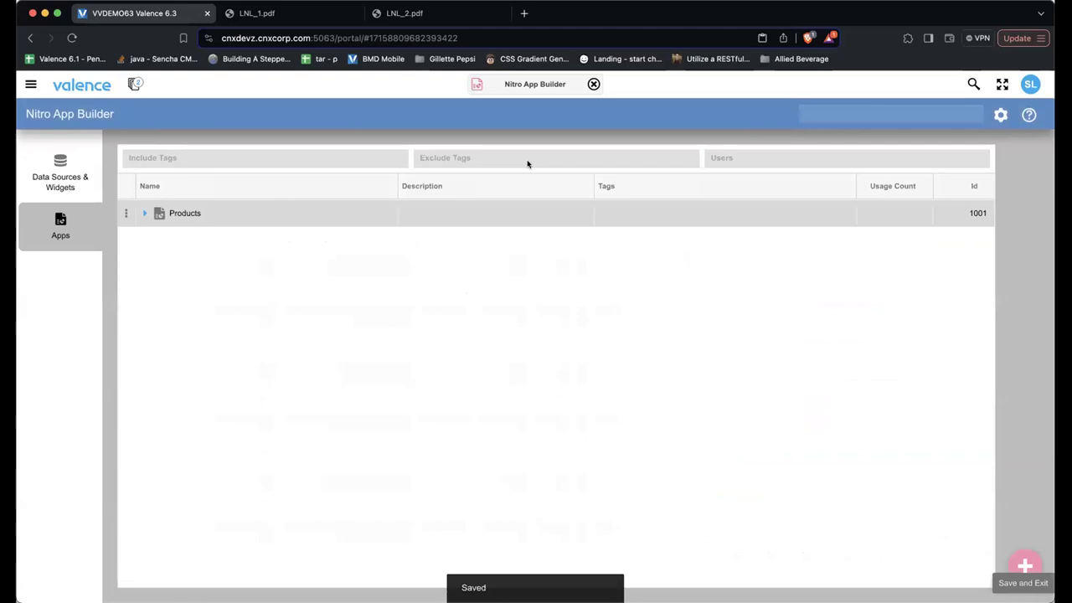
# Reload the running Products app and test the product form popup on the RACECAR1 row.
pyautogui.click(474, 88)
pyautogui.click(473, 105)
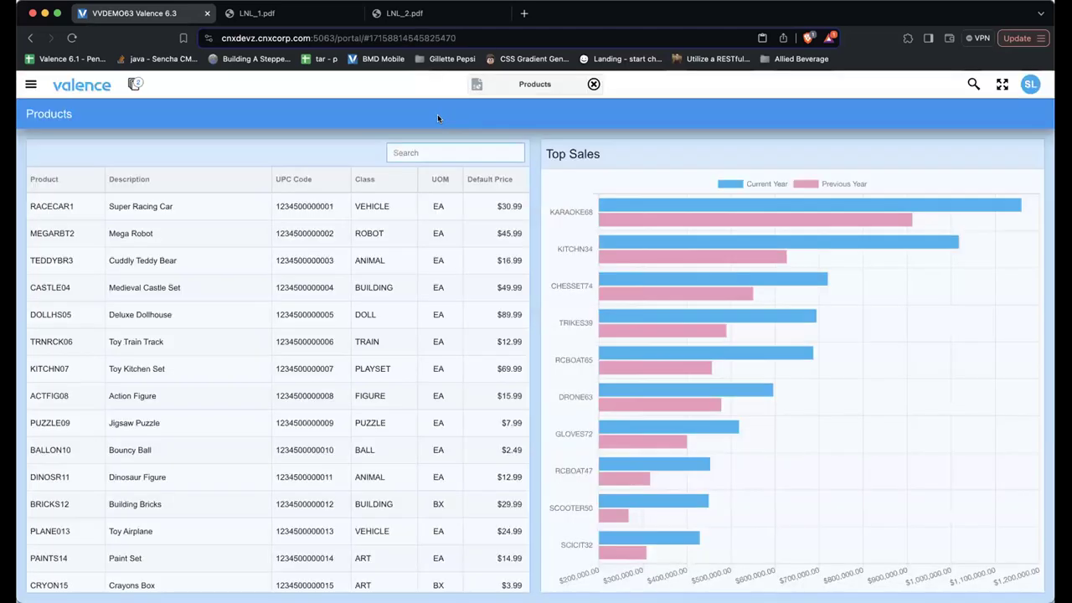
pyautogui.rightClick(437, 114)
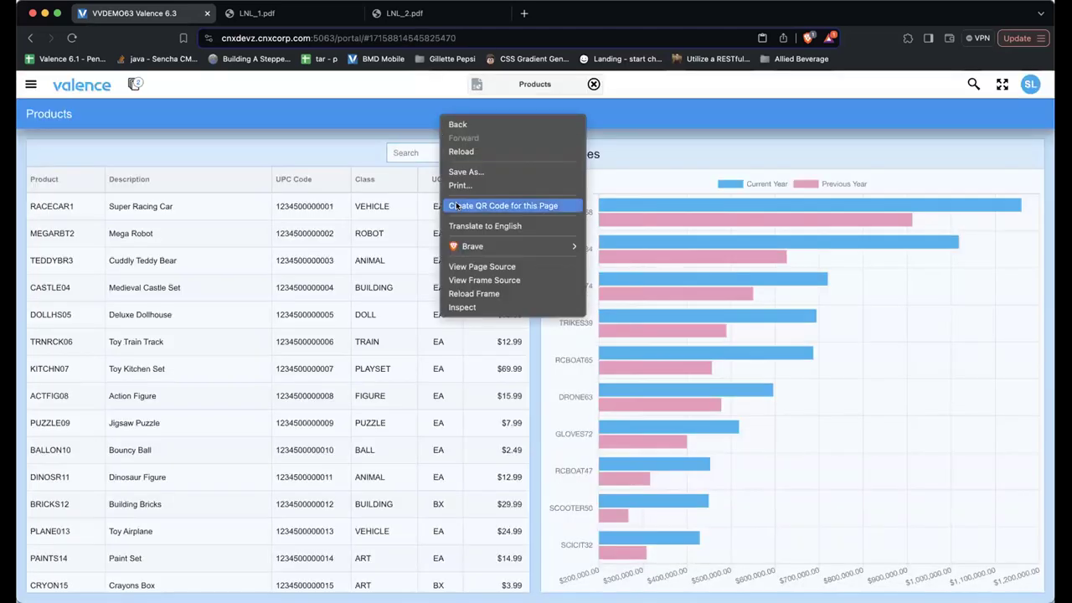
pyautogui.click(466, 293)
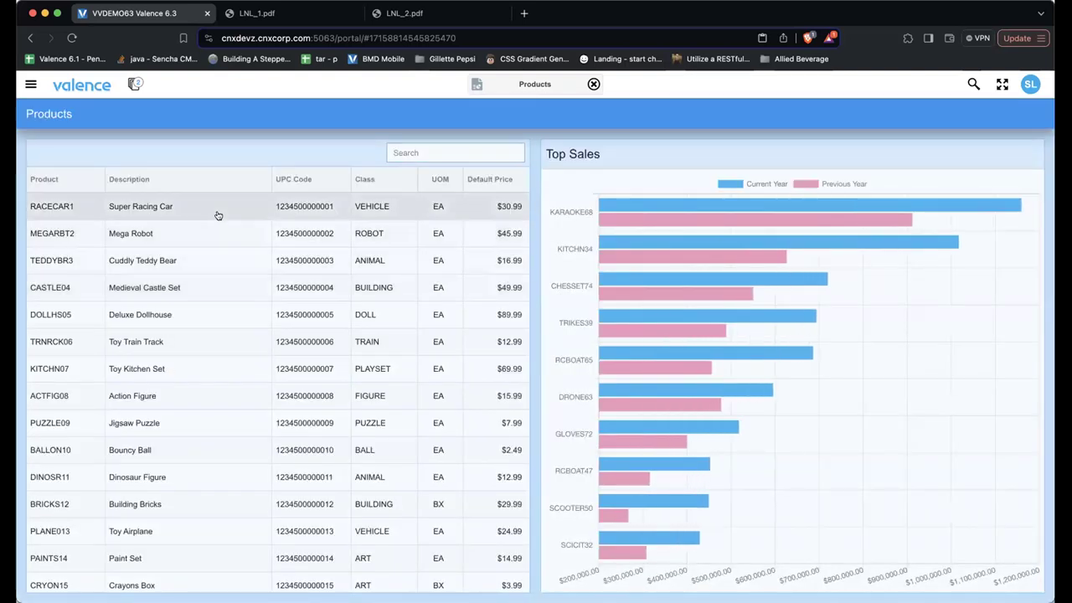
pyautogui.doubleClick(217, 215)
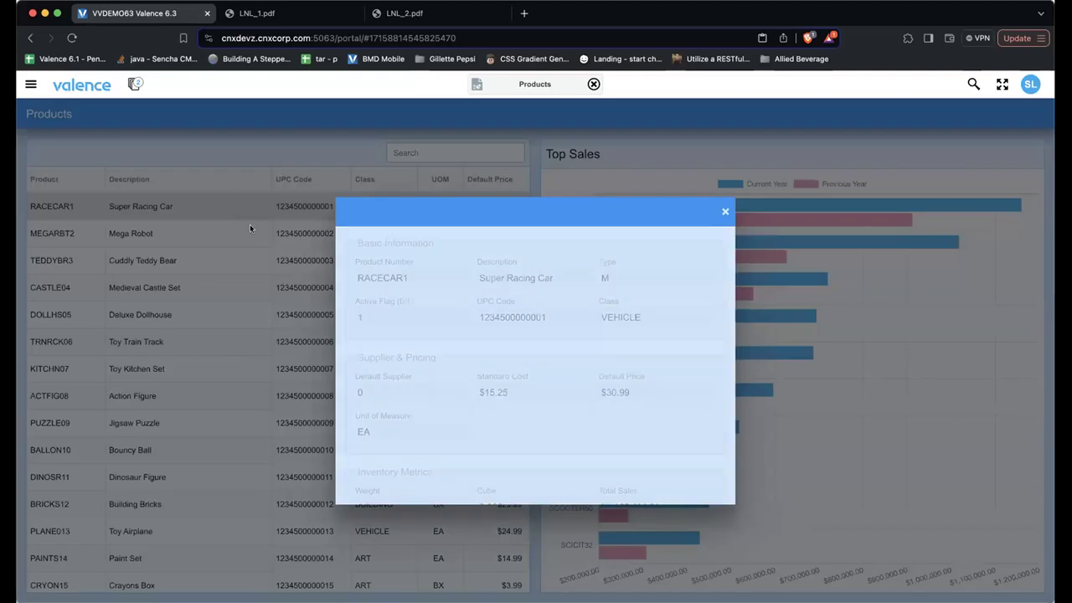
pyautogui.click(723, 213)
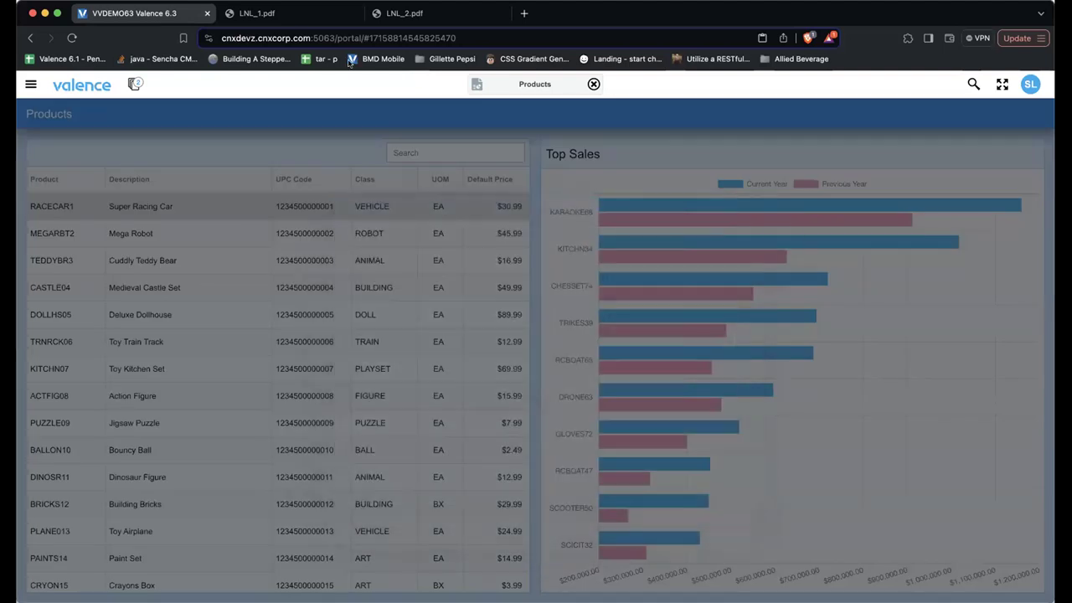
# Switch to the LNL_2.pdf mockup and compare its product list page with its product detail page.
pyautogui.click(401, 13)
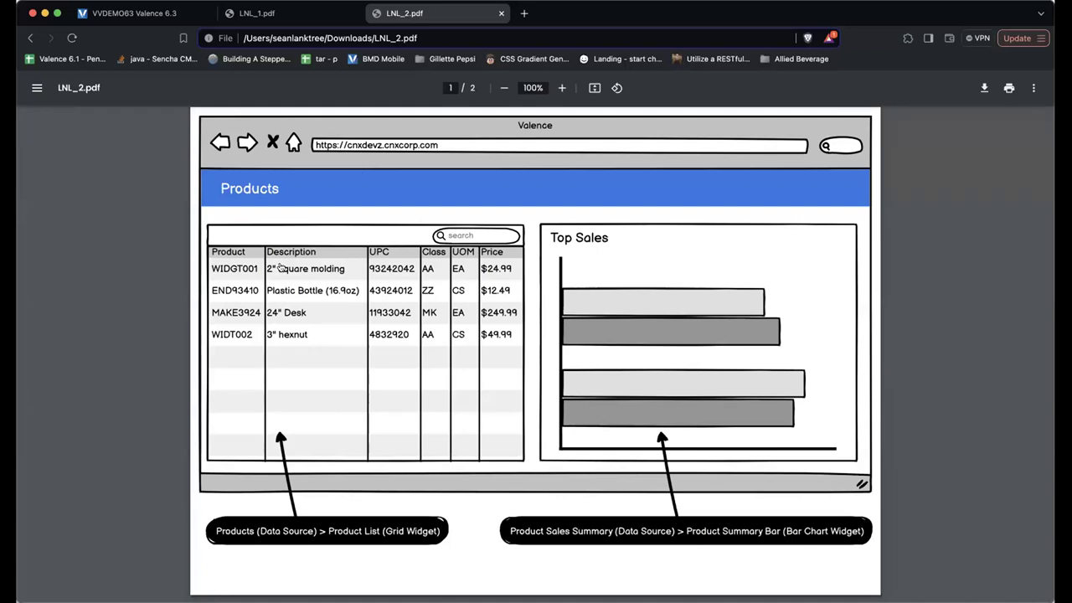
pyautogui.press('Right')
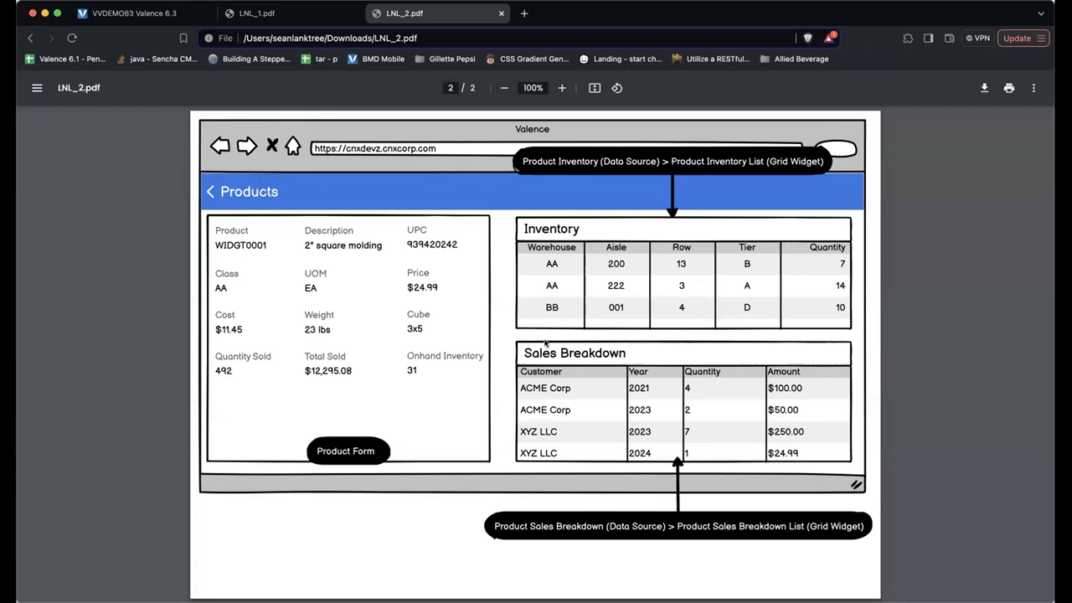
pyautogui.press('Left')
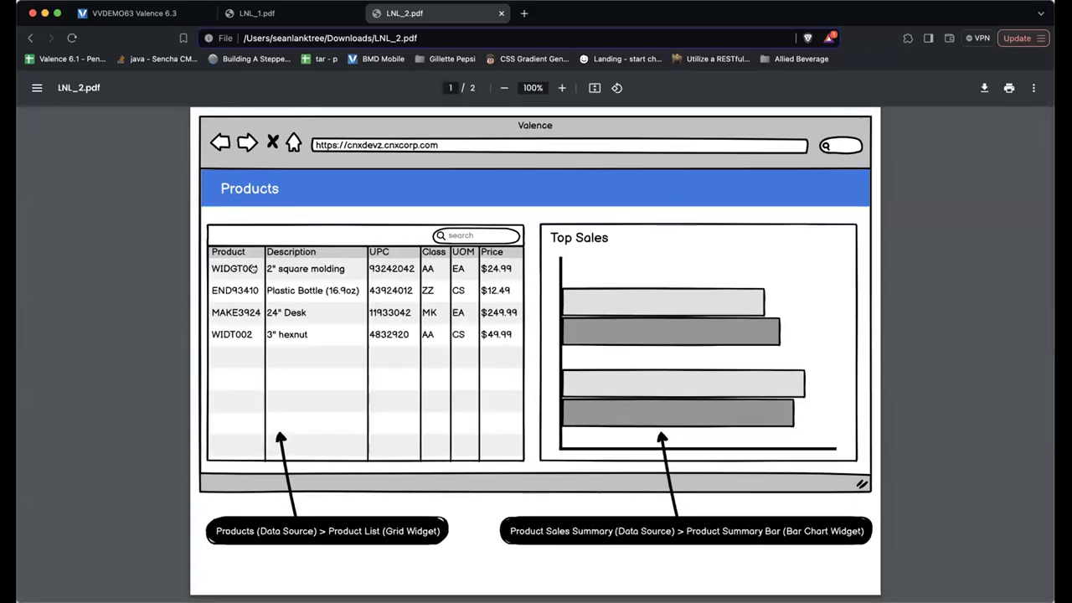
pyautogui.press('Right')
pyautogui.press('Left')
# Return to Nitro App Builder in Valence, create a data source with the SQL "select * from vxinv", and preview it.
pyautogui.click(134, 13)
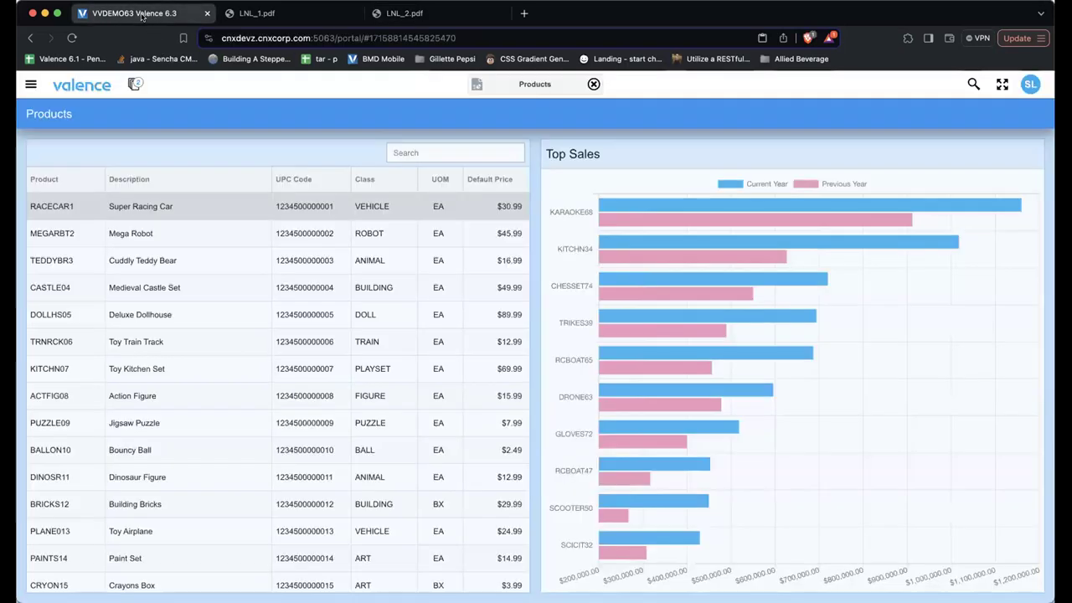
pyautogui.click(472, 87)
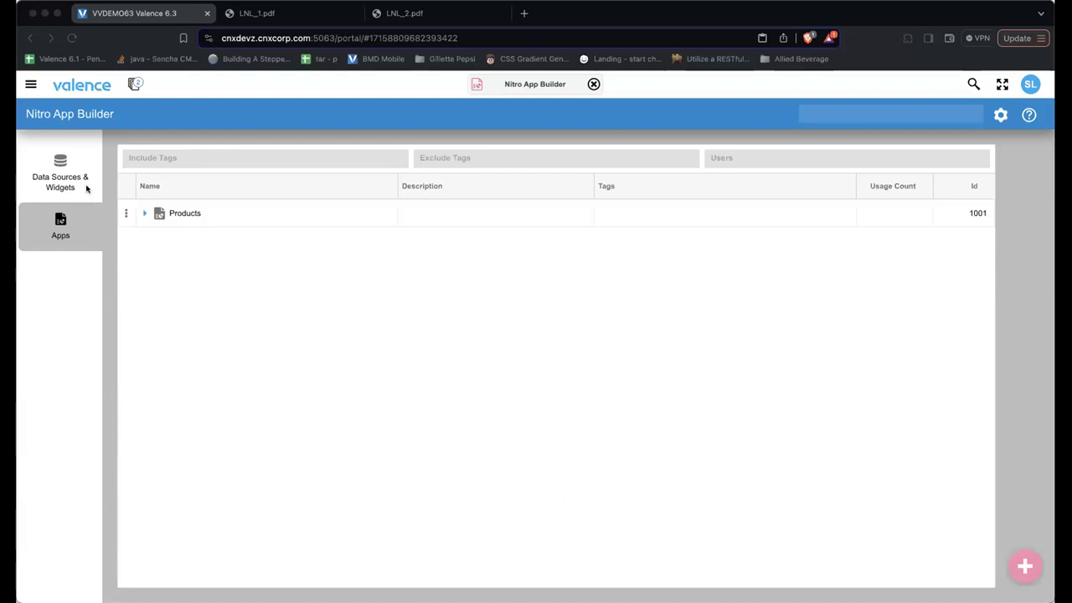
pyautogui.click(60, 168)
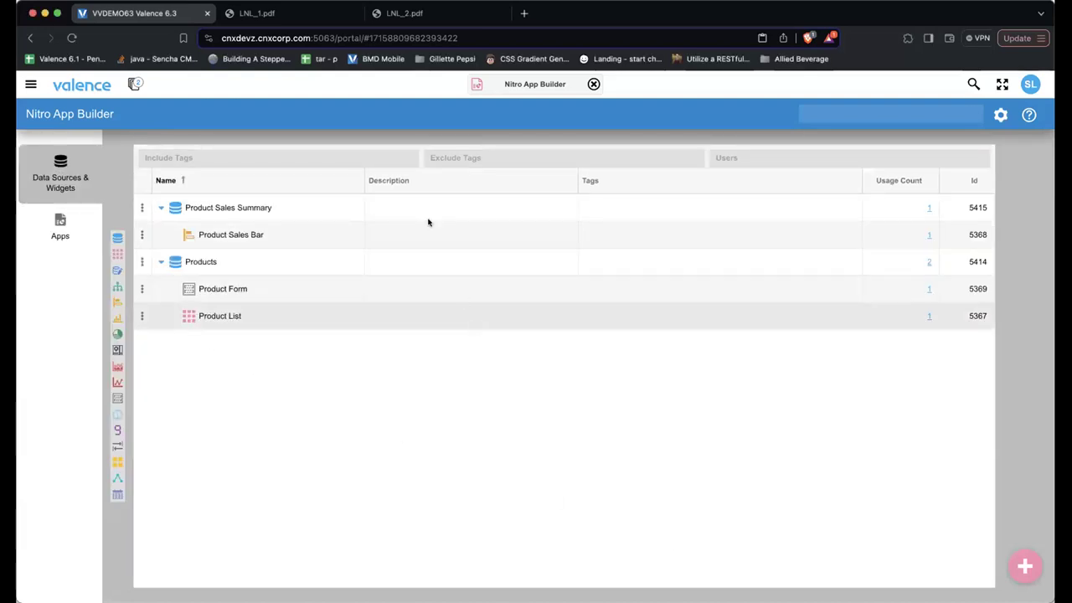
pyautogui.click(1024, 561)
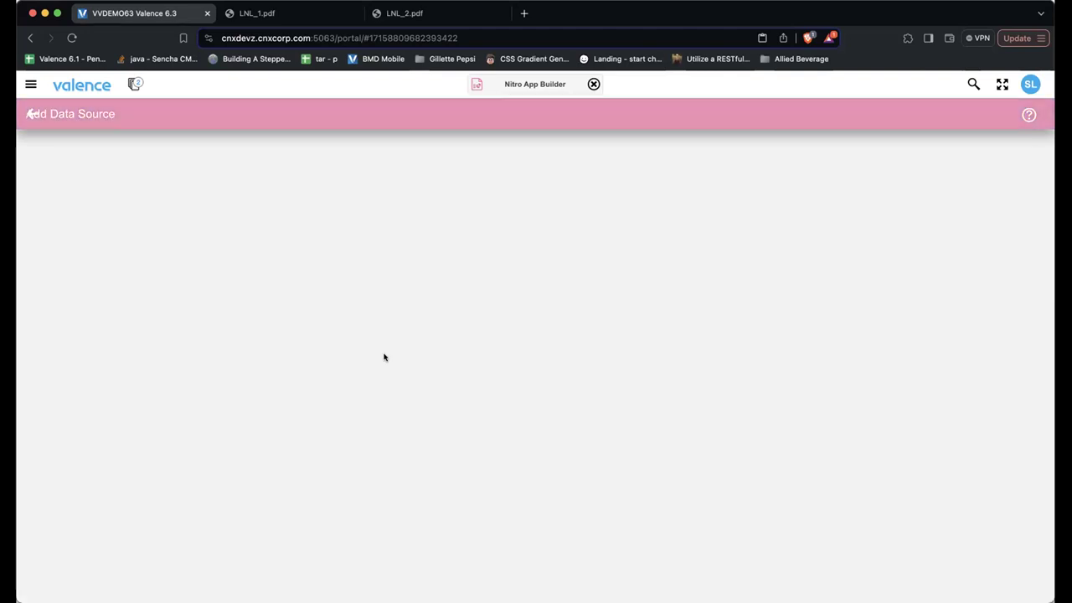
pyautogui.write('select ')
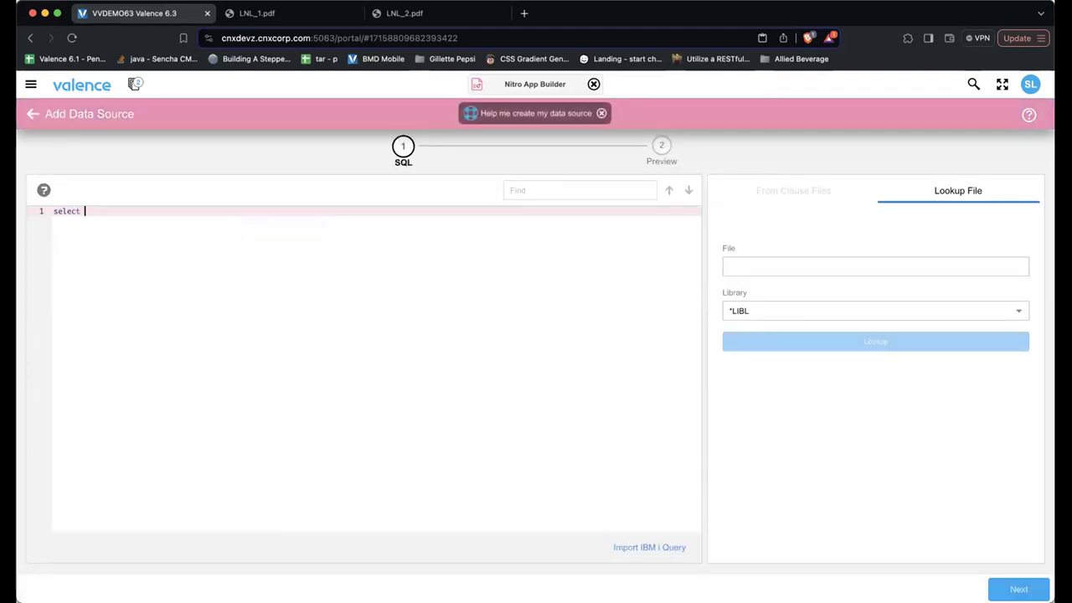
pyautogui.write('* from vxinv')
pyautogui.click(661, 145)
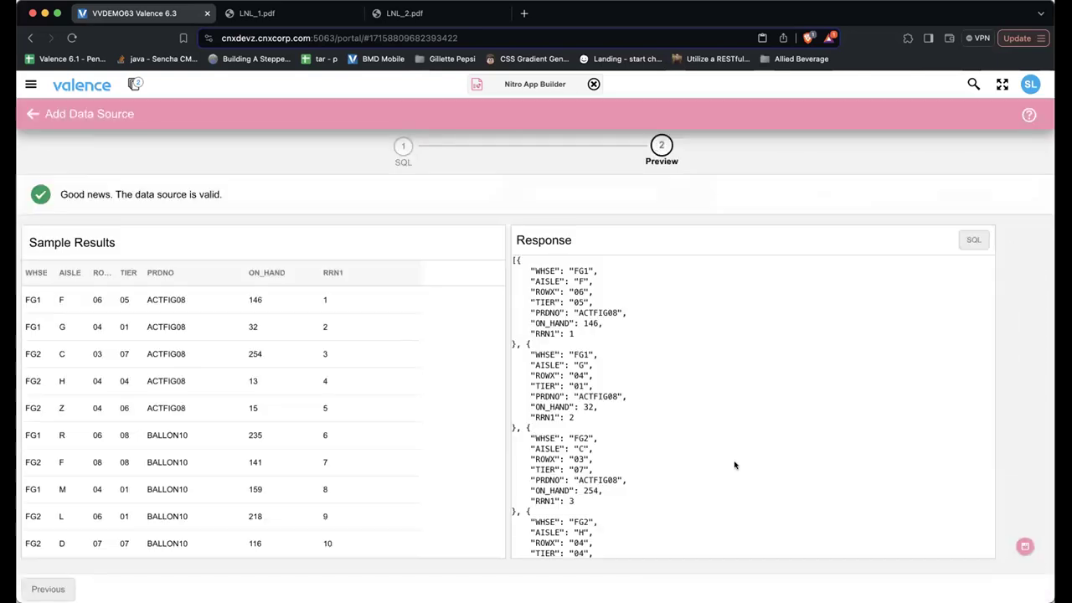
# Save the new data source as Product Inventory.
pyautogui.click(1017, 541)
pyautogui.write('Product Inventory')
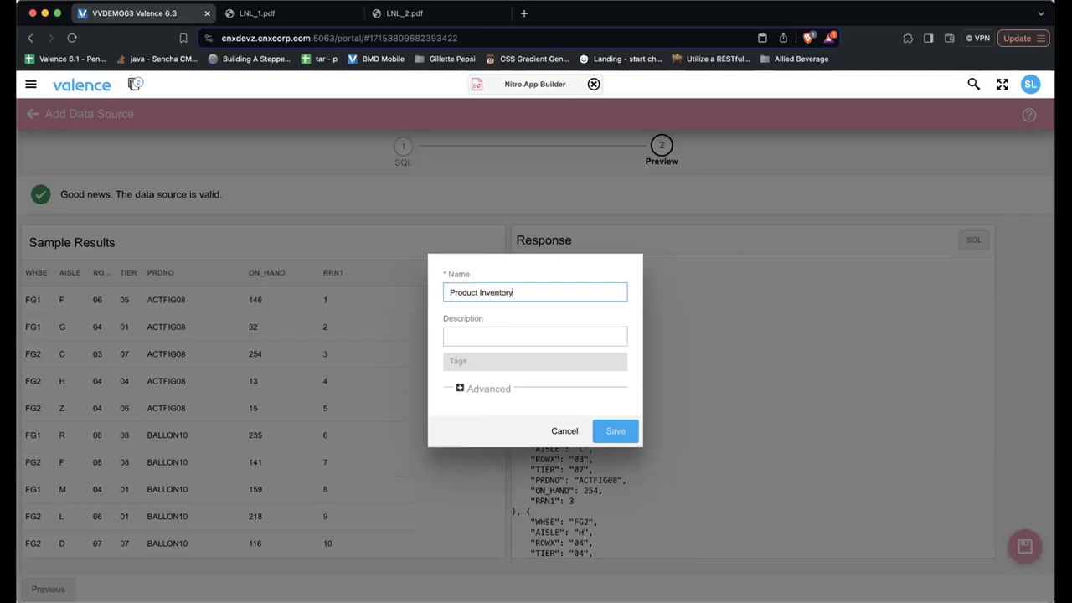
pyautogui.press('Return')
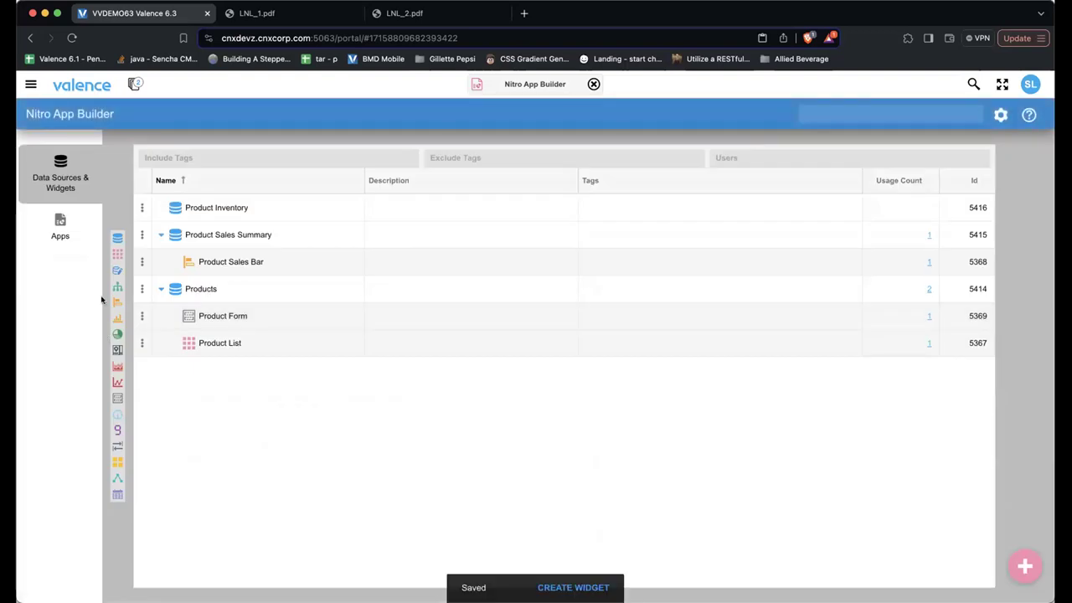
# Create a grid widget from the Product Inventory data source and include the WHSE, AISLE, ROWX, TIER and ON_HAND columns.
pyautogui.click(141, 207)
pyautogui.moveTo(159, 251)
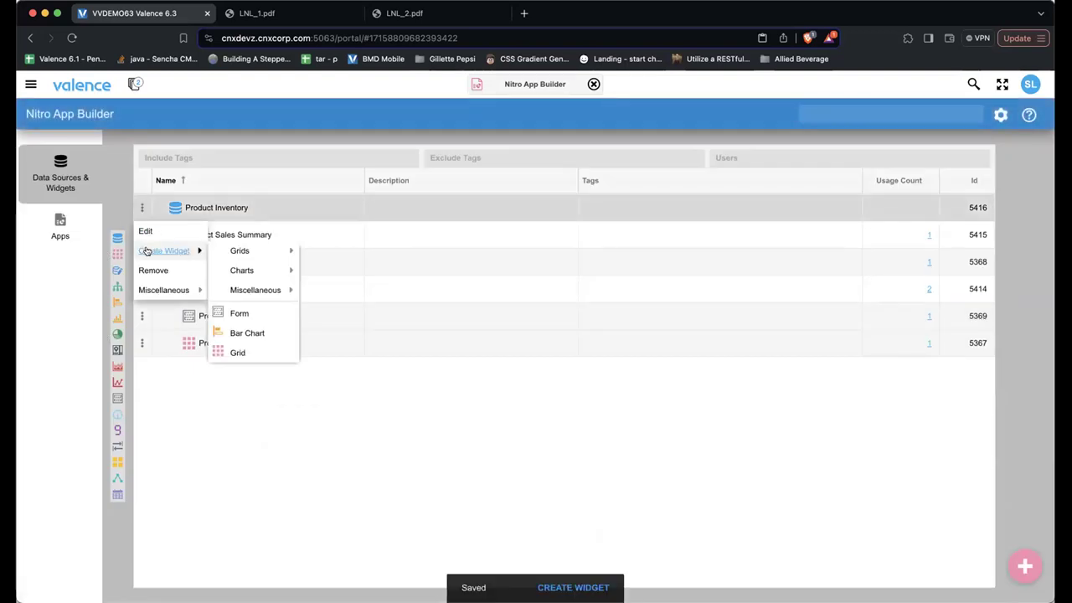
pyautogui.moveTo(235, 250)
pyautogui.click(314, 249)
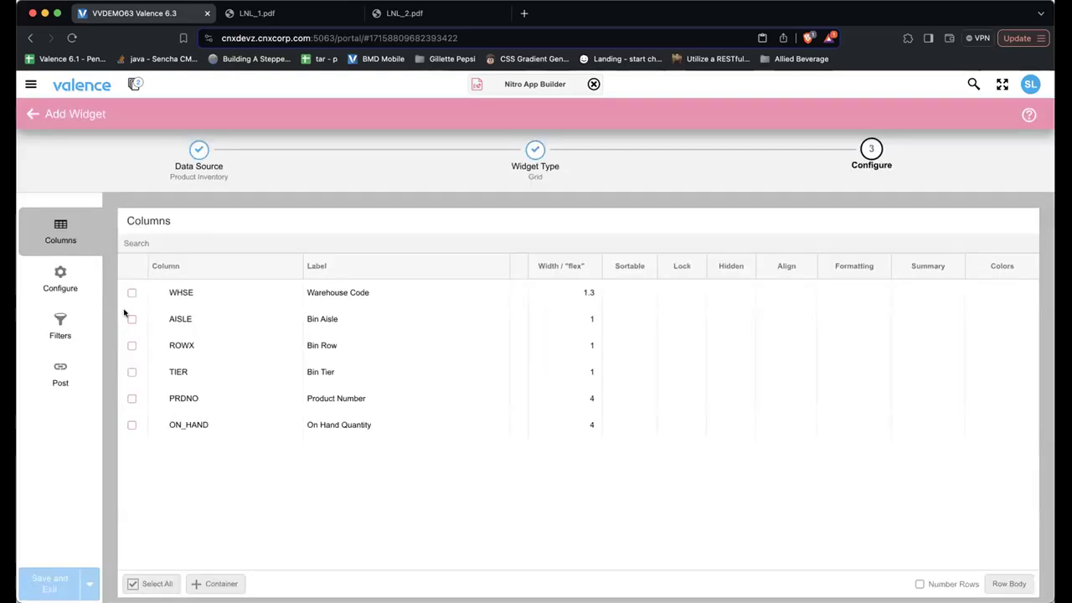
pyautogui.click(131, 292)
pyautogui.click(131, 319)
pyautogui.click(131, 346)
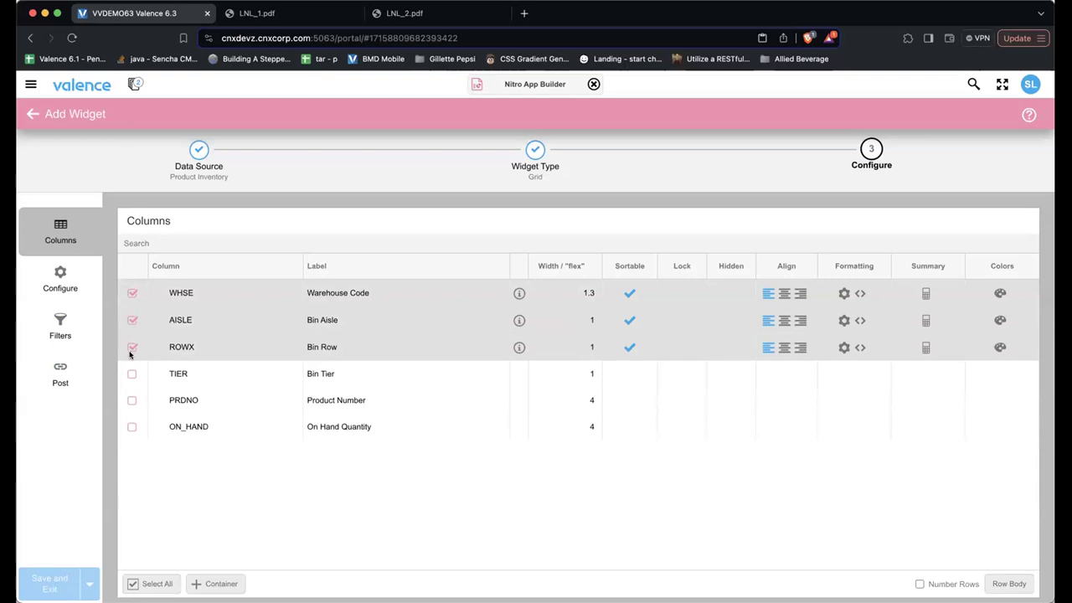
pyautogui.click(131, 373)
pyautogui.click(131, 427)
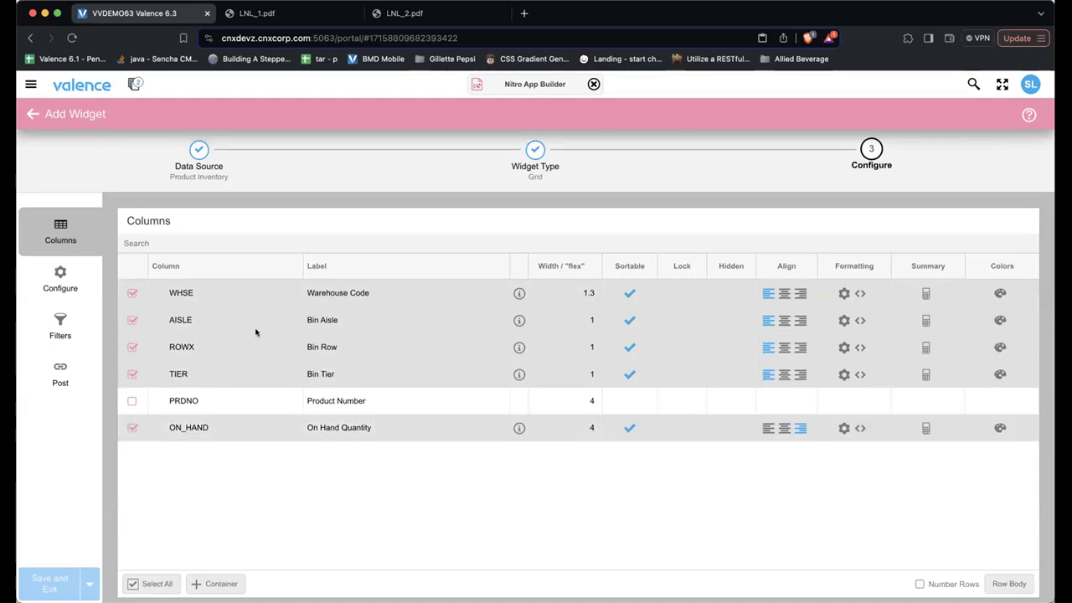
# Label the WHSE, AISLE, ROWX and TIER columns as Whs, Aisle, Row and Tier.
pyautogui.click(324, 290)
pyautogui.write('W')
pyautogui.press('Return')
pyautogui.click(320, 320)
pyautogui.write('Aisle')
pyautogui.press('Return')
pyautogui.click(317, 346)
pyautogui.write('Row')
pyautogui.press('Return')
pyautogui.click(318, 373)
pyautogui.write('Tie')
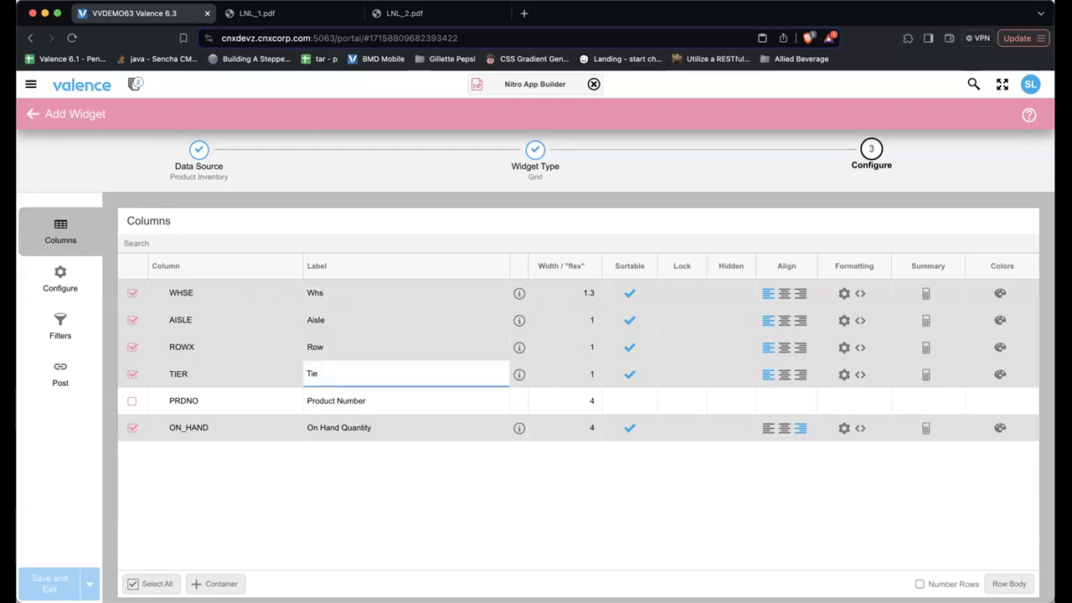
pyautogui.write('r')
pyautogui.press('Return')
# Set the width of the WHSE and ON_HAND columns to 1.
pyautogui.click(576, 288)
pyautogui.write('1')
pyautogui.press('Return')
pyautogui.click(563, 429)
pyautogui.write('1')
pyautogui.press('Return')
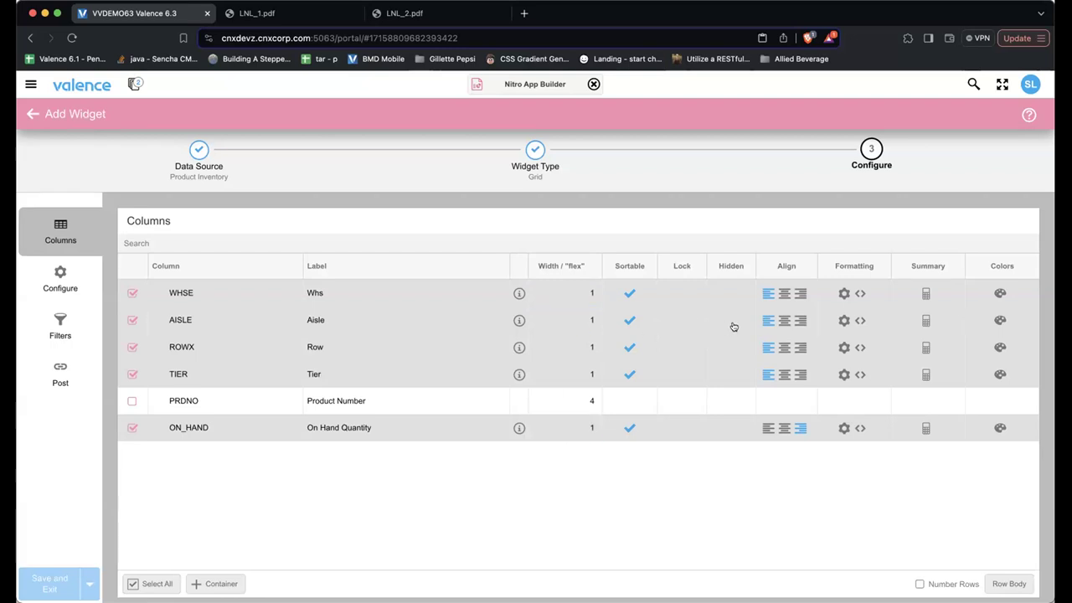
# Center-align the WHSE, AISLE, ROWX and TIER columns.
pyautogui.click(784, 293)
pyautogui.click(785, 321)
pyautogui.click(784, 347)
pyautogui.click(783, 376)
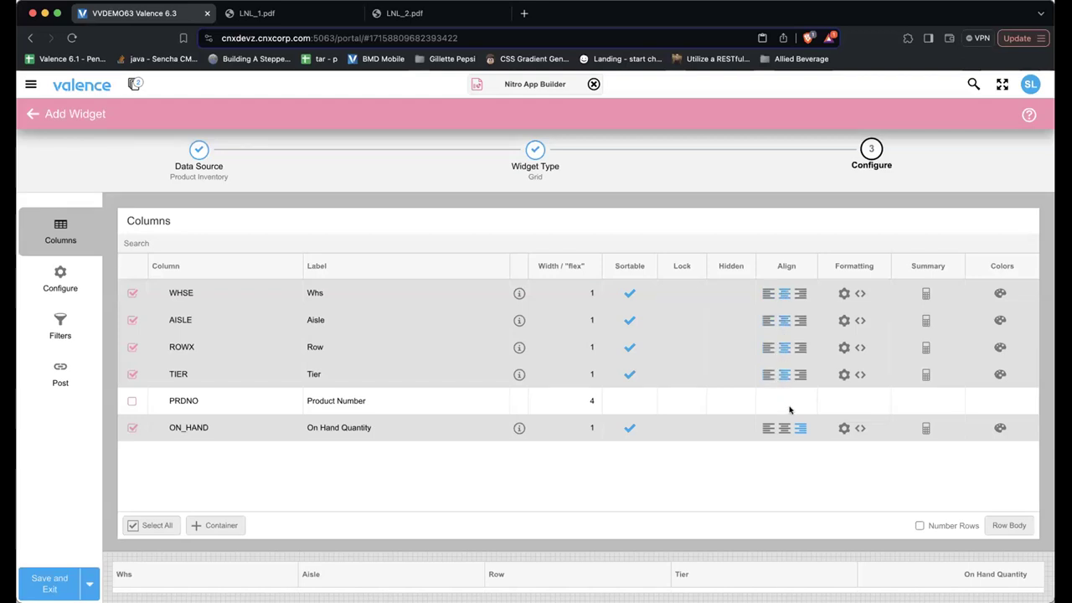
# Add a Total summary to the ON_HAND column.
pyautogui.click(925, 428)
pyautogui.click(460, 300)
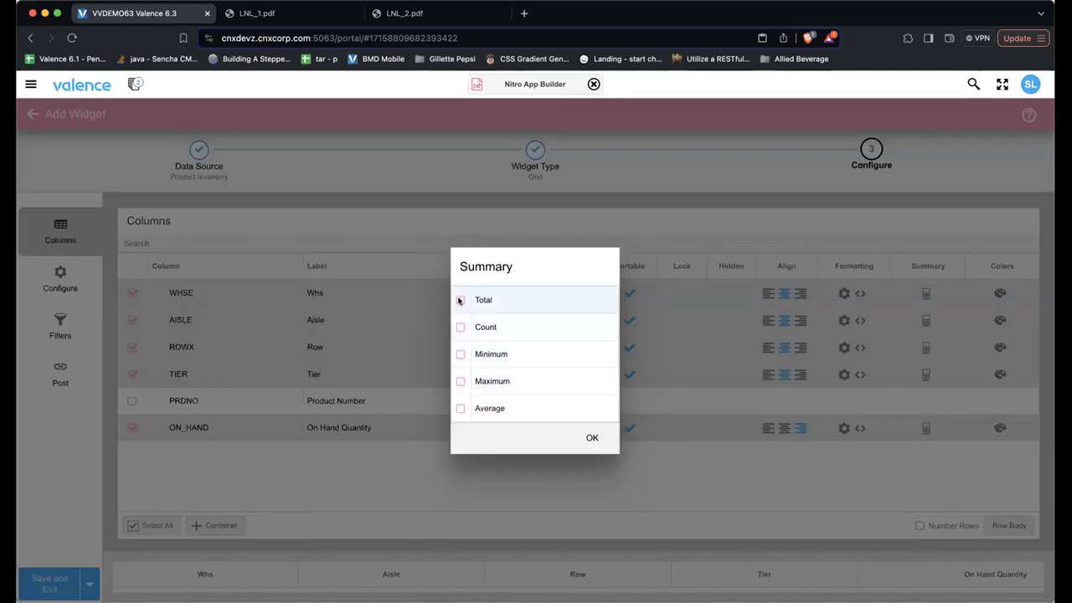
pyautogui.click(586, 437)
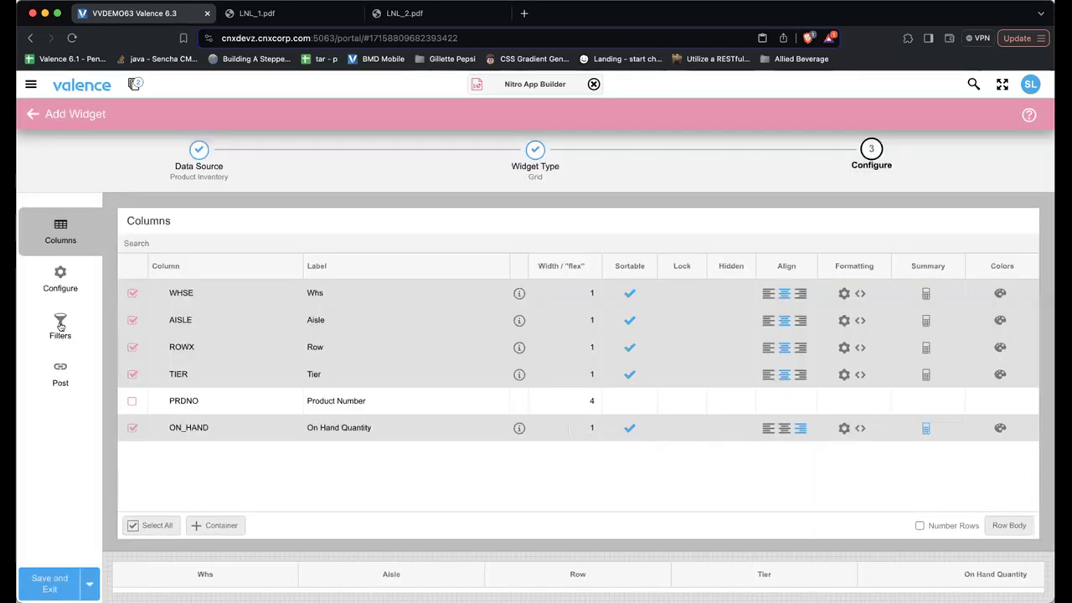
# Turn off paging in the inventory grid's configuration.
pyautogui.click(60, 279)
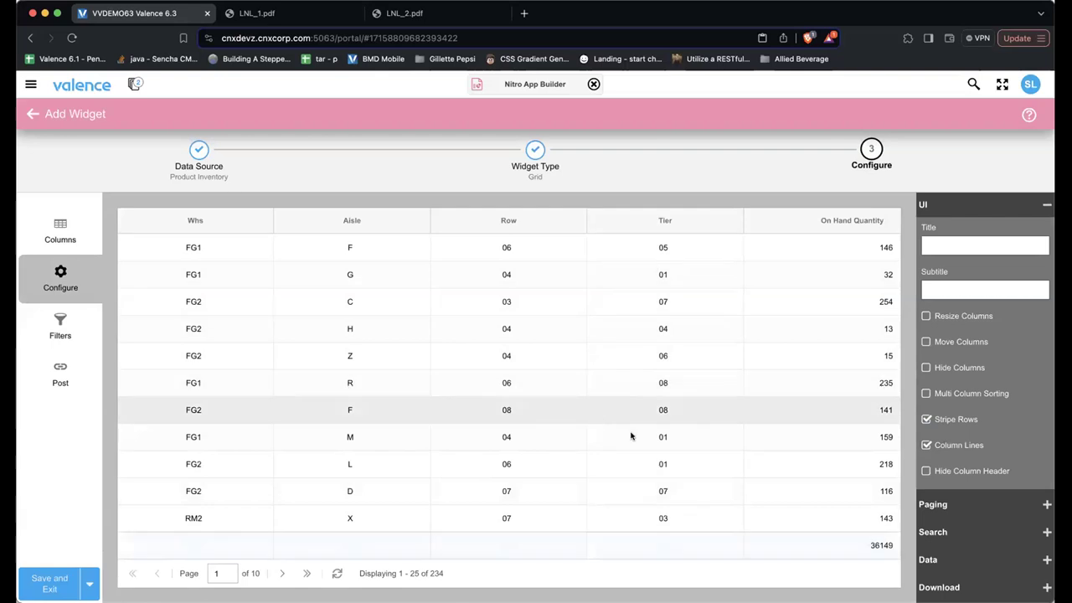
pyautogui.click(936, 504)
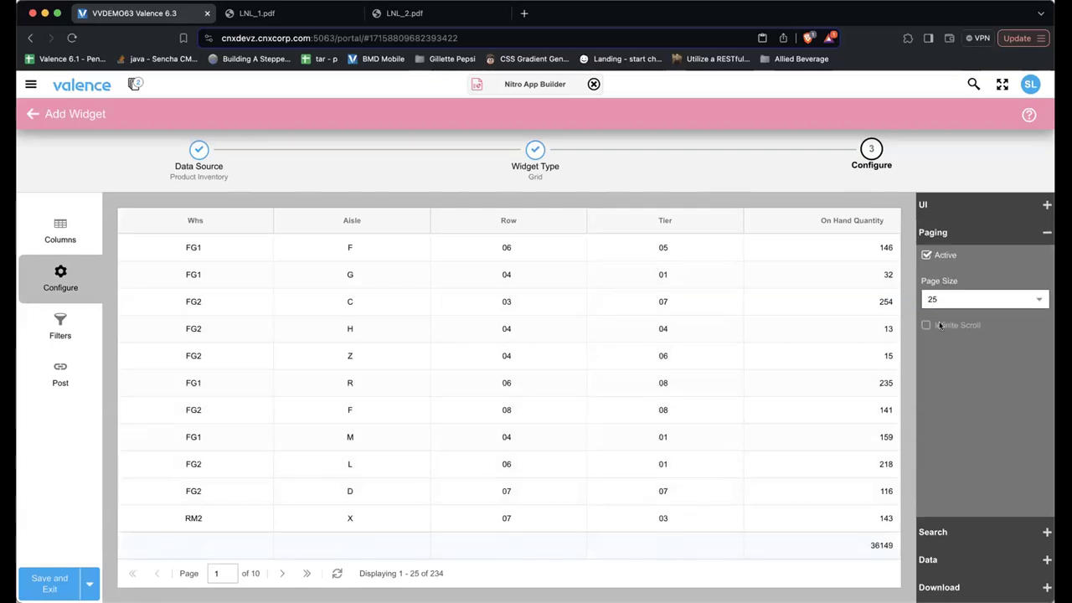
pyautogui.click(925, 255)
# Give the grid the title Inventory.
pyautogui.click(929, 204)
pyautogui.click(980, 245)
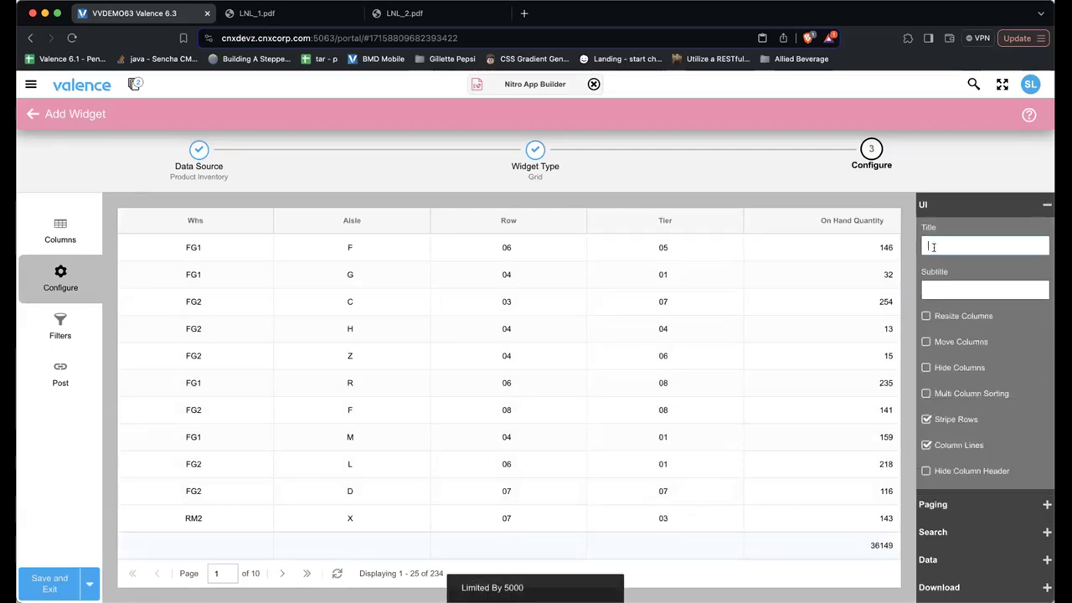
pyautogui.write('Ivnen')
pyautogui.press('BackSpace')
pyautogui.press('BackSpace')
pyautogui.press('BackSpace')
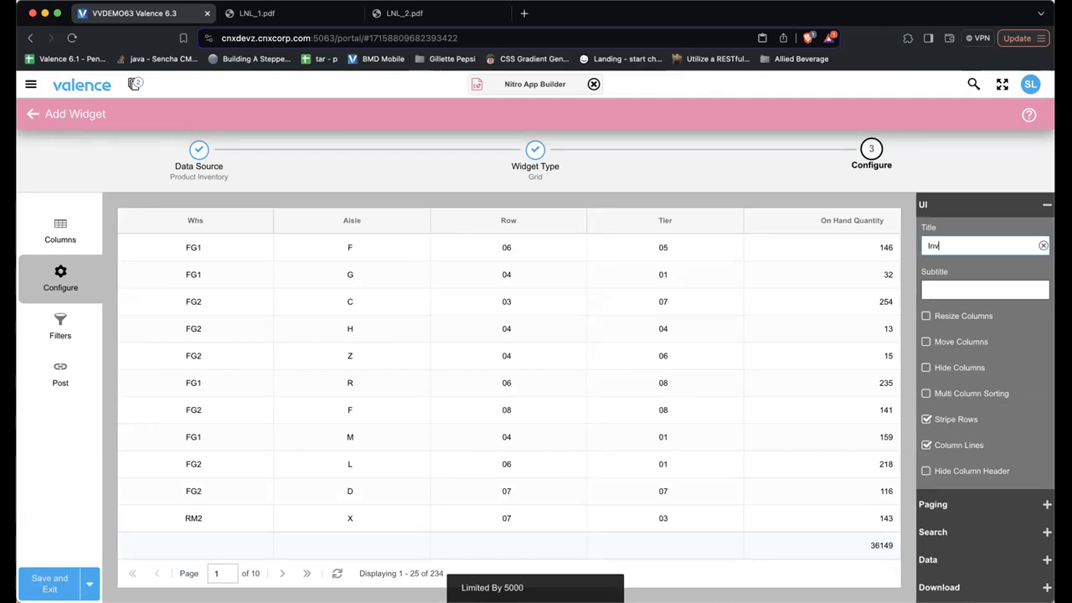
pyautogui.write('entory')
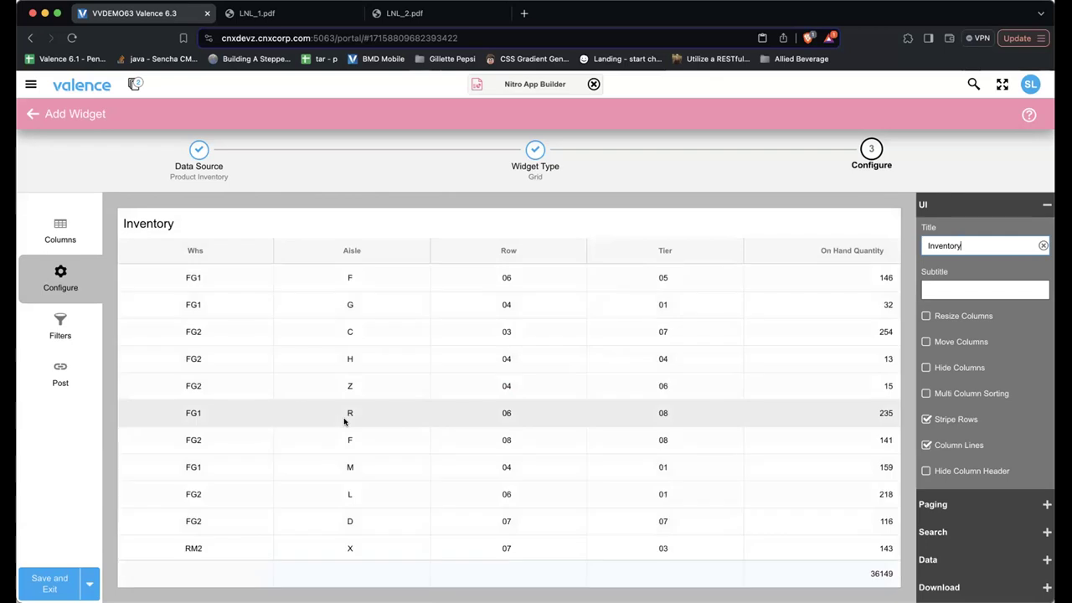
# Save the grid widget under the name Product Inventory List and exit.
pyautogui.click(52, 585)
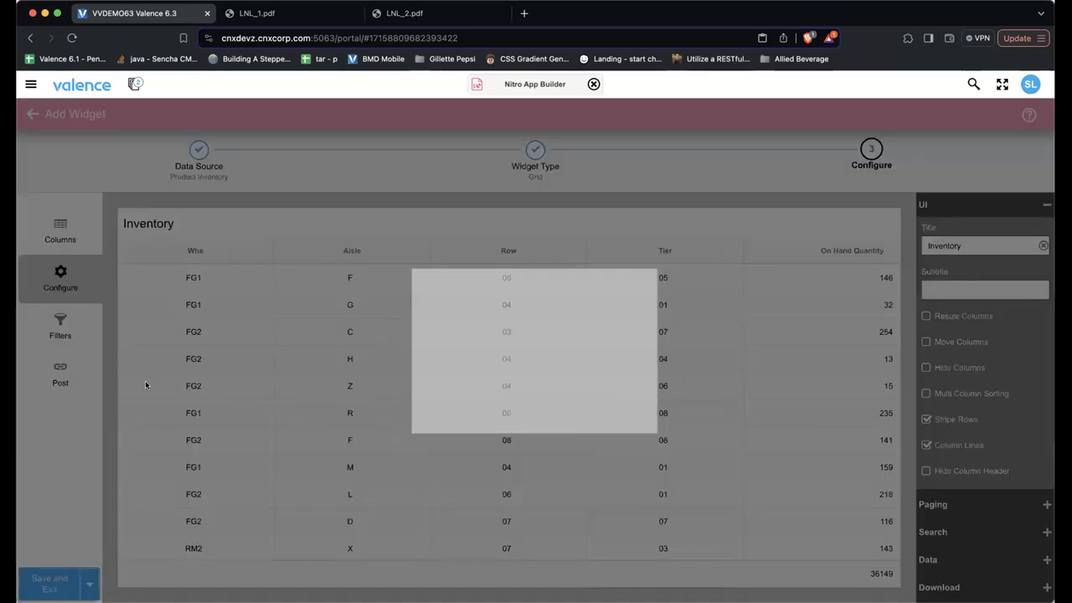
pyautogui.write('Product Inventory List')
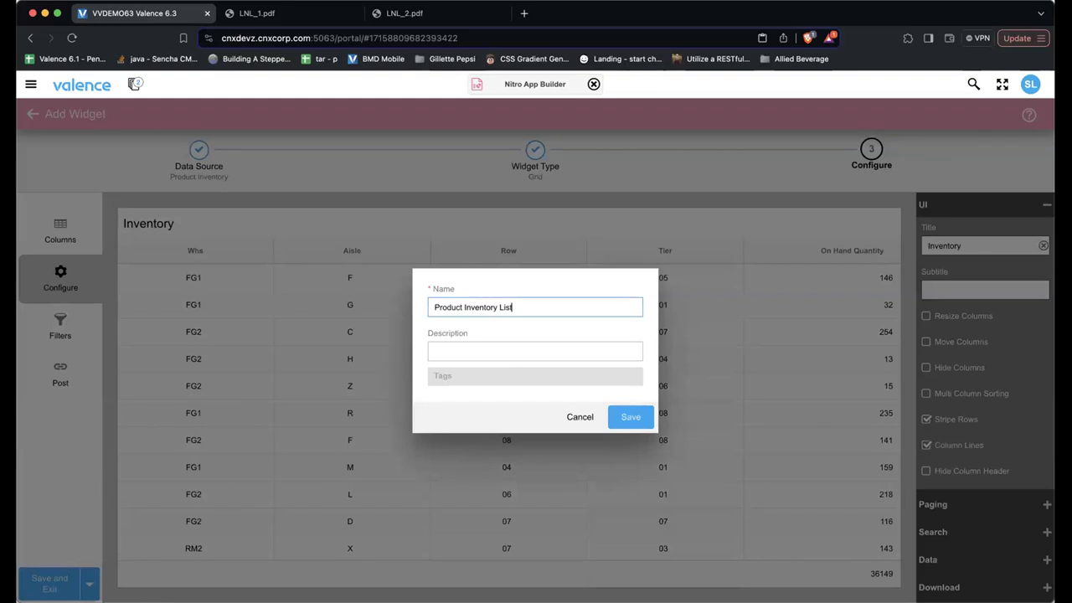
pyautogui.press('Return')
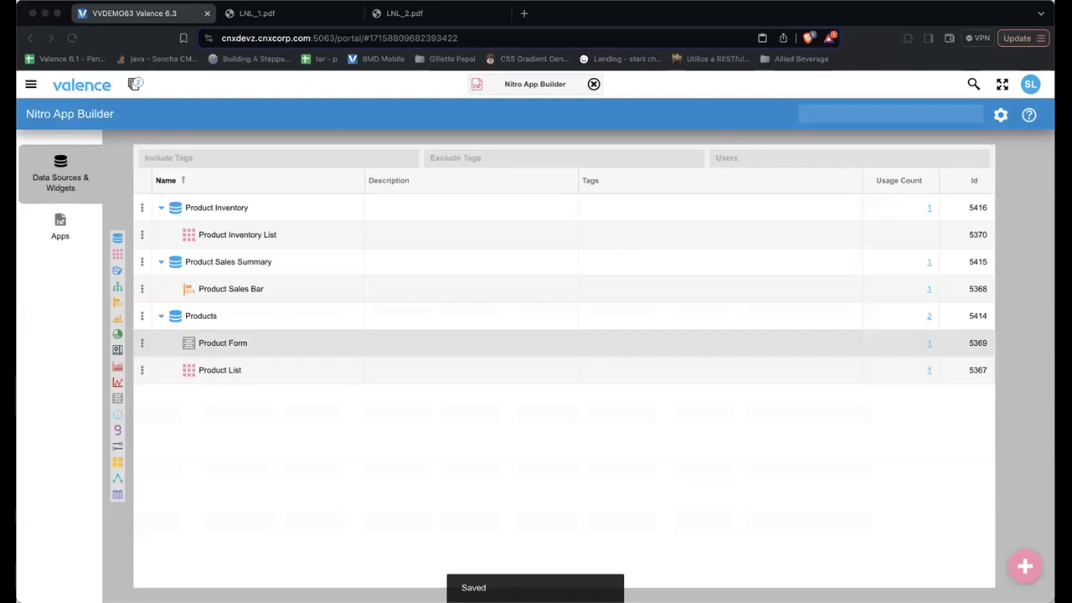
# Check the sales breakdown mockup on page 2 of LNL_2.pdf and start a new data source in Valence with the assistant's help.
pyautogui.click(397, 15)
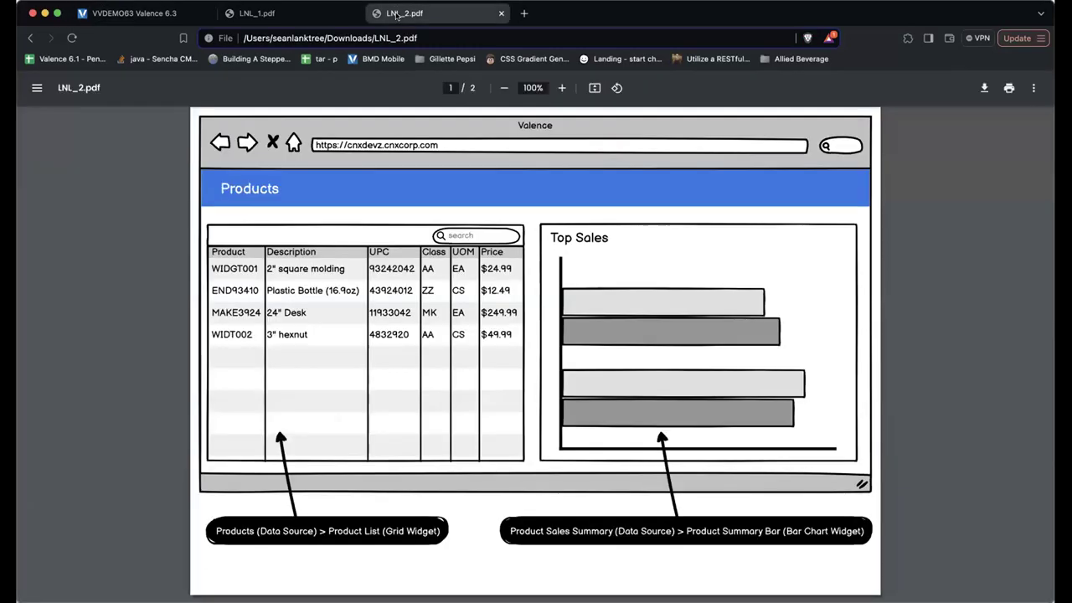
pyautogui.scroll(-10, 256, 266)
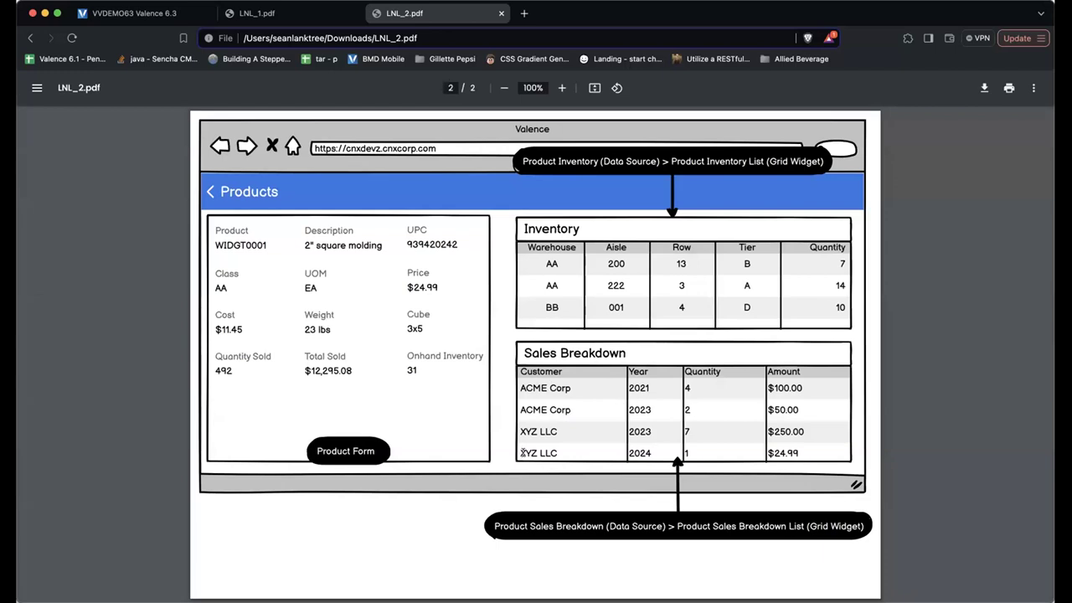
pyautogui.click(134, 14)
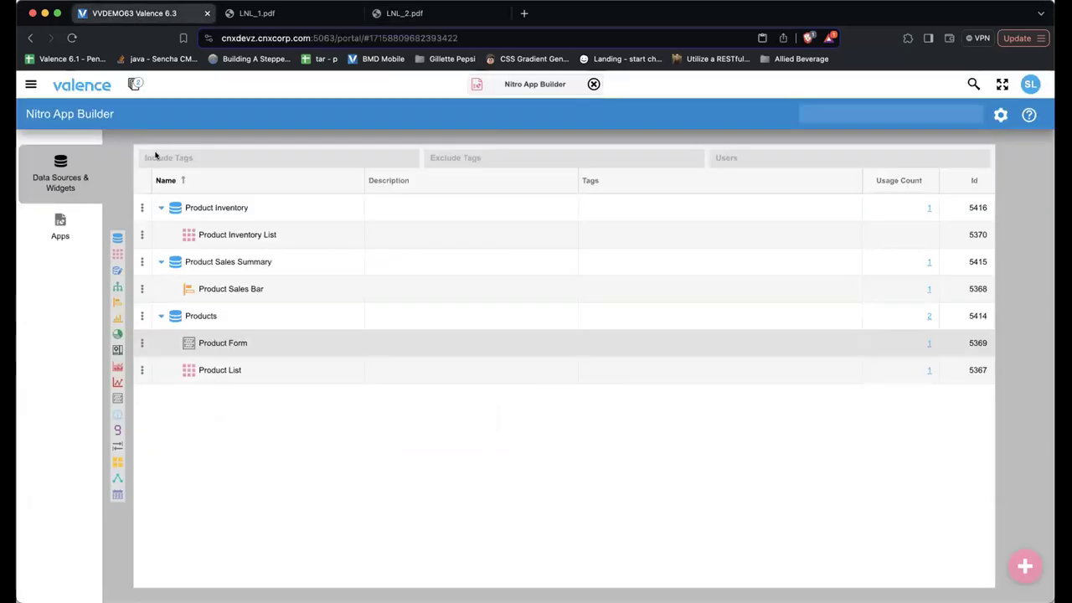
pyautogui.click(1024, 566)
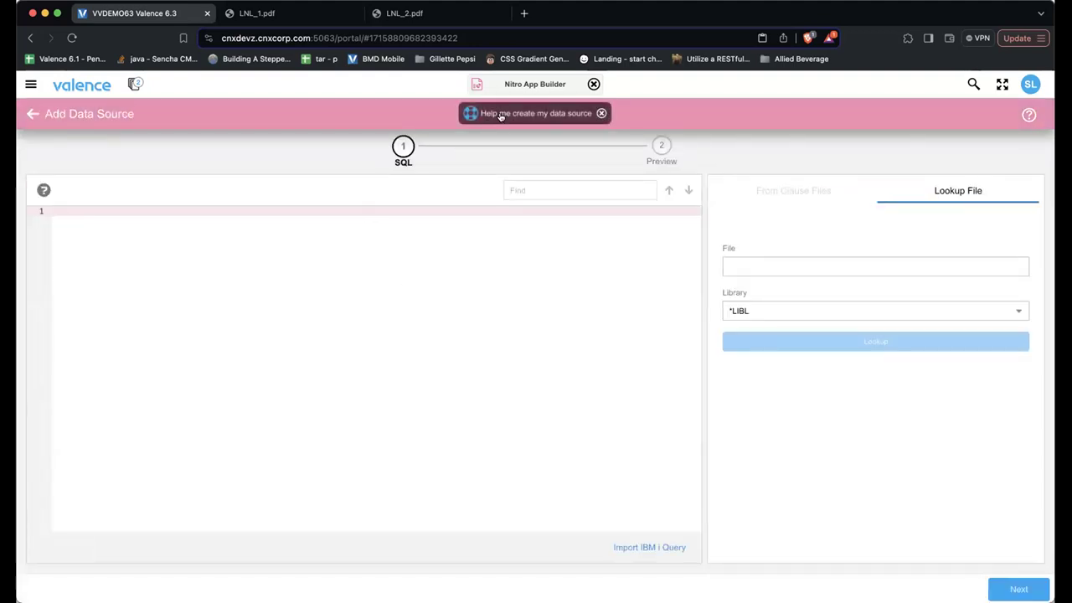
pyautogui.click(500, 115)
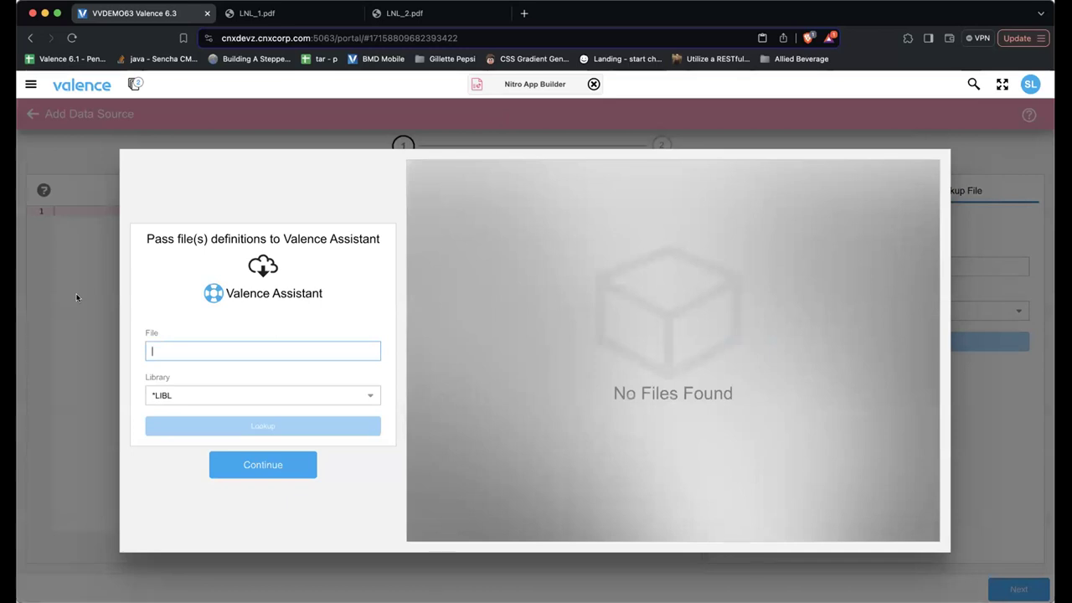
# Provide the assistant with the definitions of the files VXCO_HDR, VXCO_DTL and VXCUSTS from the *LIBL library.
pyautogui.write('VXCO_HDR')
pyautogui.press('Return')
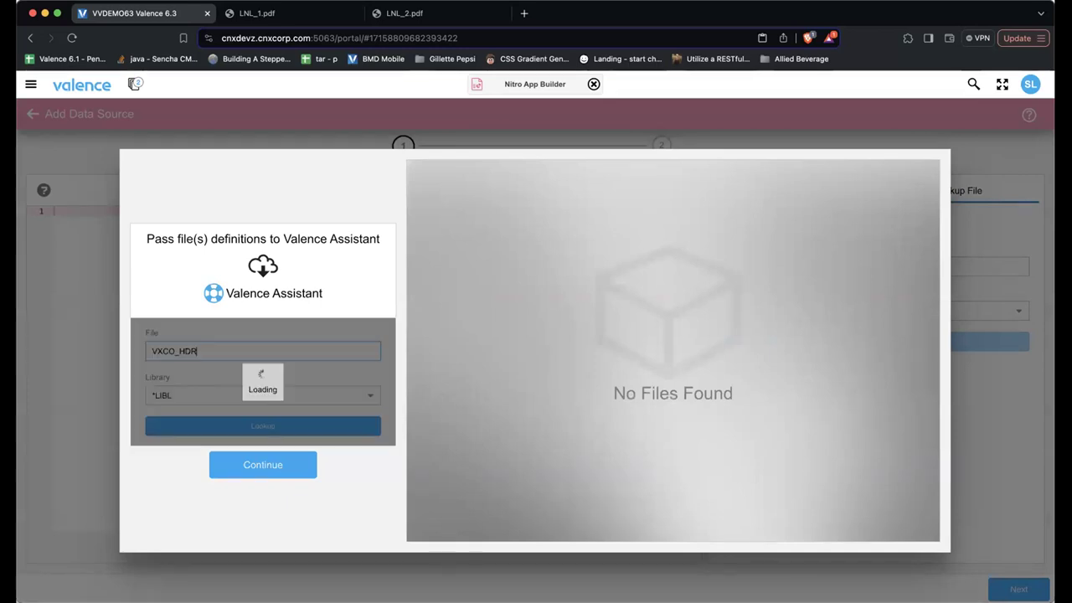
pyautogui.write('VXCO_DTL')
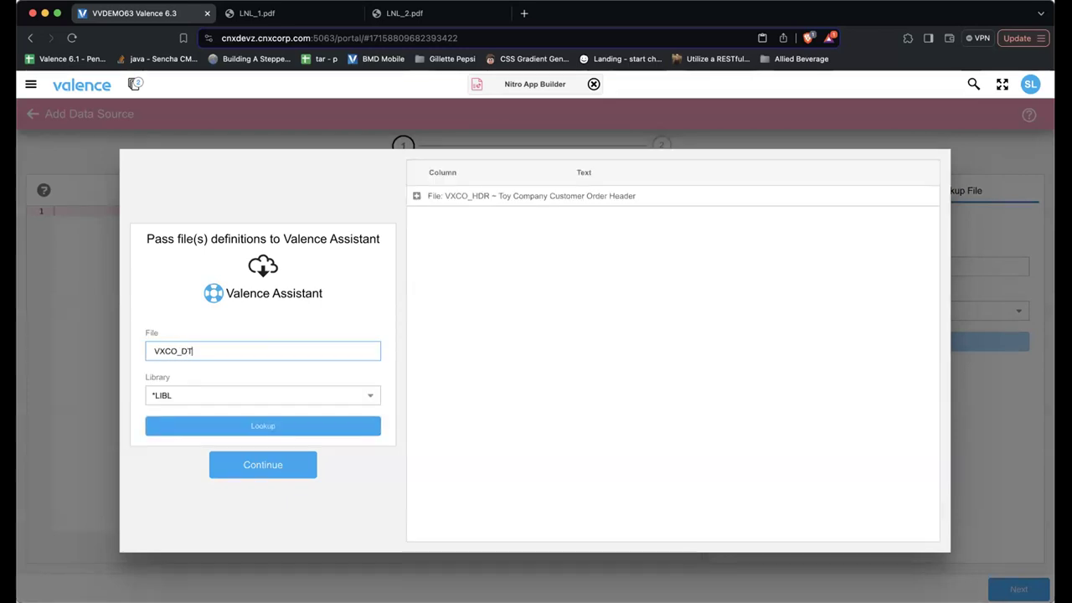
pyautogui.press('Return')
pyautogui.press('BackSpace')
pyautogui.press('BackSpace')
pyautogui.press('BackSpace')
pyautogui.press('BackSpace')
pyautogui.press('BackSpace')
pyautogui.press('BackSpace')
pyautogui.press('BackSpace')
pyautogui.press('BackSpace')
pyautogui.write('VXCO_DTL')
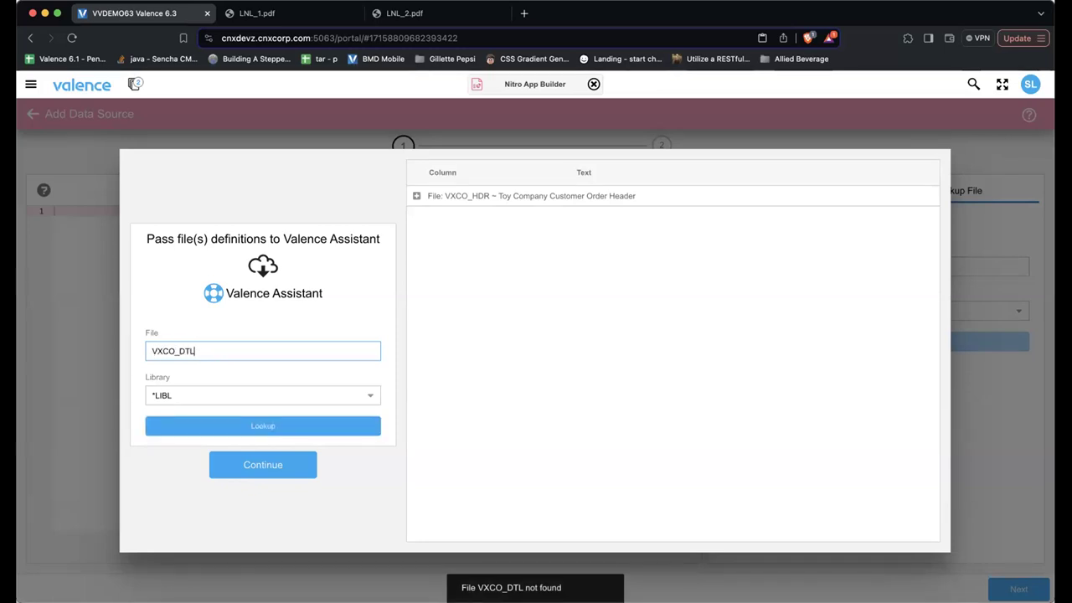
pyautogui.press('Return')
pyautogui.write('CXCUS')
pyautogui.press('Return')
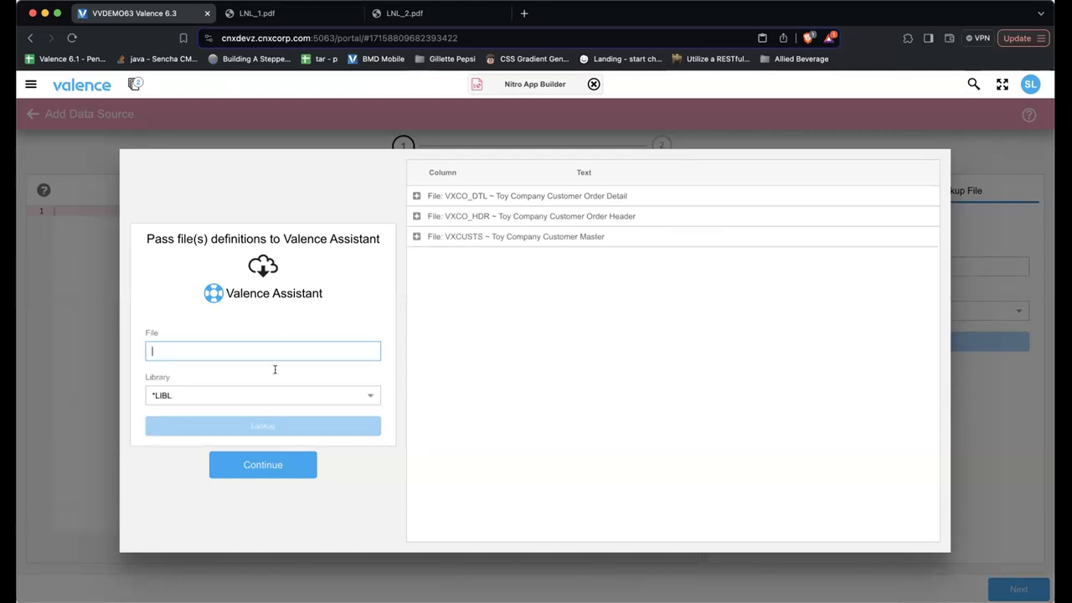
# Ask the assistant to summarize product sales and quantities by customer name and year, with 5 columns: customerName,orderYear,product,totalQty,totalSales.
pyautogui.click(279, 469)
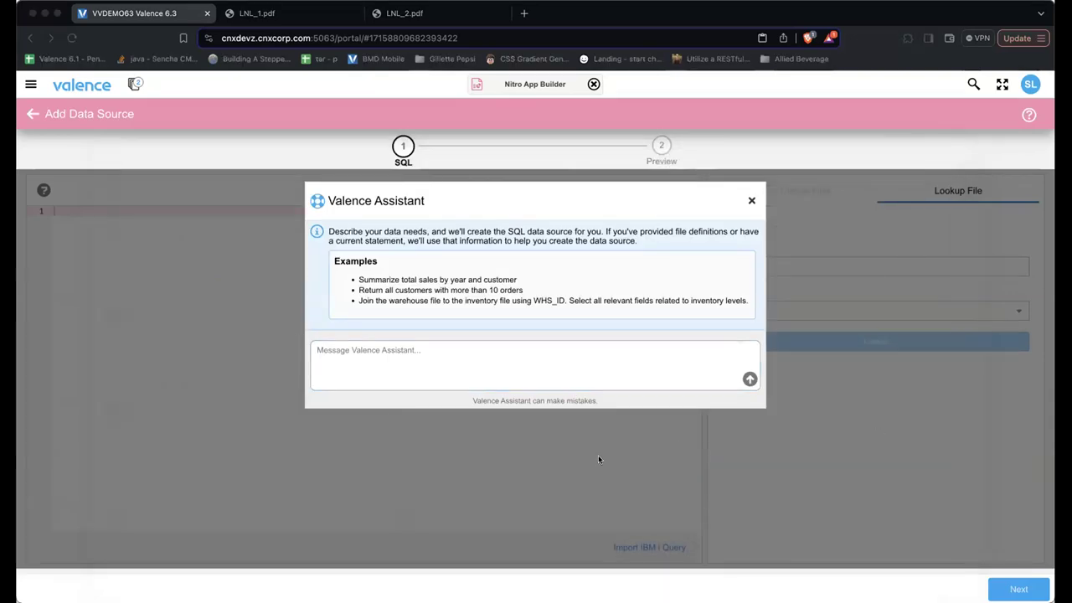
pyautogui.click(465, 351)
pyautogui.write('summa')
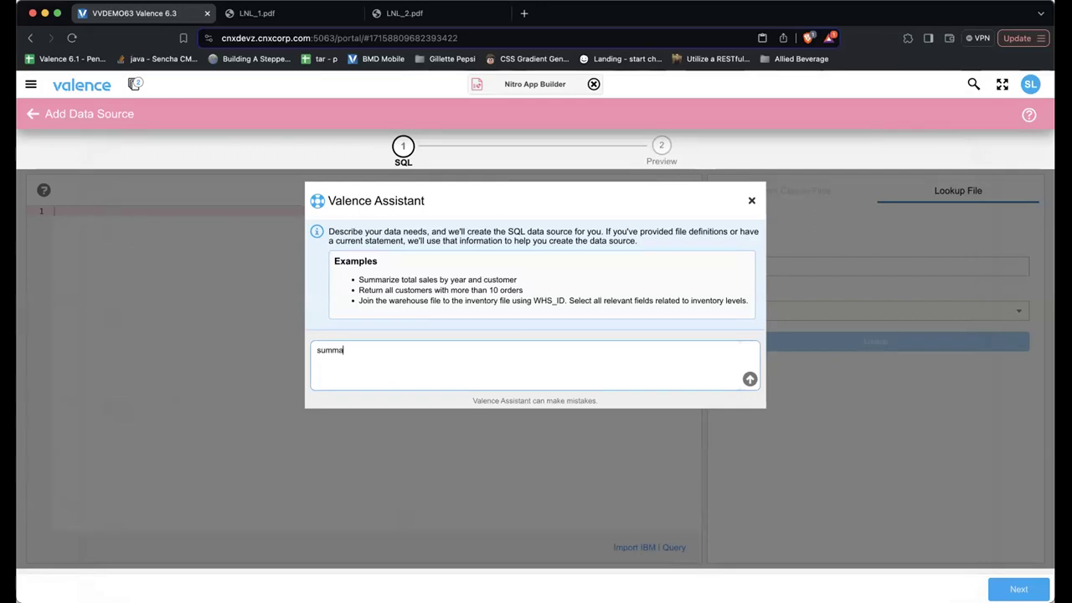
pyautogui.write('rize product sales and quantities by customer name and year. 5 colum')
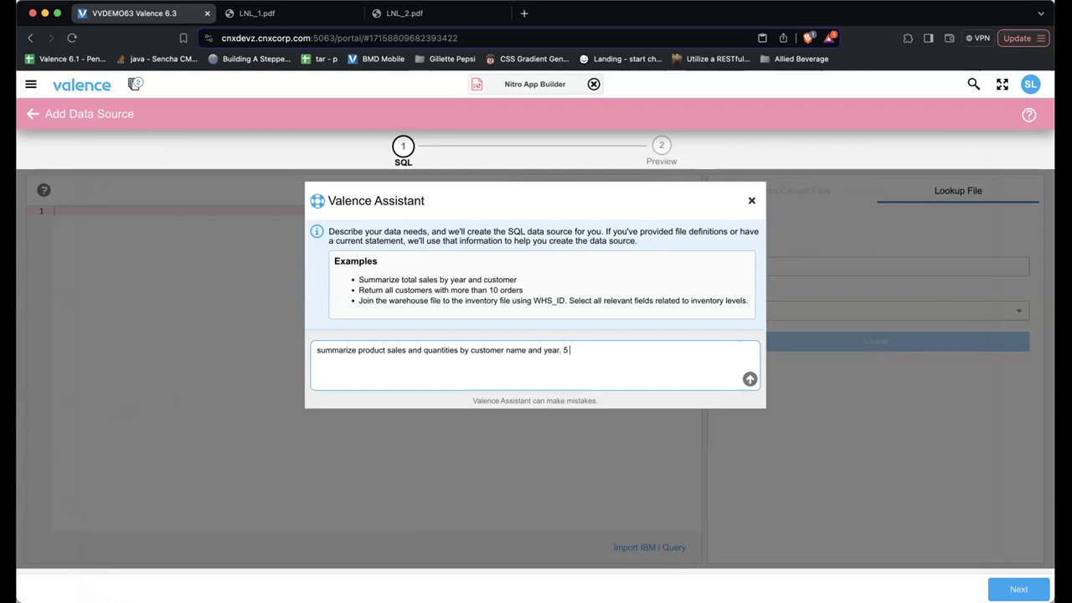
pyautogui.write('ns: customerName,orderYear,')
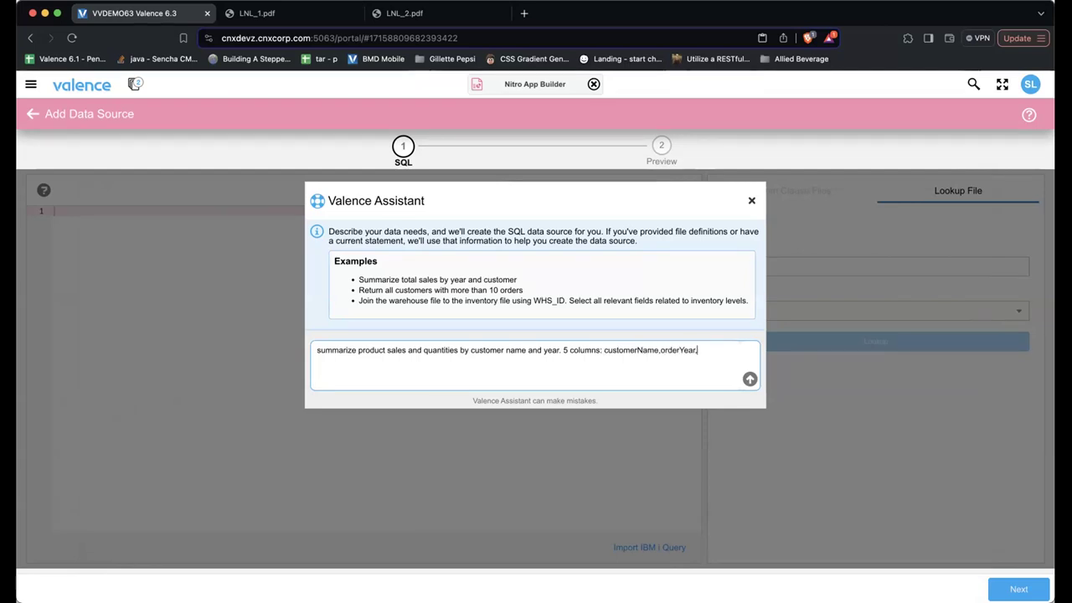
pyautogui.write('product,totalQty,totalSales')
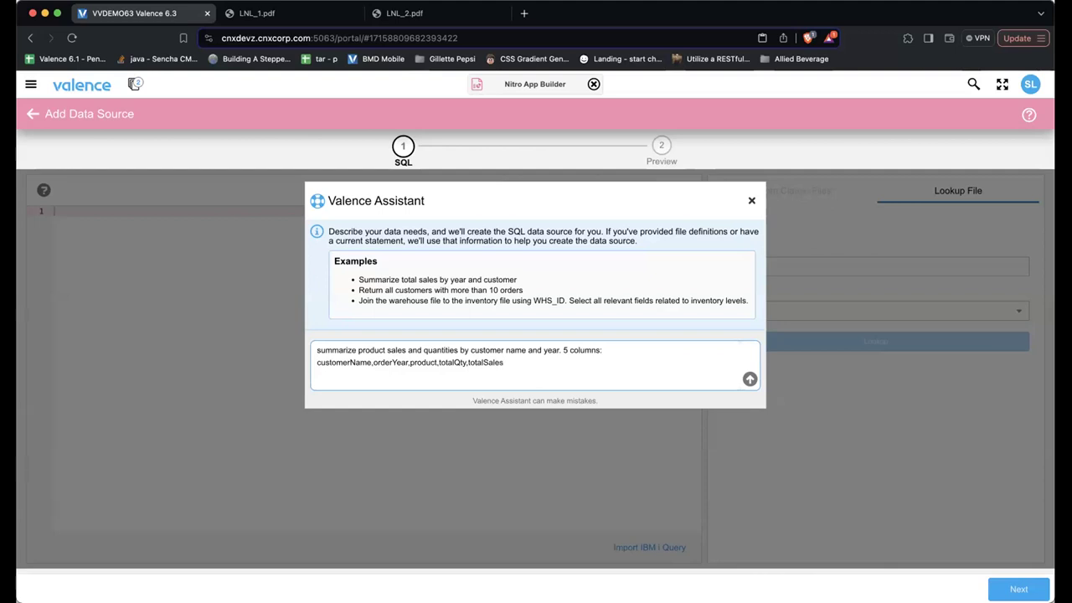
pyautogui.press('Return')
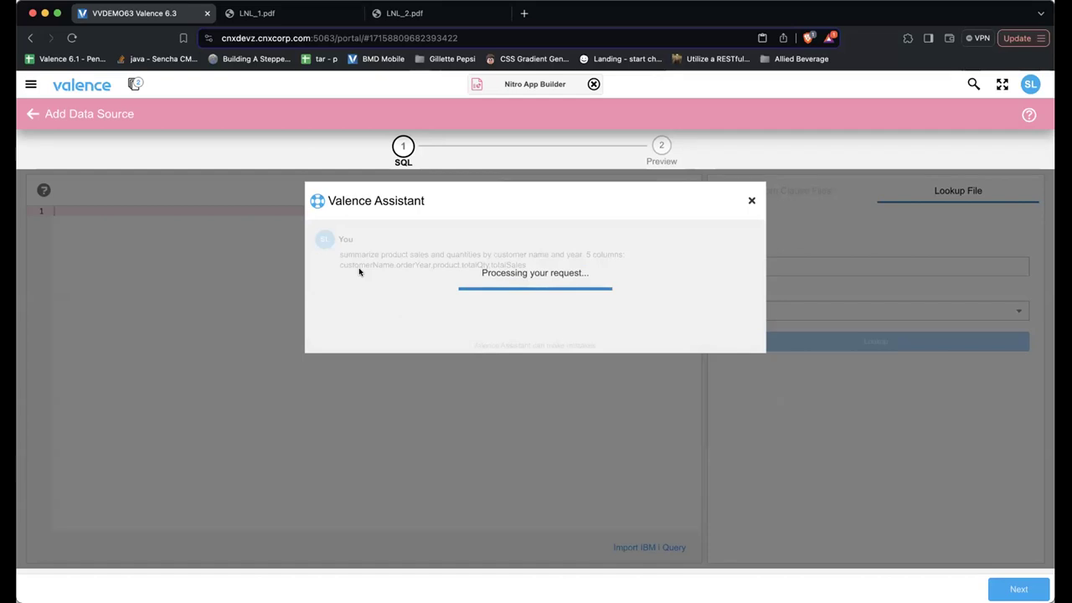
# Review the assistant's generated SQL, insert it into the data source and preview the sample results.
pyautogui.scroll(3, 456, 382)
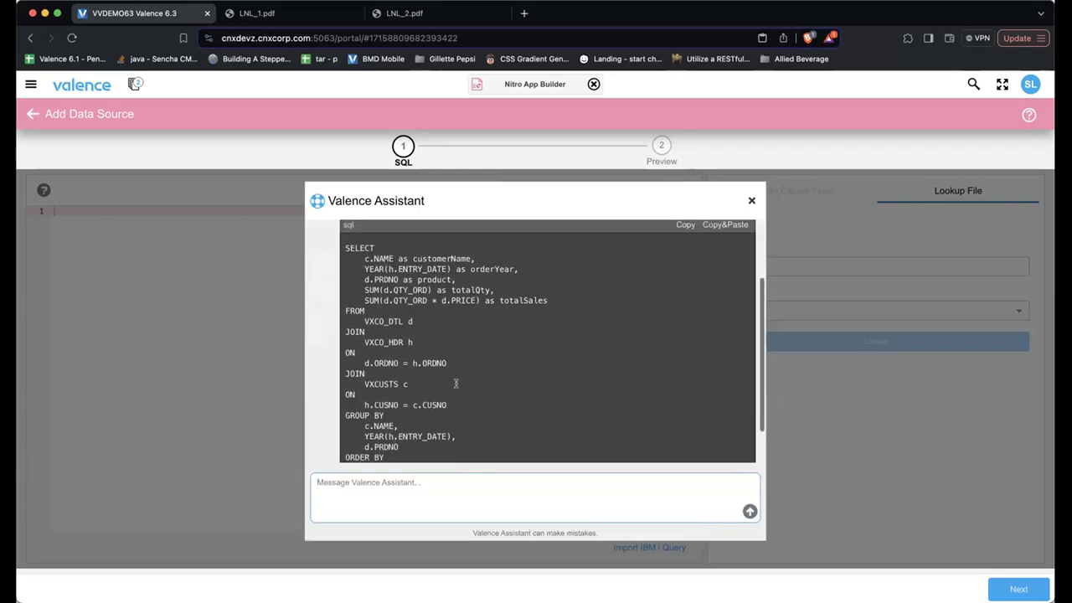
pyautogui.scroll(-3, 456, 383)
pyautogui.scroll(-1, 456, 383)
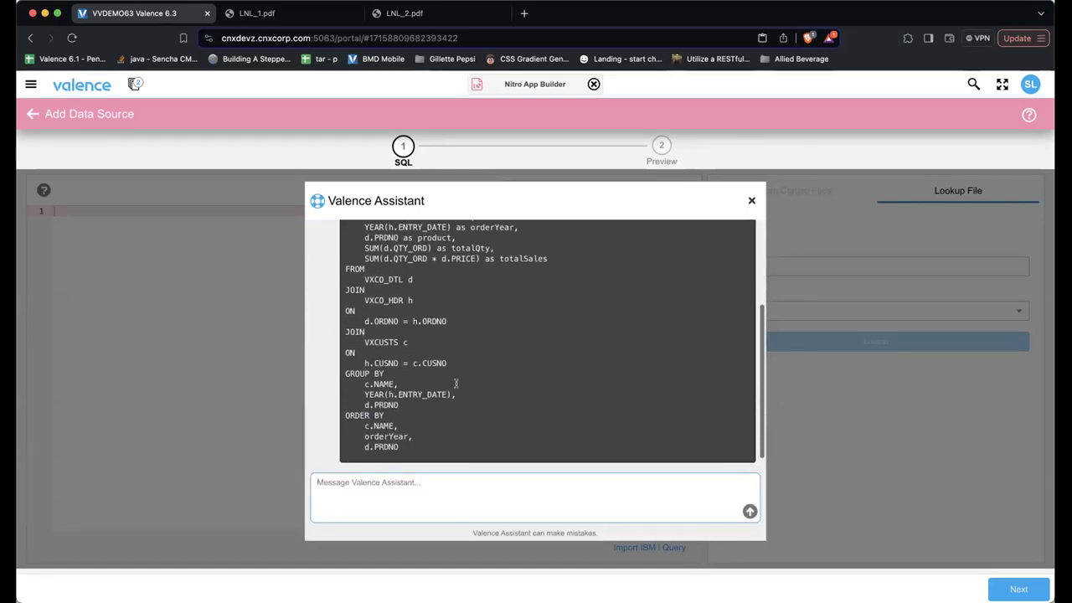
pyautogui.scroll(2, 455, 383)
pyautogui.scroll(-2, 455, 383)
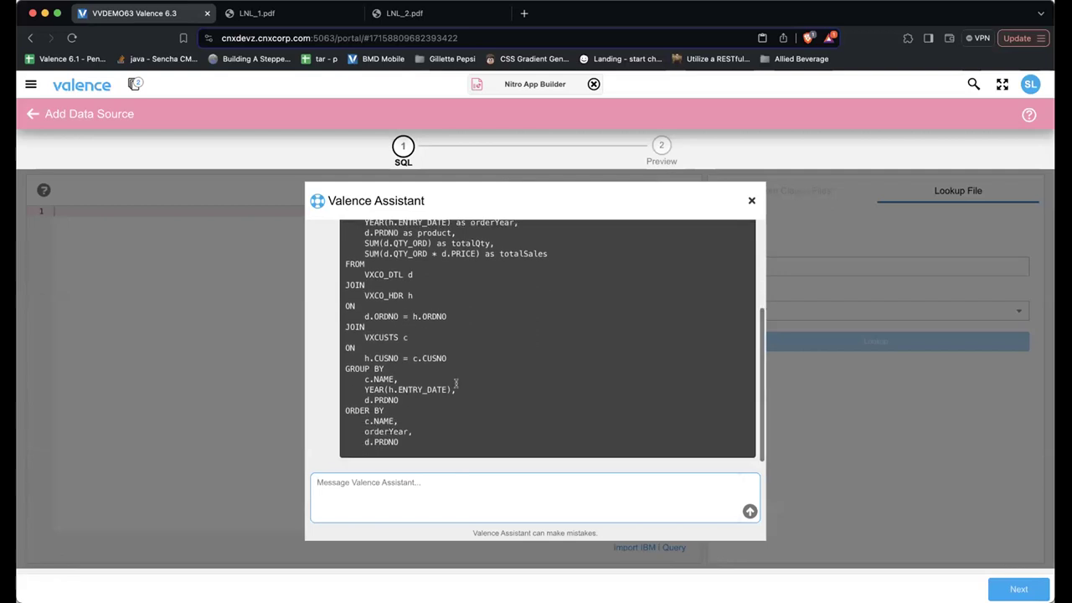
pyautogui.scroll(3, 456, 384)
pyautogui.scroll(-1, 727, 311)
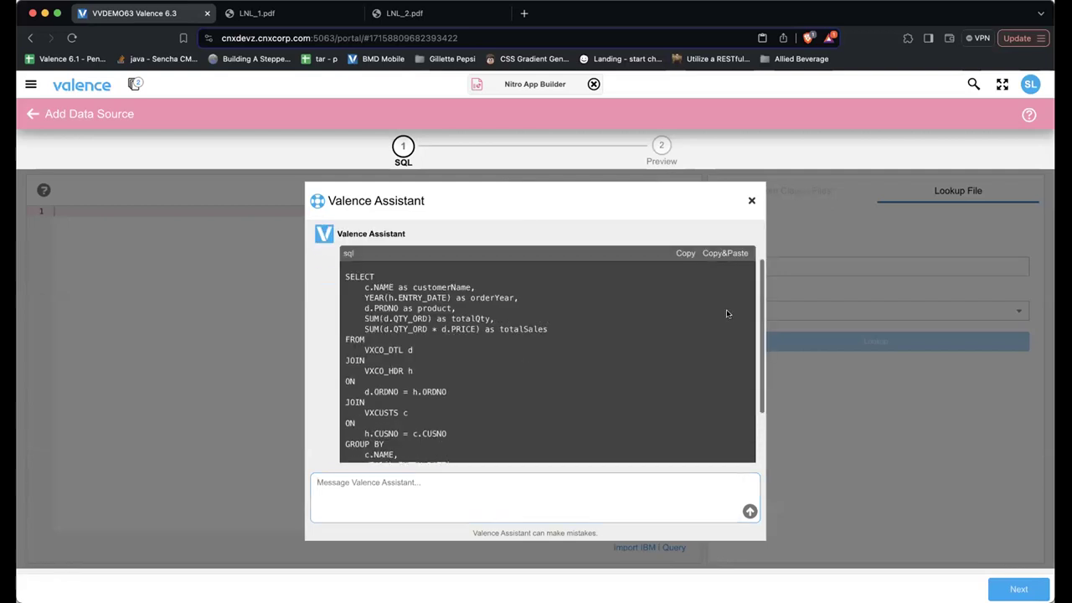
pyautogui.click(725, 253)
pyautogui.click(658, 148)
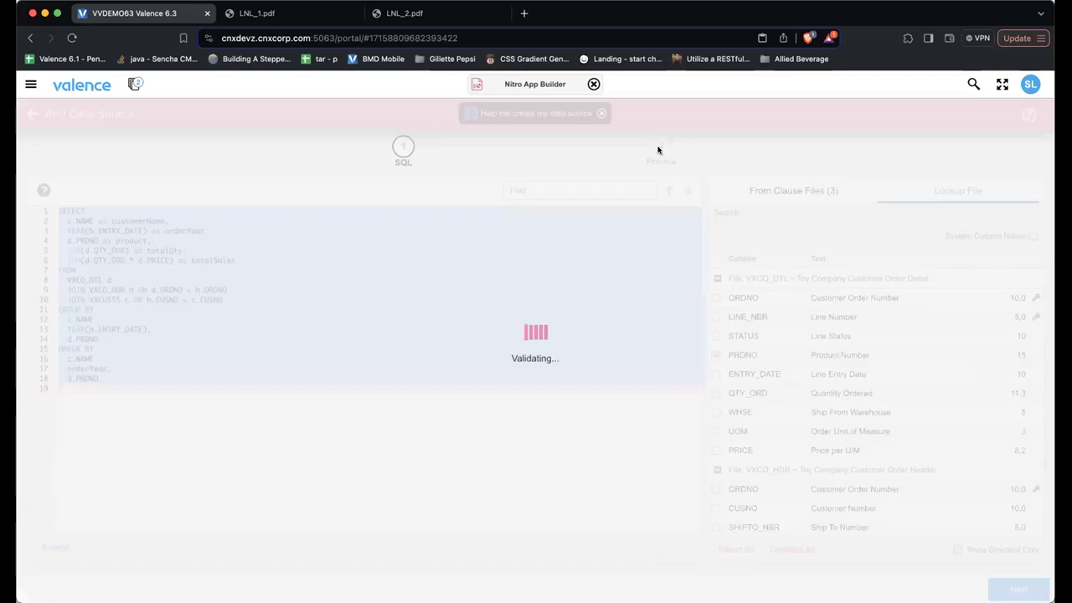
pyautogui.scroll(1, 653, 379)
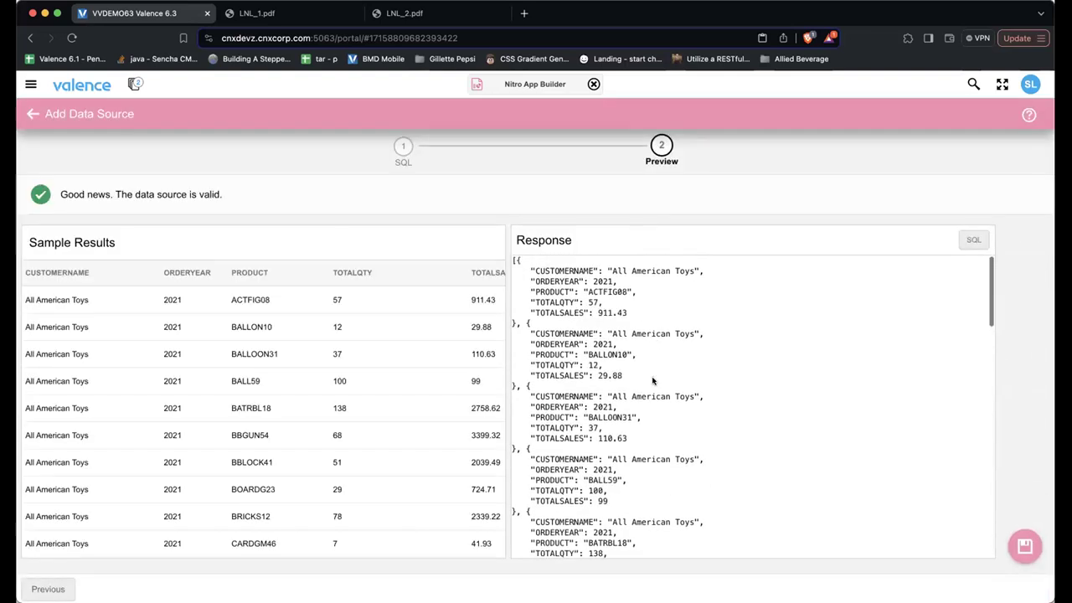
# Save the data source under the name Product Sales Breakdown.
pyautogui.click(1023, 546)
pyautogui.click(452, 292)
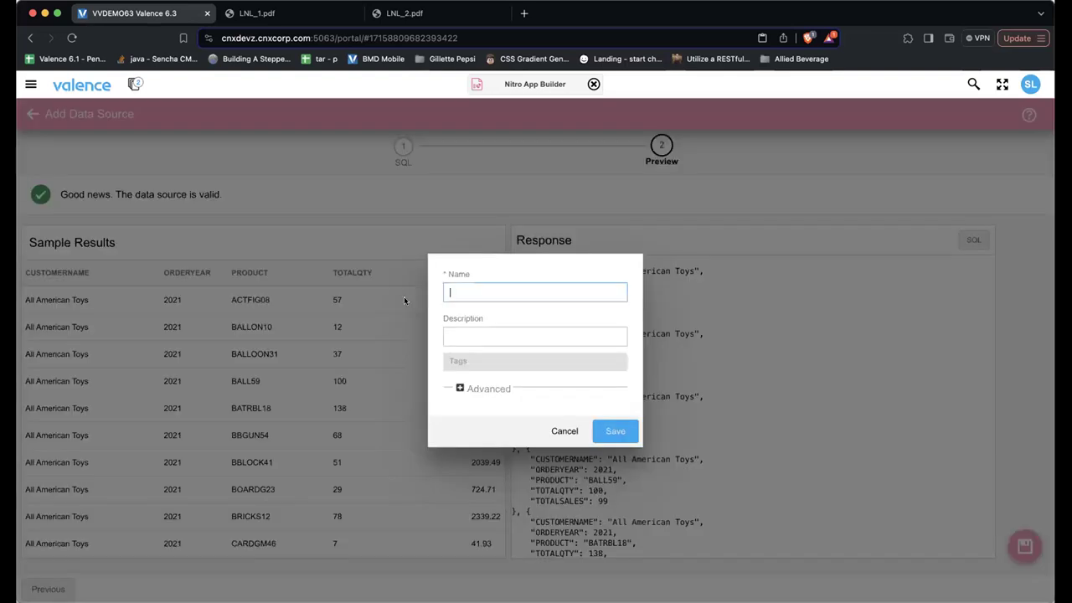
pyautogui.write('Prodcut ')
pyautogui.write('uct')
pyautogui.press('BackSpace')
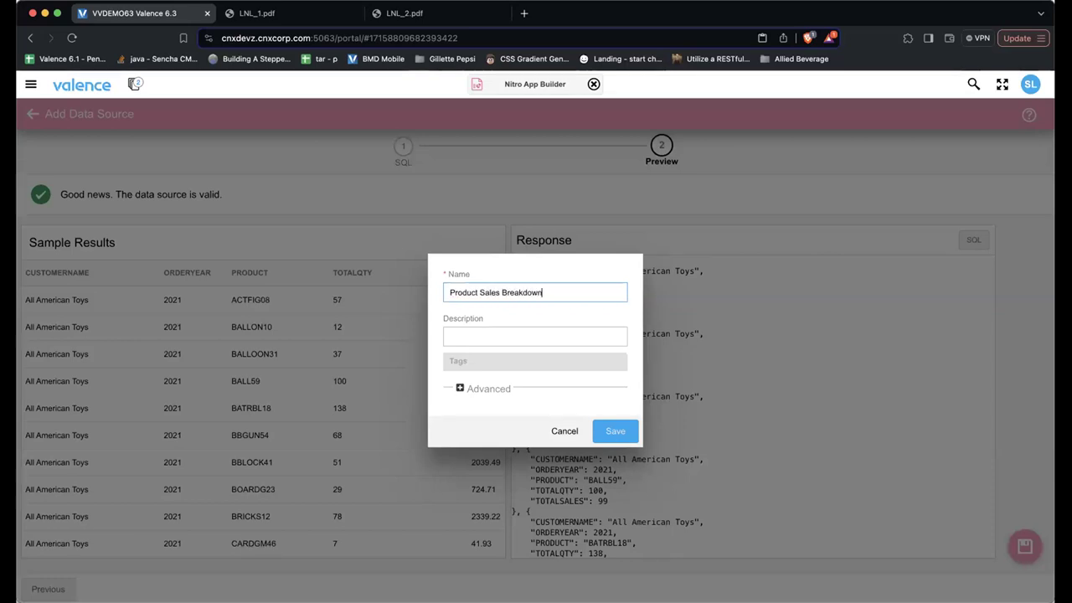
pyautogui.press('Return')
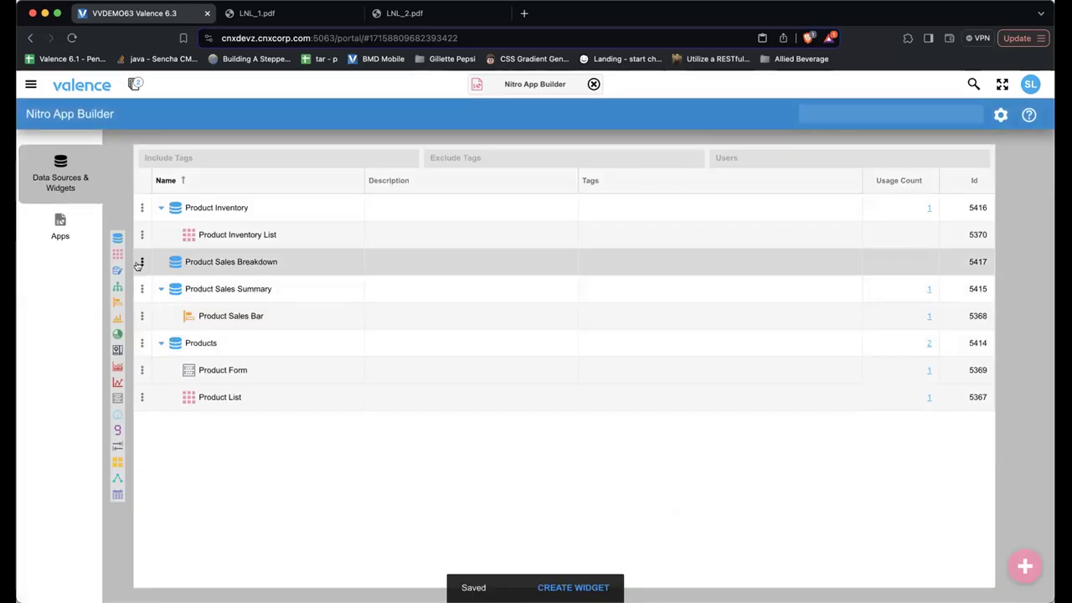
# Create a grid widget from the Product Sales Breakdown data source and include the CUSTOMERNAME, ORDERYEAR, TOTALQTY and TOTALSALES columns.
pyautogui.click(141, 261)
pyautogui.moveTo(167, 305)
pyautogui.moveTo(238, 303)
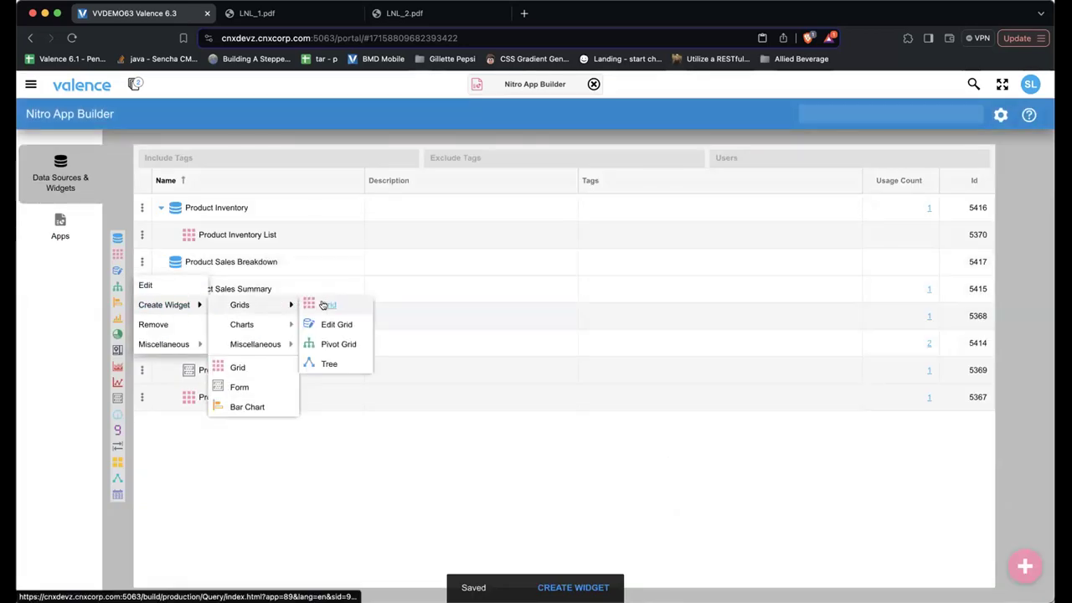
pyautogui.click(325, 304)
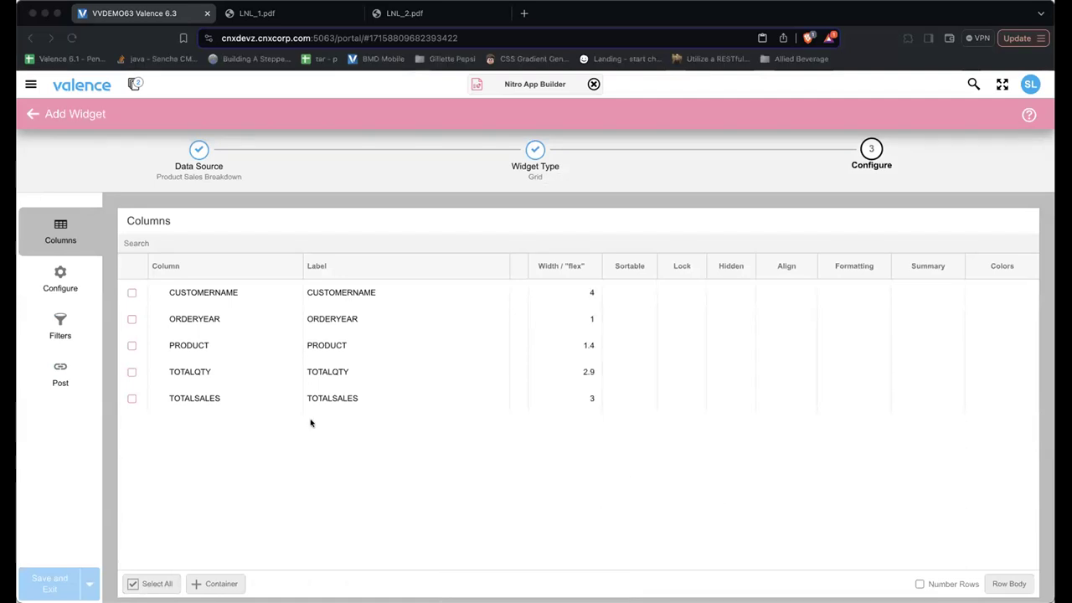
pyautogui.click(131, 293)
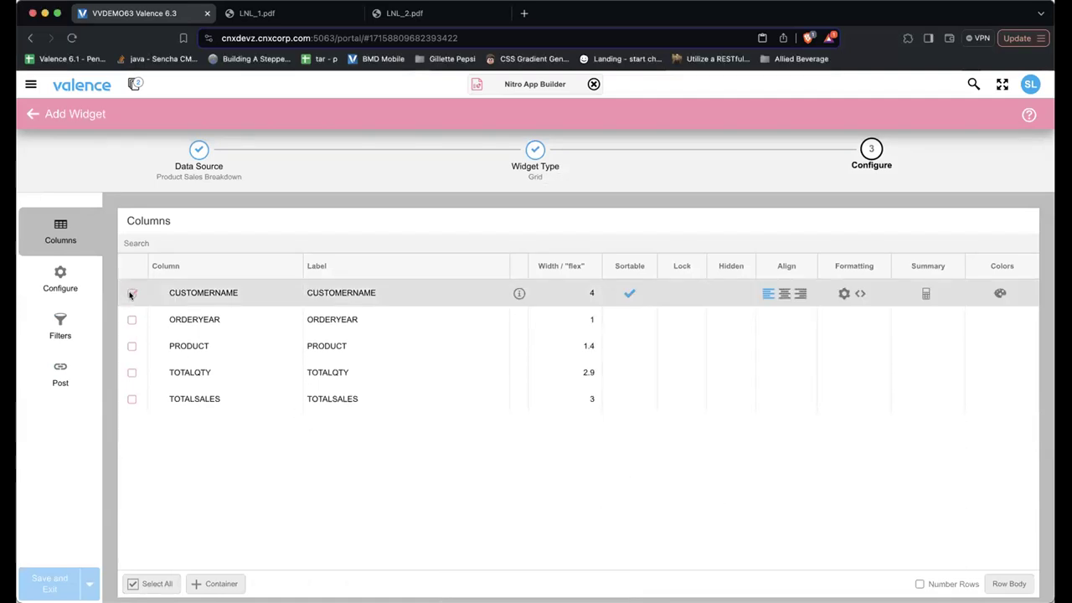
pyautogui.click(132, 319)
pyautogui.click(131, 373)
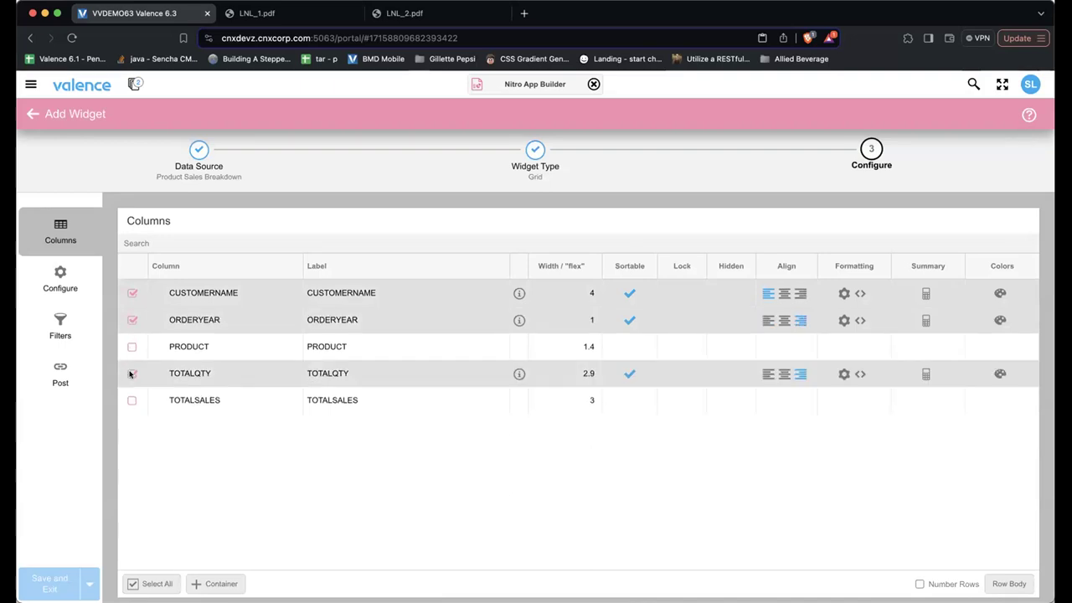
pyautogui.click(132, 400)
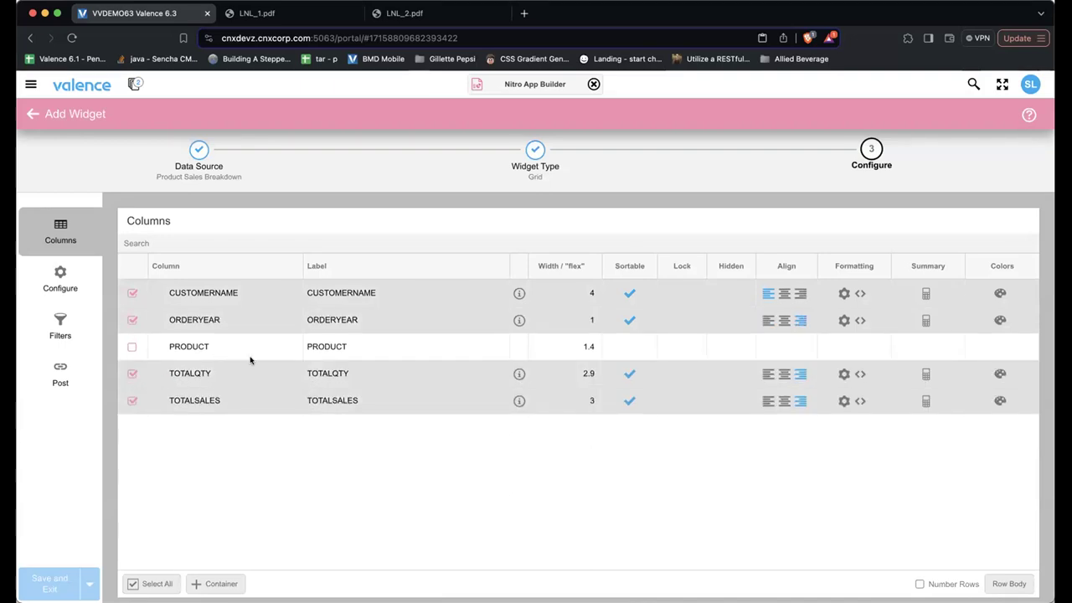
# Label the CUSTOMERNAME column Customer and the ORDERYEAR column Year, and center-align the year values.
pyautogui.click(339, 290)
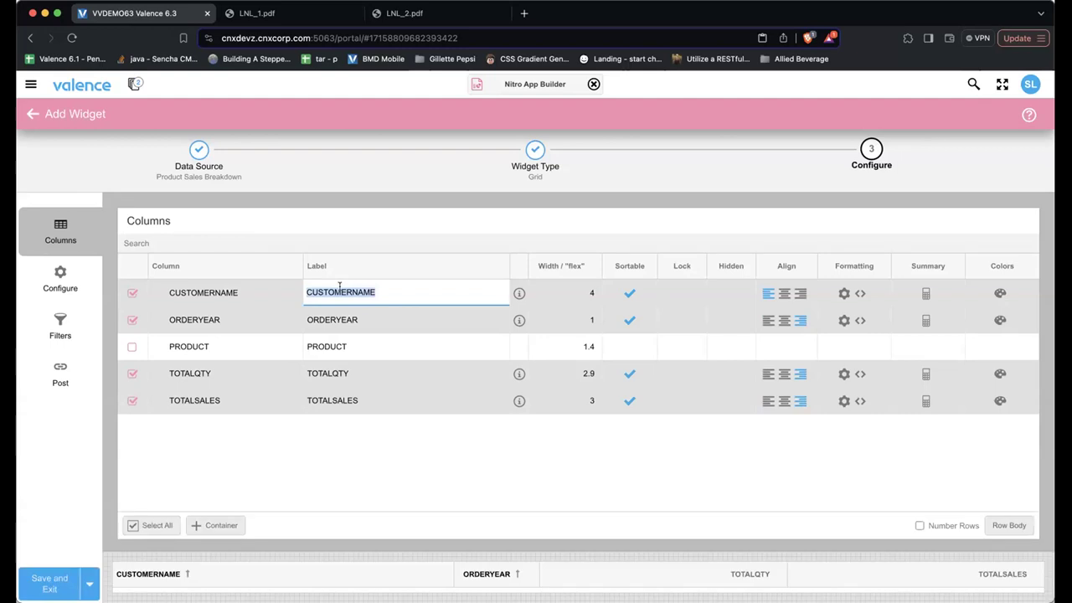
pyautogui.write('Customer')
pyautogui.press('Return')
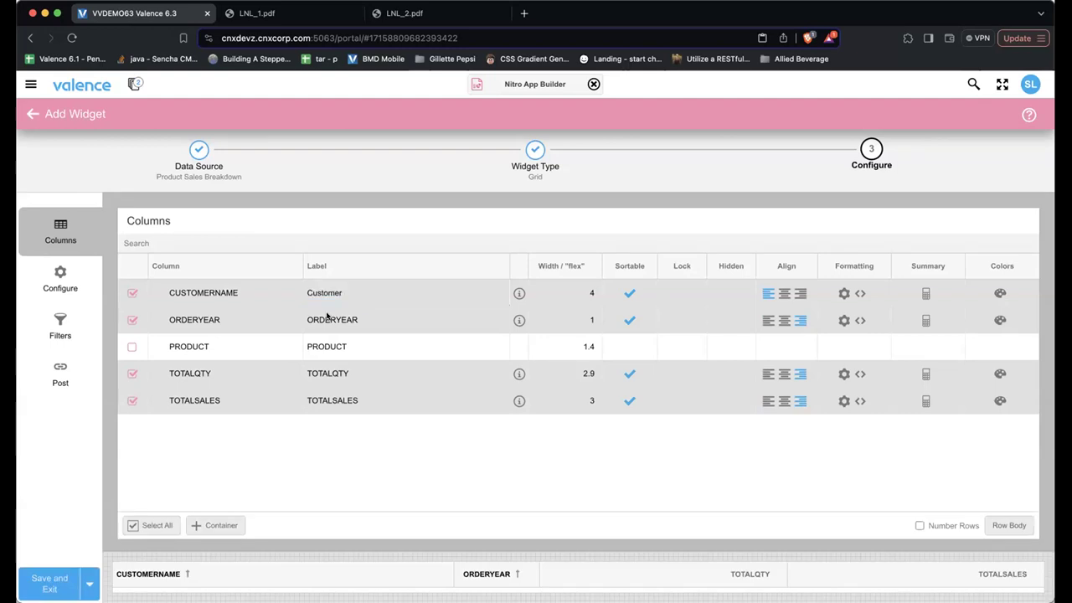
pyautogui.click(326, 318)
pyautogui.write('Year')
pyautogui.press('Return')
pyautogui.click(784, 320)
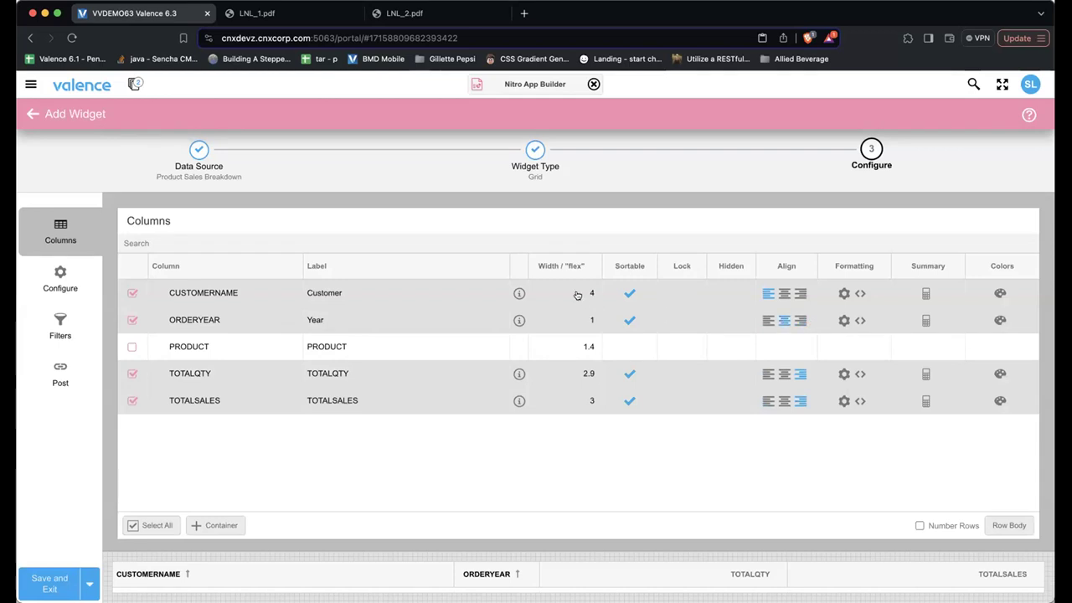
# Set the widths of the ORDERYEAR, TOTALQTY and TOTALSALES columns to 150 each.
pyautogui.click(576, 291)
pyautogui.click(574, 315)
pyautogui.write('150')
pyautogui.click(563, 370)
pyautogui.write('150')
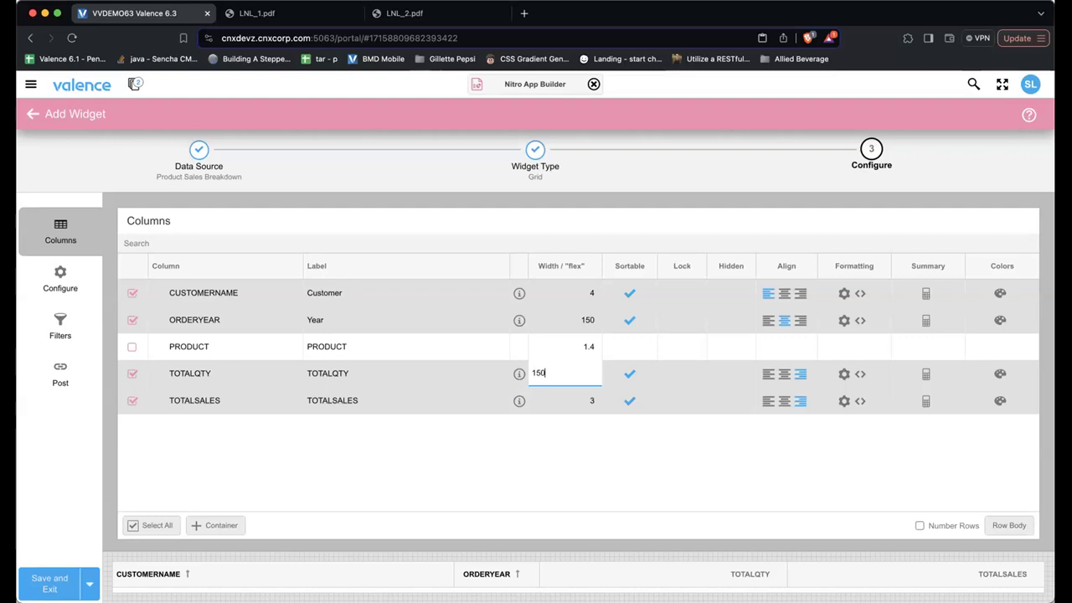
pyautogui.press('Return')
pyautogui.click(555, 397)
pyautogui.press('Return')
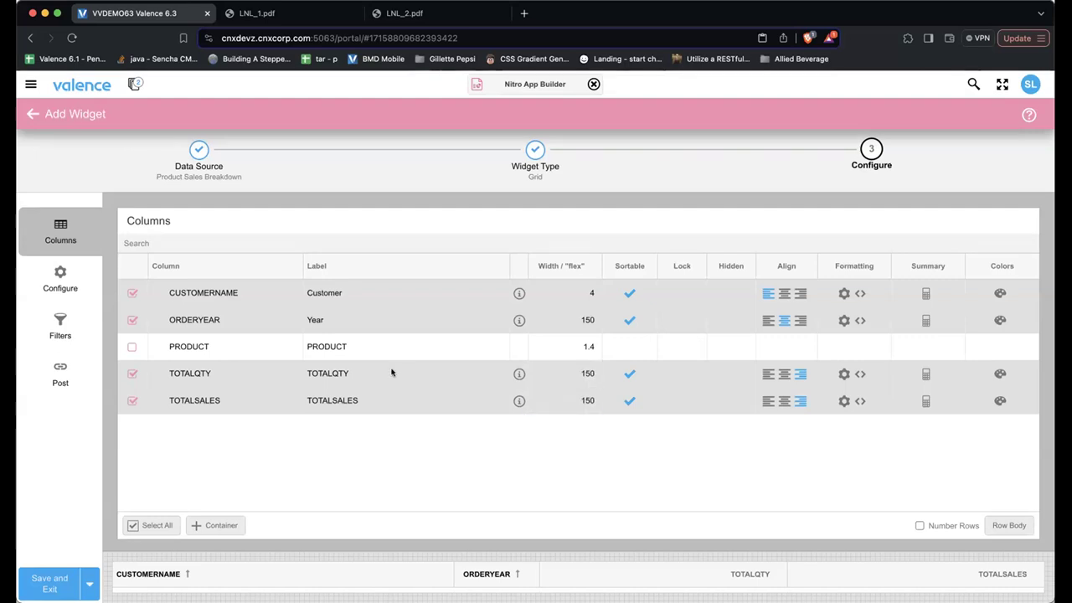
# Label the TOTALQTY column Quantity and the TOTALSALES column Sales.
pyautogui.click(353, 374)
pyautogui.write('Quantity')
pyautogui.press('Return')
pyautogui.click(339, 397)
pyautogui.write('Sales')
pyautogui.press('Return')
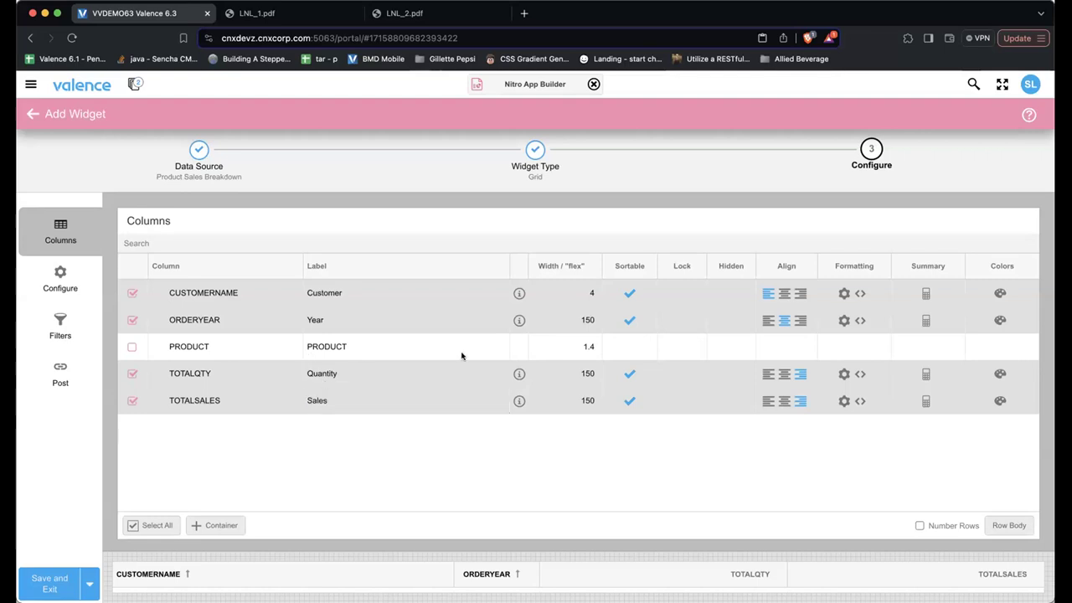
# Add a Total summary to both the Quantity and Sales columns.
pyautogui.click(924, 374)
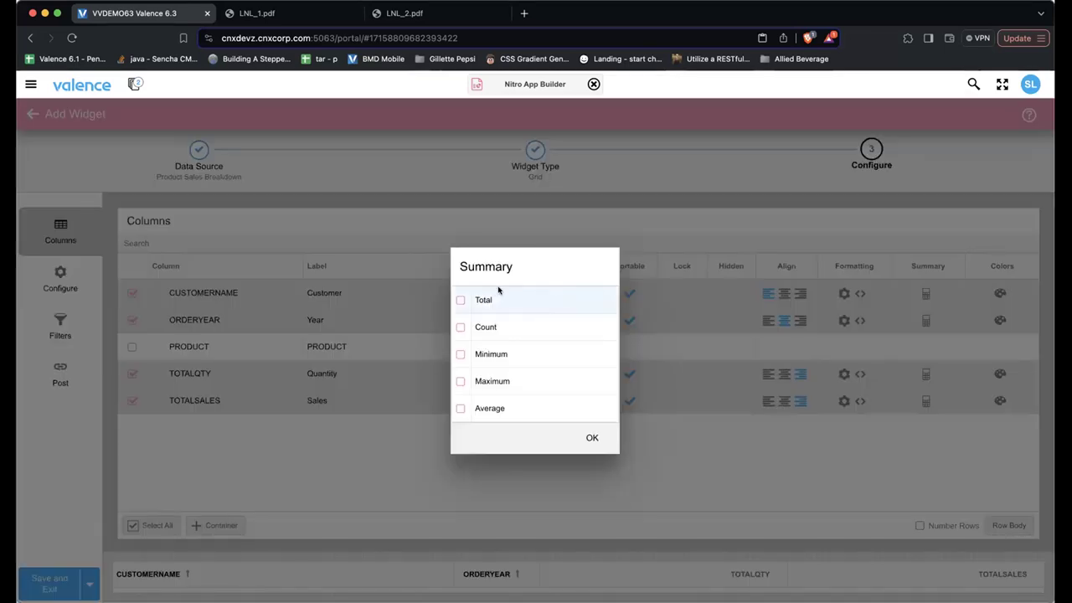
pyautogui.click(461, 300)
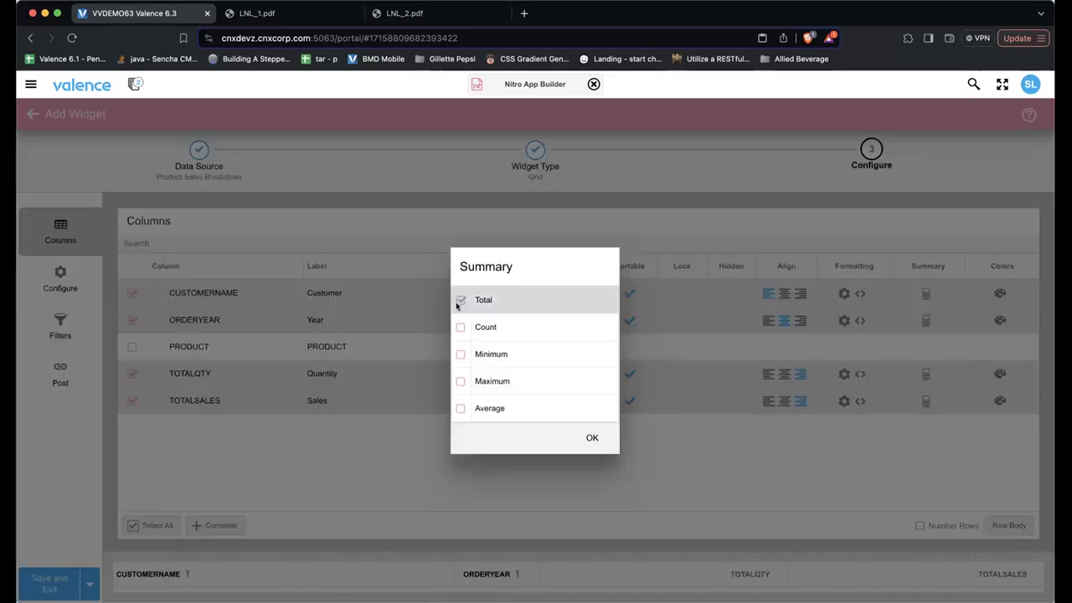
pyautogui.click(591, 438)
pyautogui.click(926, 401)
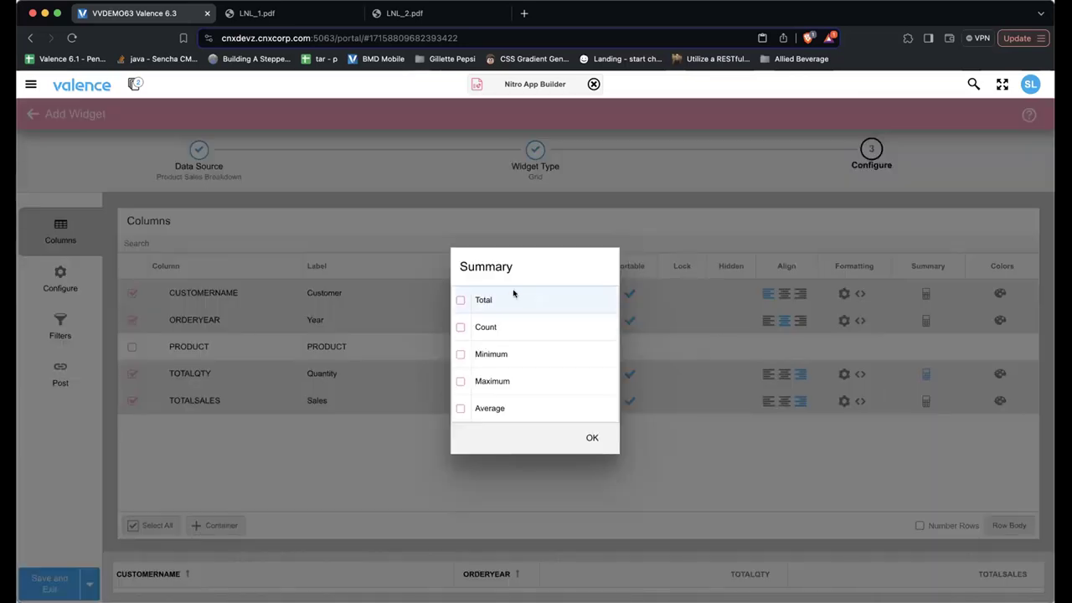
pyautogui.click(460, 300)
pyautogui.click(587, 432)
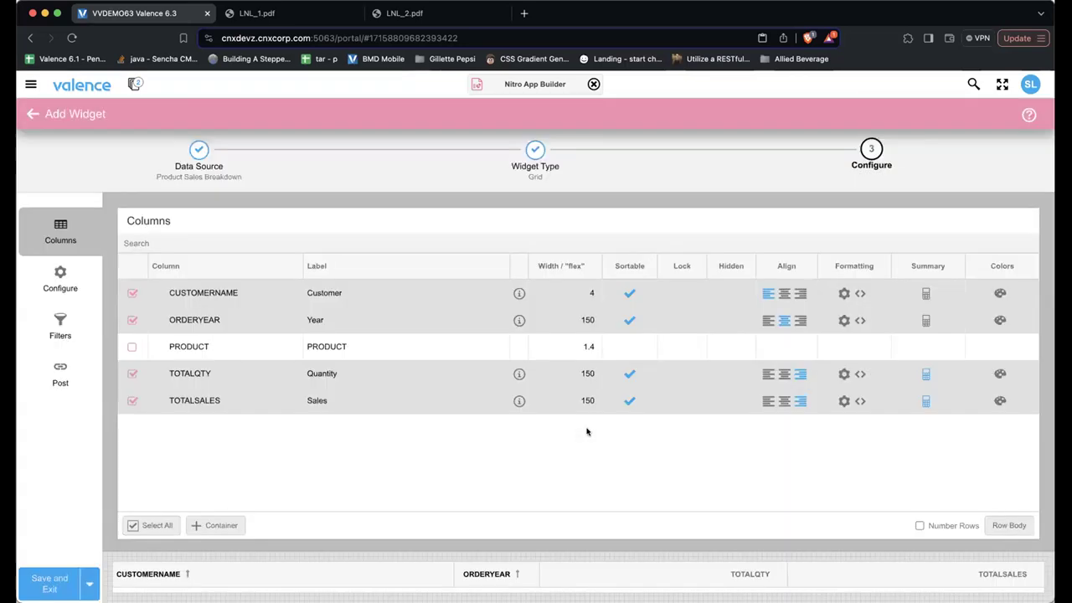
# Format the Sales column as US dollar money in the $1,000.34 style.
pyautogui.click(843, 401)
pyautogui.click(303, 323)
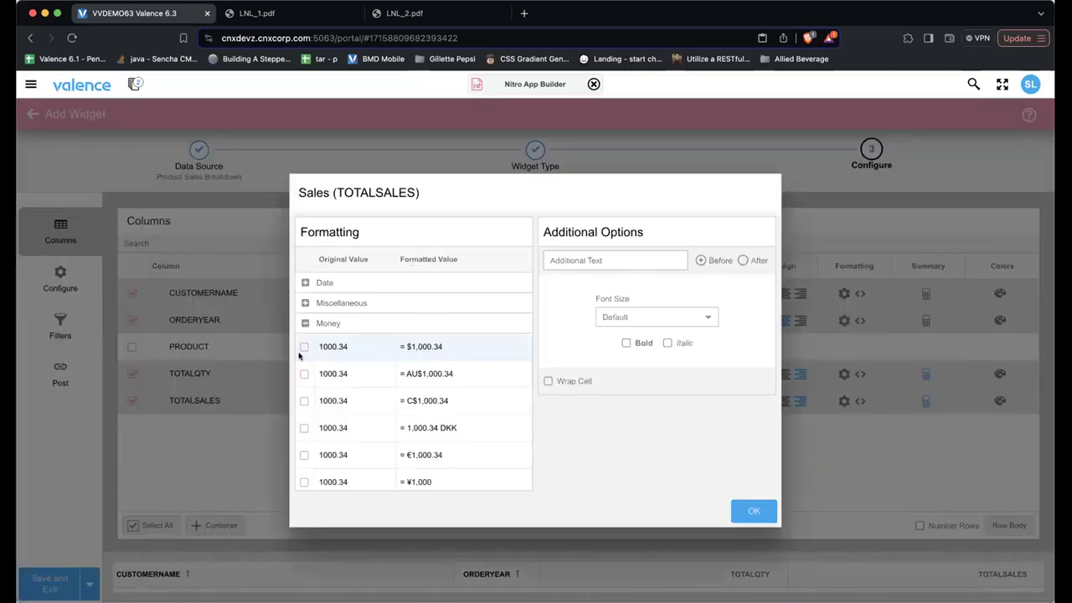
pyautogui.click(299, 347)
pyautogui.click(751, 512)
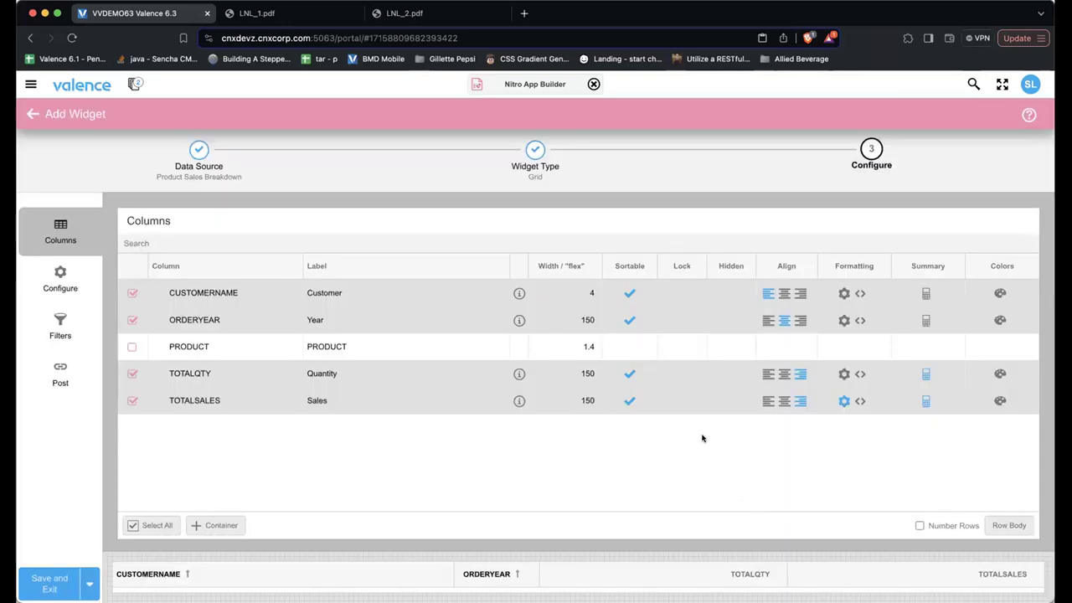
# Apply a whole-number format with thousands separators to the Quantity column.
pyautogui.click(842, 374)
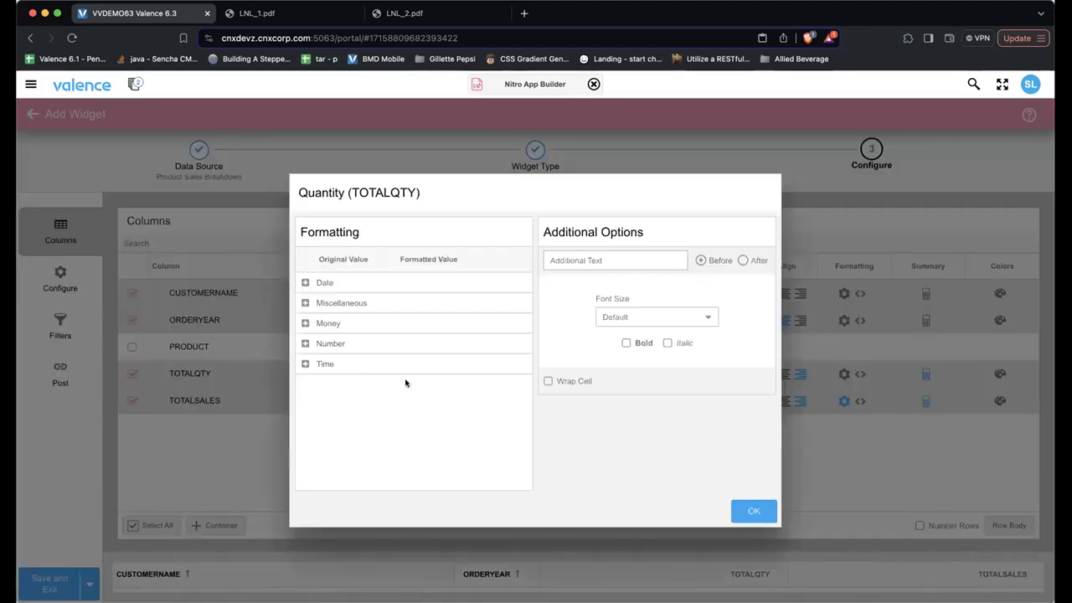
pyautogui.click(303, 343)
pyautogui.scroll(-1, 324, 417)
pyautogui.scroll(-1, 324, 418)
pyautogui.click(304, 442)
pyautogui.click(751, 510)
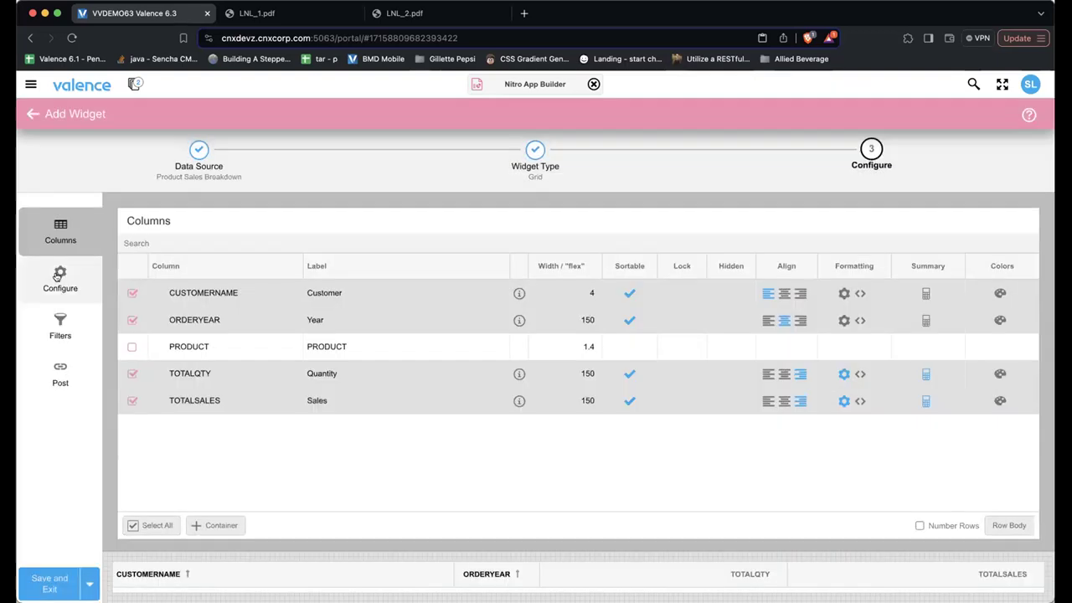
# Title the grid Sales Breakdown and turn off its paging.
pyautogui.click(57, 276)
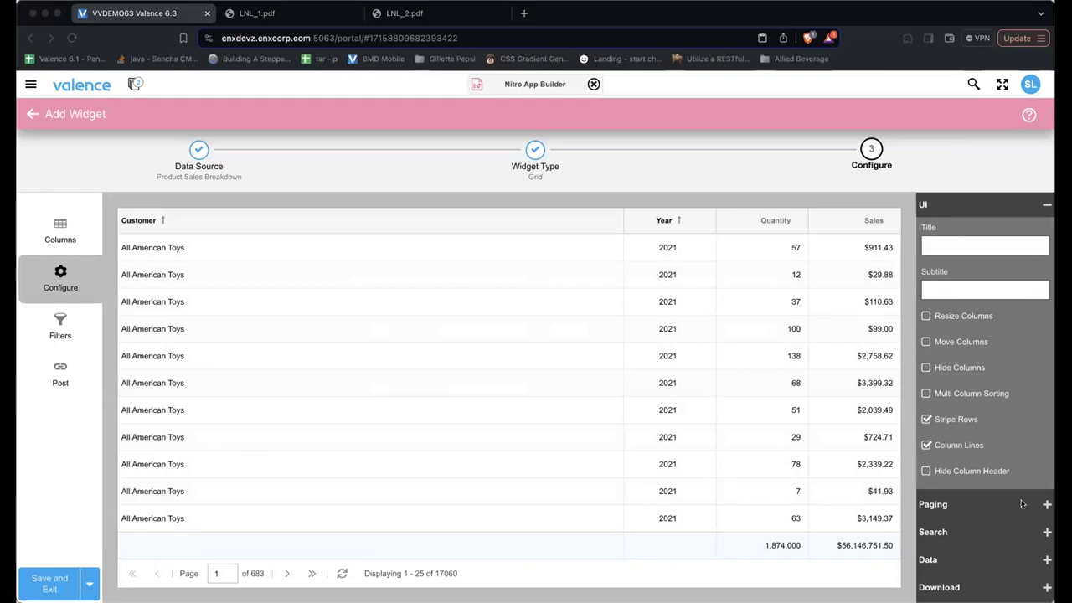
pyautogui.click(932, 248)
pyautogui.write('Sales Breakdown')
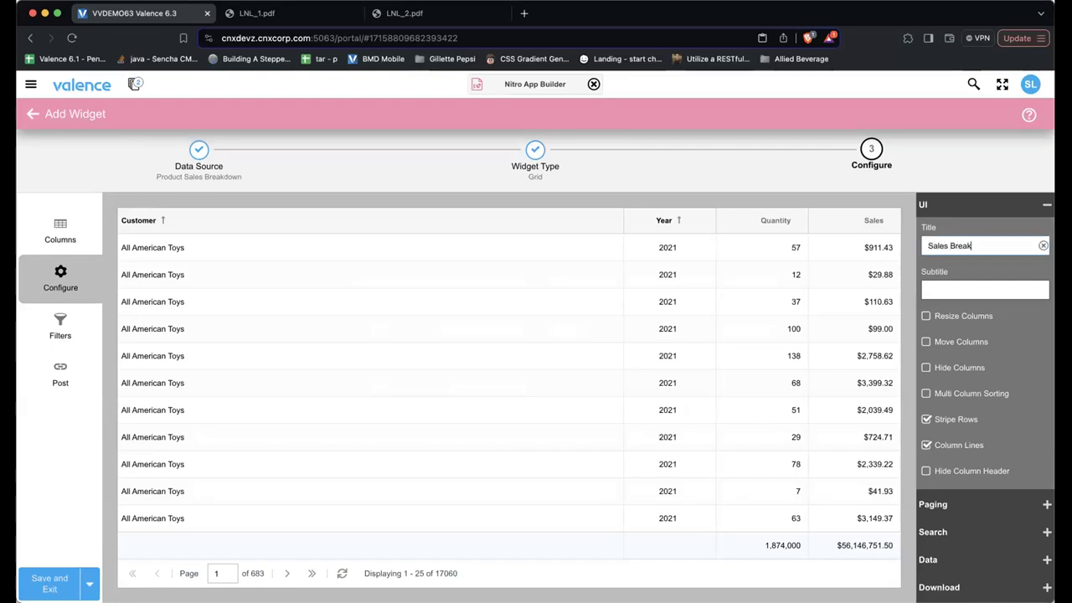
pyautogui.click(947, 505)
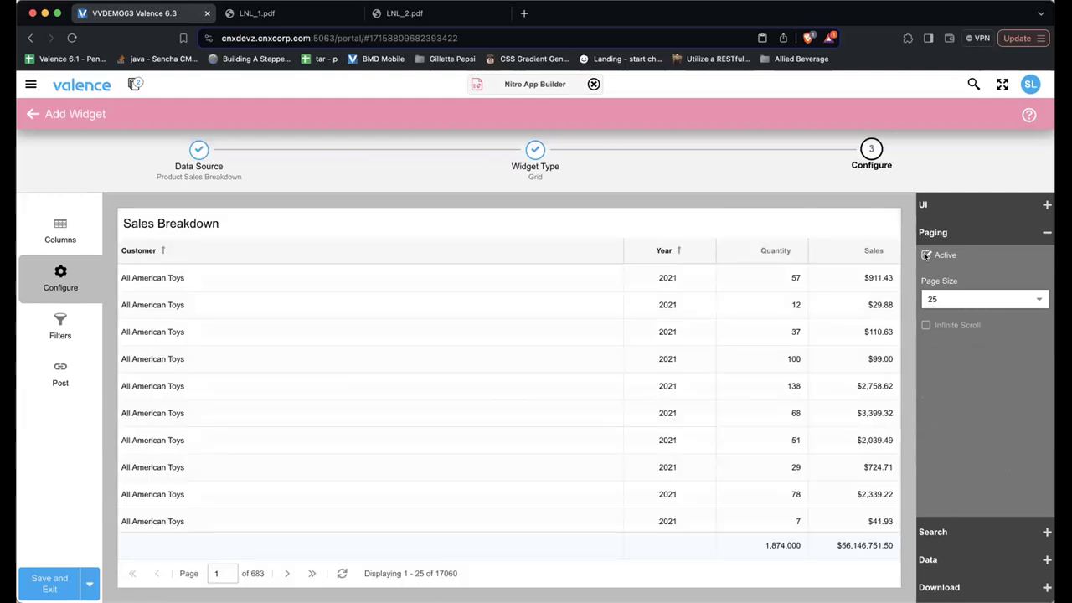
pyautogui.click(926, 255)
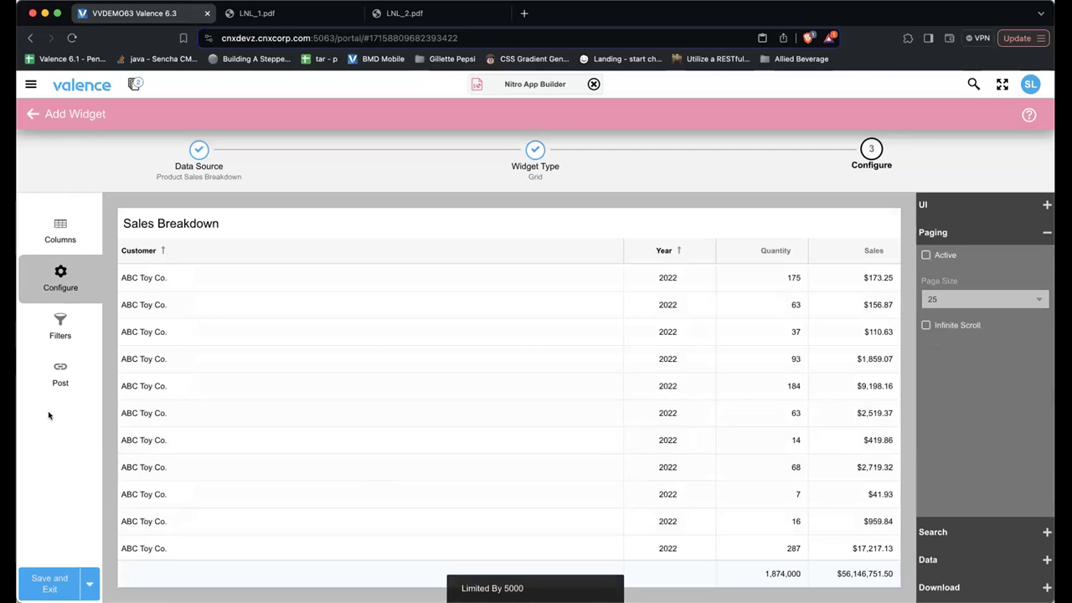
# Save the grid widget under the name Product Sales Breakdown List.
pyautogui.click(49, 584)
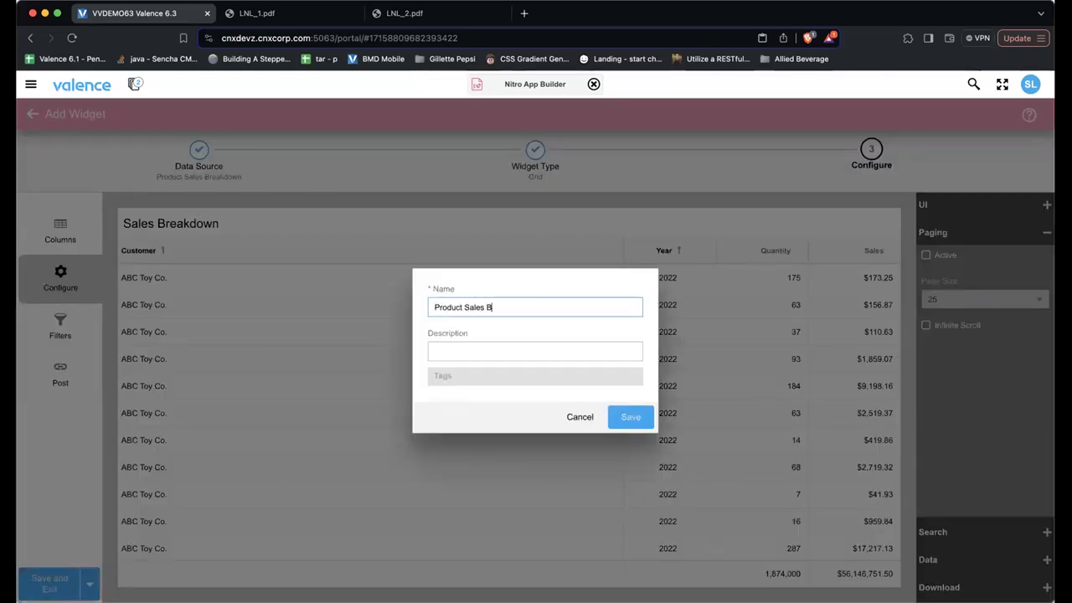
pyautogui.write('t')
pyautogui.press('Return')
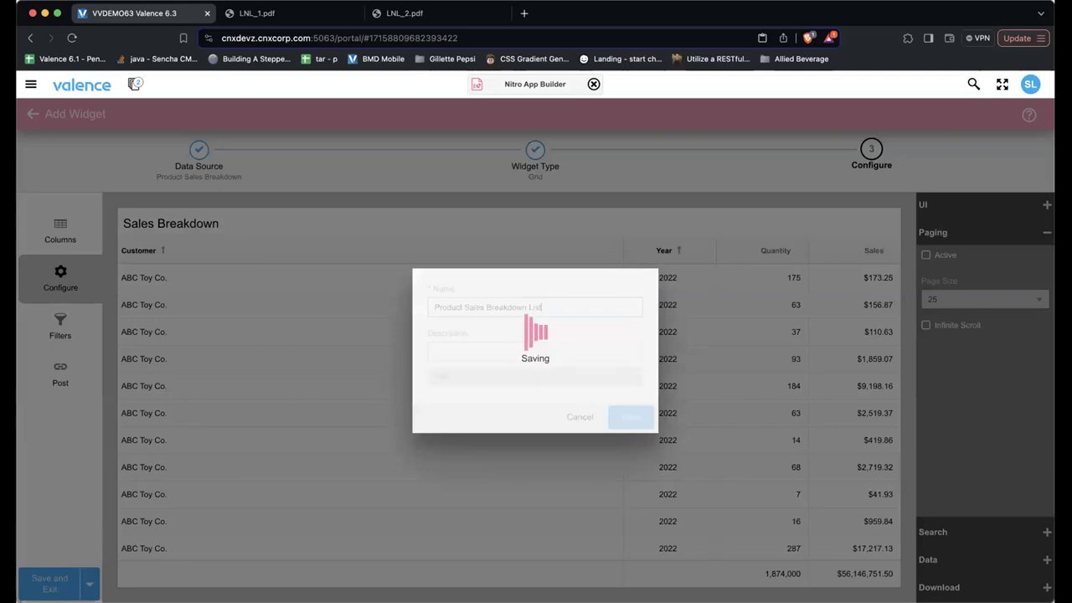
# Open the Products app for editing and add an app section named Detail.
pyautogui.click(47, 232)
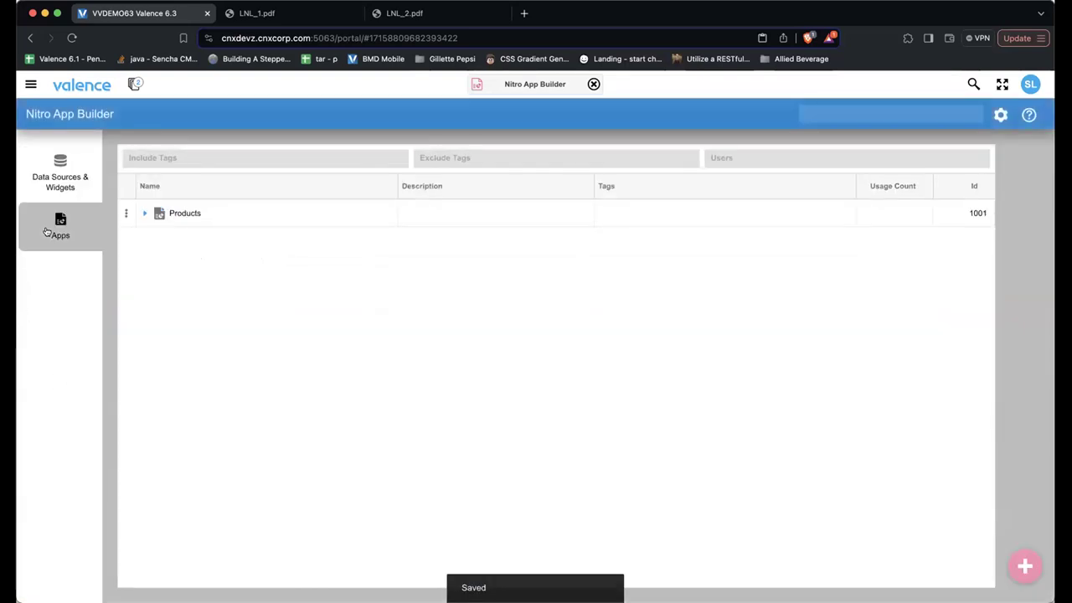
pyautogui.doubleClick(176, 212)
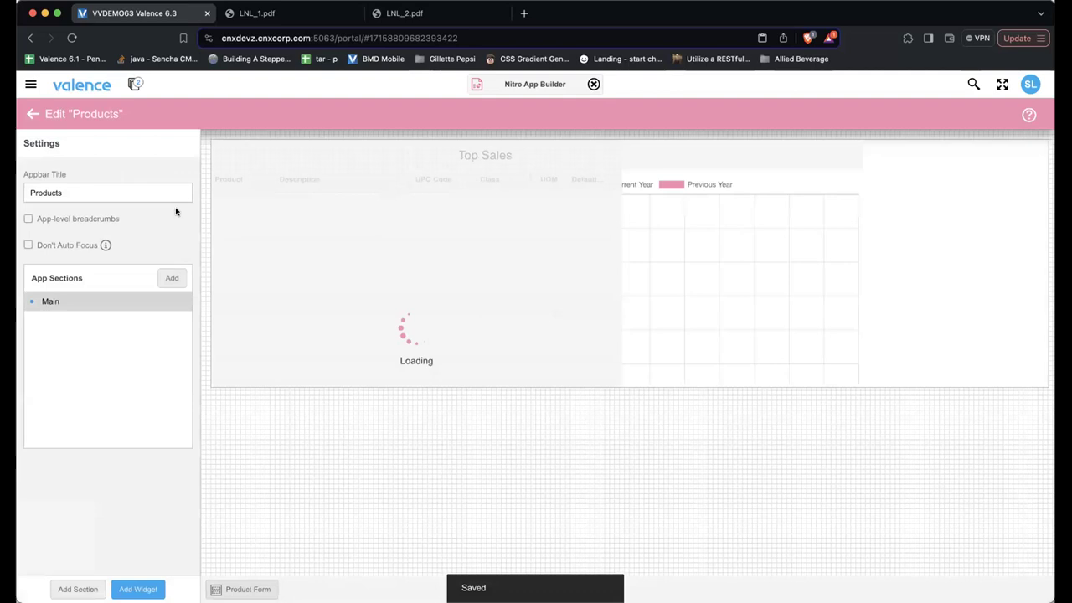
pyautogui.click(170, 277)
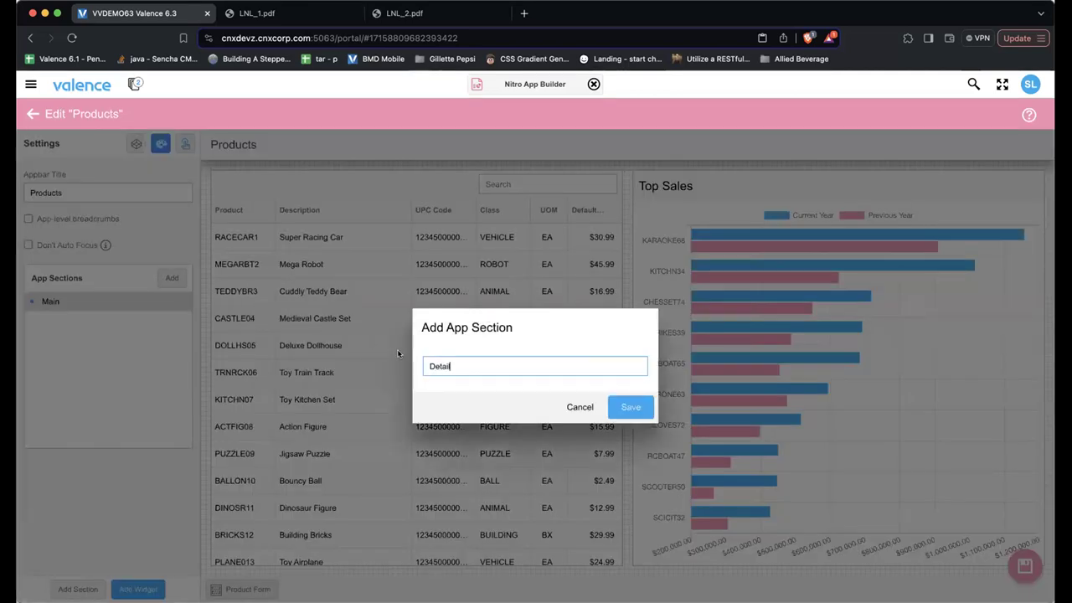
pyautogui.click(630, 407)
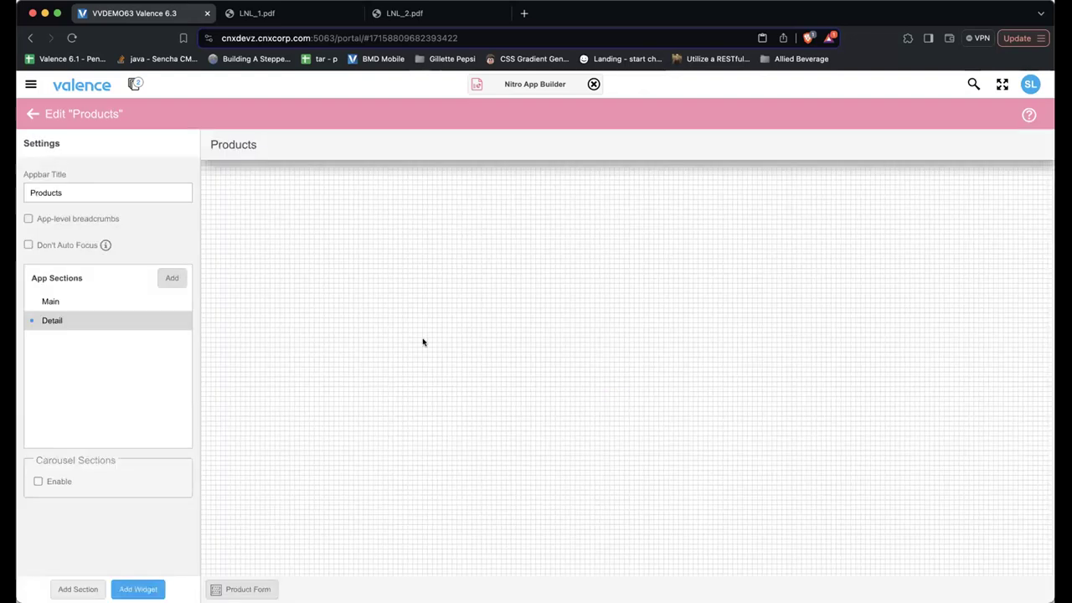
# Compare the app's Main and Detail sections with the two page layouts in the LNL_2.pdf mockup.
pyautogui.click(68, 302)
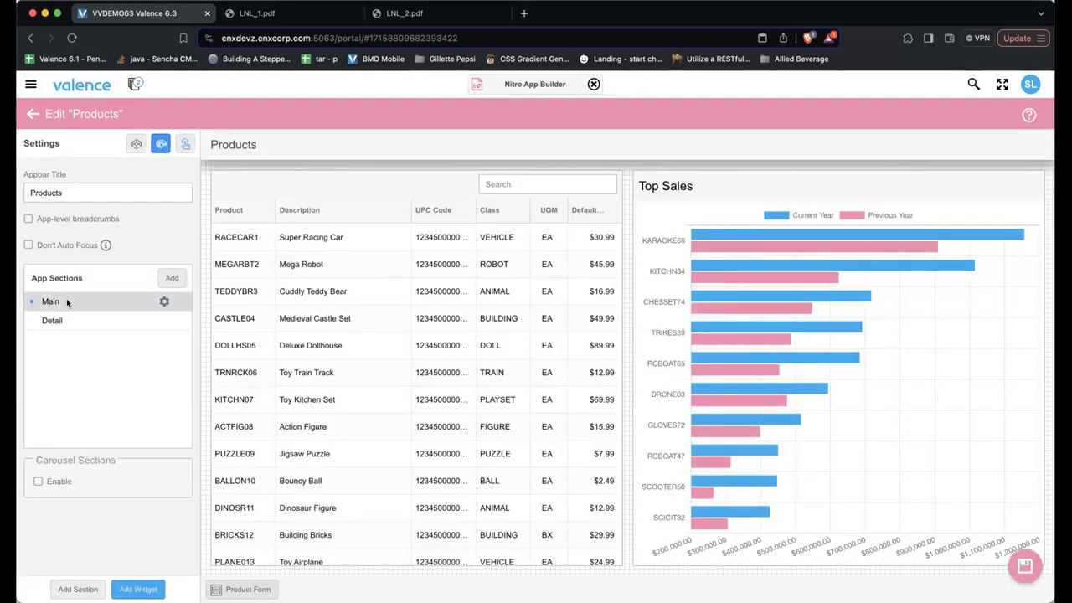
pyautogui.click(66, 319)
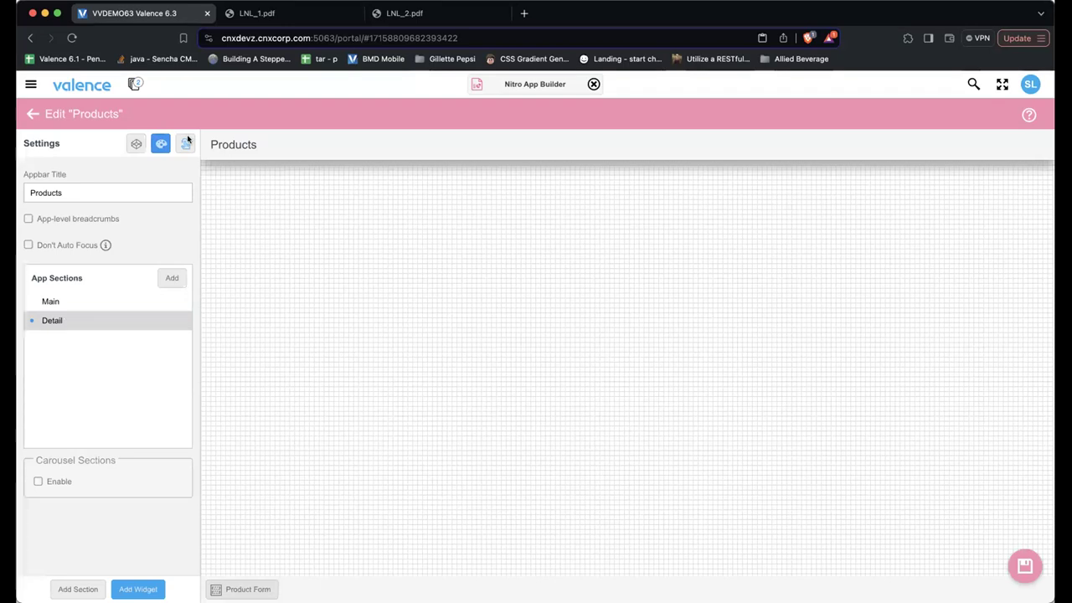
pyautogui.click(403, 13)
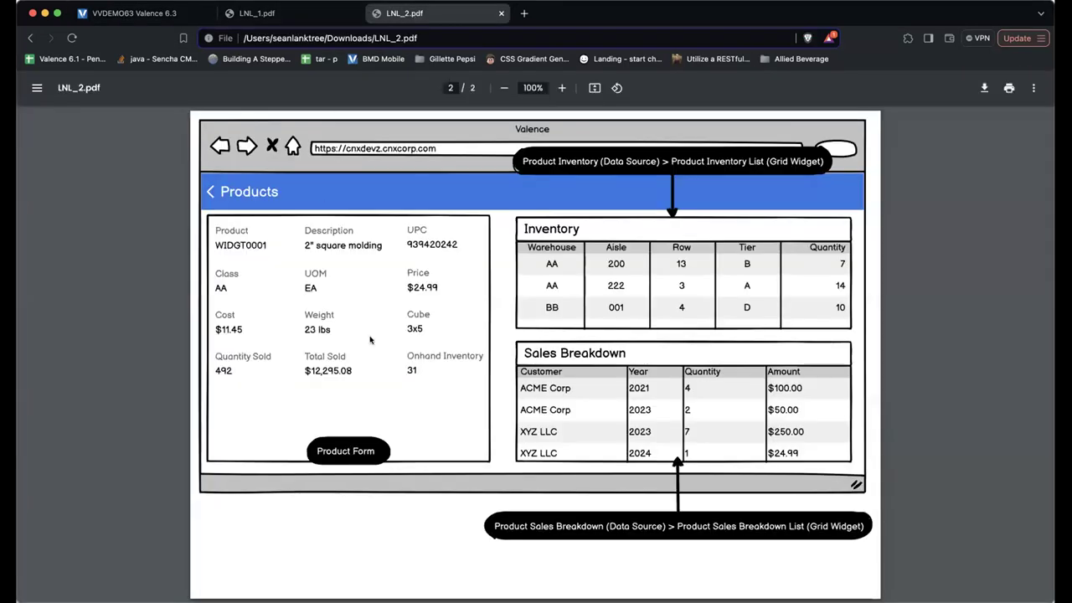
pyautogui.scroll(10, 210, 193)
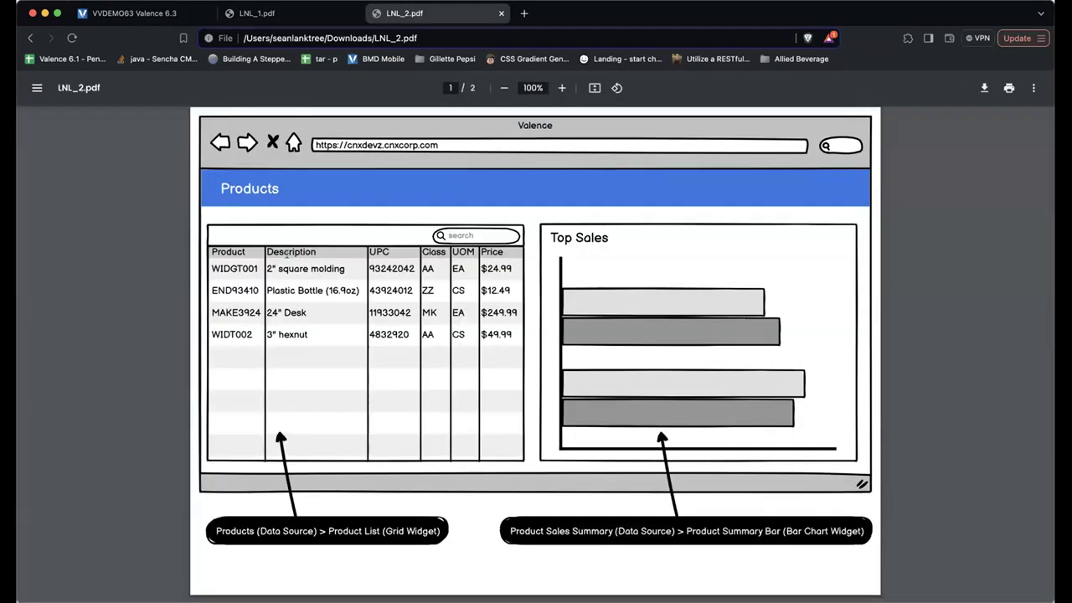
pyautogui.scroll(-10, 297, 266)
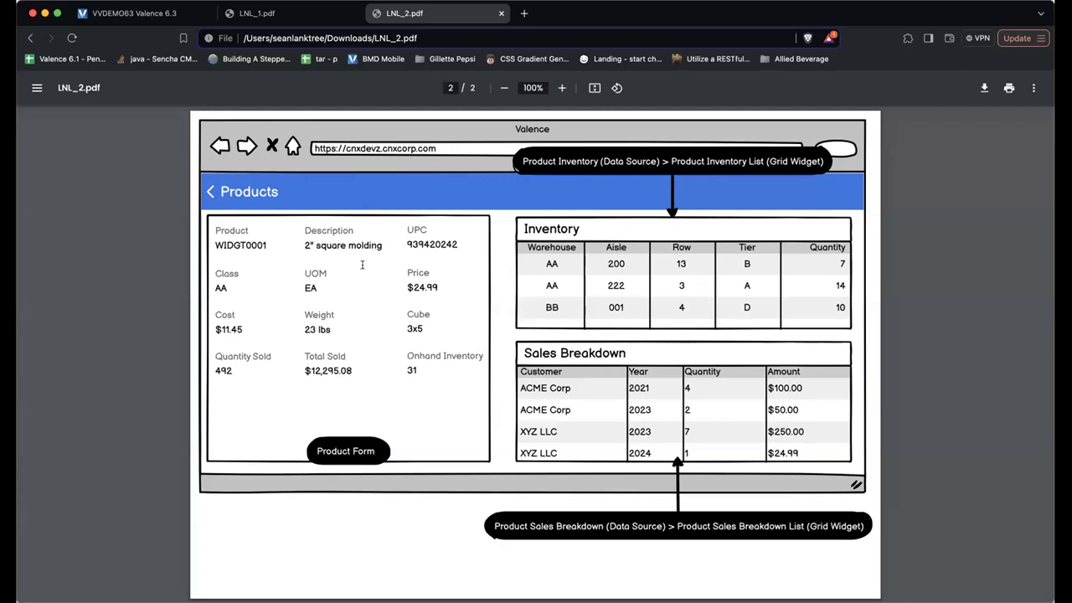
pyautogui.scroll(6, 210, 191)
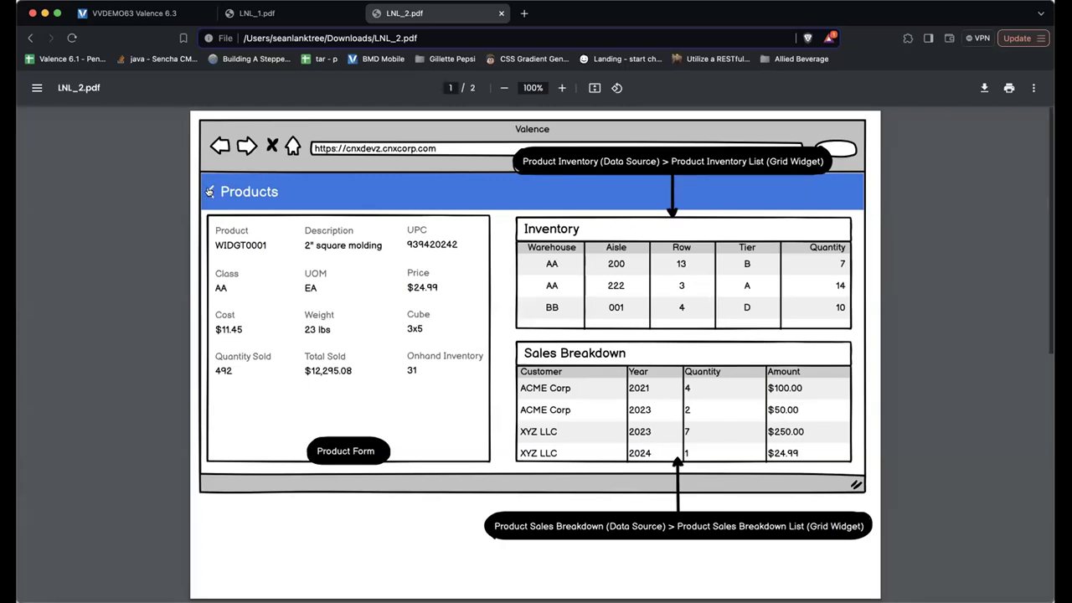
# Return to the Products app in Valence and move the existing Product Form widget into the Detail section.
pyautogui.click(137, 15)
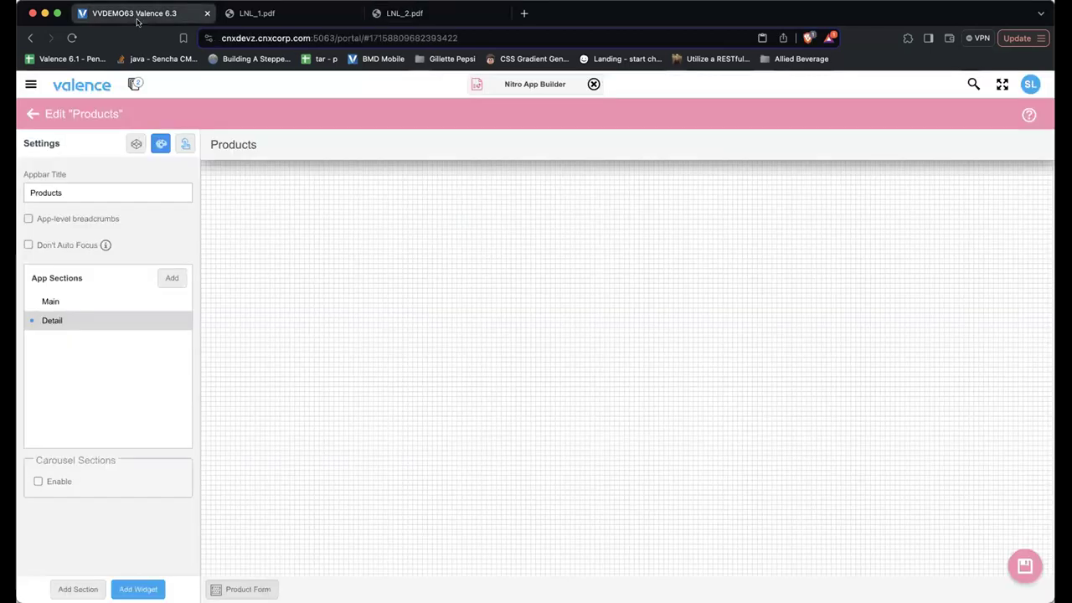
pyautogui.moveTo(76, 323)
pyautogui.click(140, 582)
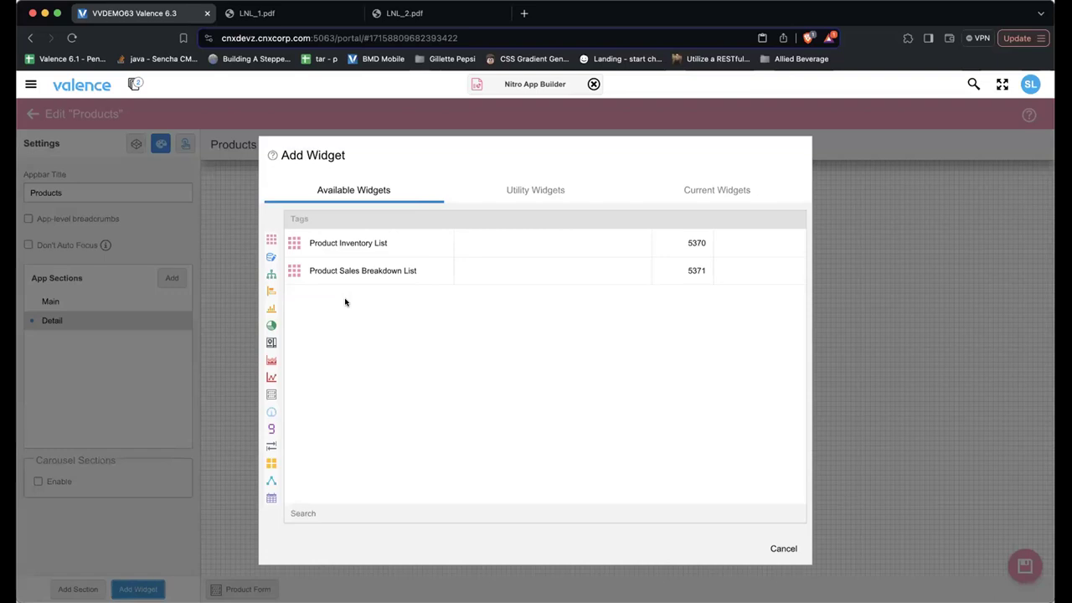
pyautogui.click(718, 190)
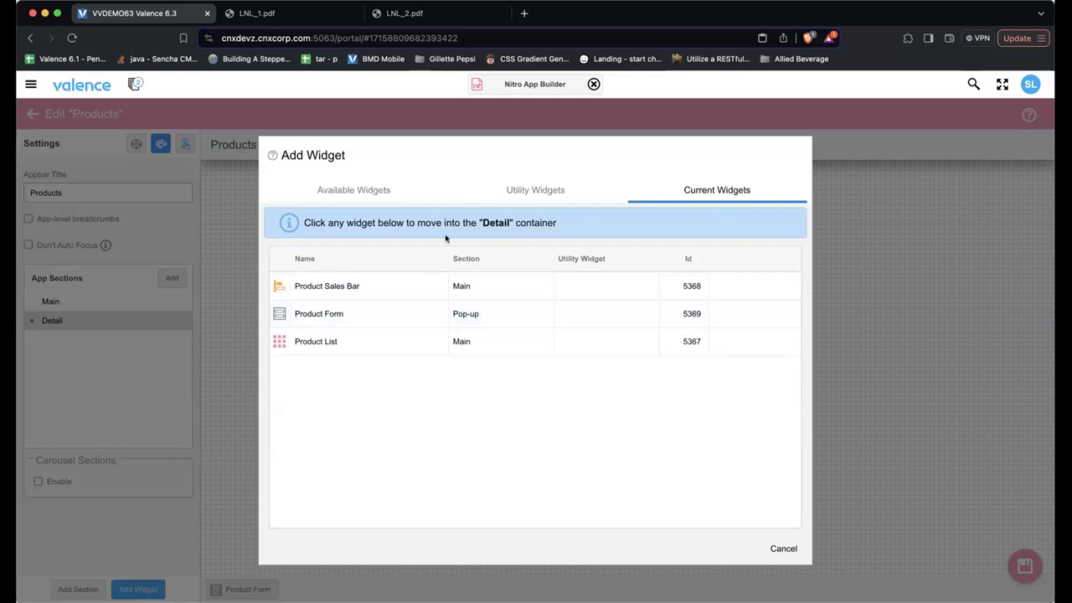
pyautogui.click(323, 313)
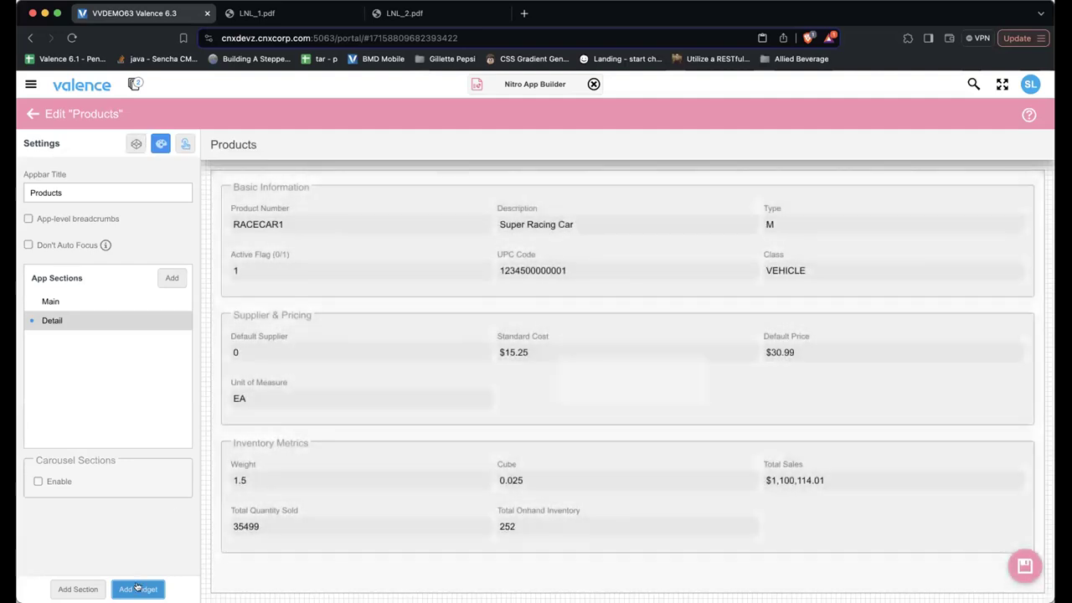
# Add a Vertical Layout utility widget named right to the Detail section and place it beside the product form.
pyautogui.click(140, 589)
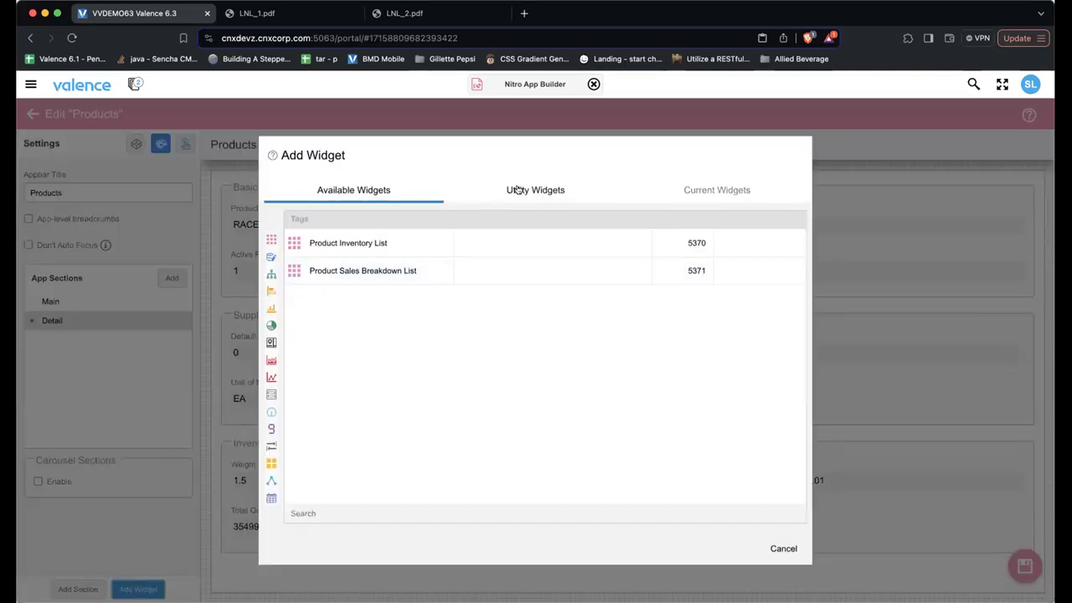
pyautogui.click(518, 191)
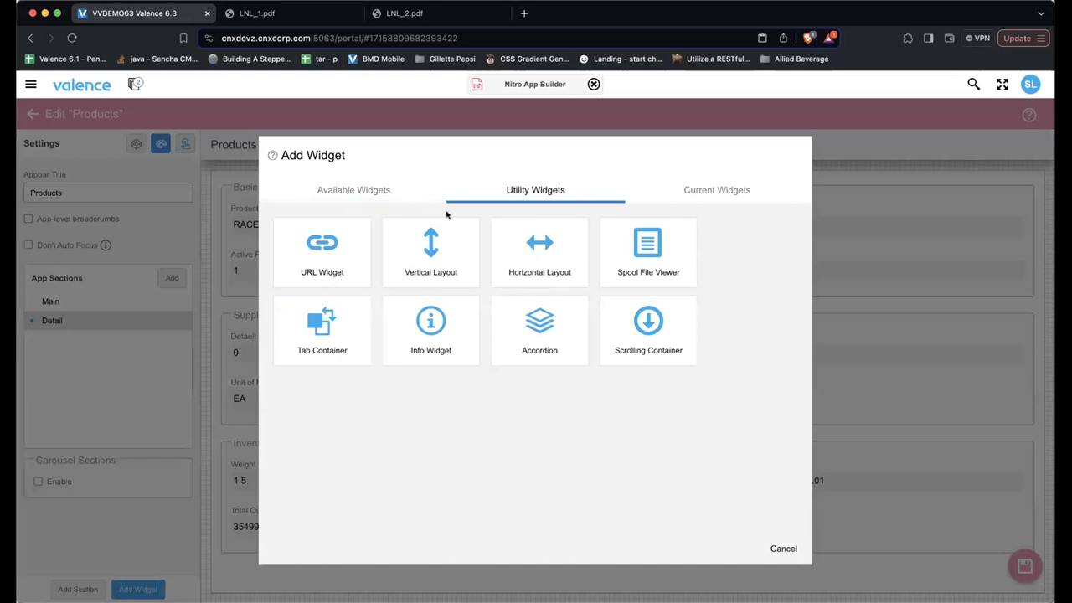
pyautogui.click(408, 251)
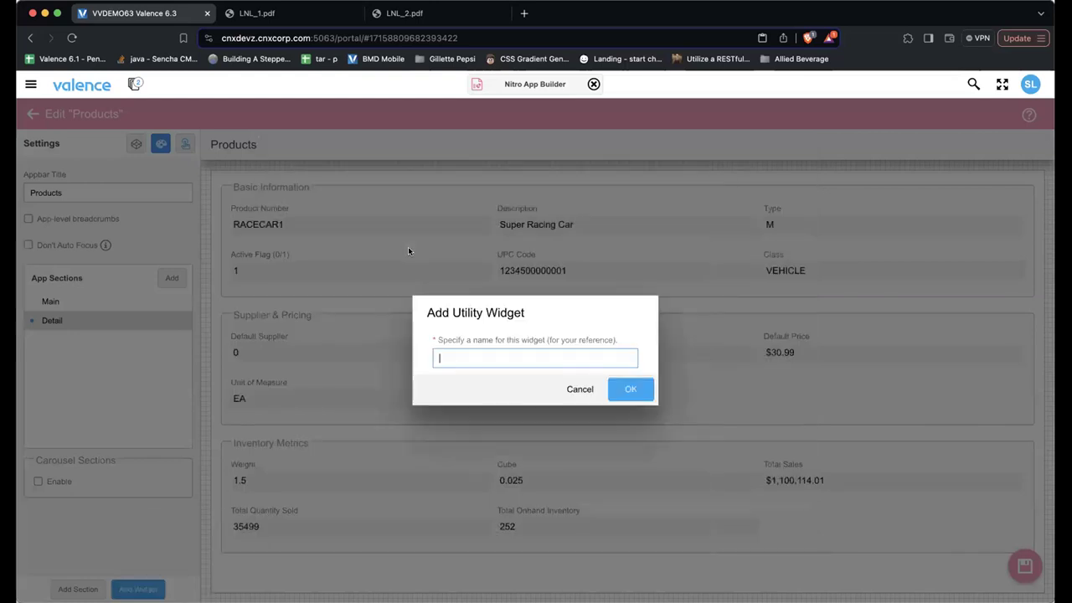
pyautogui.write('right')
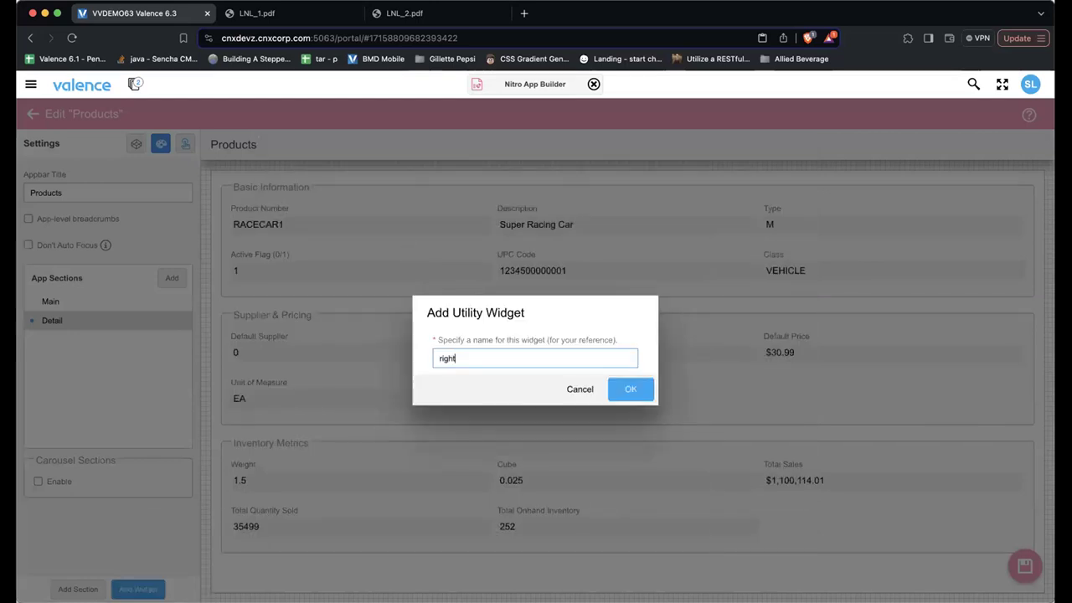
pyautogui.press('Return')
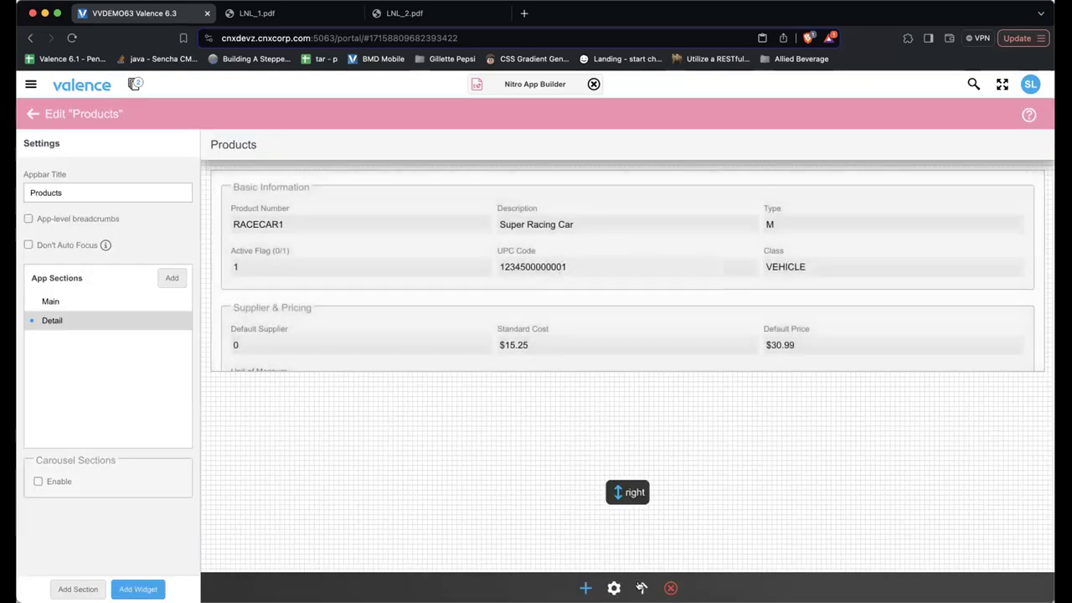
pyautogui.click(642, 587)
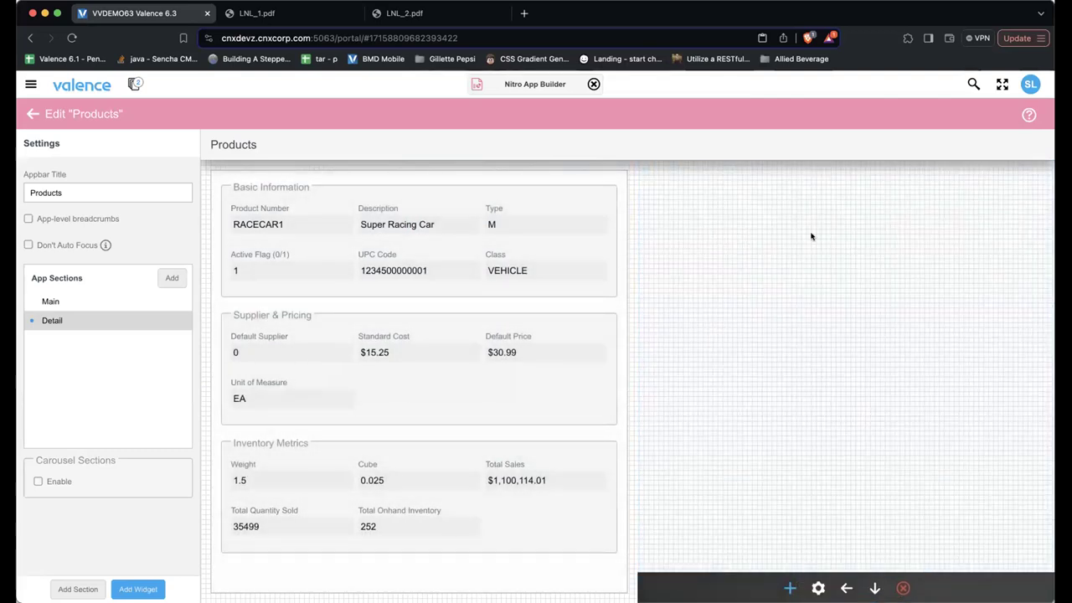
# Add the Product Inventory List and Product Sales Breakdown List grids to the vertical layout named right.
pyautogui.click(789, 588)
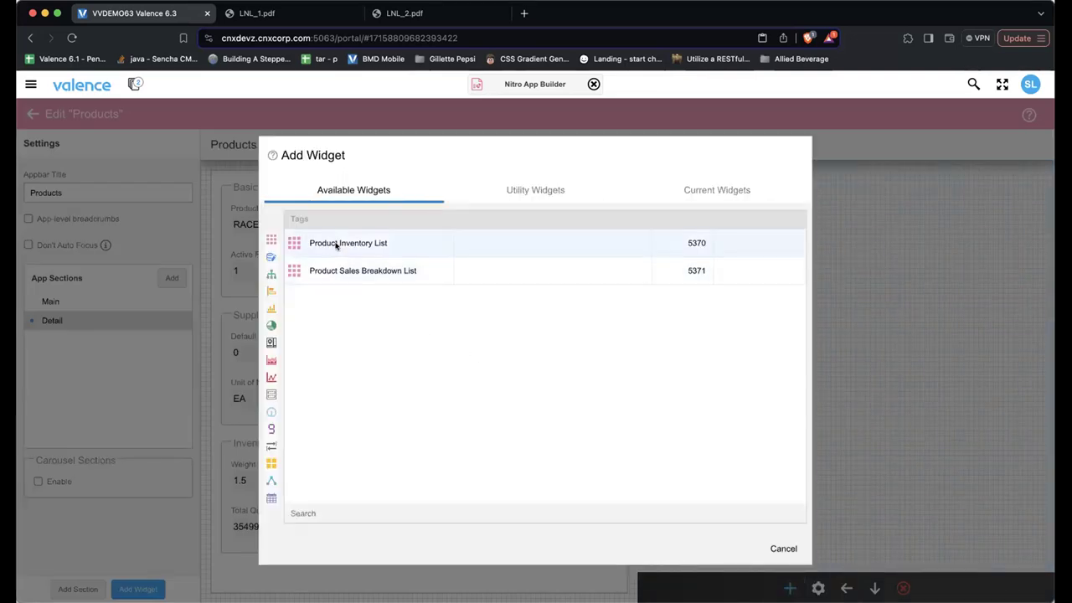
pyautogui.click(337, 243)
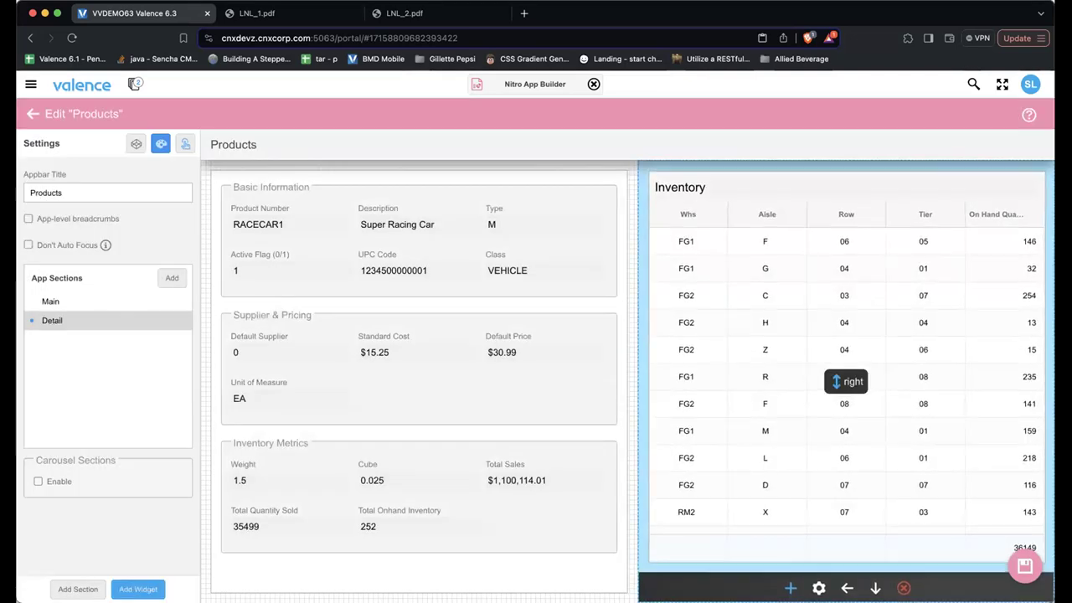
pyautogui.click(787, 586)
pyautogui.click(372, 243)
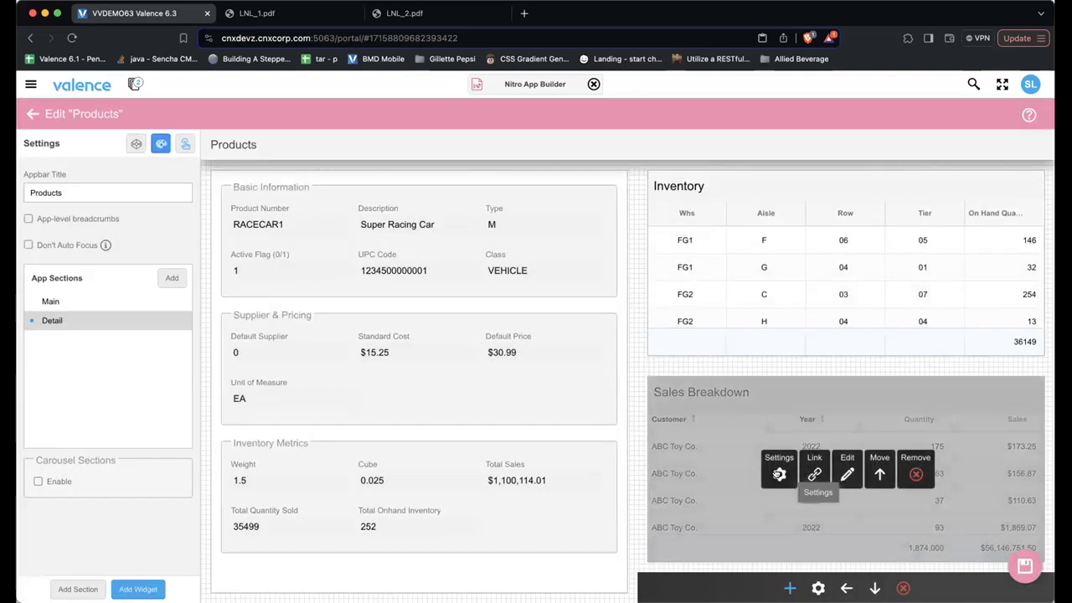
# Set the Sales Breakdown grid's top margin to 0 and the product form's top margin to 16 and right margin to 0.
pyautogui.click(780, 473)
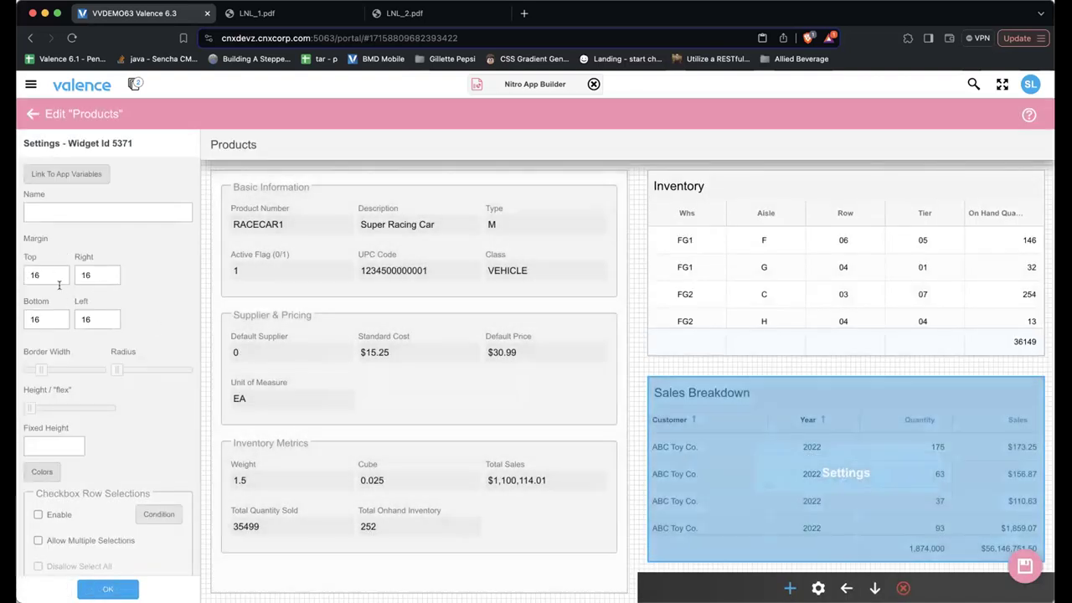
pyautogui.write('0')
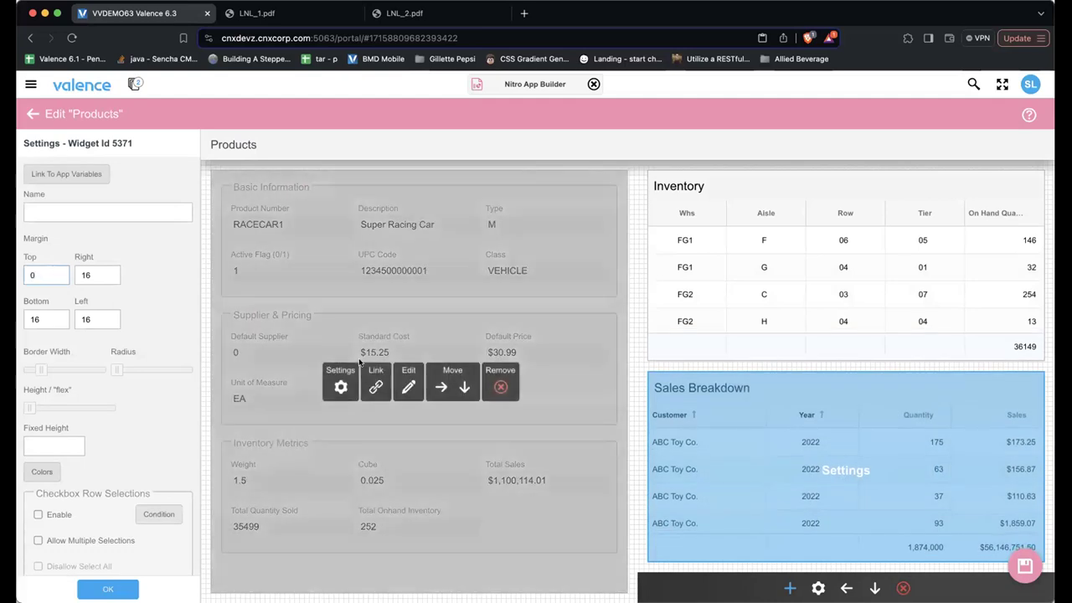
pyautogui.click(341, 386)
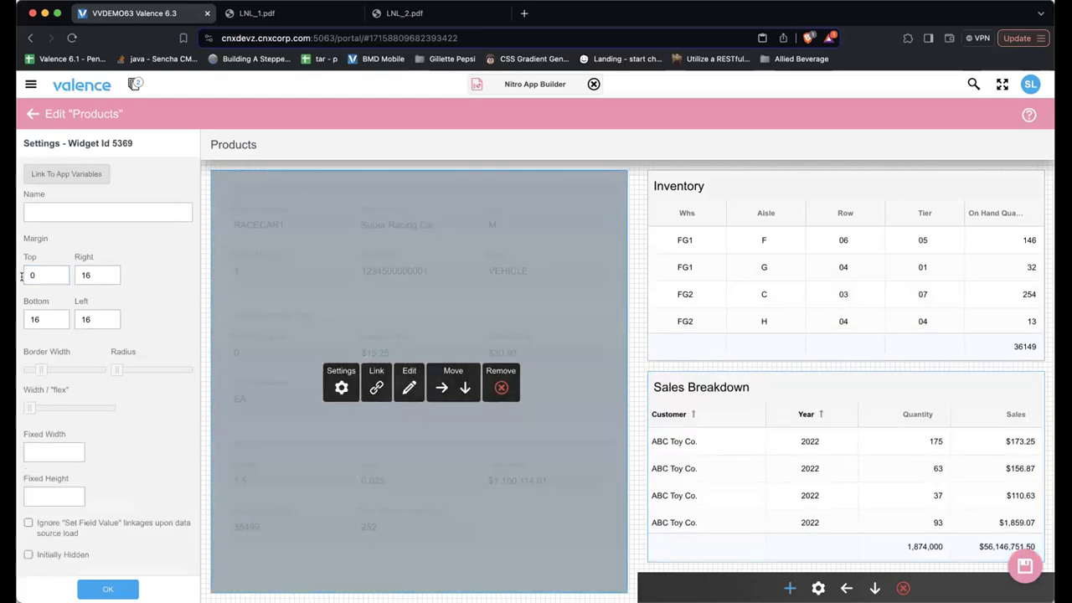
pyautogui.press('BackSpace')
pyautogui.write('16')
pyautogui.press('Tab')
pyautogui.write('0')
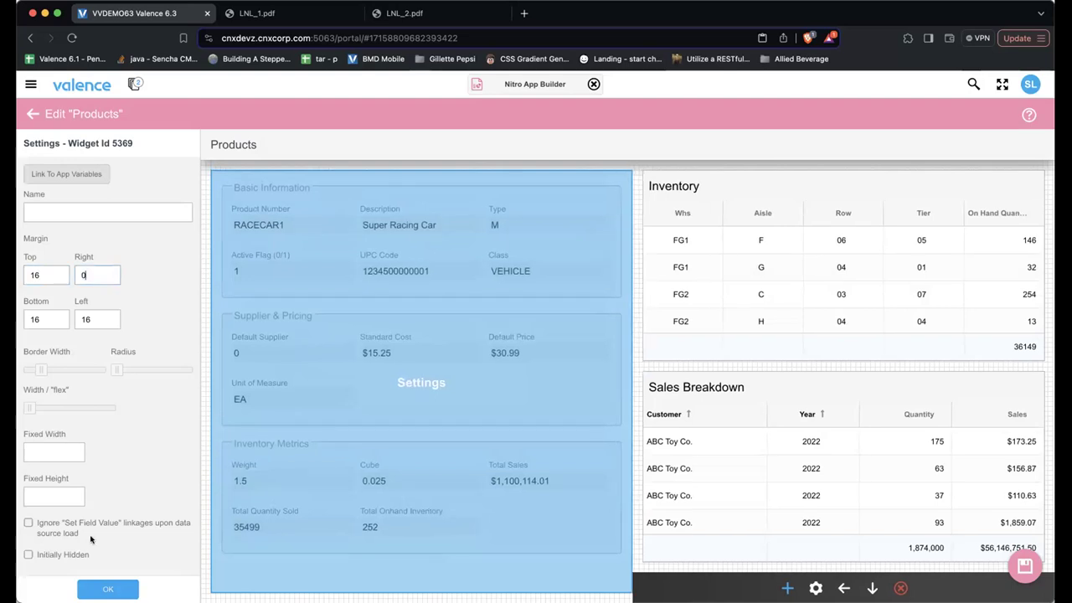
pyautogui.click(104, 589)
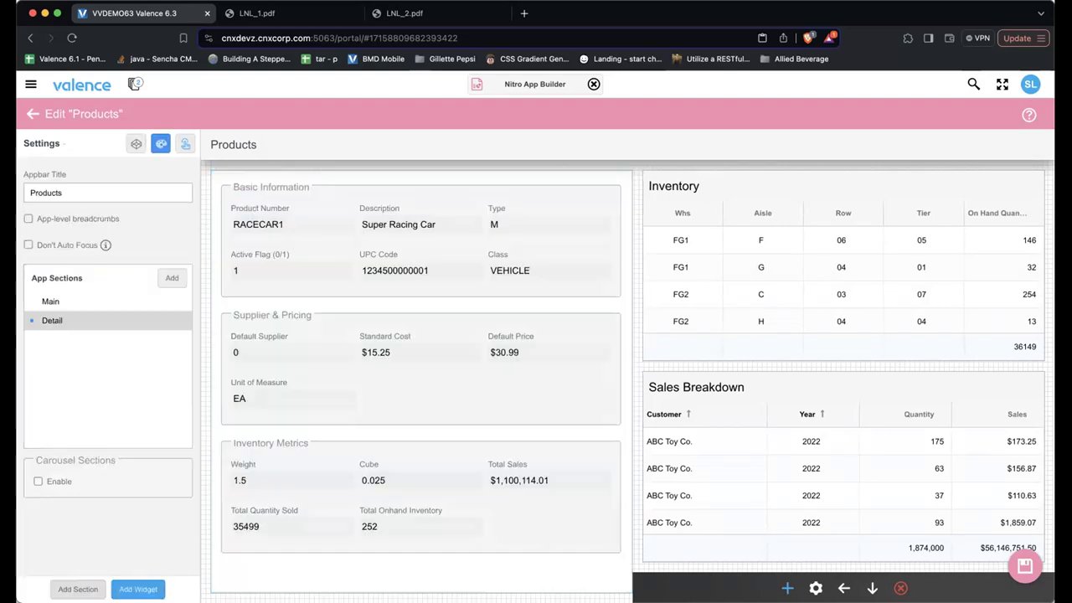
# Compare the Main and Detail sections and review the Product List's row-click filter on the Product Form in the app's behaviors.
pyautogui.click(83, 303)
pyautogui.click(87, 320)
pyautogui.click(81, 301)
pyautogui.moveTo(239, 238)
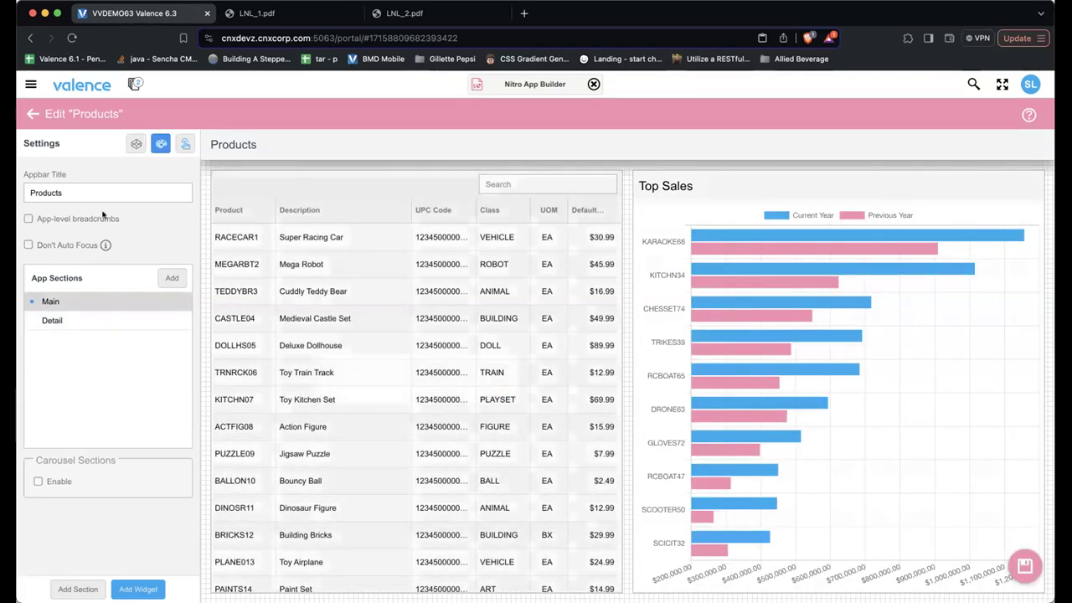
pyautogui.click(183, 143)
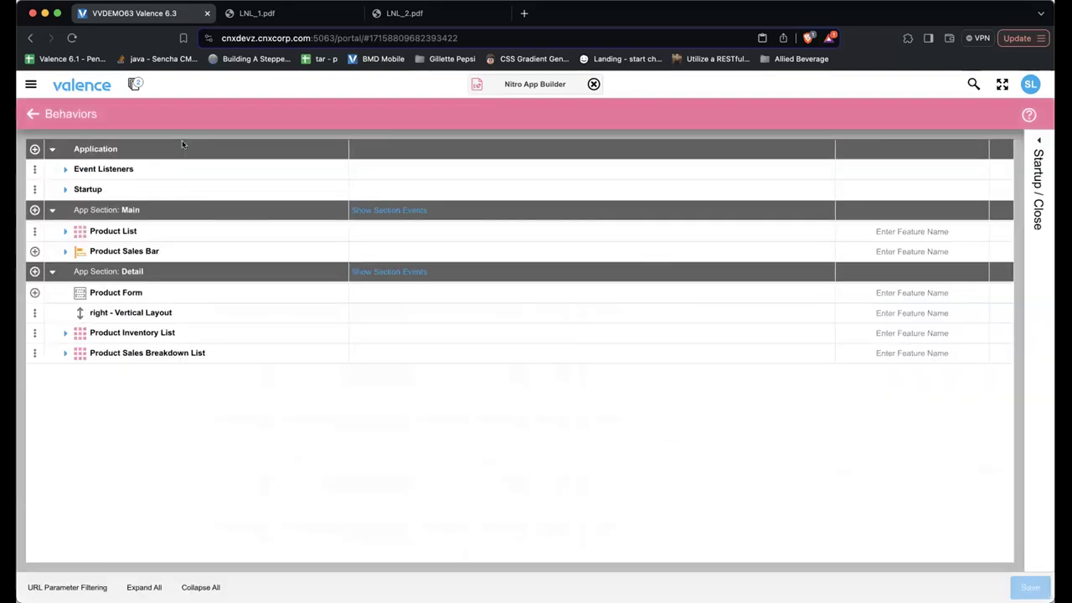
pyautogui.click(66, 232)
pyautogui.click(79, 251)
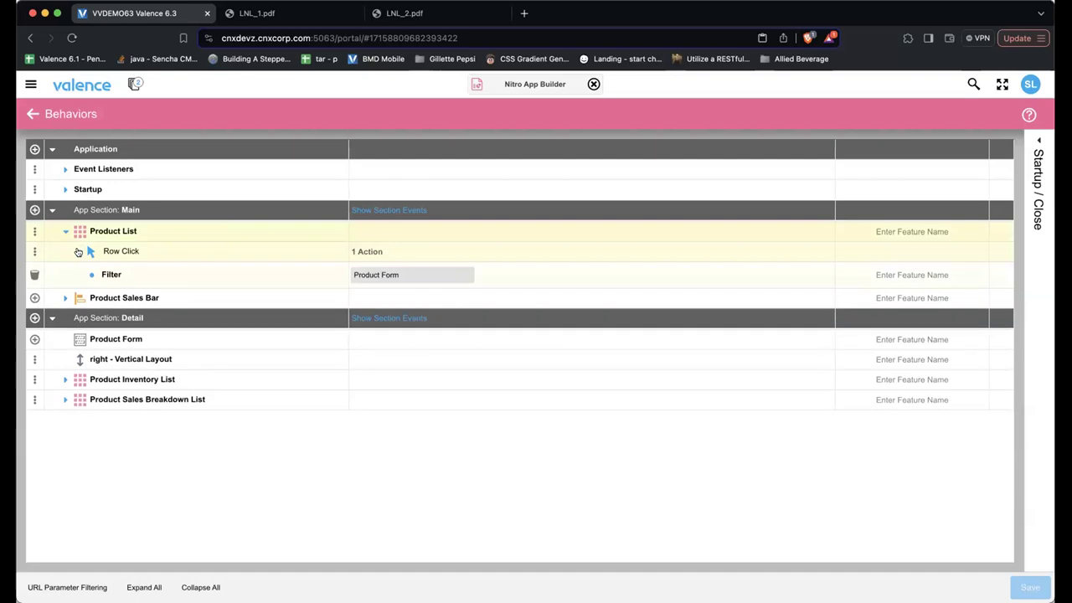
pyautogui.click(149, 273)
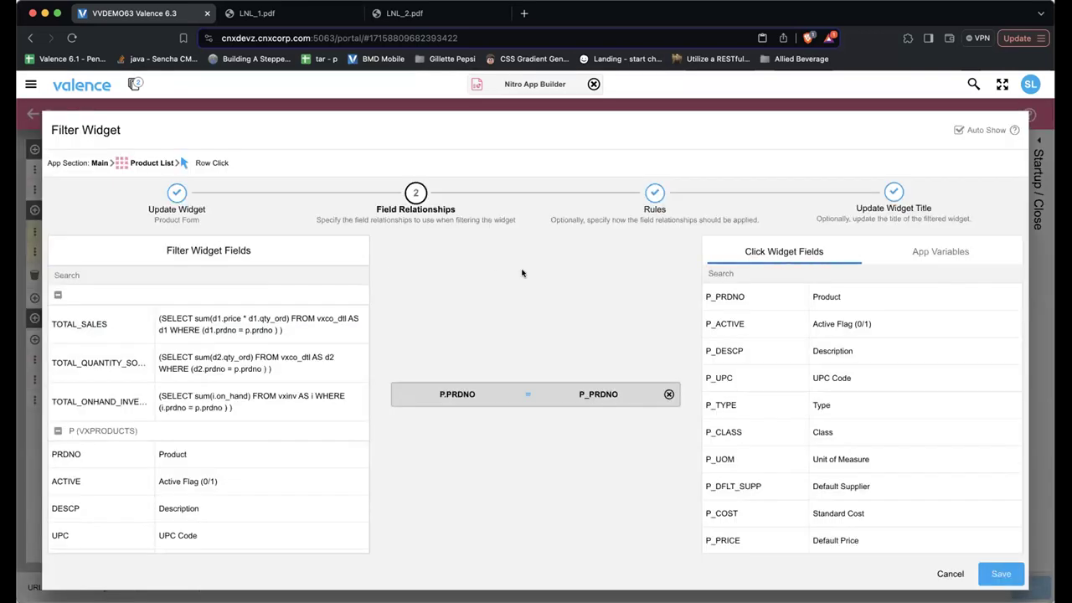
pyautogui.click(1001, 573)
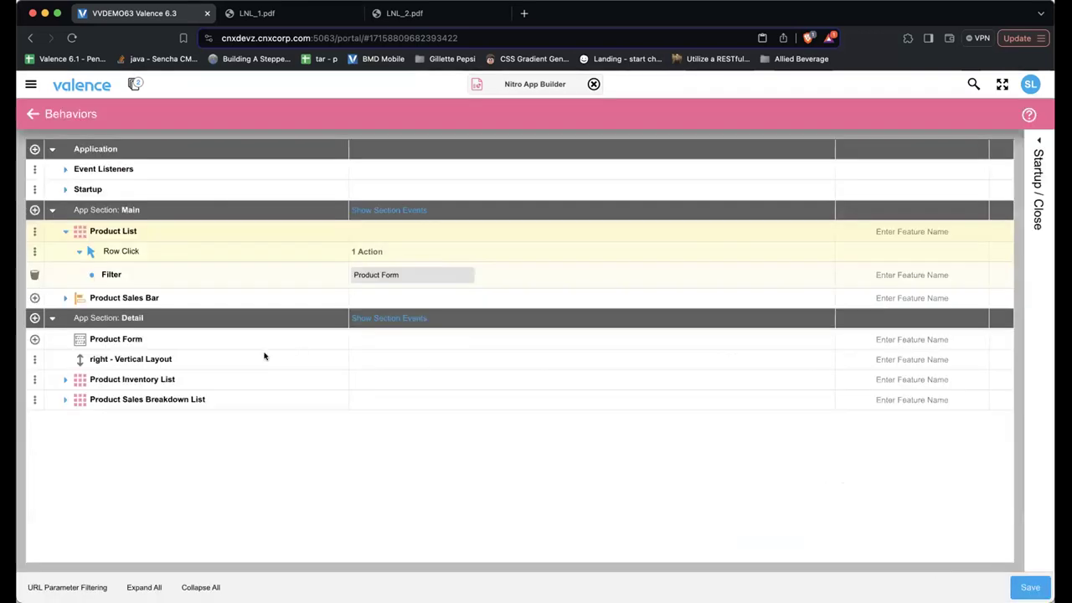
# Add a row-click filter from the Product List to the Product Inventory List, mapping VXINV.PRDNO to P_PRDNO.
pyautogui.click(34, 251)
pyautogui.click(38, 271)
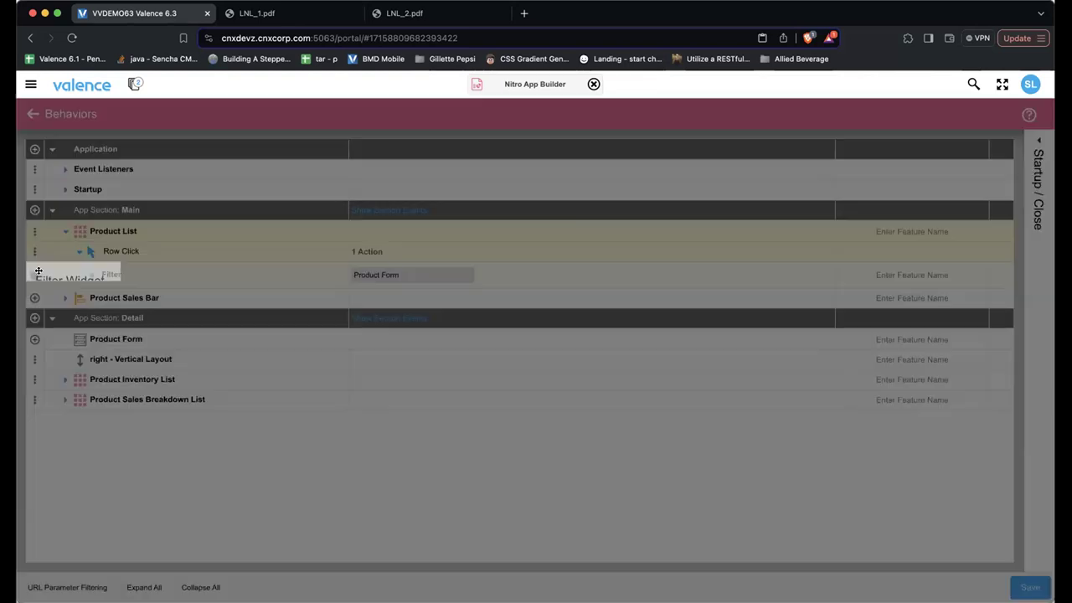
pyautogui.click(381, 342)
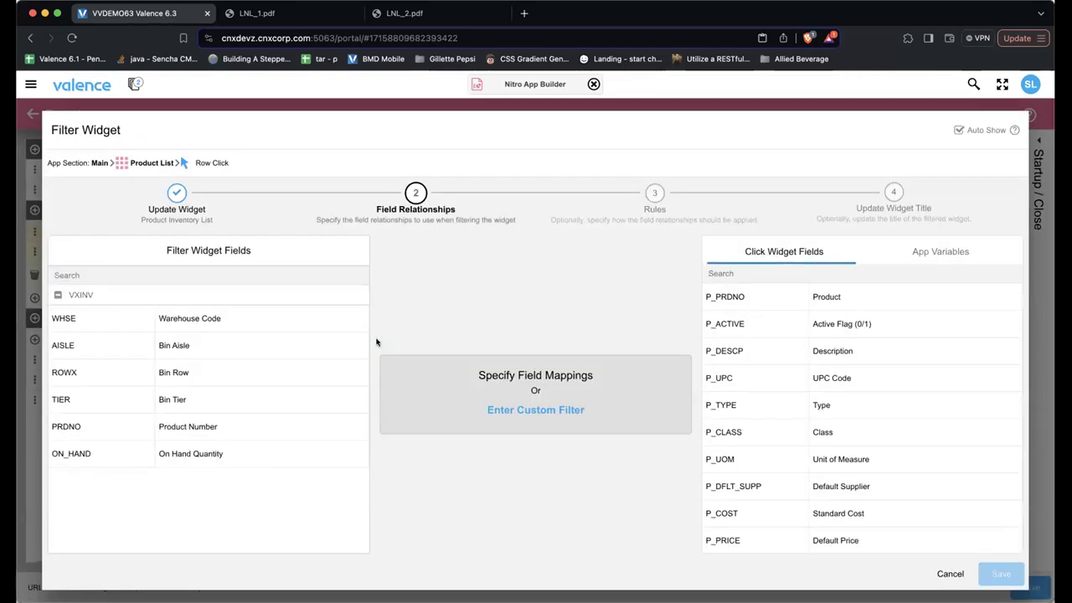
pyautogui.click(102, 429)
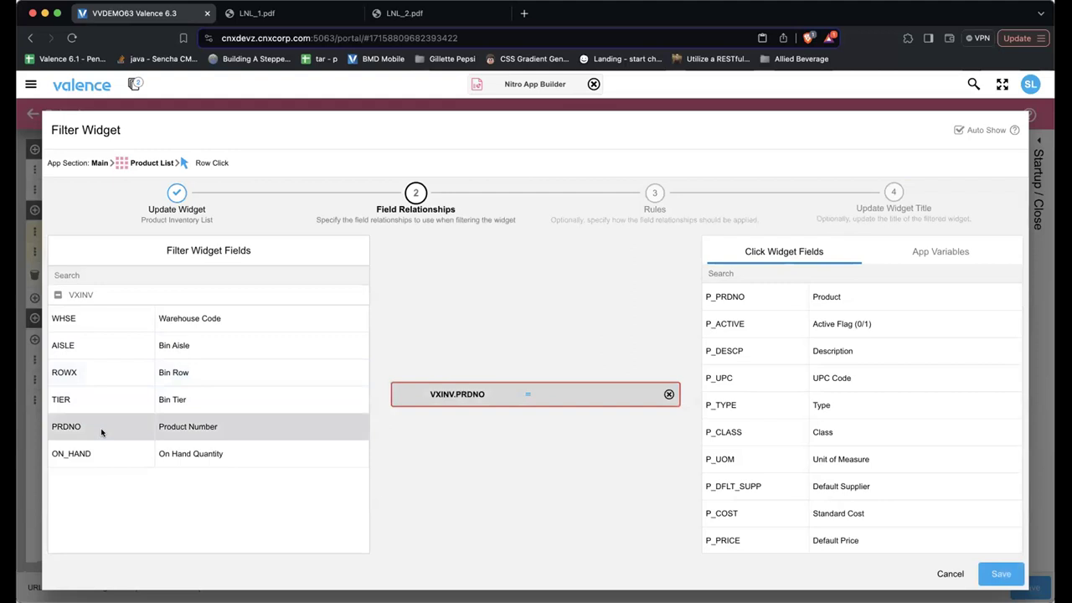
pyautogui.click(713, 294)
pyautogui.click(1000, 573)
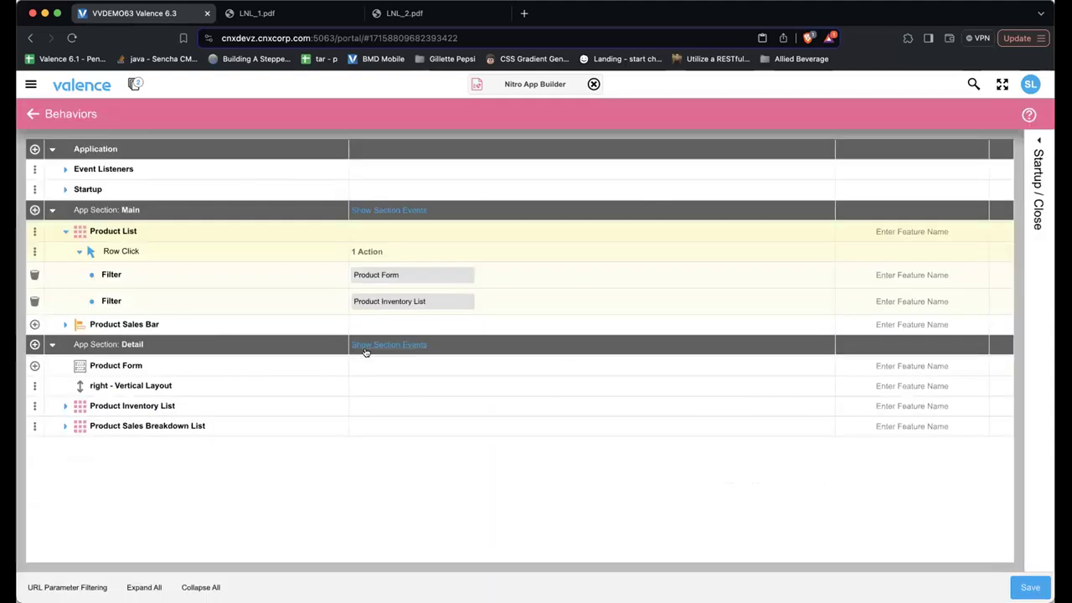
# Add a row-click filter from the Product List to the Product Sales Breakdown List, mapping D.PRDNO to P_PRDNO.
pyautogui.click(35, 273)
pyautogui.click(38, 269)
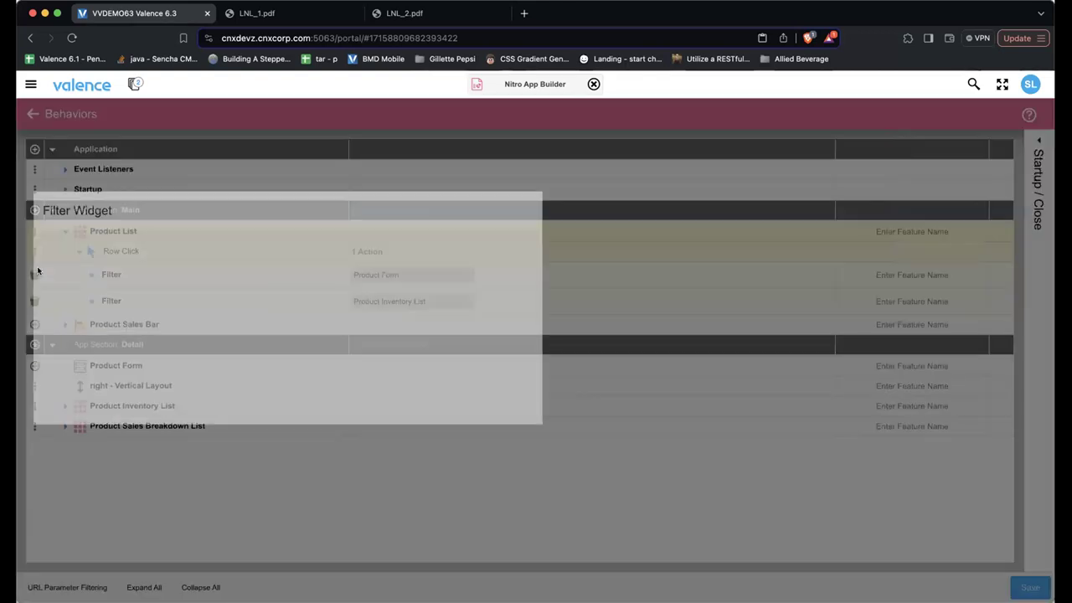
pyautogui.click(426, 340)
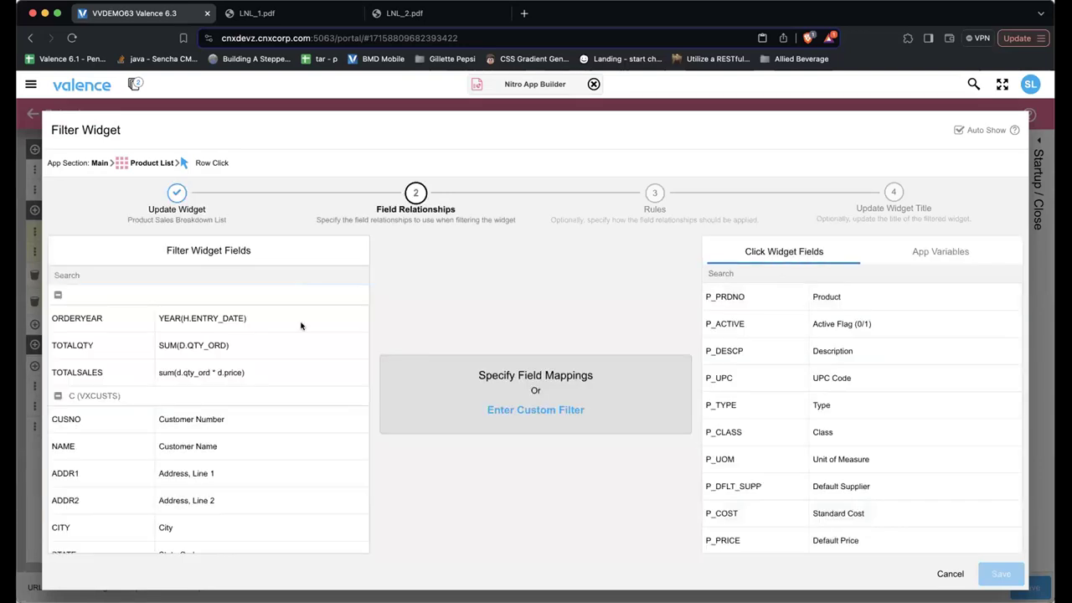
pyautogui.scroll(-6, 149, 429)
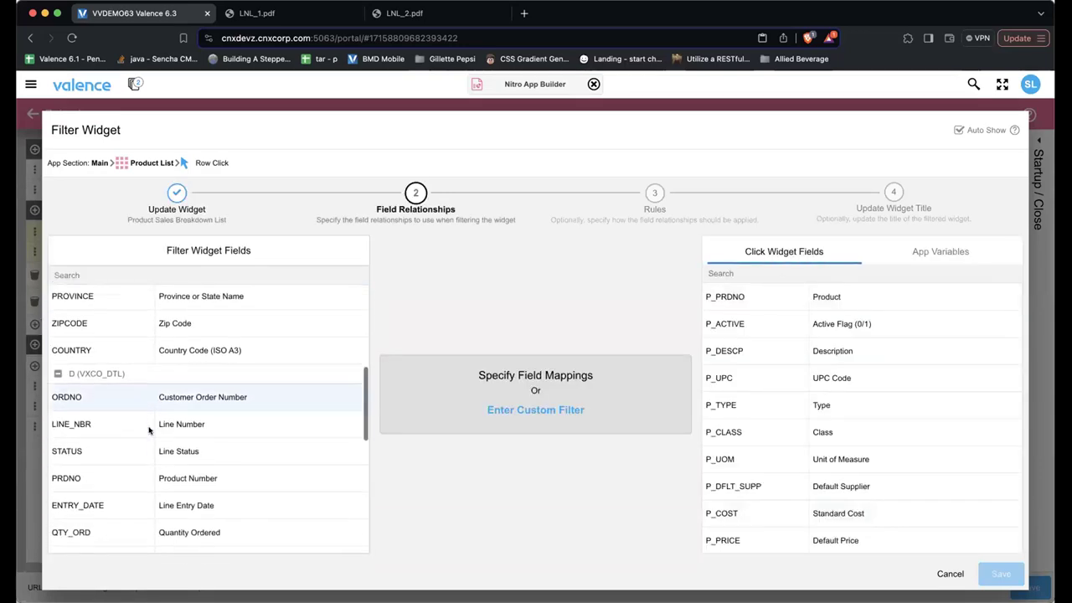
pyautogui.scroll(-1, 149, 429)
pyautogui.click(89, 437)
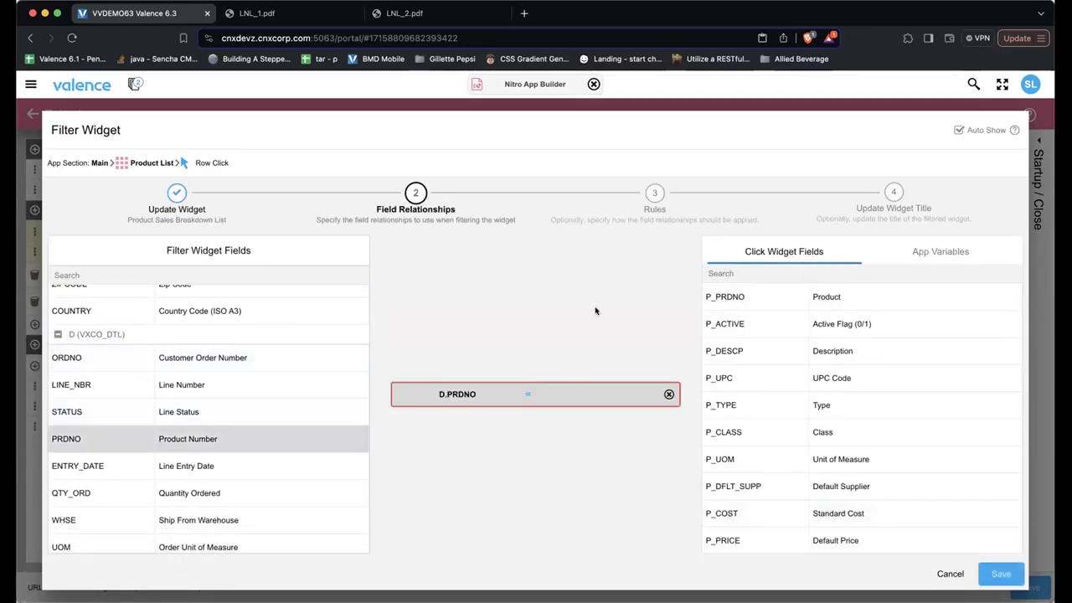
pyautogui.click(717, 297)
pyautogui.click(998, 574)
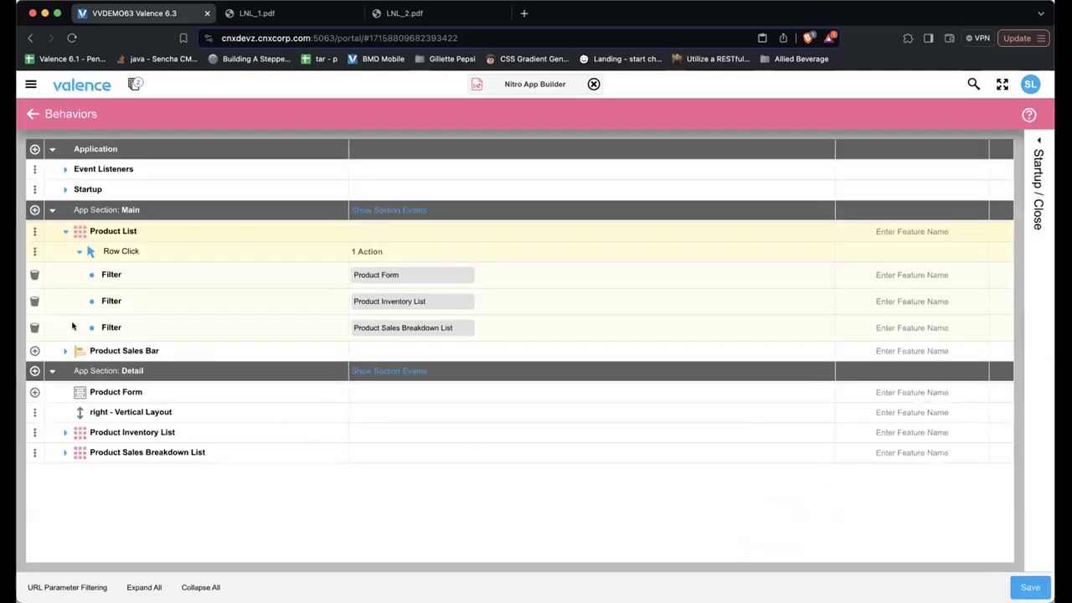
# Add a Show Section action for Detail to the Product List's row click, saving the current section's state.
pyautogui.click(35, 251)
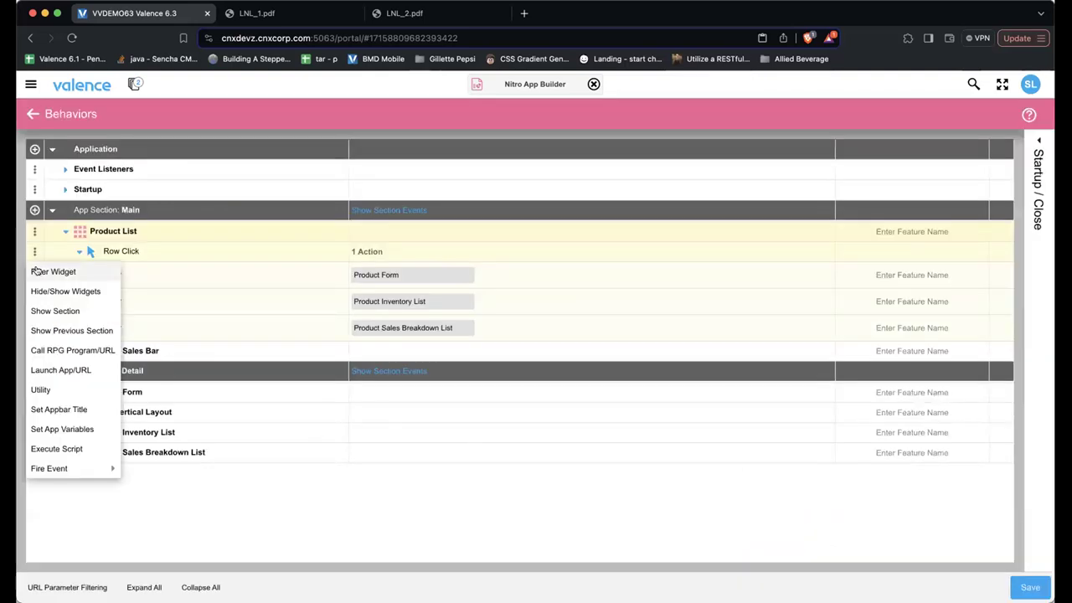
pyautogui.click(51, 310)
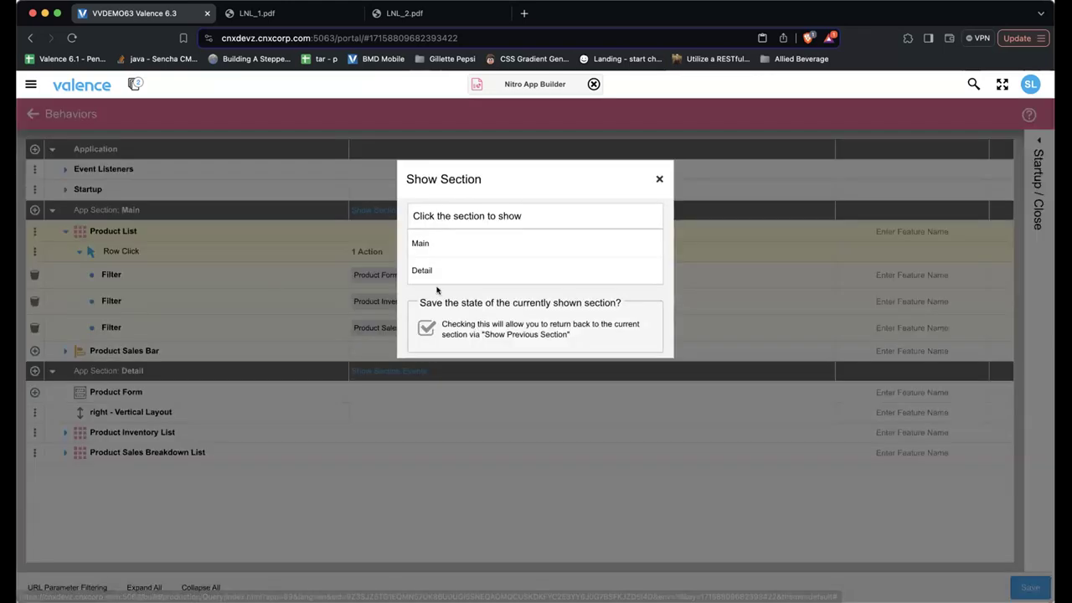
pyautogui.click(453, 271)
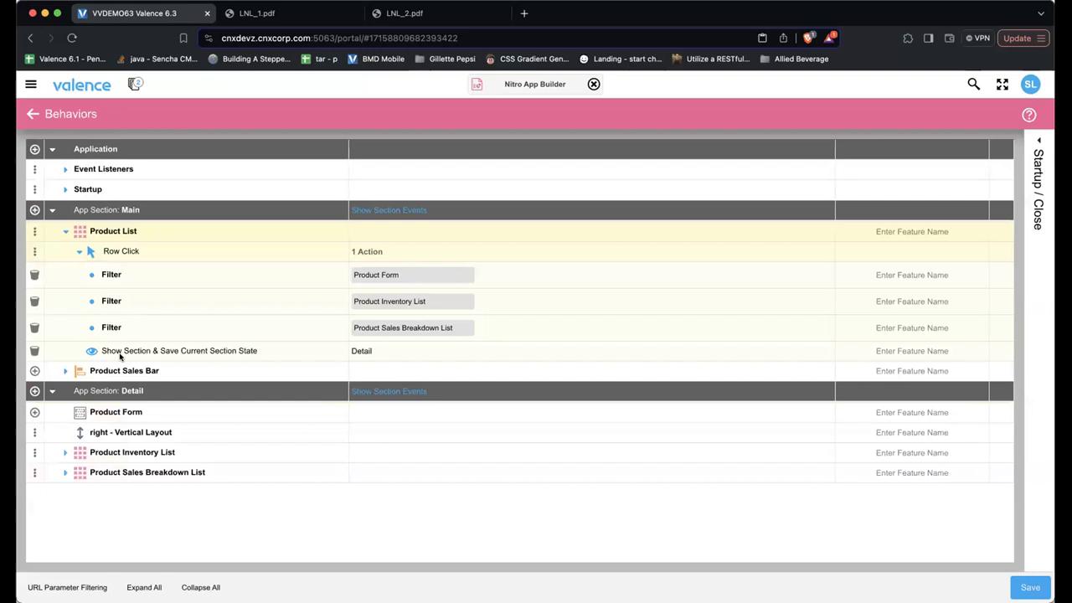
# Add a button with a left-arrow icon to the Detail section, aligned left at the top.
pyautogui.click(51, 209)
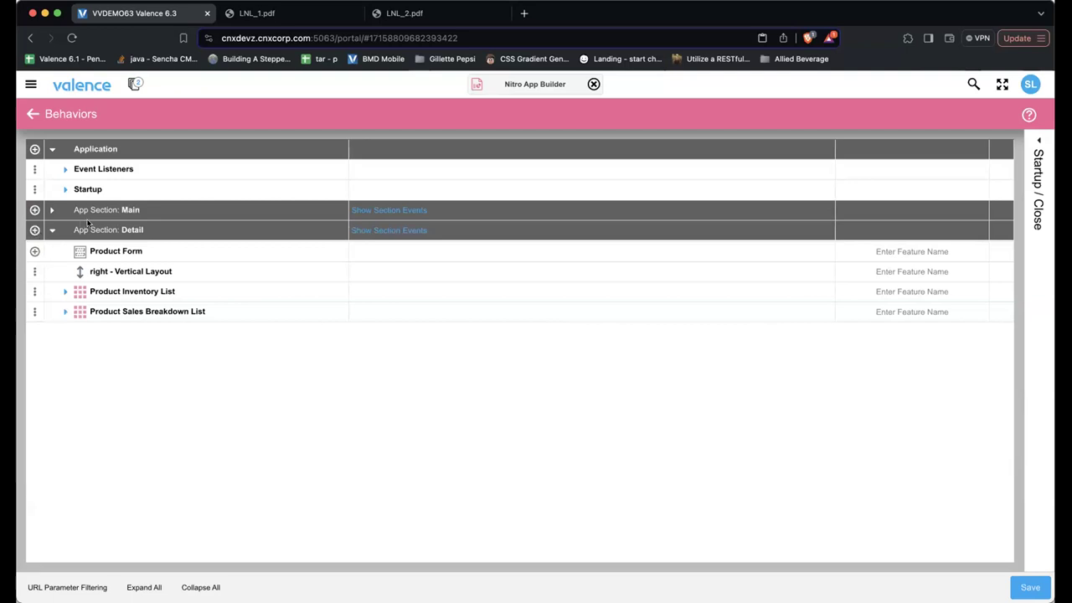
pyautogui.click(35, 230)
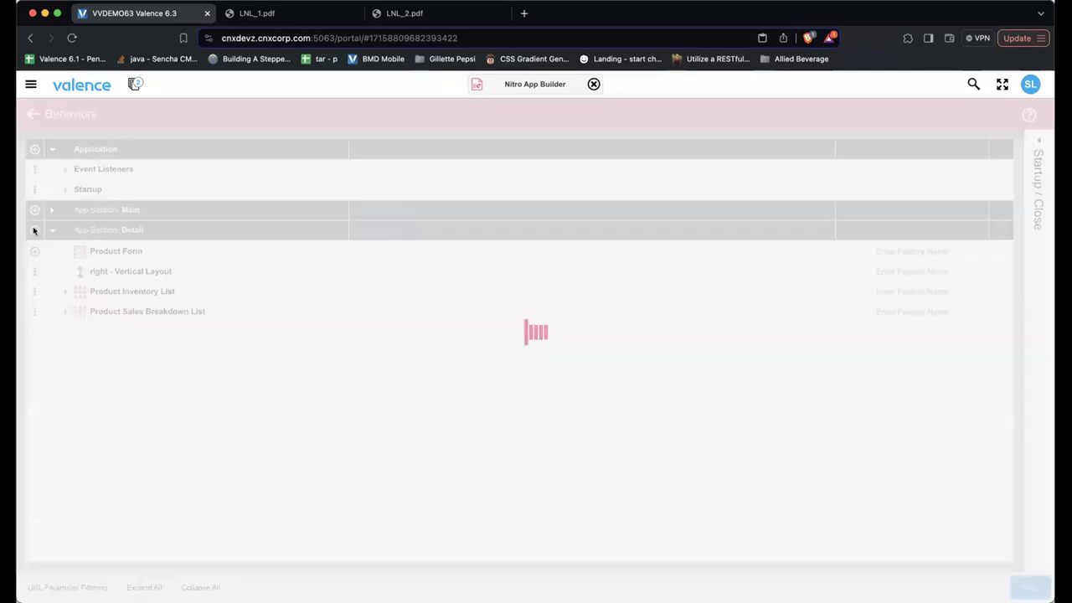
pyautogui.press('BackSpace')
pyautogui.click(476, 283)
pyautogui.write('left')
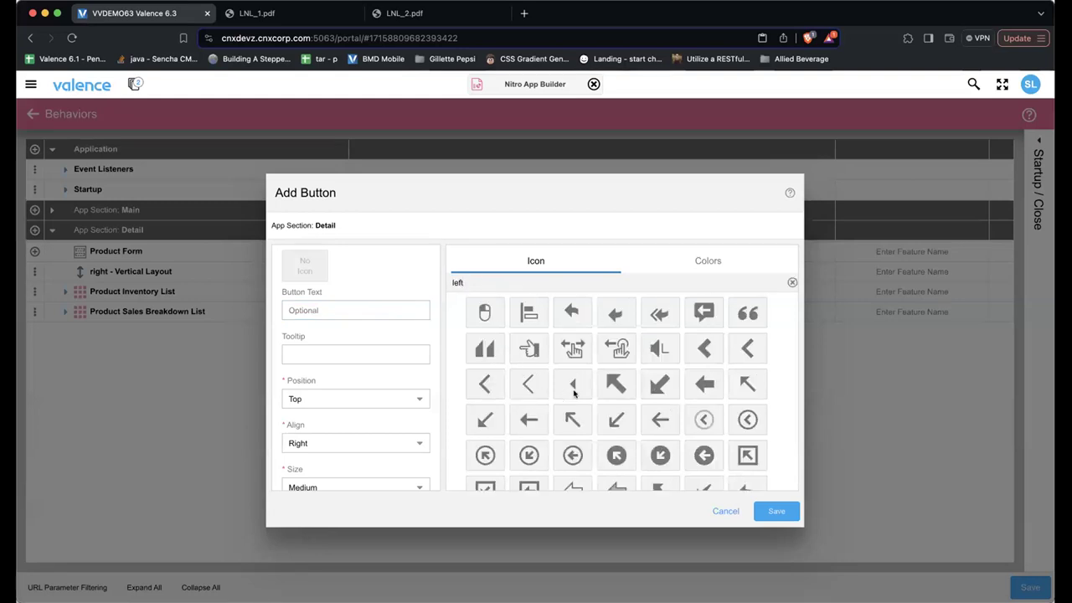
pyautogui.click(660, 418)
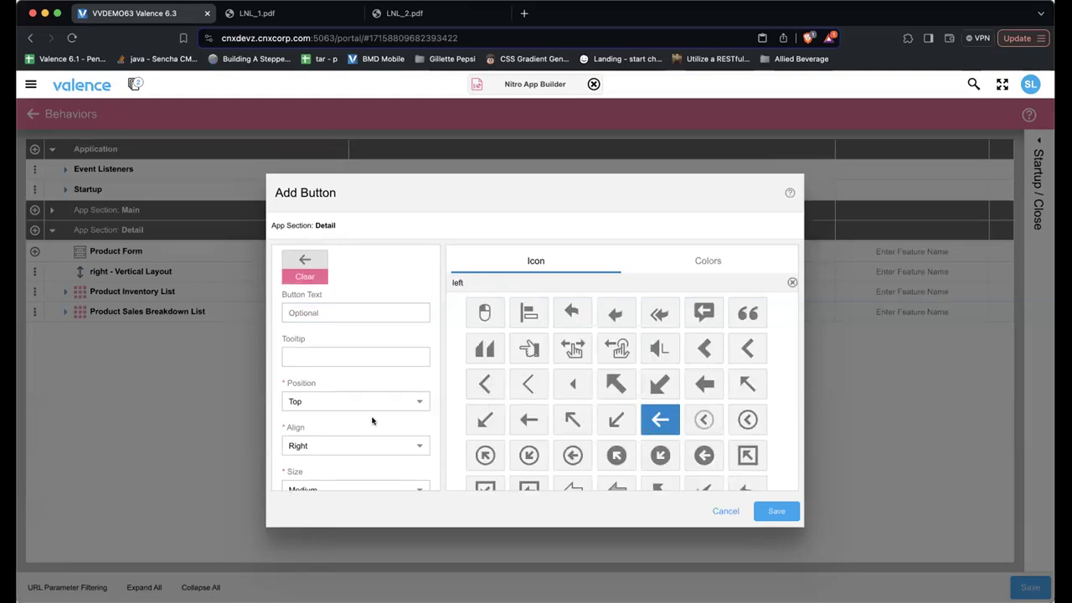
pyautogui.click(414, 445)
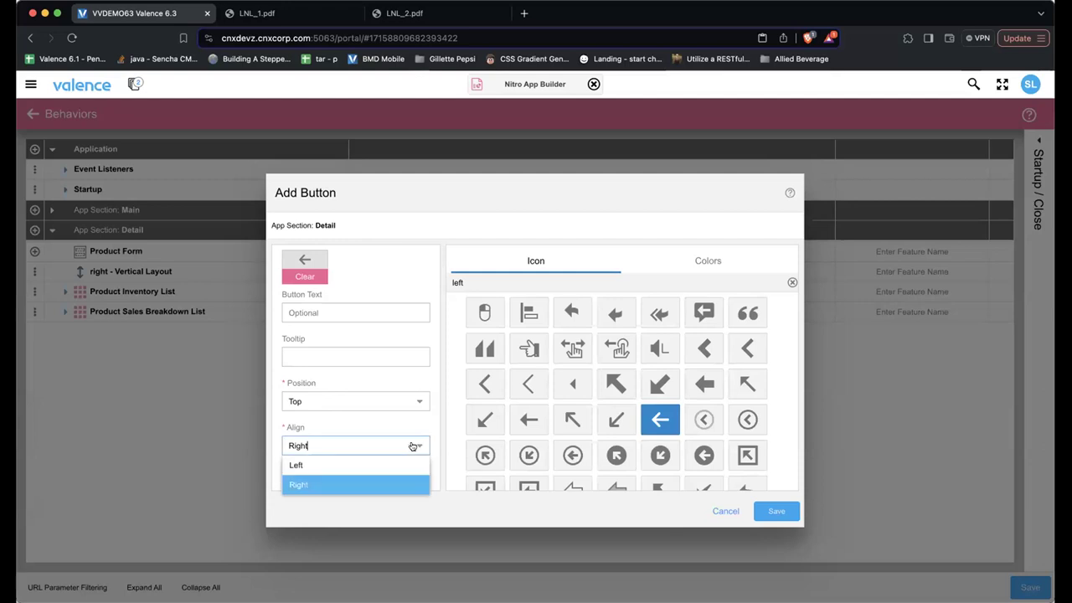
pyautogui.click(373, 462)
pyautogui.click(767, 514)
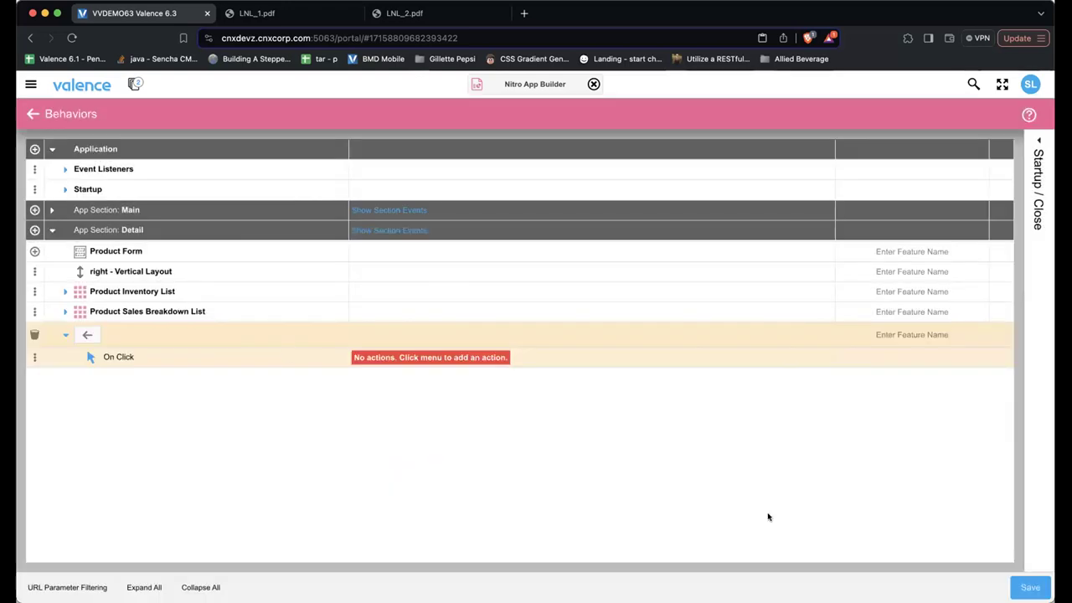
# Add a Show Previous Section action to the arrow button's On Click event and save the behaviors.
pyautogui.click(35, 360)
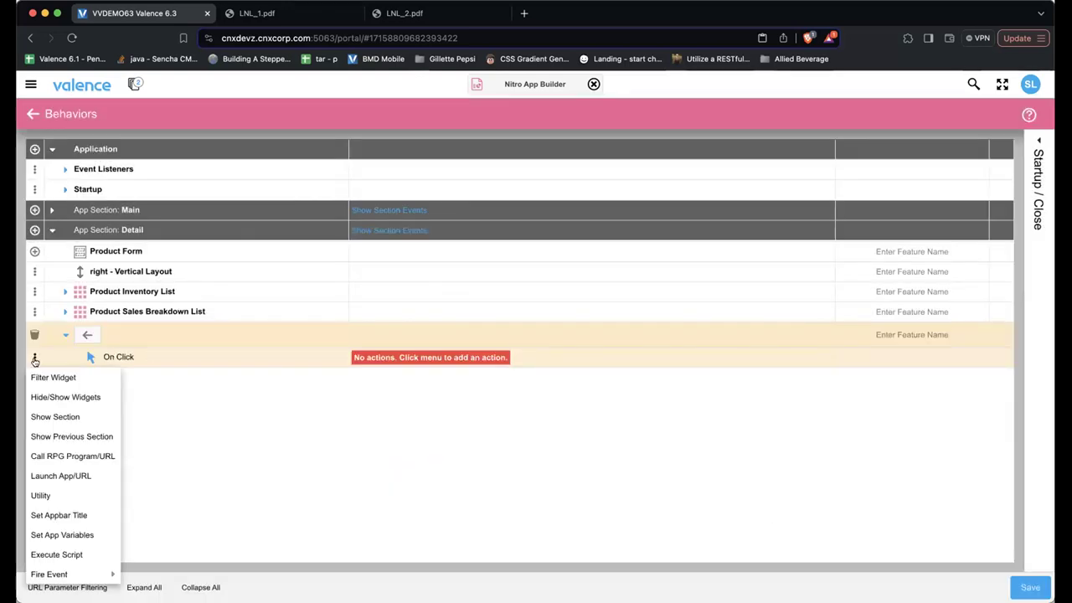
pyautogui.click(42, 434)
pyautogui.click(1030, 587)
pyautogui.click(1005, 540)
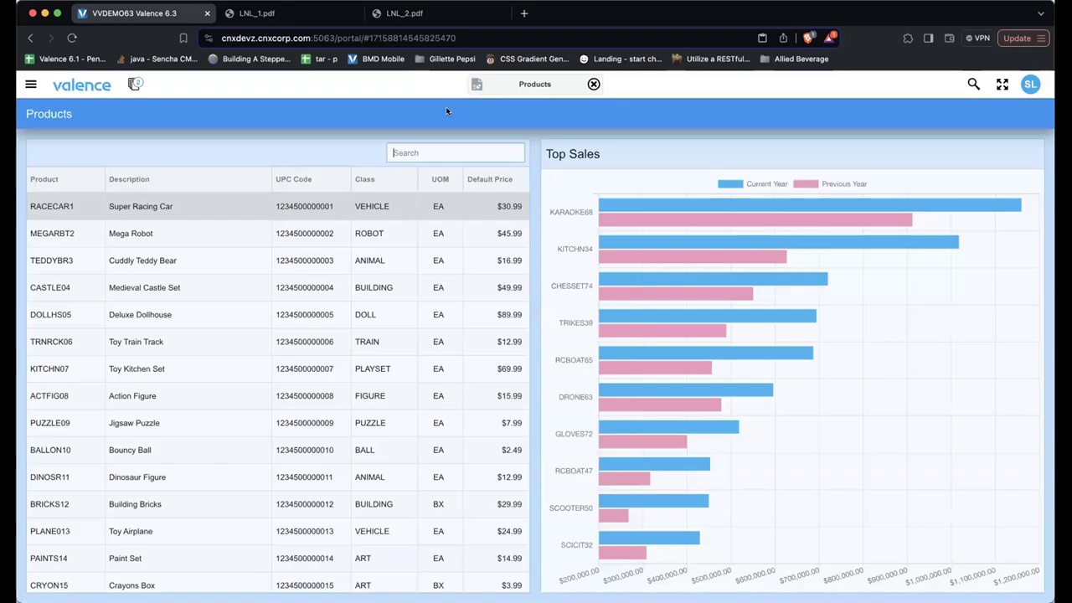
# Test the running Products app by viewing the details of CASTLE04 and STICKR28, and toggle the chart's Current Year series off and on.
pyautogui.rightClick(446, 107)
pyautogui.click(469, 292)
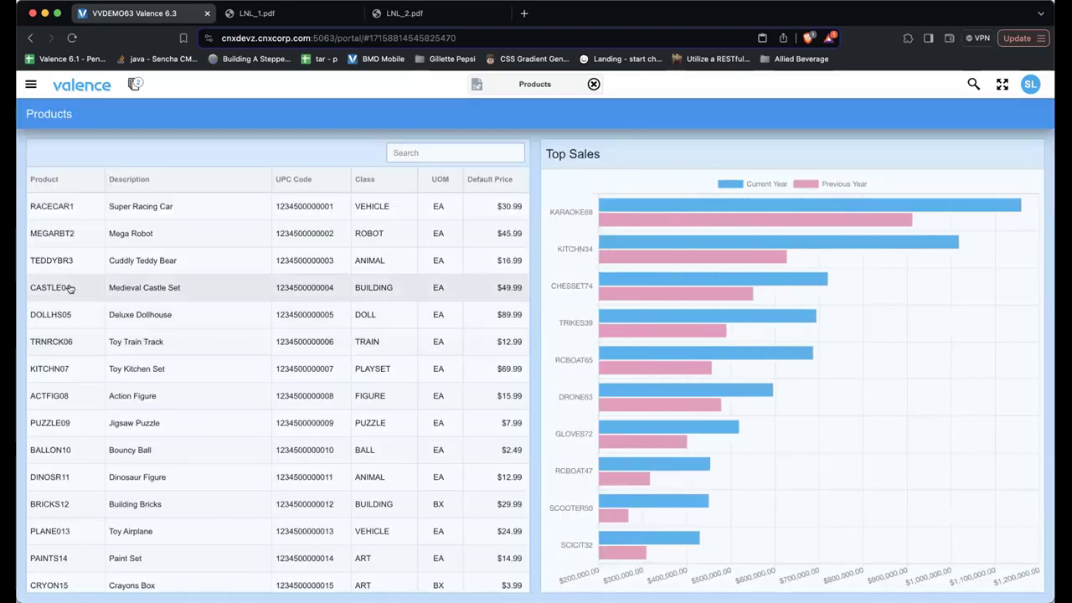
pyautogui.click(70, 288)
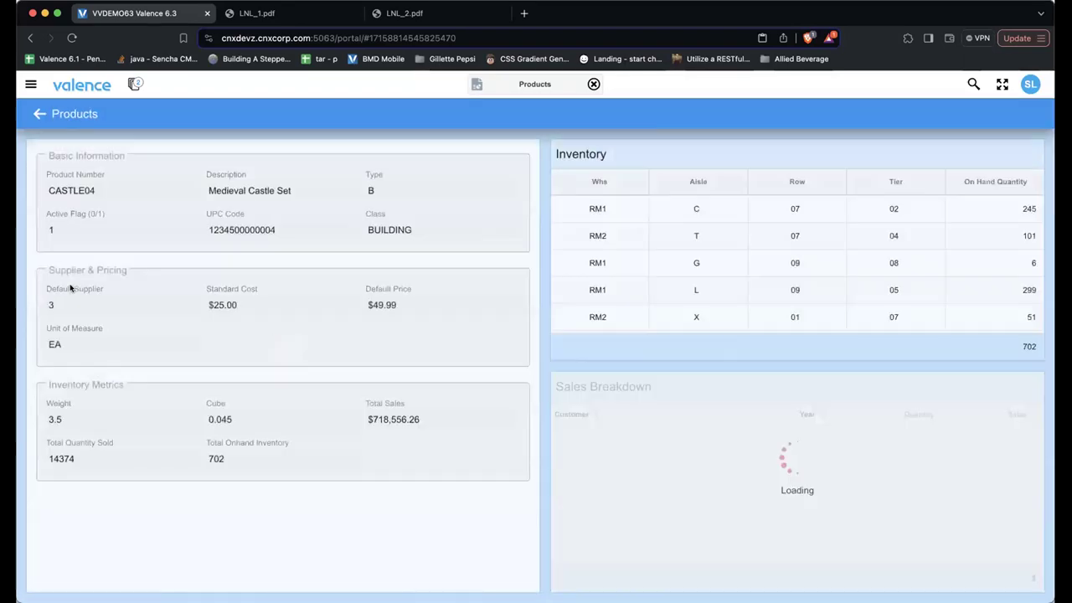
pyautogui.click(39, 113)
pyautogui.scroll(-5, 139, 454)
pyautogui.click(122, 436)
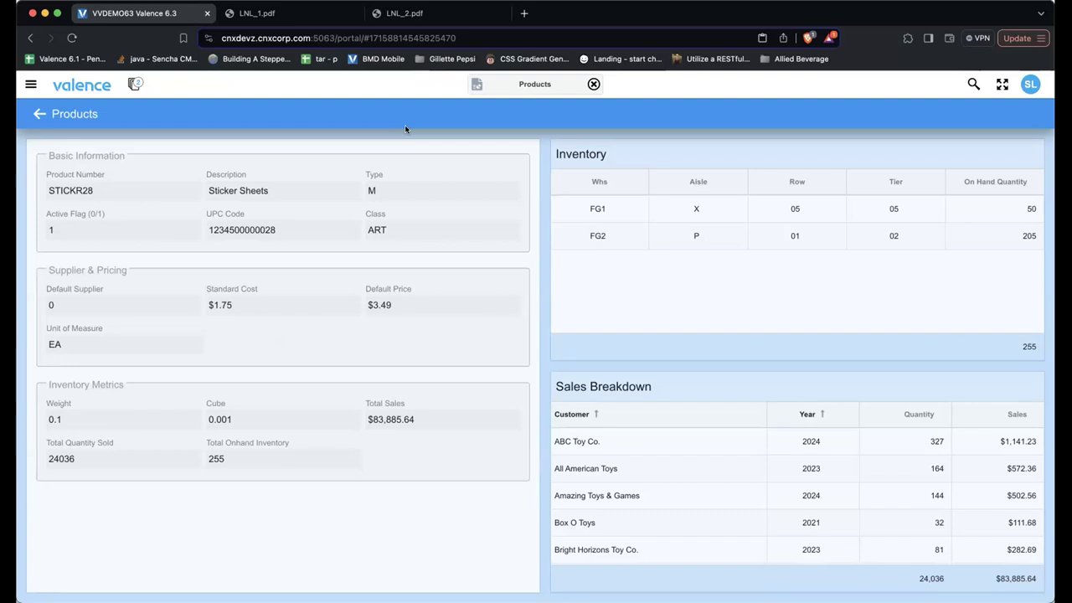
pyautogui.click(40, 111)
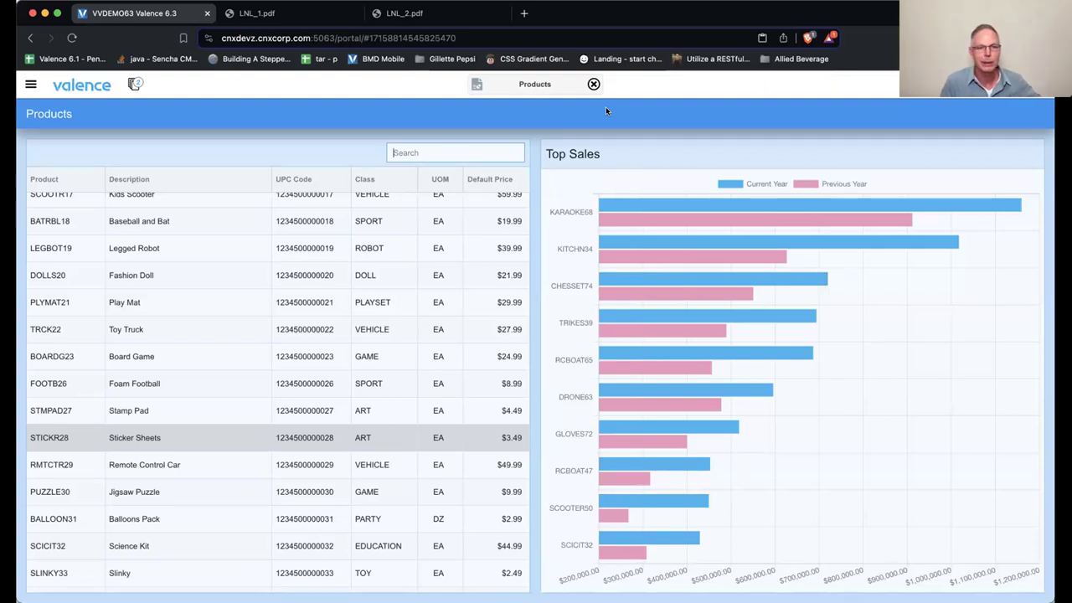
pyautogui.click(733, 184)
pyautogui.click(733, 183)
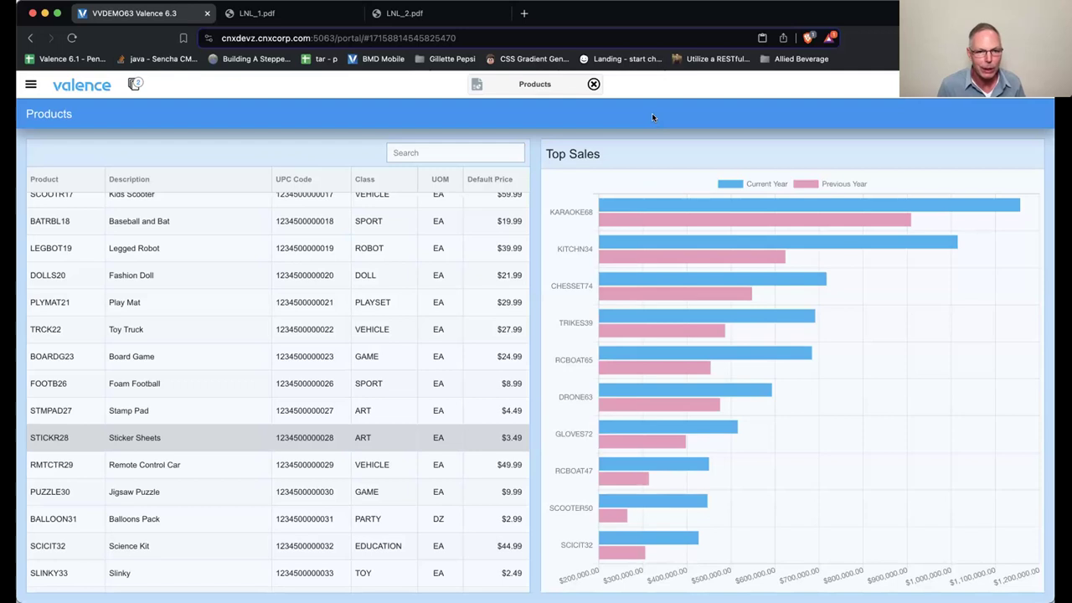
# Open the Instance Manager and review the base instance and the other Valence instances.
pyautogui.click(471, 86)
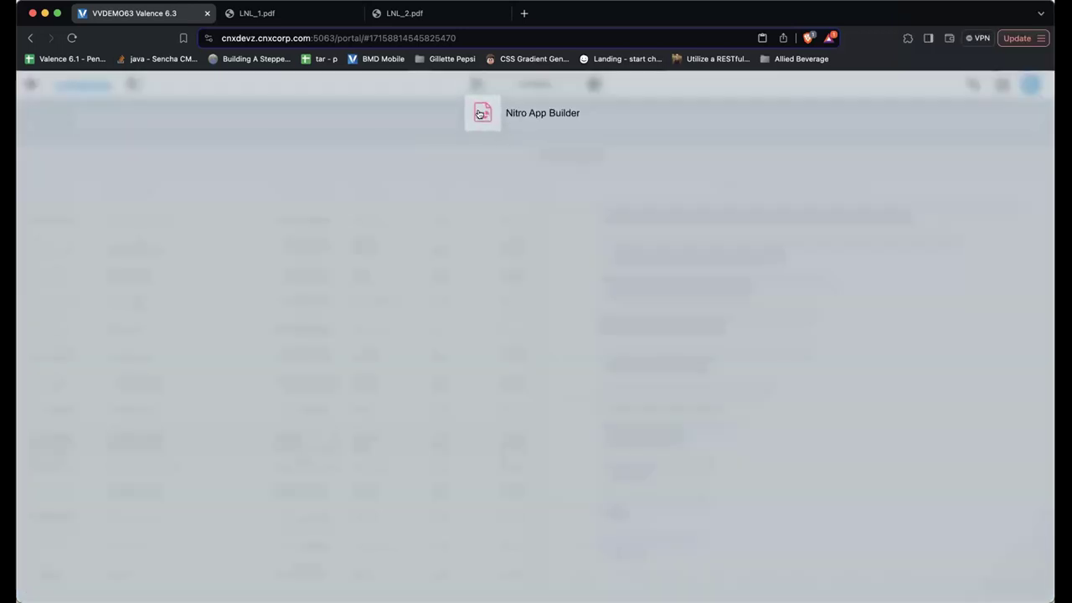
pyautogui.click(479, 112)
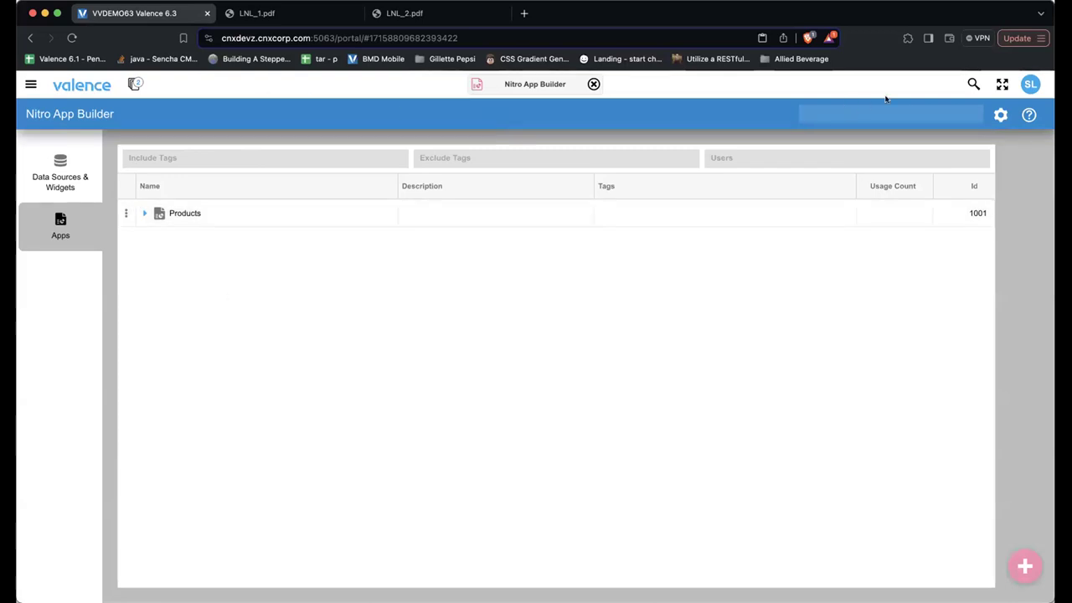
pyautogui.click(972, 84)
pyautogui.write('ins')
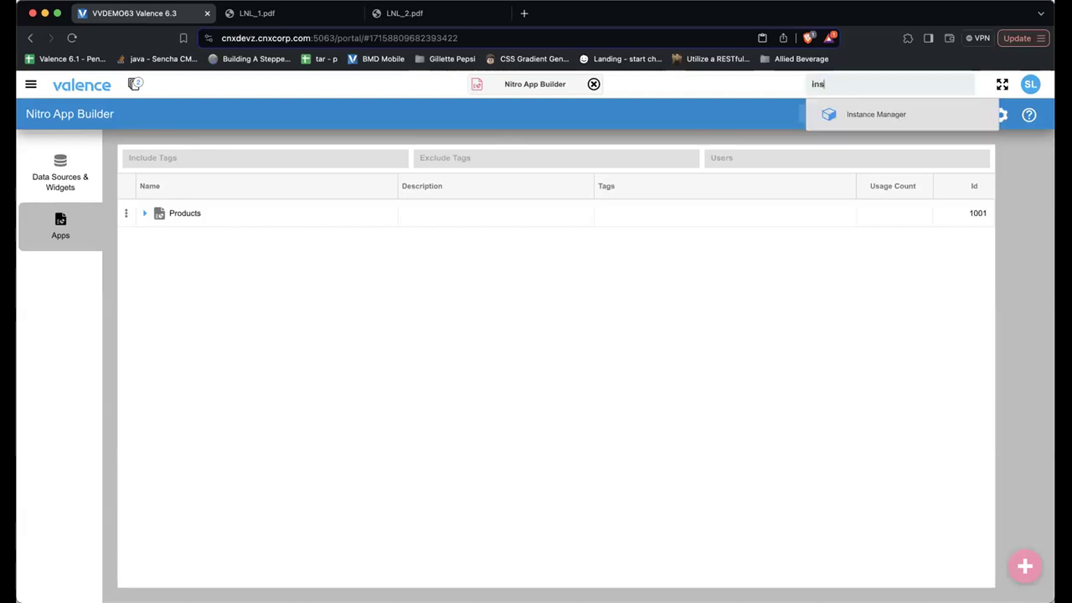
pyautogui.click(877, 114)
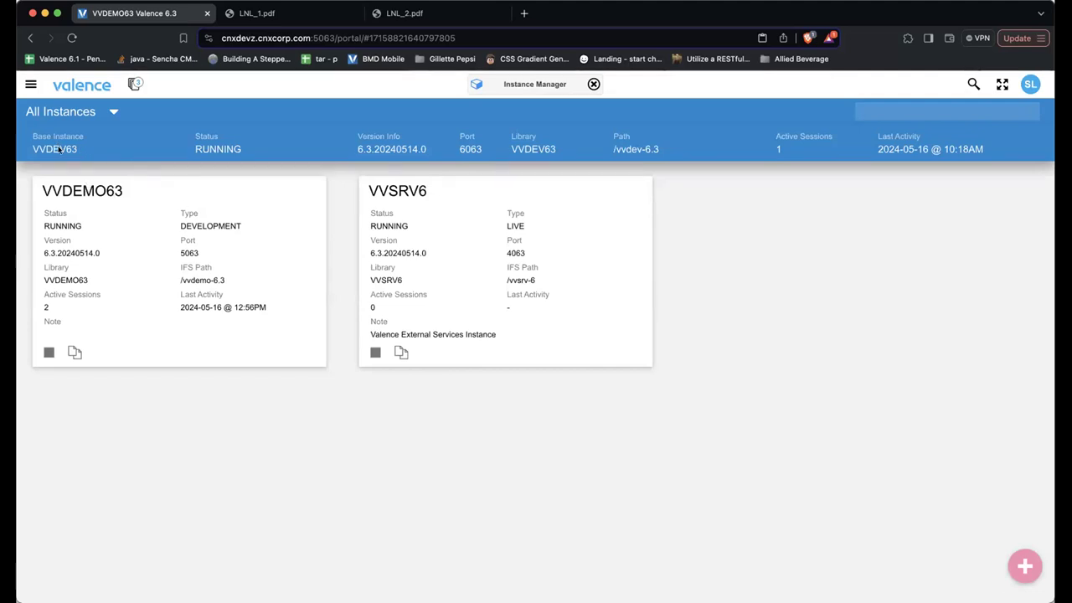
pyautogui.click(474, 82)
pyautogui.click(434, 101)
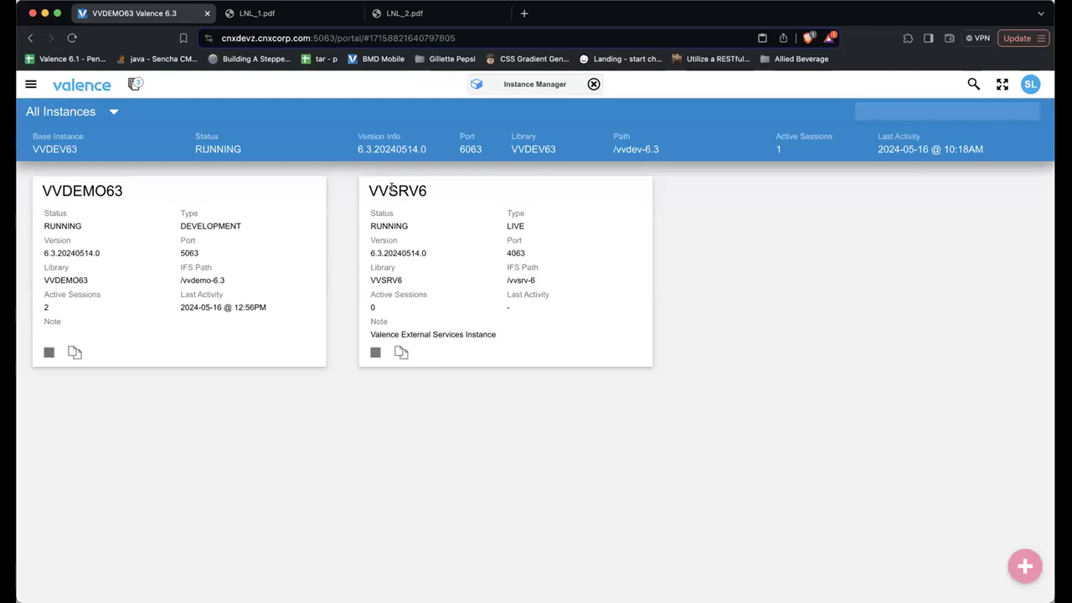
# Return to Nitro App Builder and preview the items in an export of the Products app to instance VVSRV6 without confirming it.
pyautogui.click(468, 89)
pyautogui.click(481, 109)
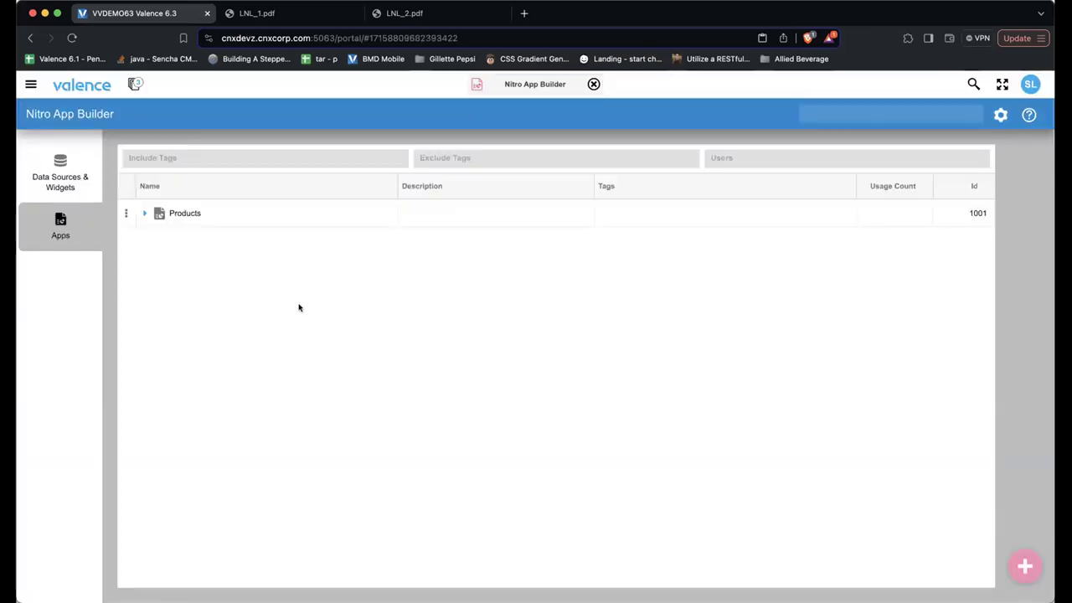
pyautogui.click(125, 212)
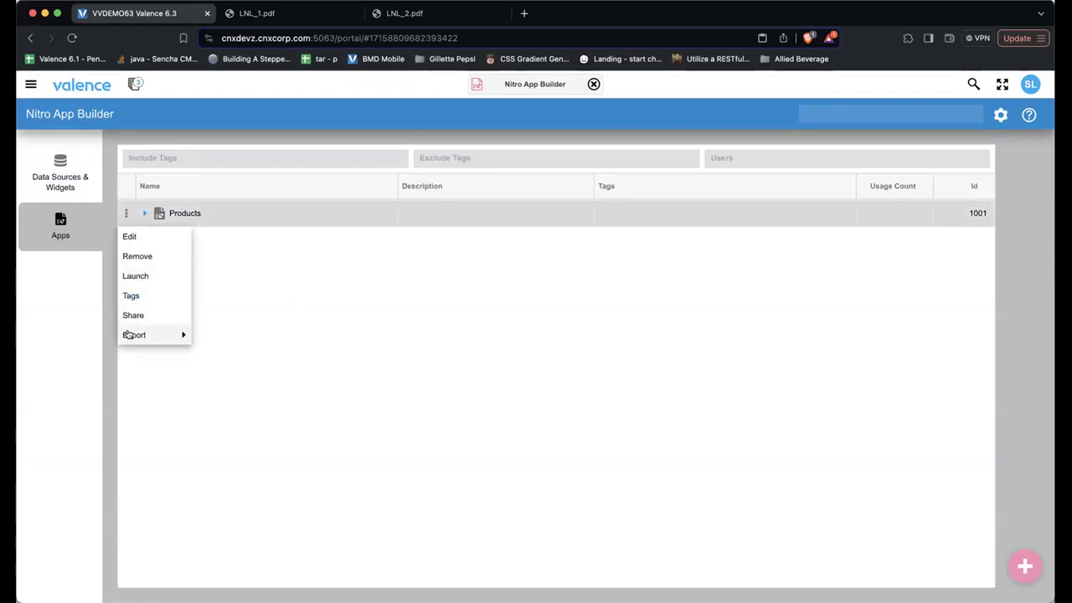
pyautogui.moveTo(127, 335)
pyautogui.moveTo(226, 357)
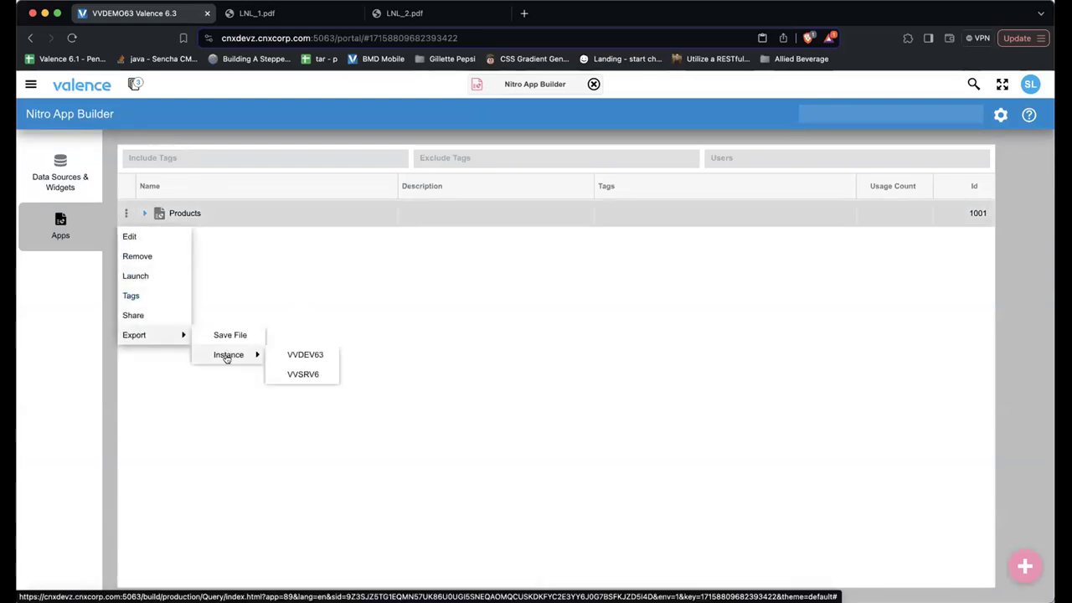
pyautogui.click(301, 374)
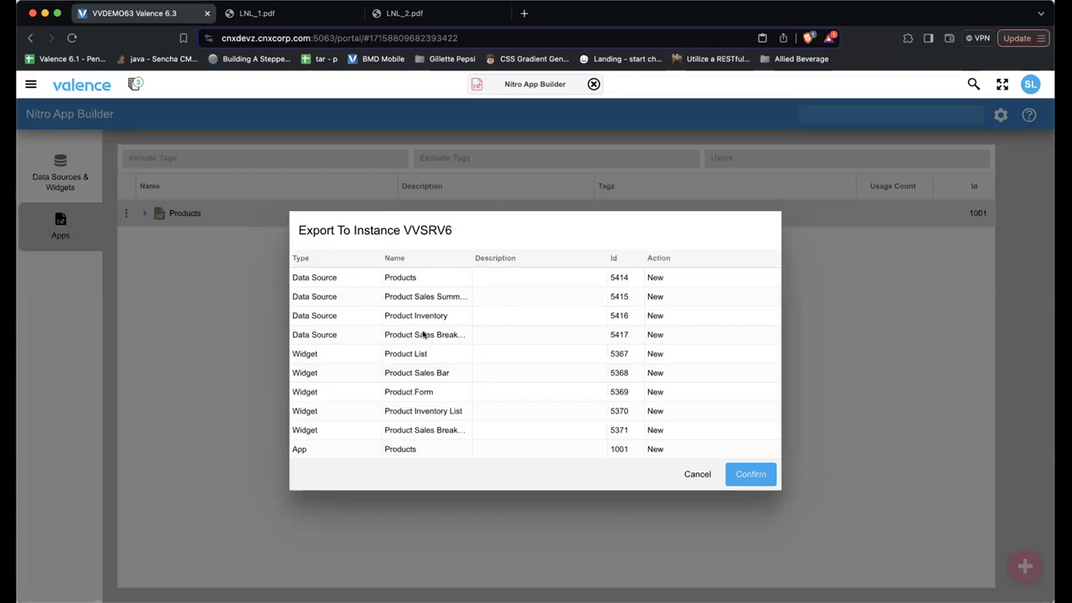
pyautogui.click(689, 474)
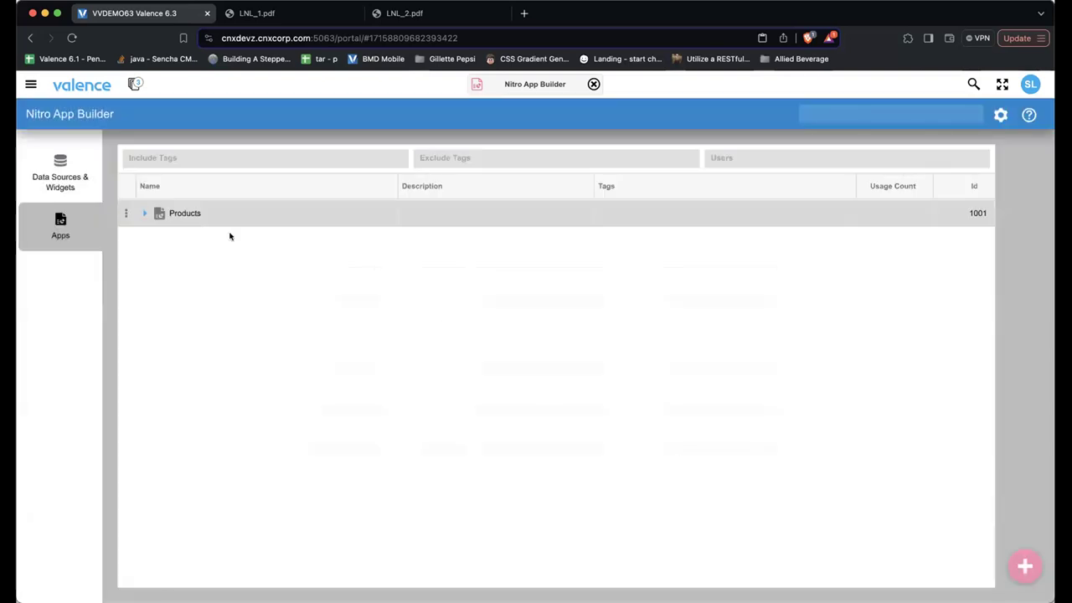
# Export the Products app to a save file under the name Products, with a note giving the tester's first name and "testing".
pyautogui.click(123, 214)
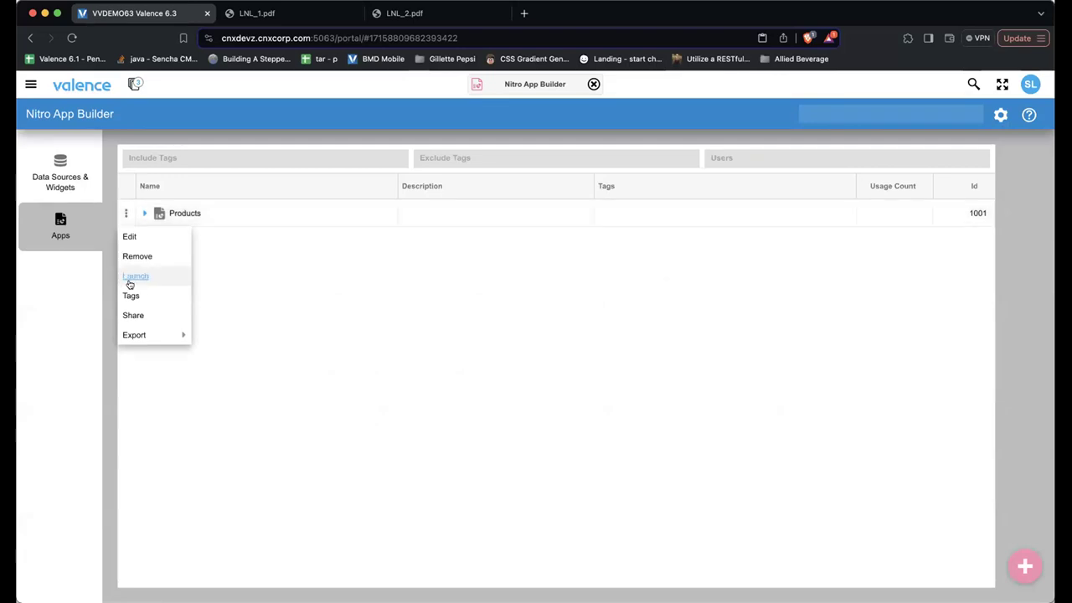
pyautogui.moveTo(167, 336)
pyautogui.click(221, 334)
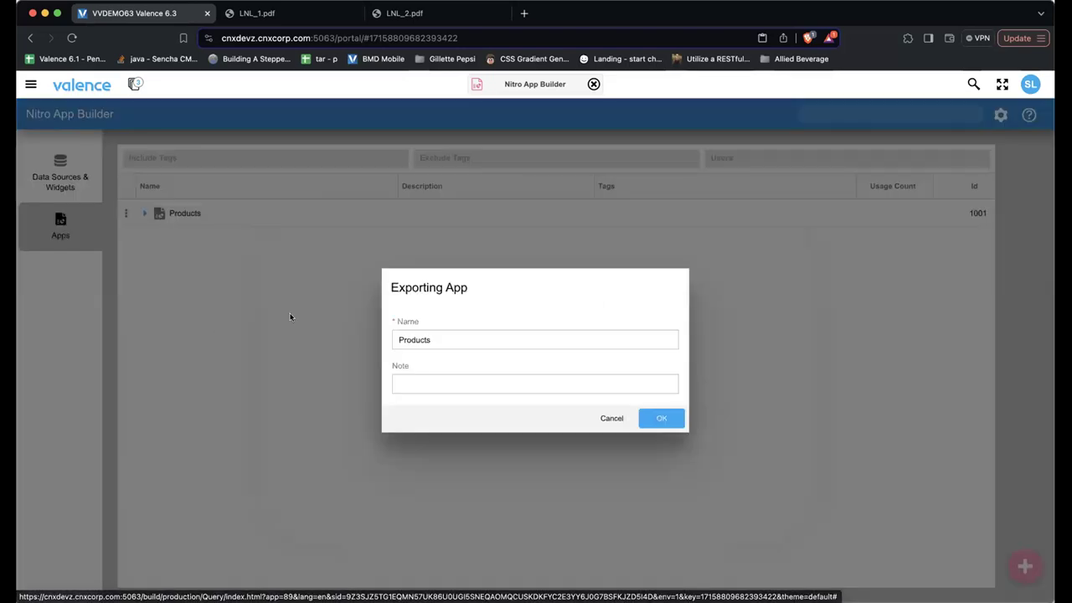
pyautogui.click(433, 386)
pyautogui.write('sean testing')
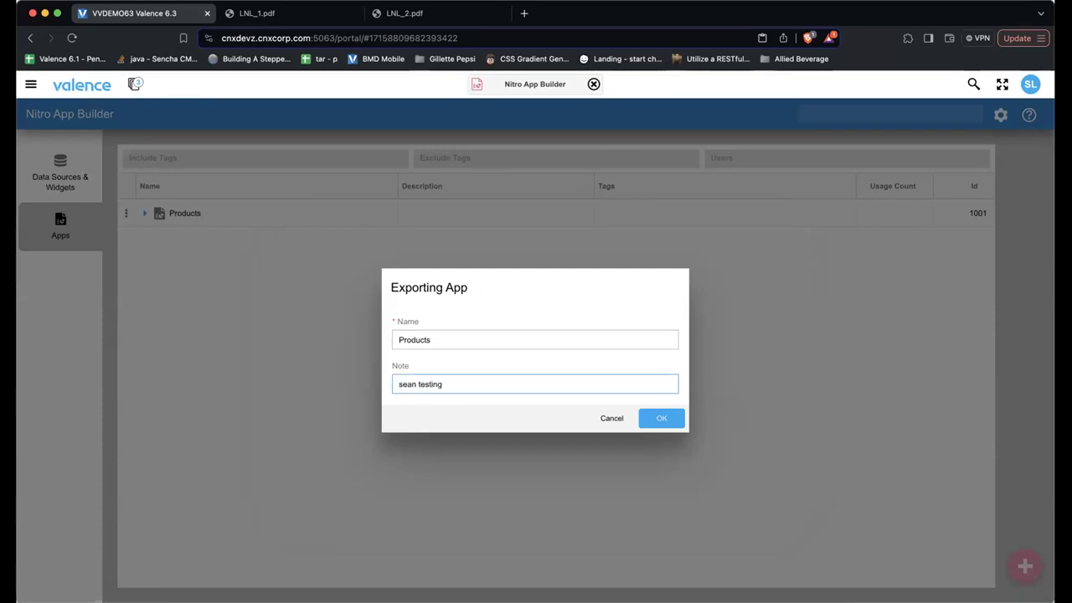
pyautogui.click(647, 416)
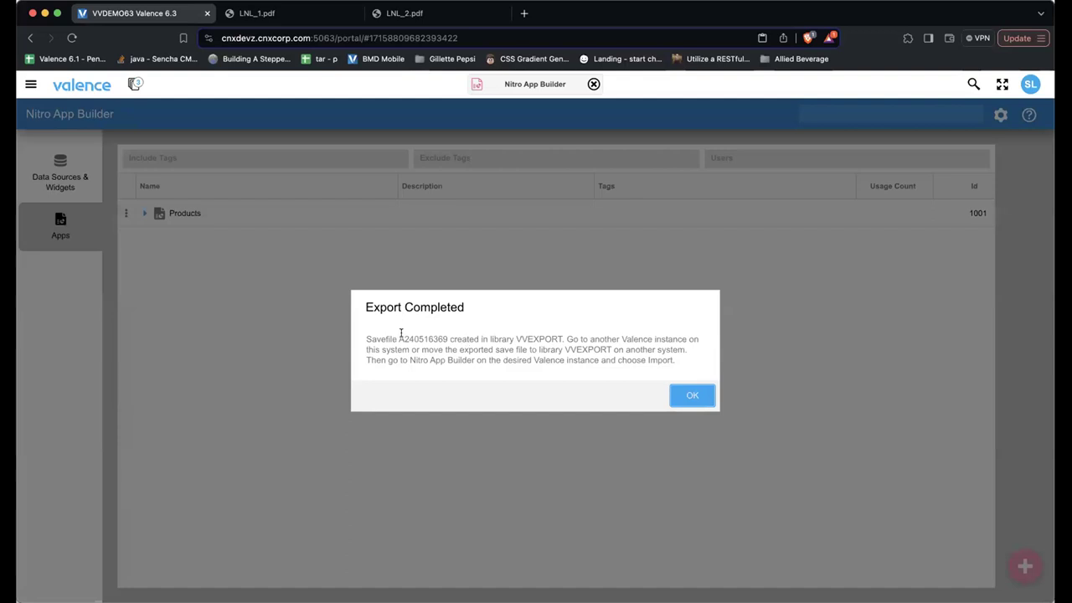
pyautogui.doubleClick(404, 338)
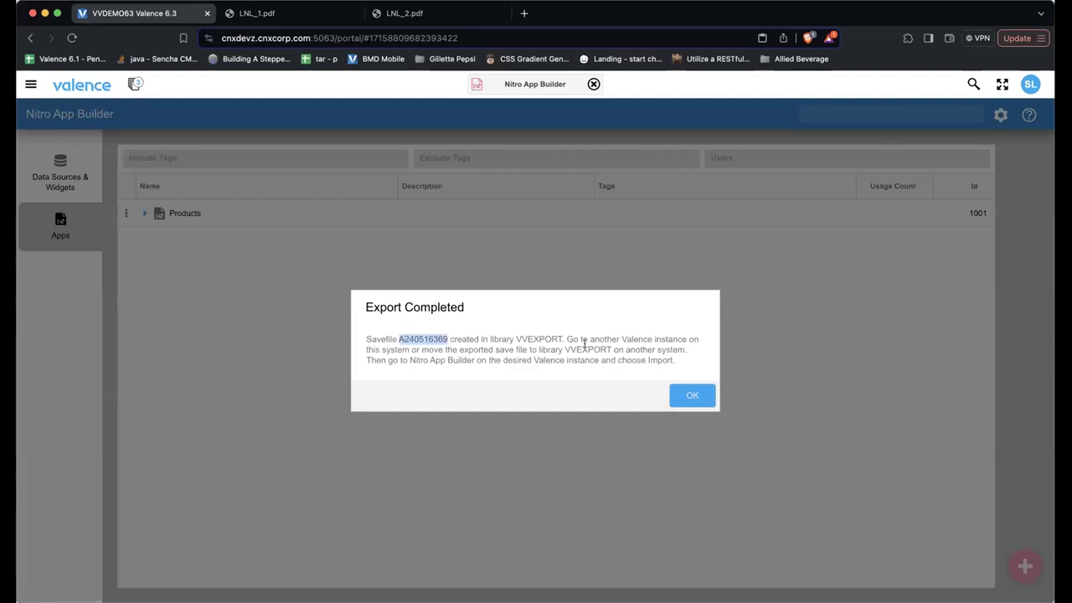
pyautogui.click(677, 394)
# Review the exported save files available for import, then close the list without importing.
pyautogui.moveTo(1015, 559)
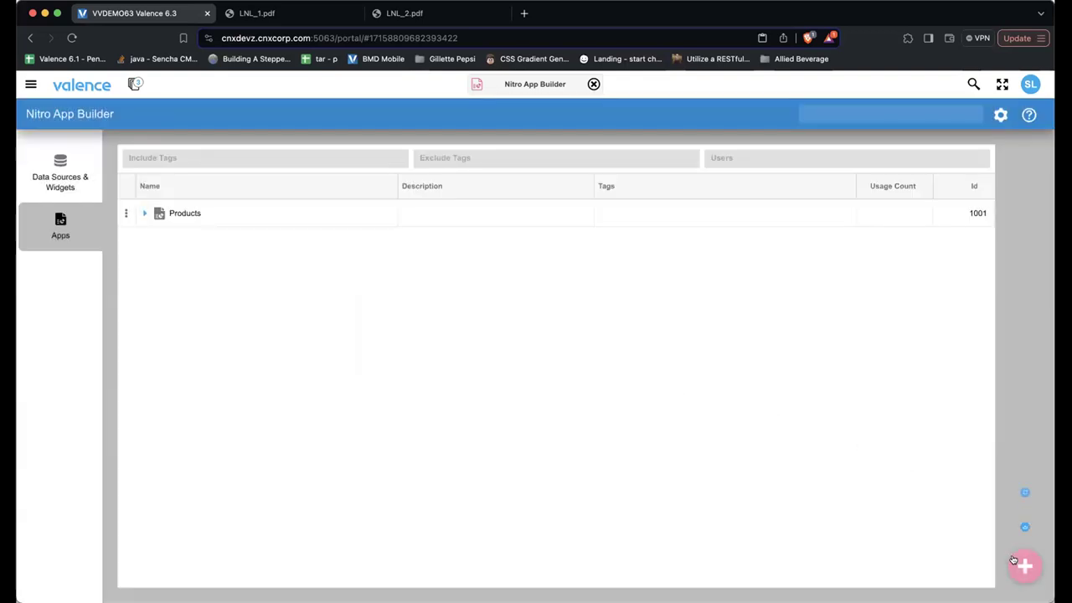
pyautogui.click(1025, 528)
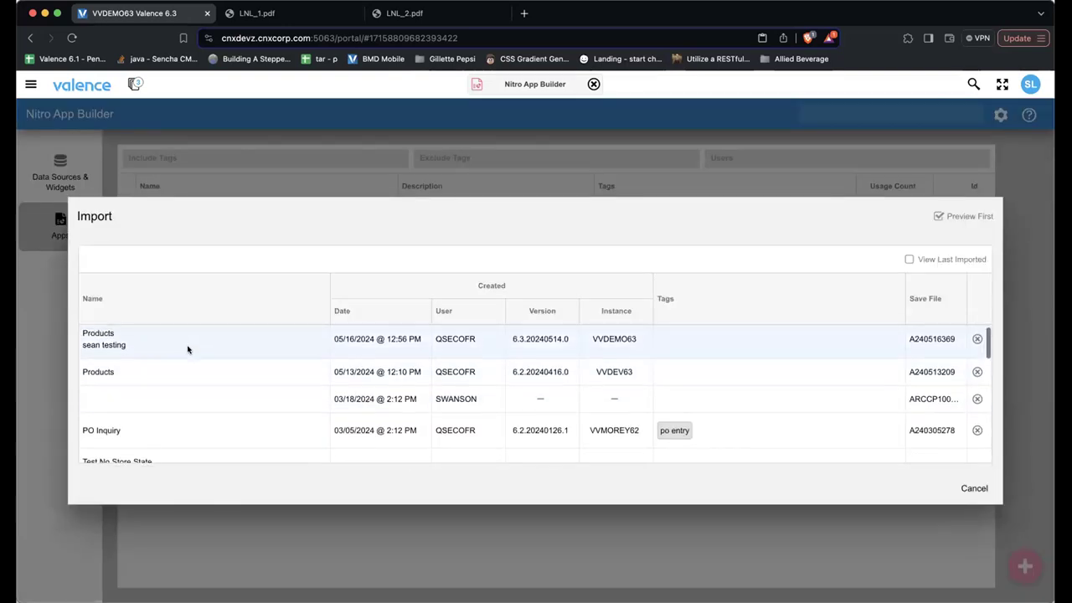
pyautogui.scroll(-2, 187, 349)
pyautogui.scroll(2, 188, 349)
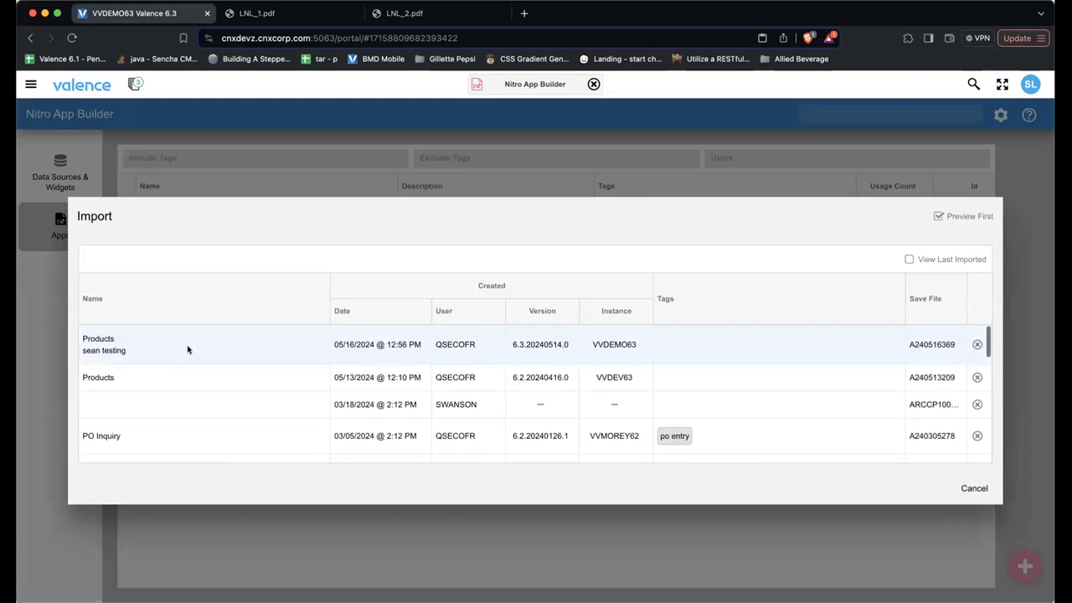
pyautogui.click(973, 488)
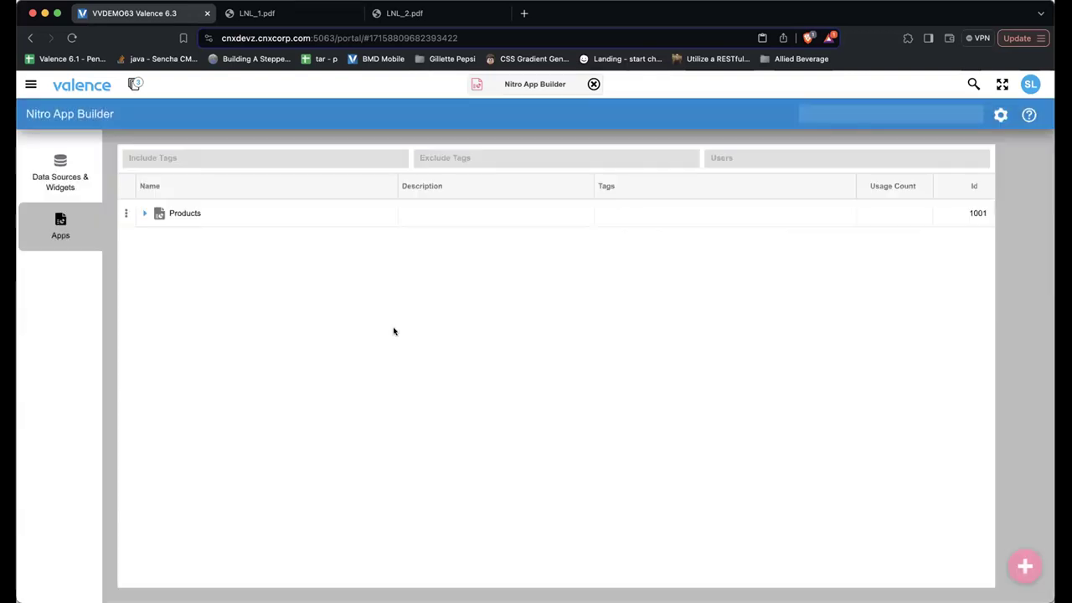
# Review the export options of the Product Inventory data source, including save file and instance, without exporting it.
pyautogui.click(55, 169)
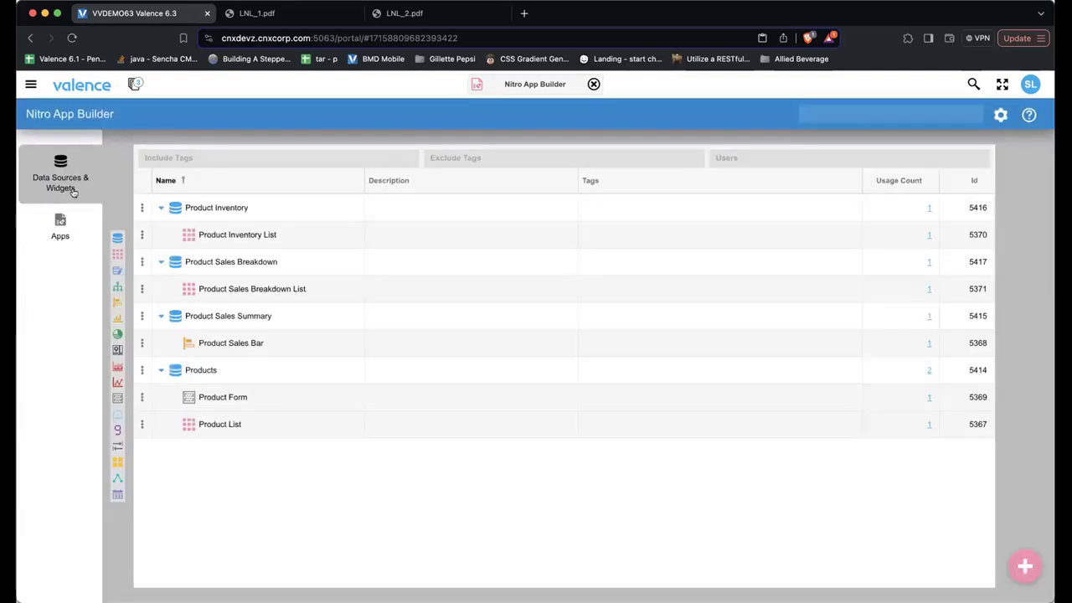
pyautogui.click(141, 208)
pyautogui.moveTo(149, 269)
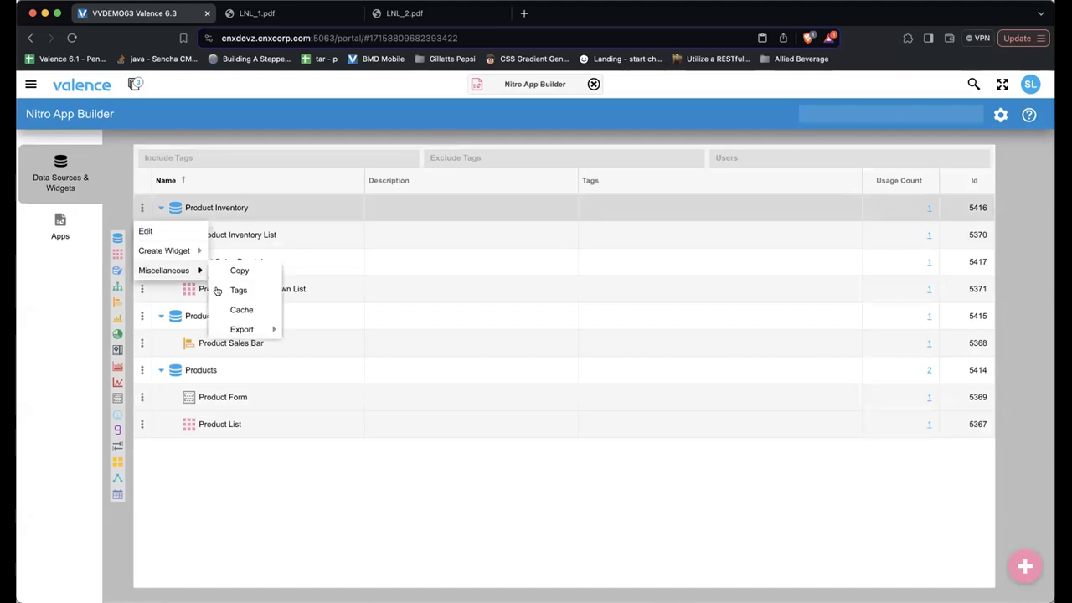
pyautogui.moveTo(237, 329)
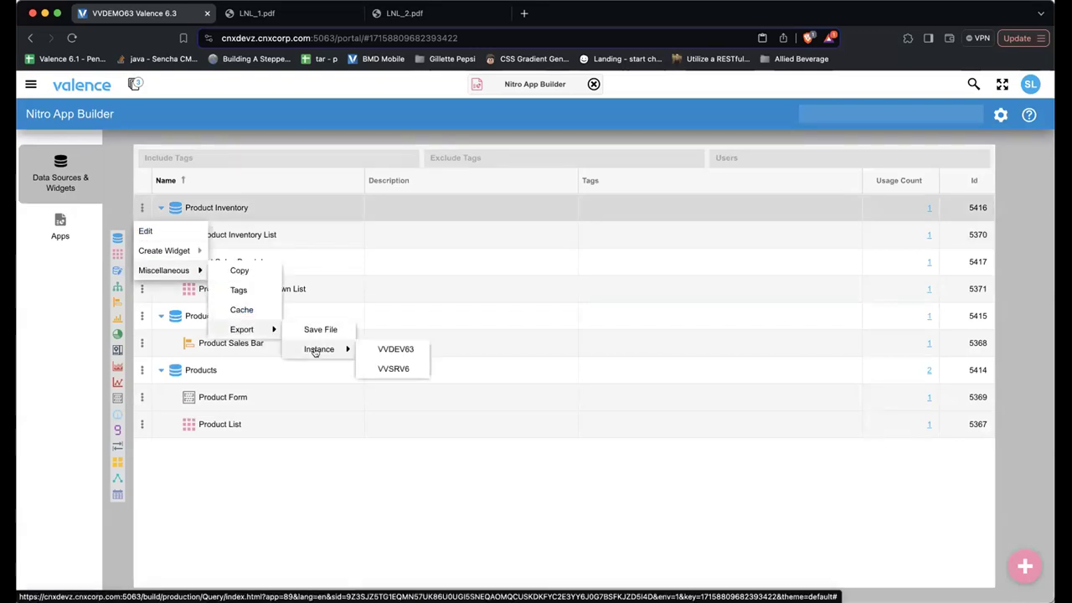
pyautogui.click(322, 510)
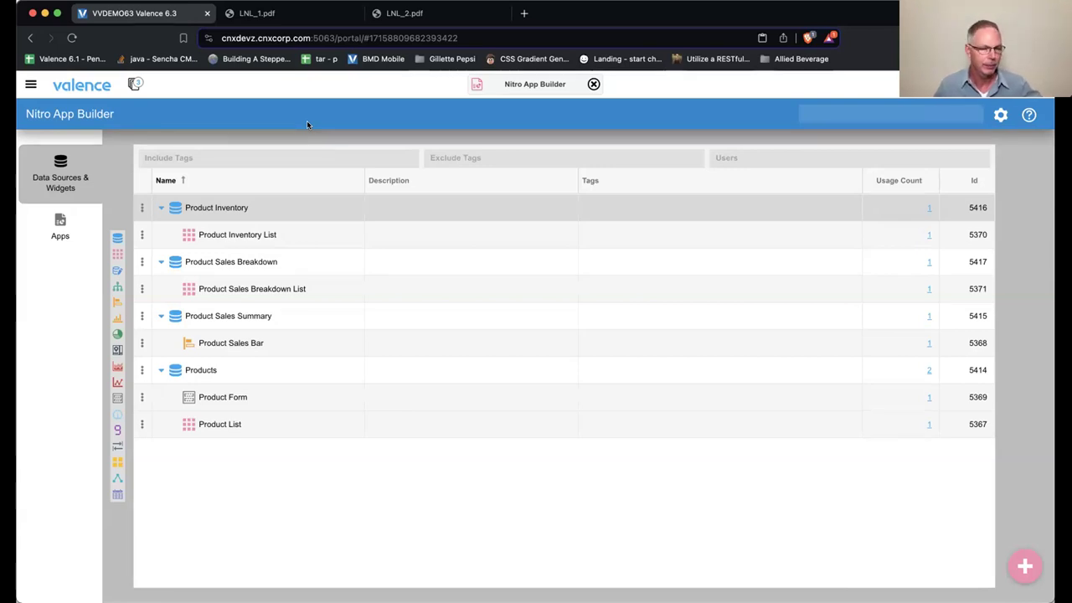
# Open the Product List widget for editing, activate its PDF download and set the PDF action to Open.
pyautogui.doubleClick(209, 424)
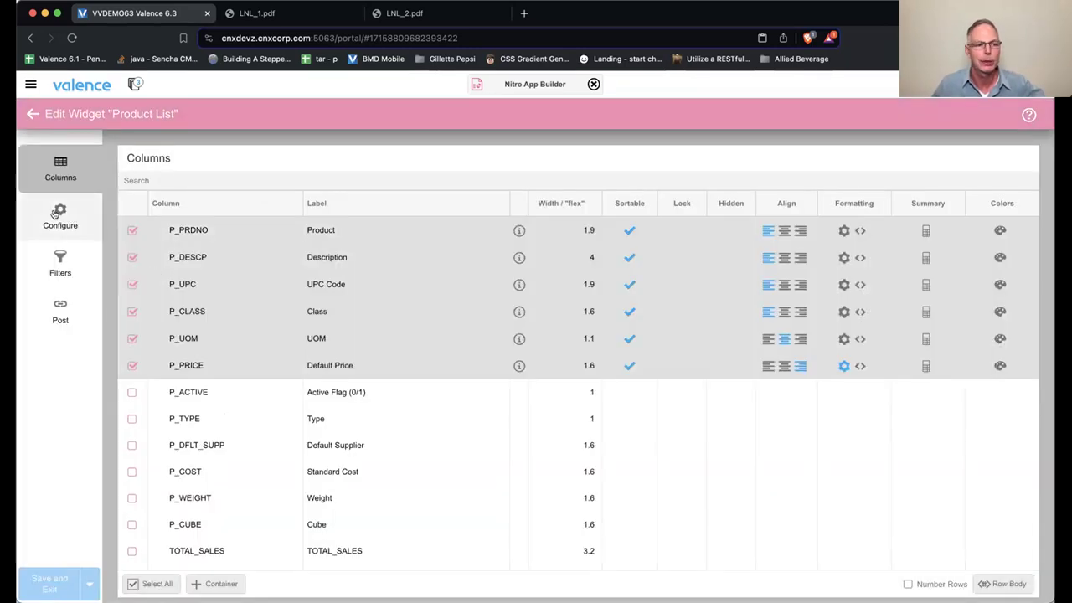
pyautogui.click(57, 214)
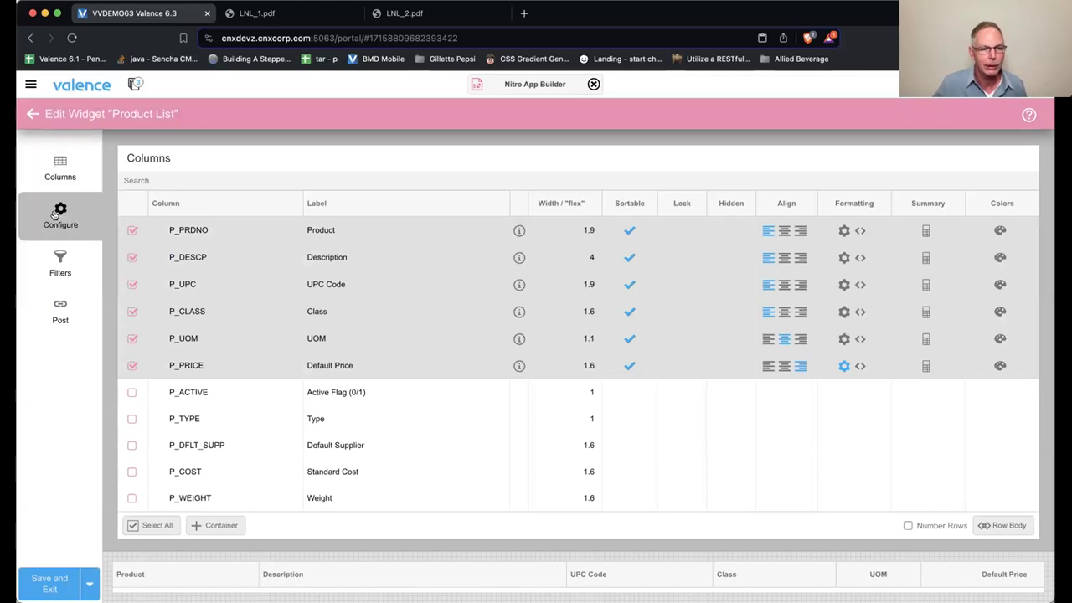
pyautogui.click(971, 583)
pyautogui.click(935, 384)
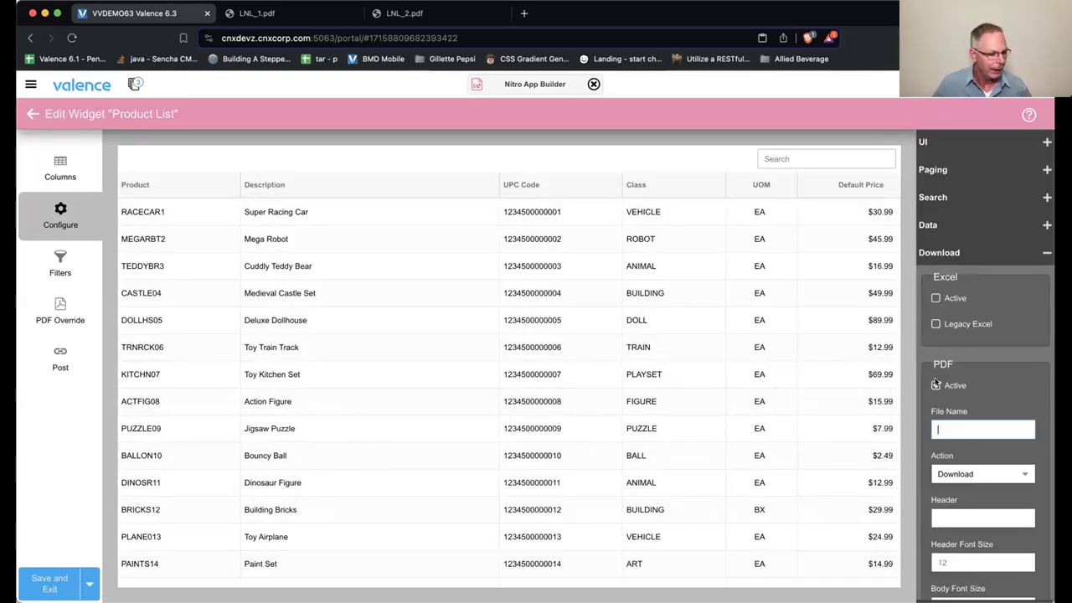
pyautogui.click(1021, 474)
pyautogui.click(980, 512)
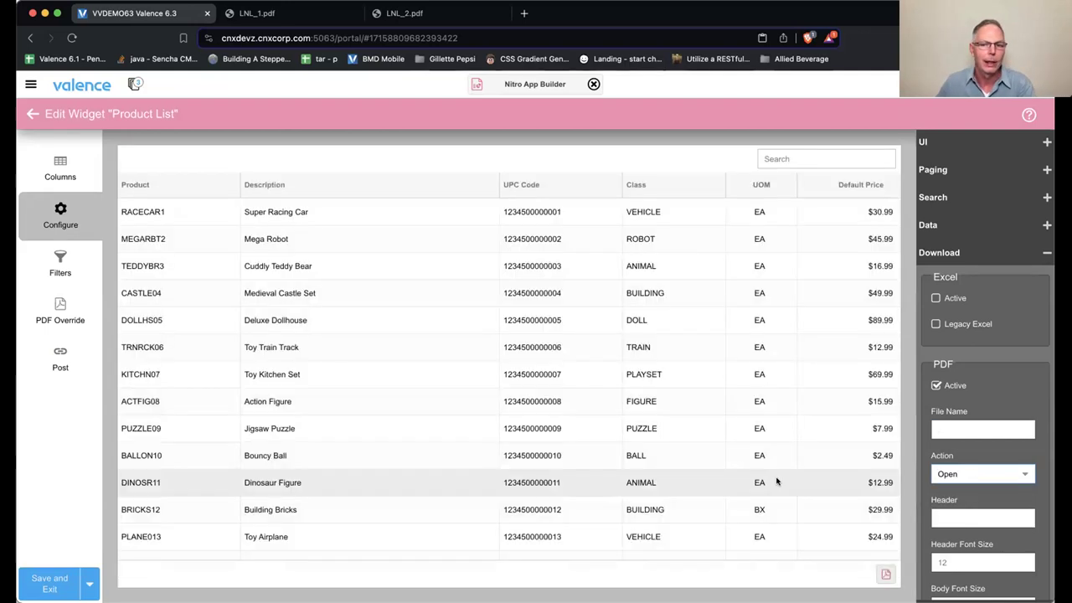
# Generate the PDF from the Product List preview, look through its pages and close it.
pyautogui.click(884, 573)
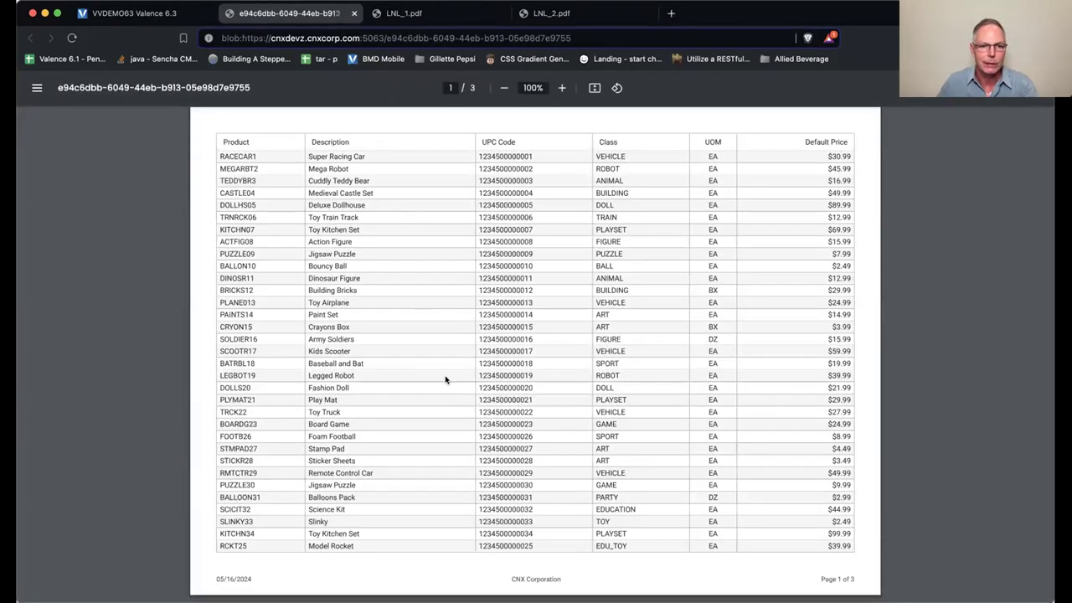
pyautogui.scroll(-15, 444, 377)
pyautogui.scroll(15, 444, 378)
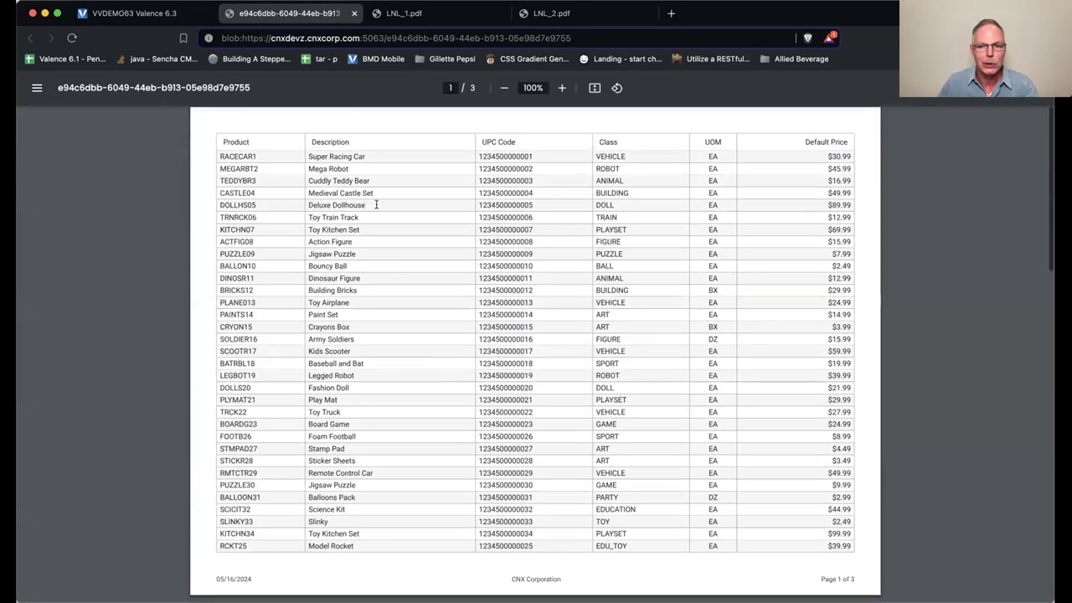
pyautogui.click(354, 14)
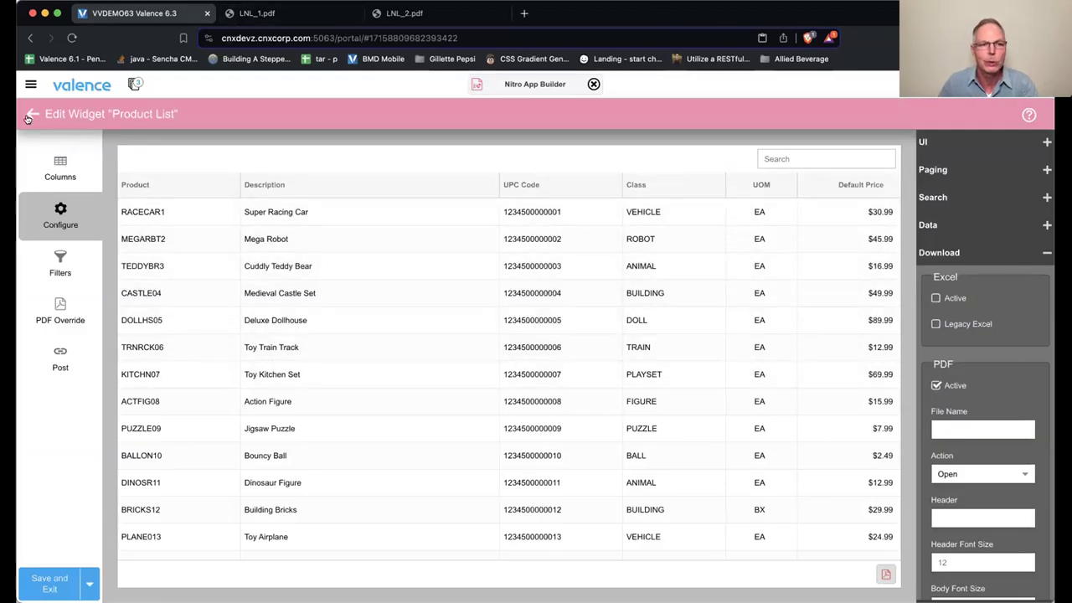
# Leave the Product List widget editor without saving the PDF download settings.
pyautogui.click(50, 170)
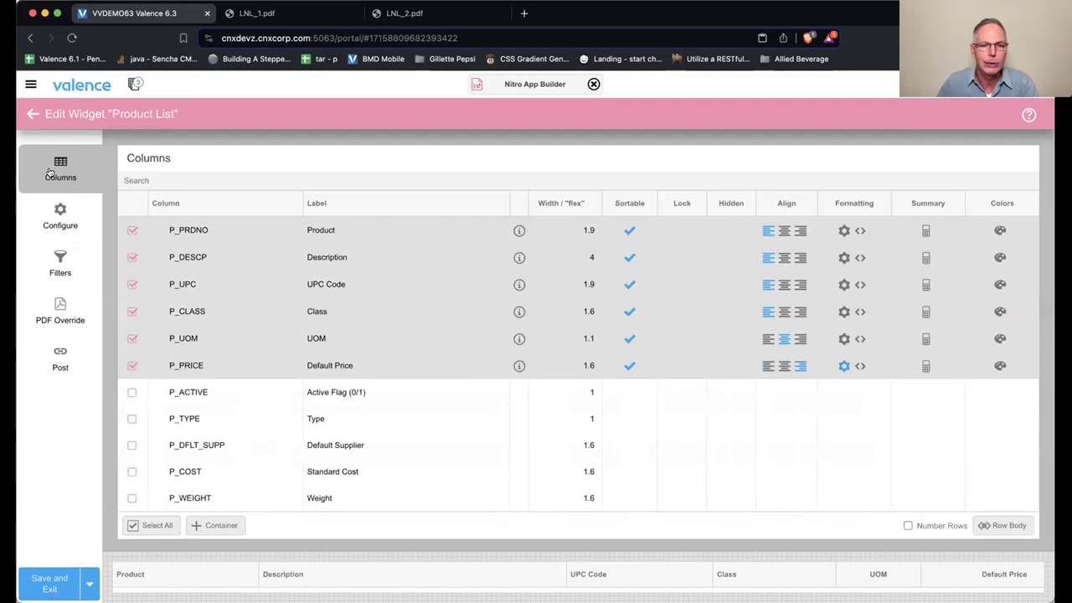
pyautogui.click(33, 114)
pyautogui.click(650, 386)
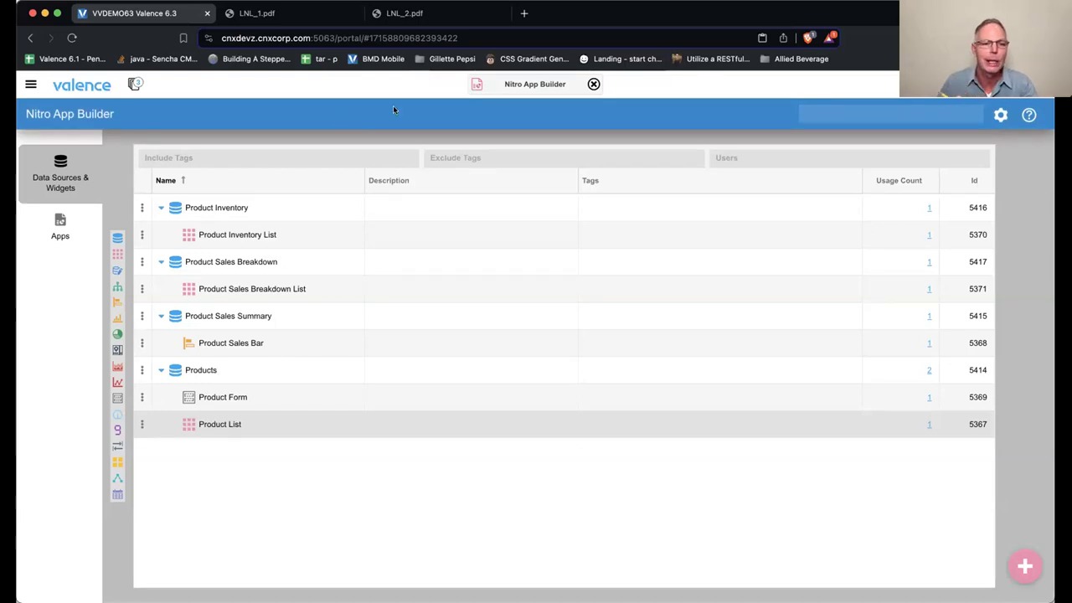
# Switch to the open Products app, and find and open Portal Admin by searching for "adm".
pyautogui.click(472, 84)
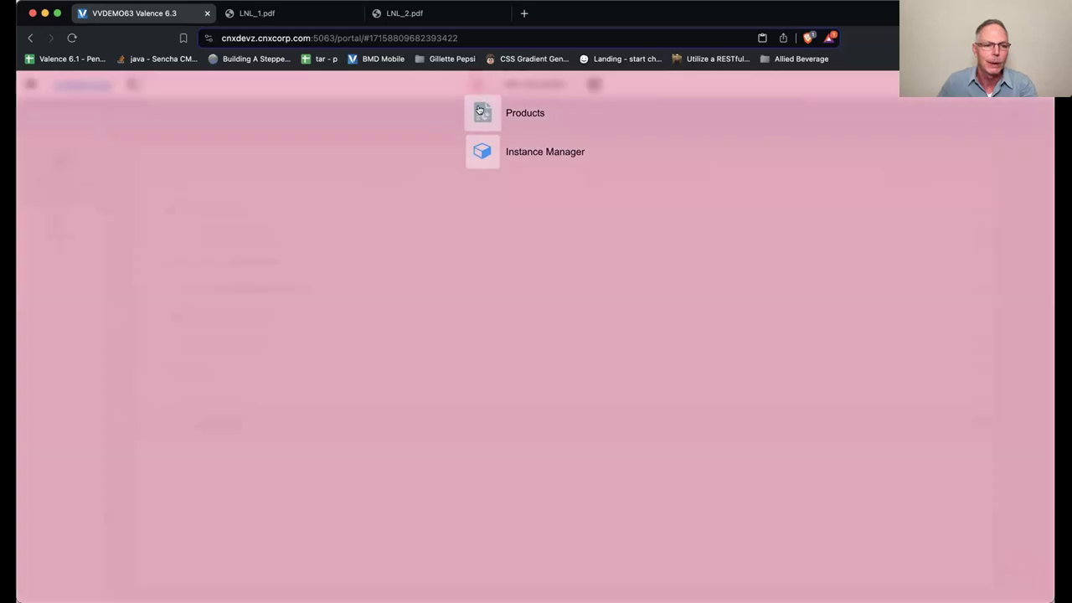
pyautogui.click(477, 109)
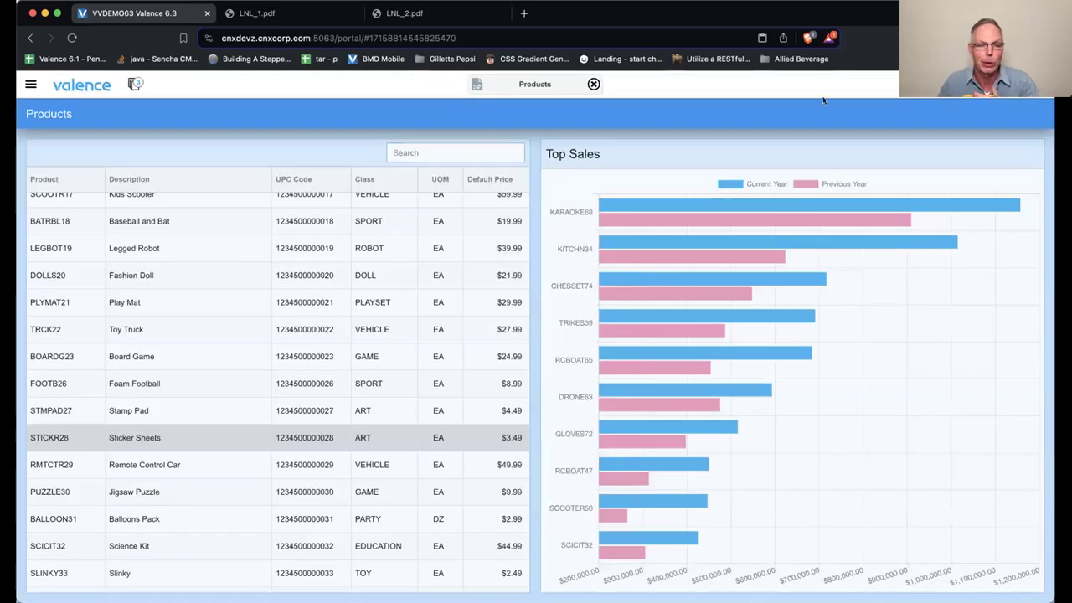
pyautogui.click(846, 84)
pyautogui.write('adm')
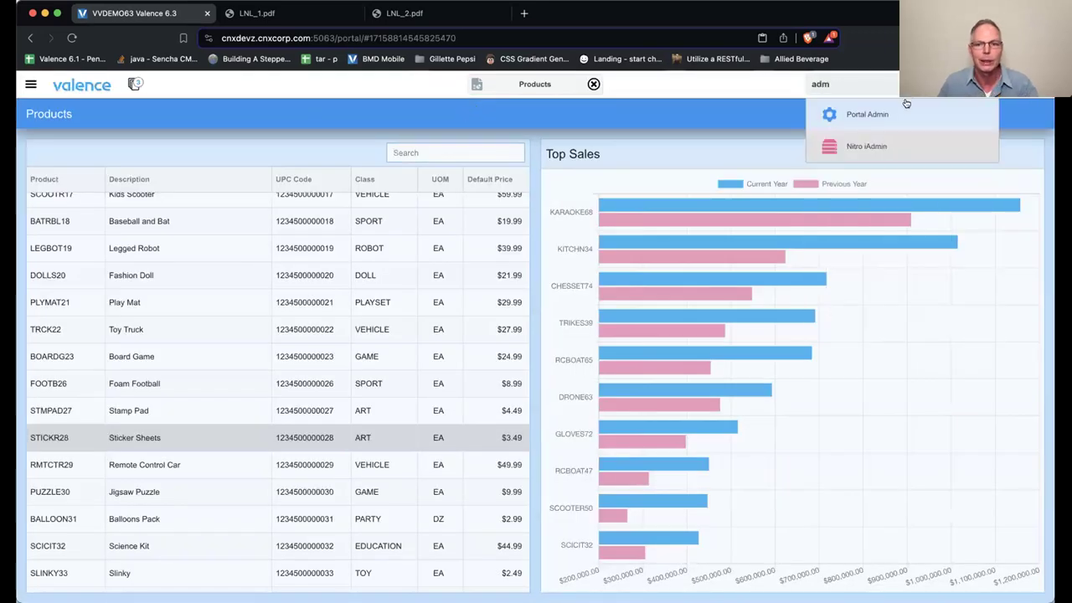
pyautogui.click(882, 114)
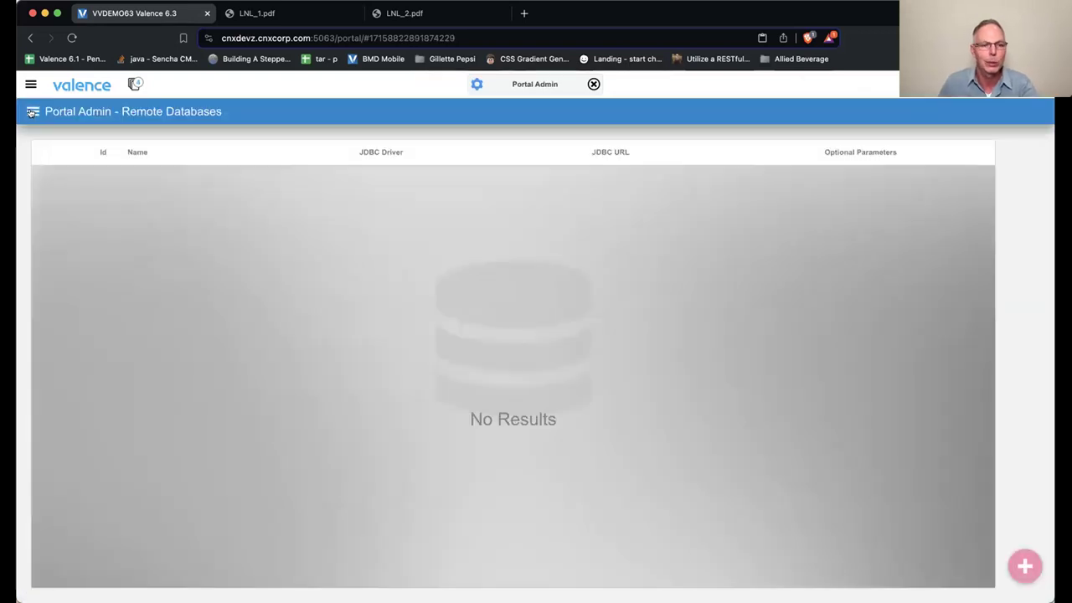
# Sort Portal Admin's list of apps by descending Id and open the Products app for editing.
pyautogui.click(32, 113)
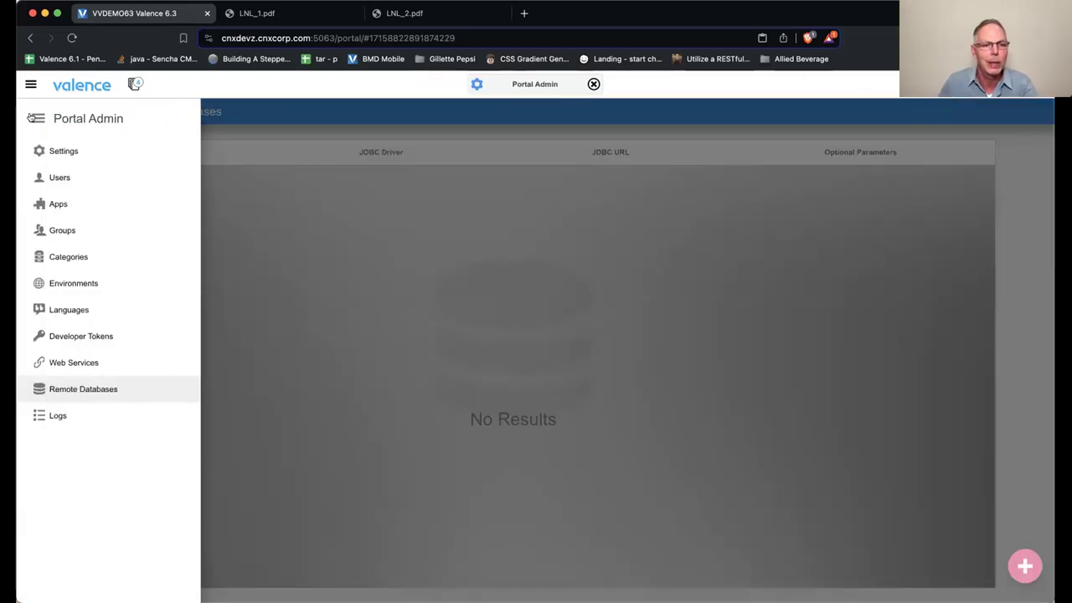
pyautogui.click(55, 204)
pyautogui.click(972, 183)
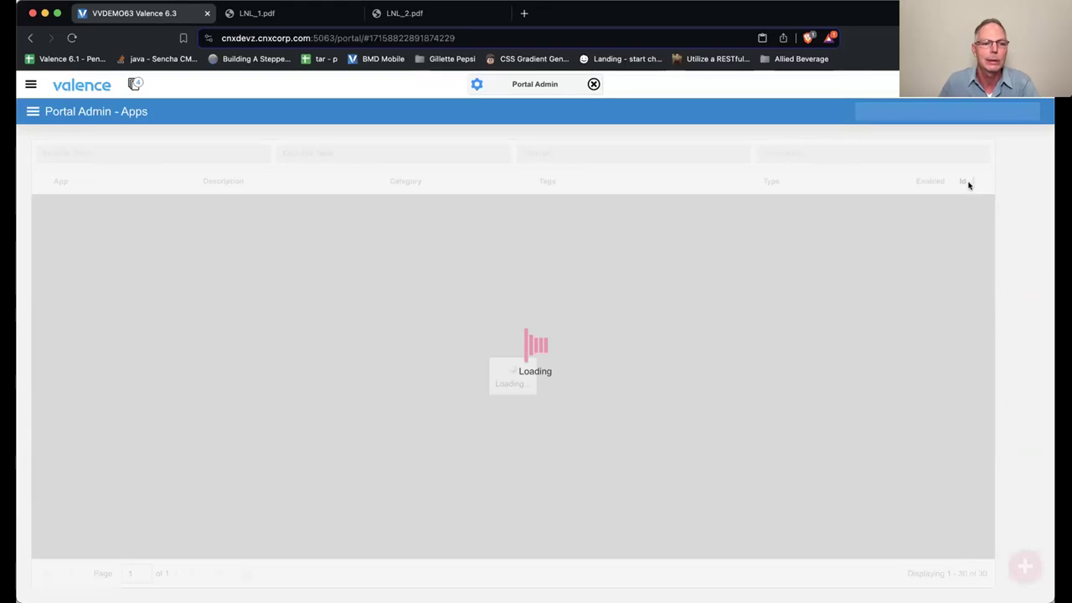
pyautogui.click(126, 208)
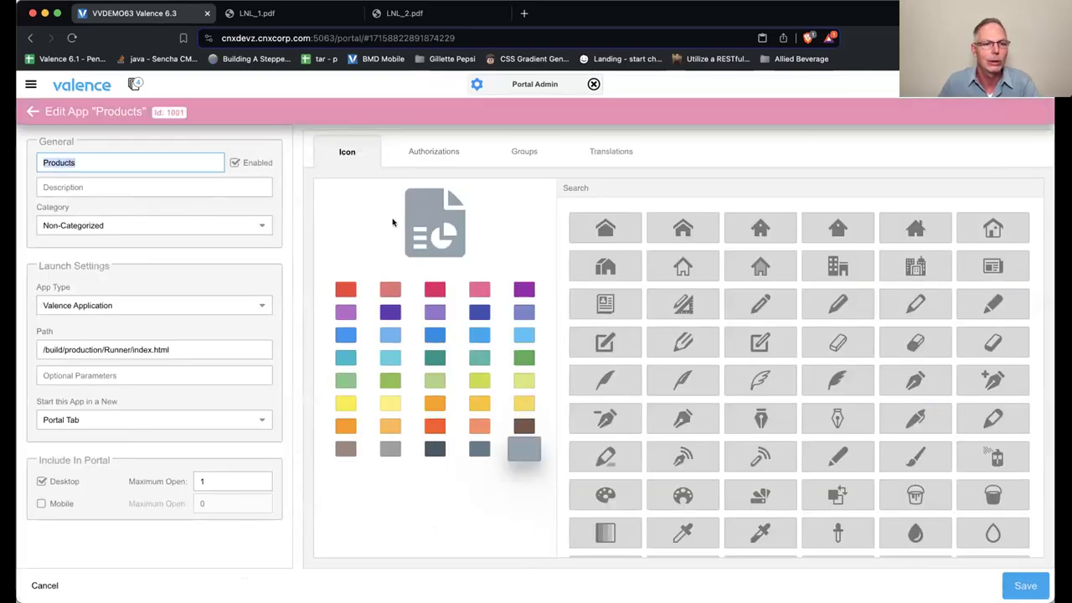
# Search the icons for "tag", give the Products app the solid single tag icon in blue, and save the app.
pyautogui.click(573, 187)
pyautogui.write('pe')
pyautogui.press('BackSpace')
pyautogui.press('BackSpace')
pyautogui.write('ta')
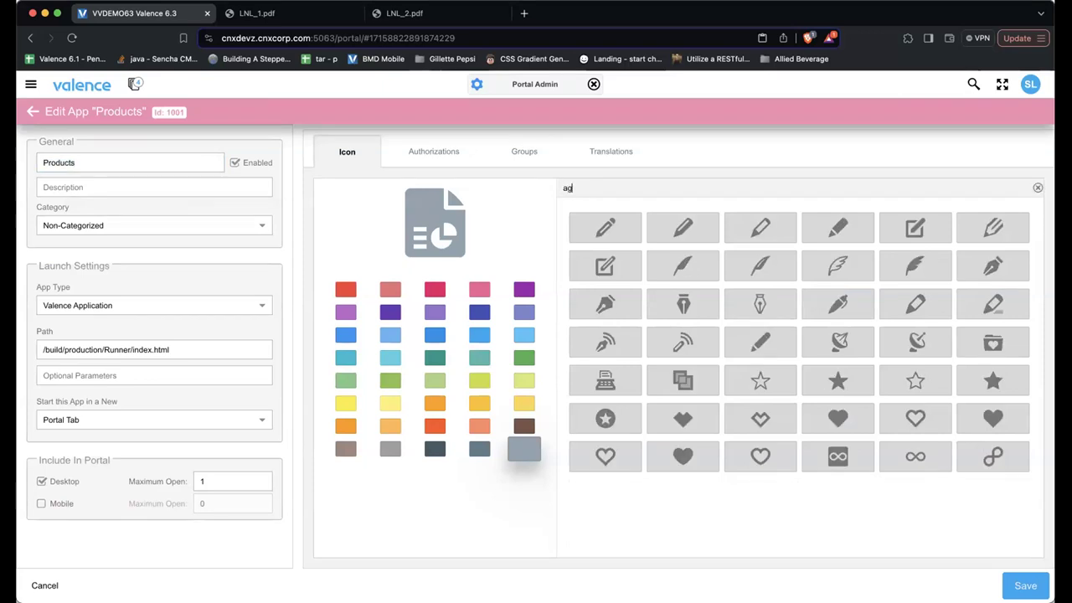
pyautogui.press('BackSpace')
pyautogui.press('BackSpace')
pyautogui.write('tag')
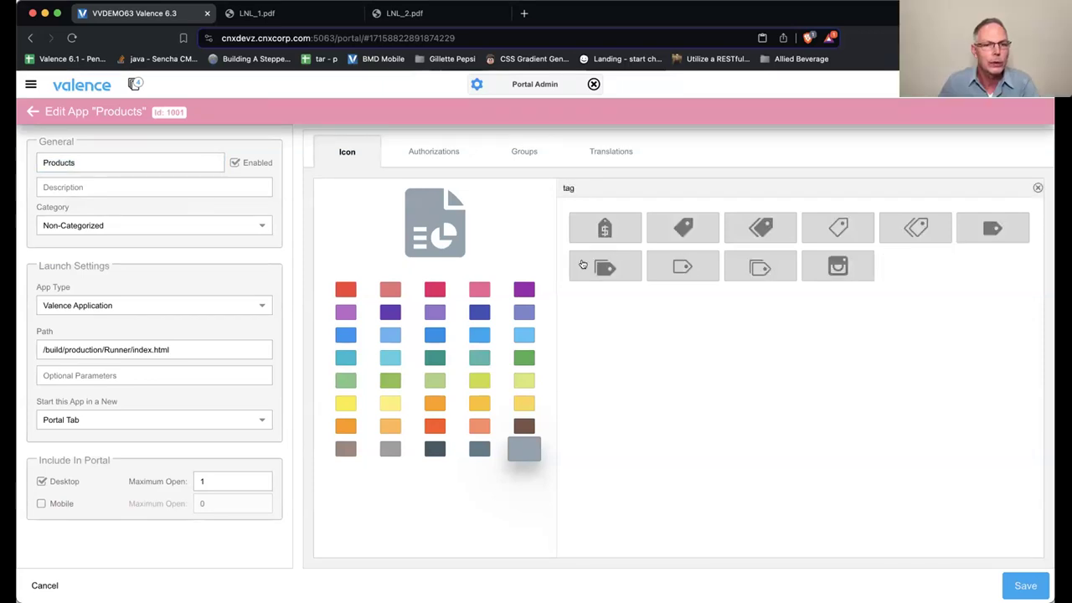
pyautogui.click(679, 233)
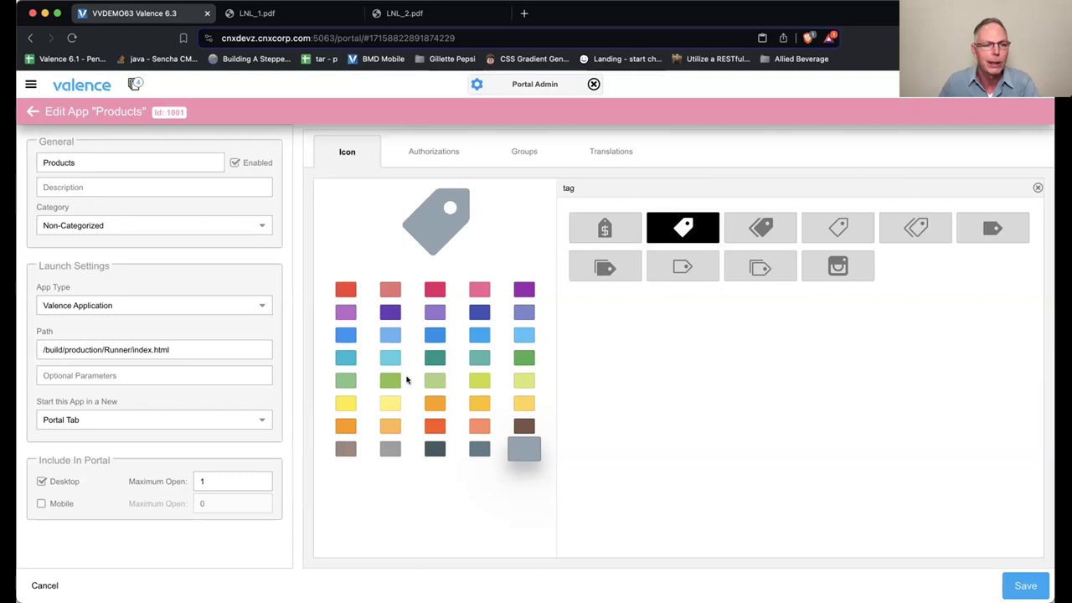
pyautogui.click(345, 332)
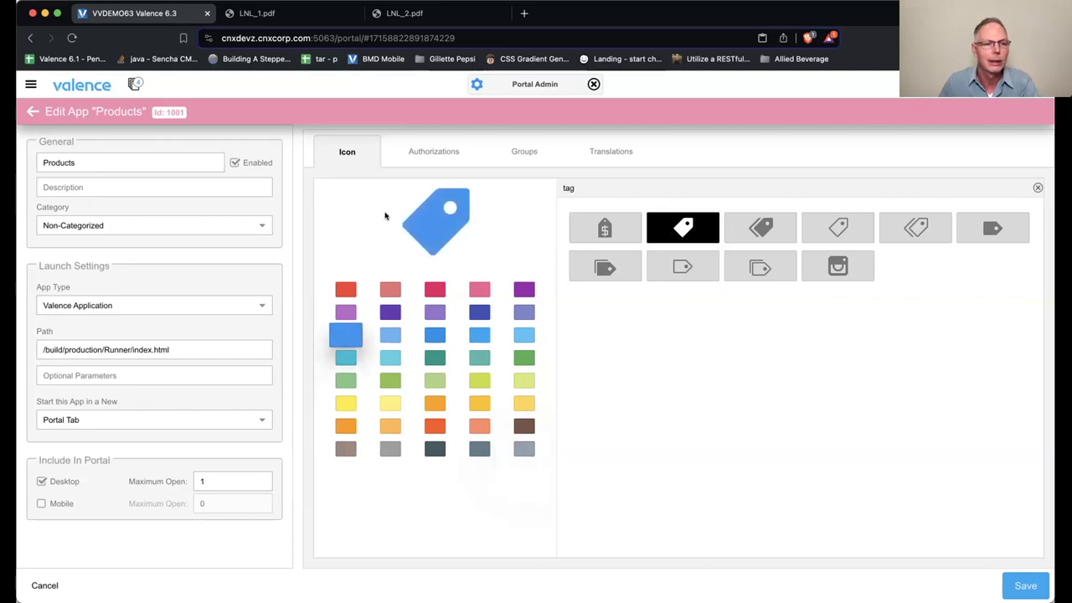
pyautogui.click(1014, 582)
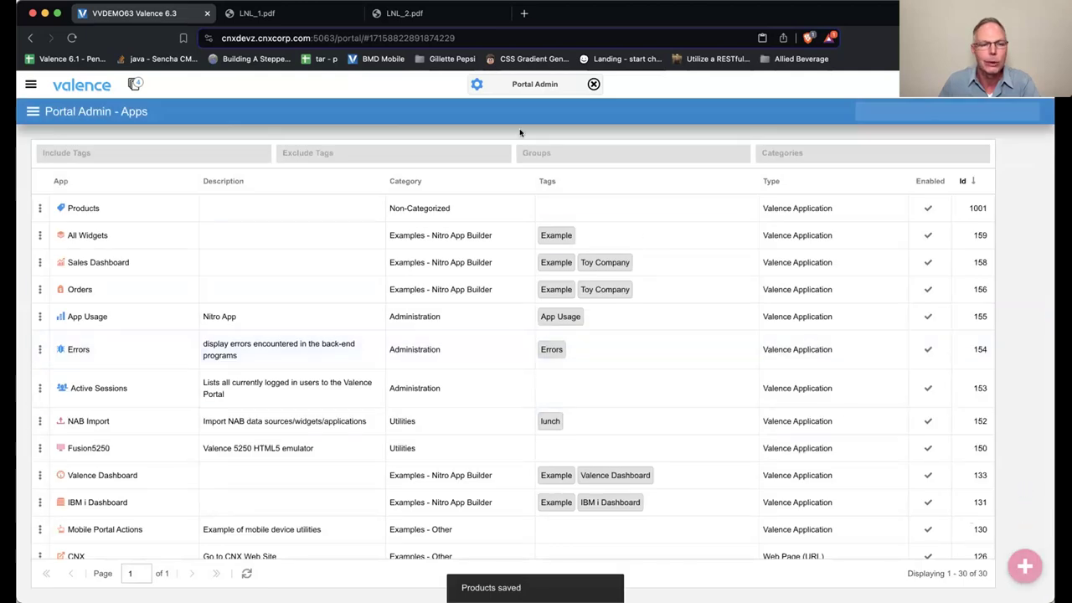
# Close the running Products app and relaunch it from the Non-Categorized group on the portal's home page.
pyautogui.click(474, 86)
pyautogui.click(475, 157)
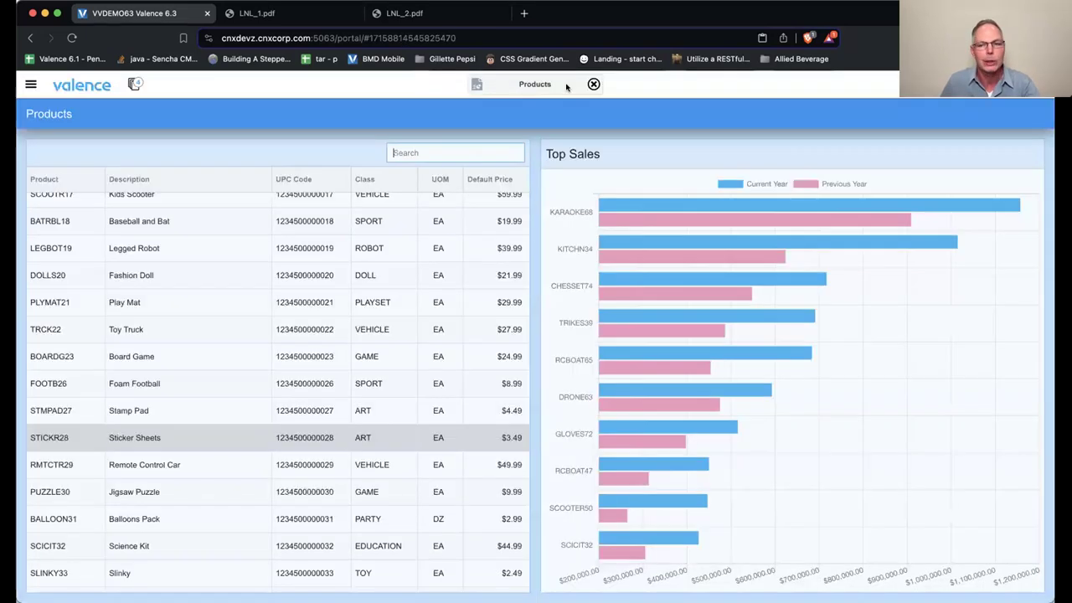
pyautogui.click(594, 83)
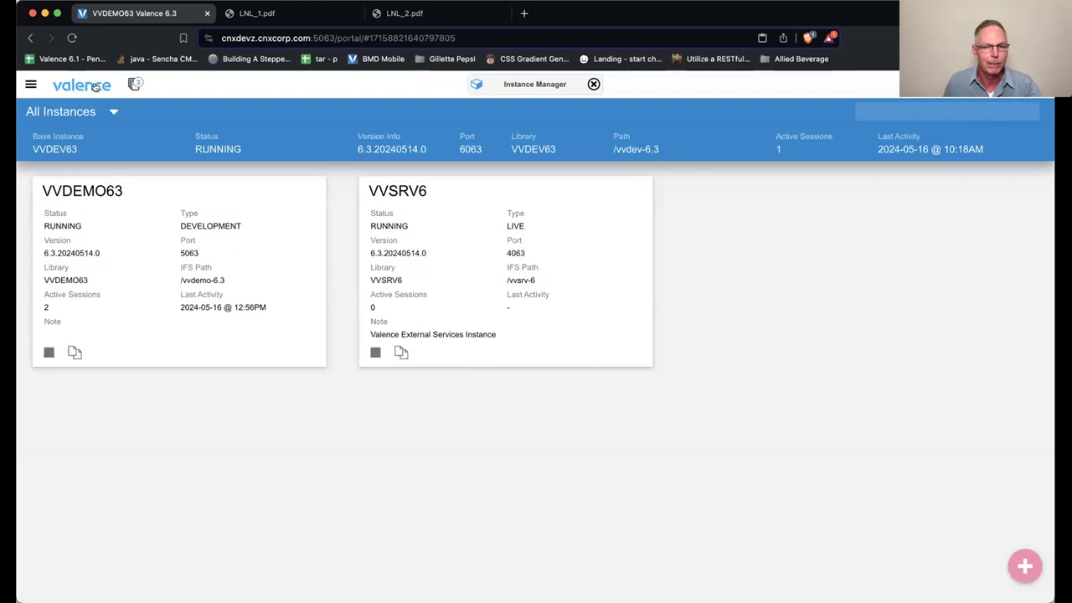
pyautogui.click(80, 86)
pyautogui.scroll(-3, 472, 364)
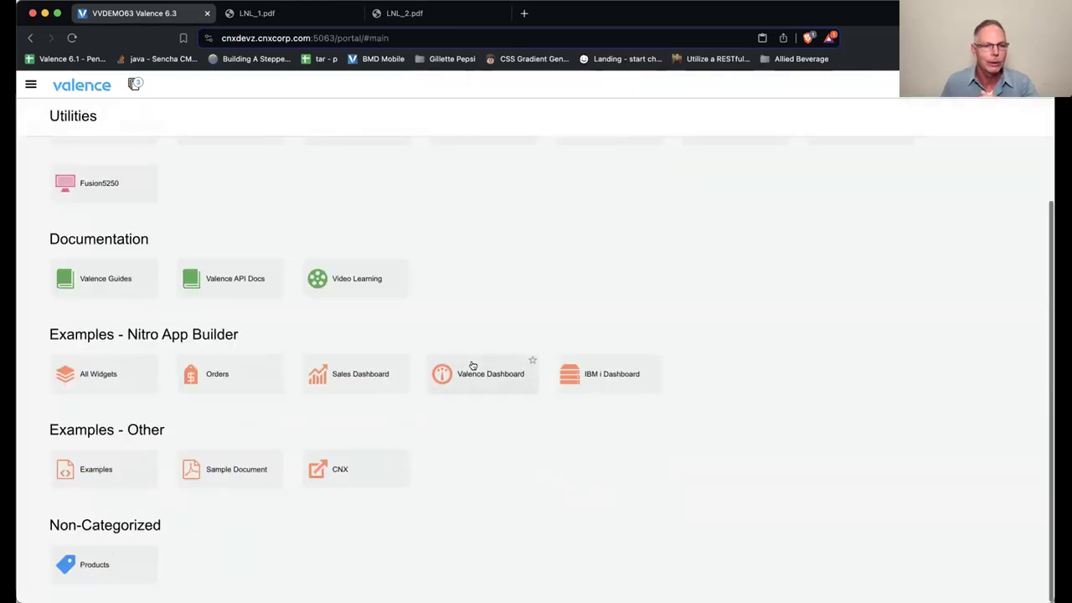
pyautogui.click(96, 567)
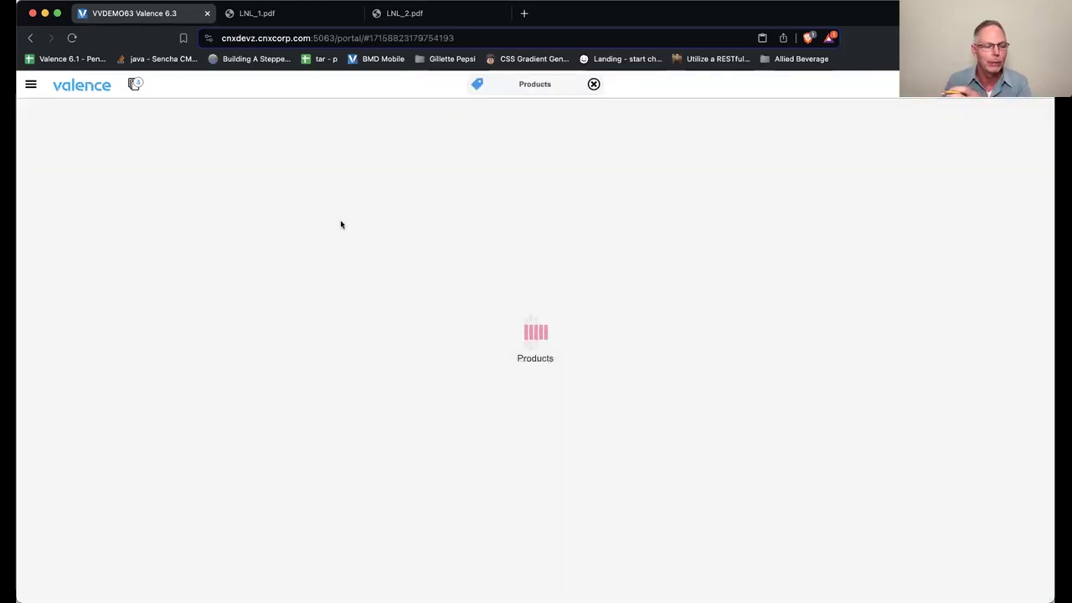